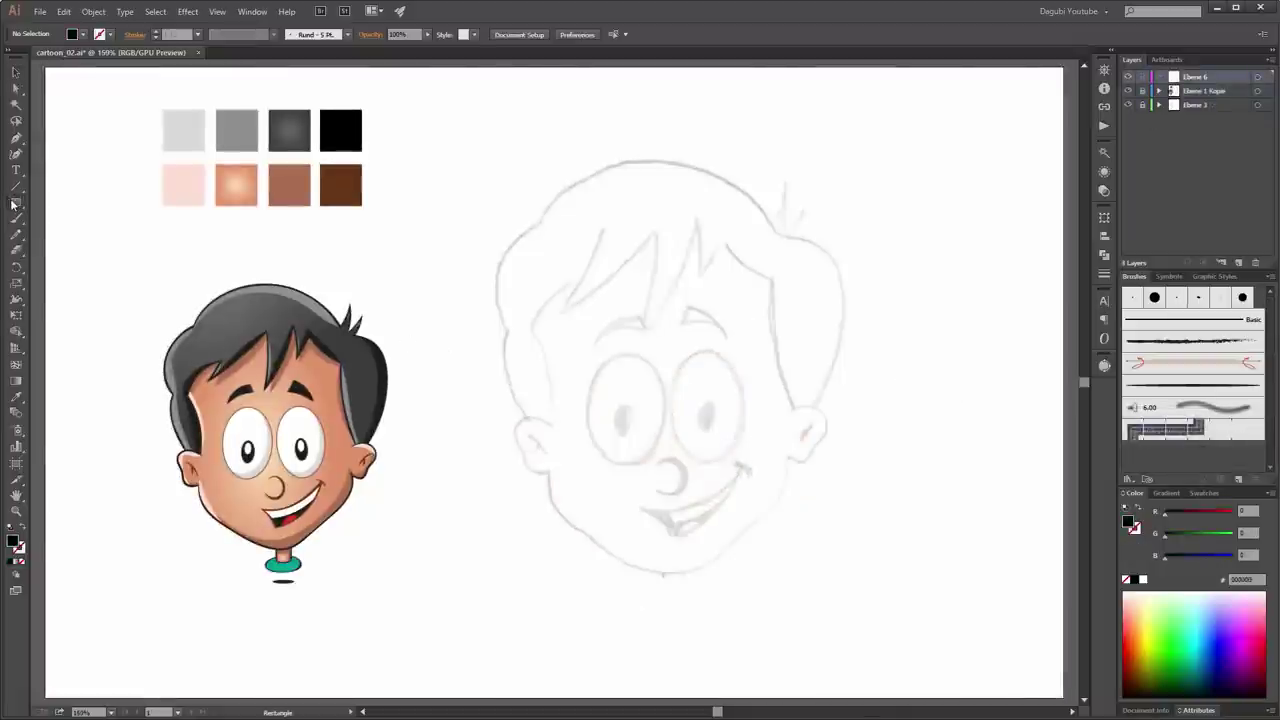
# Step: Draw a black-filled ellipse over the sketch's right eye with the Ellipse Tool
pyautogui.moveTo(15, 202); pyautogui.dragTo(62, 232)
pyautogui.click(62, 233)
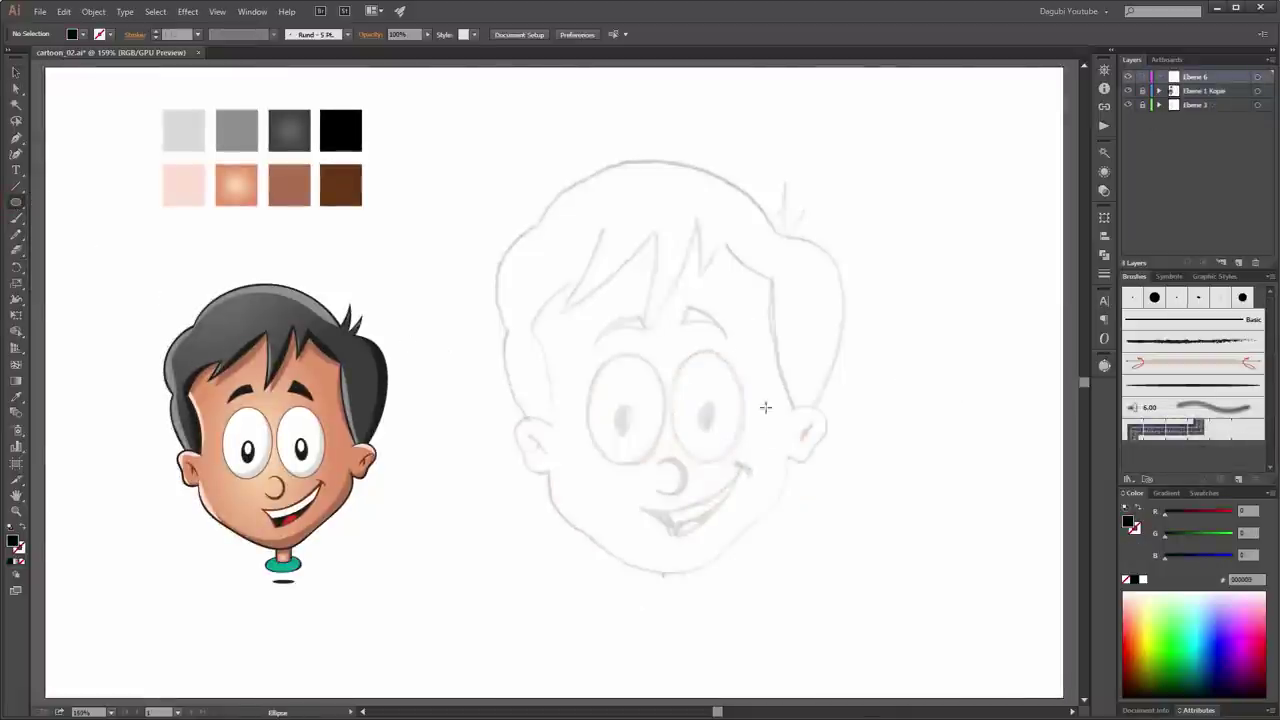
pyautogui.moveTo(677, 352); pyautogui.dragTo(760, 458)
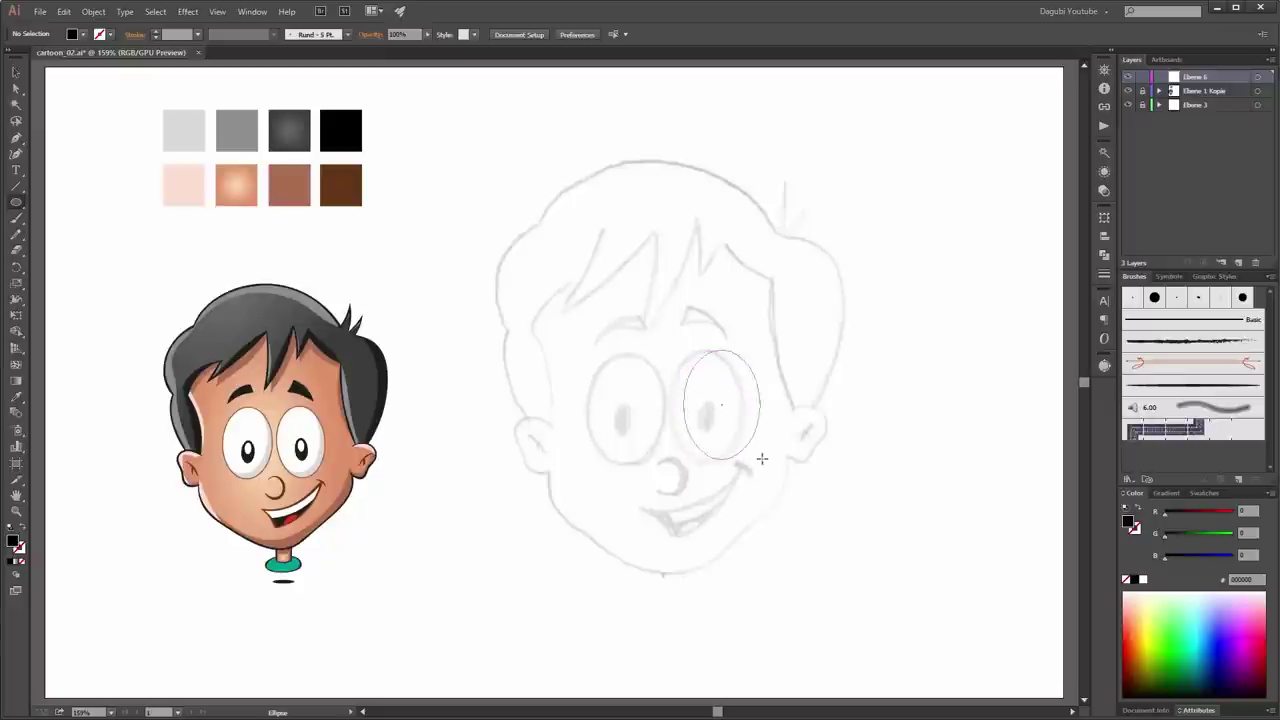
pyautogui.hotkey('ctrl', 'z')
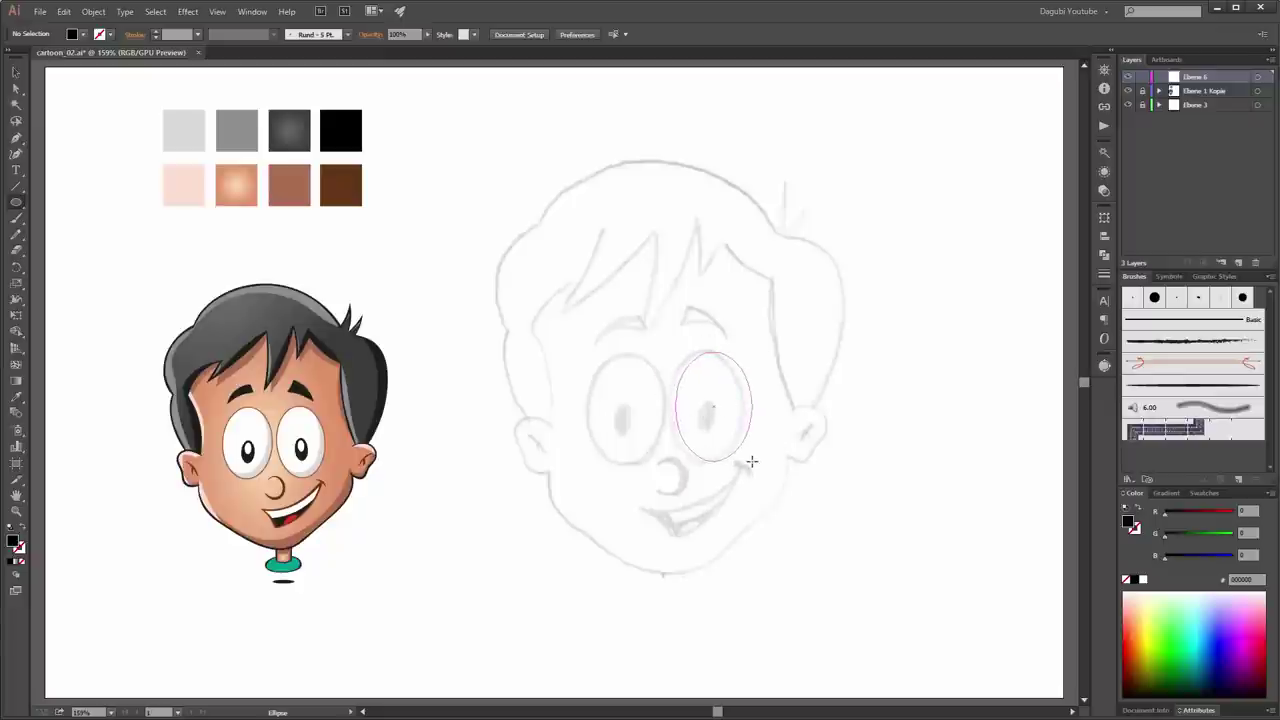
pyautogui.moveTo(747, 460); pyautogui.dragTo(746, 460)
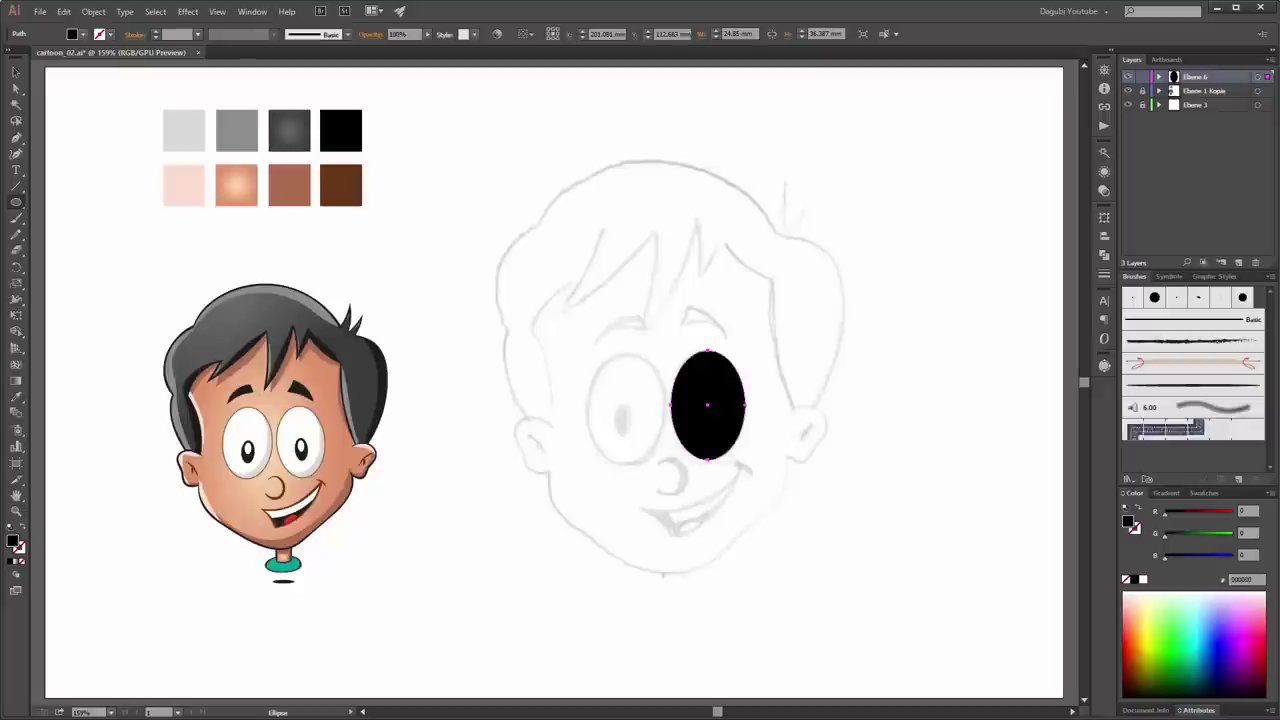
# Step: Give the eye ellipse a white fill and a dark brown outline
pyautogui.click(83, 34)
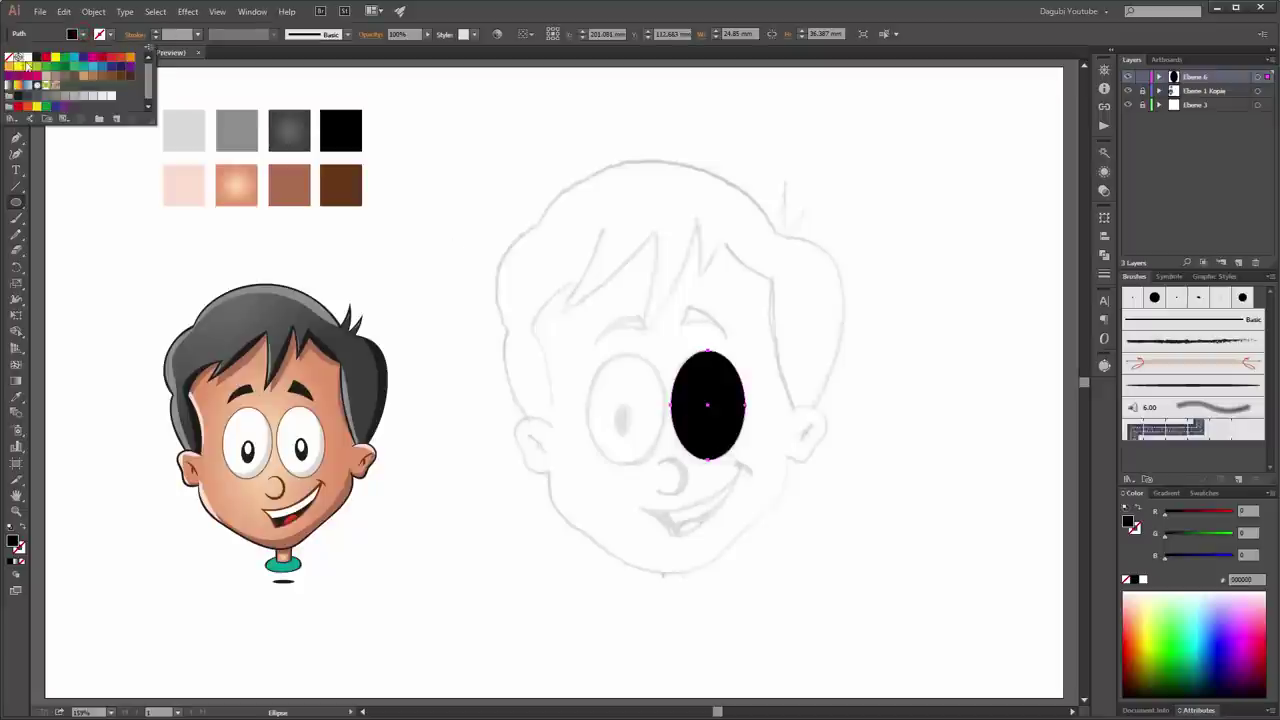
pyautogui.click(27, 58)
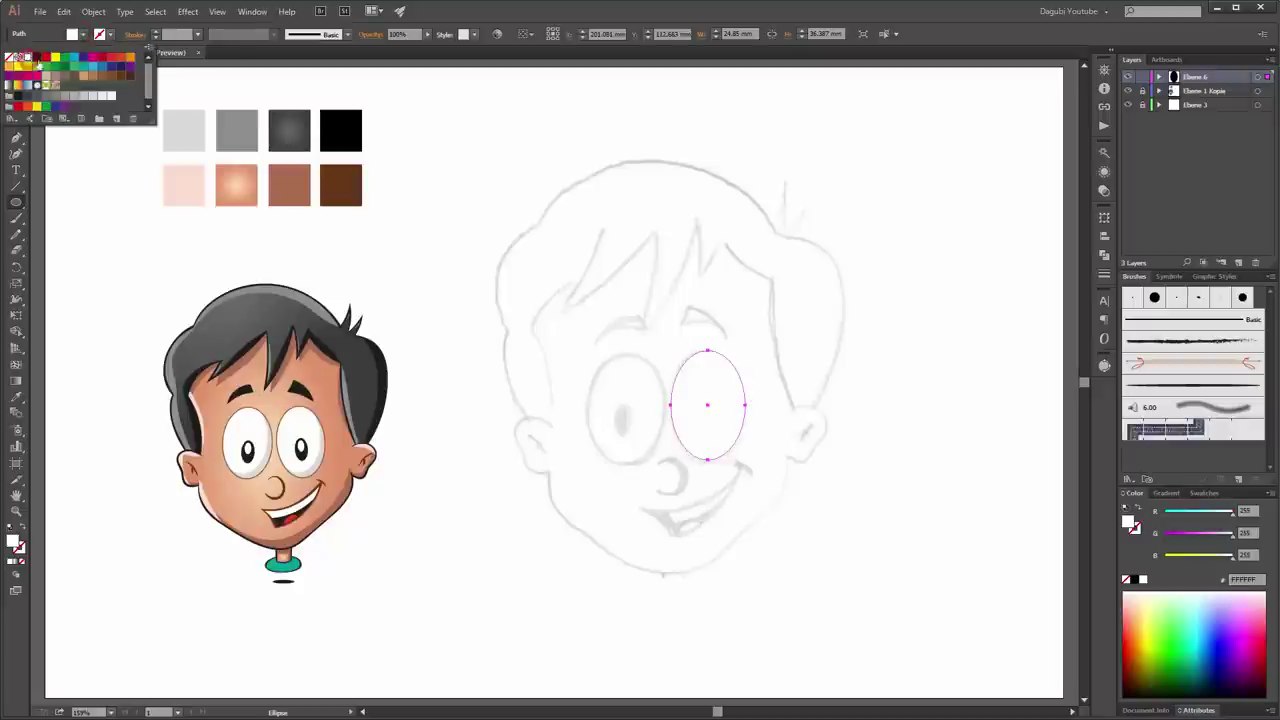
pyautogui.click(110, 34)
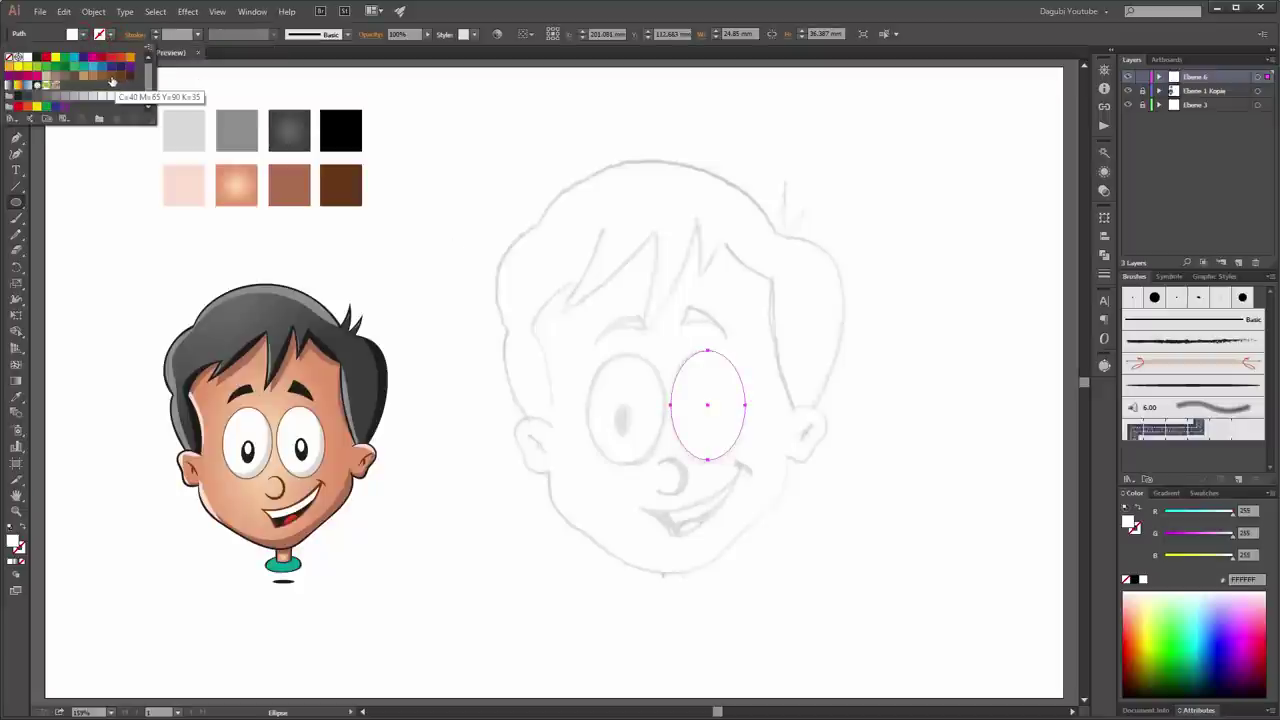
pyautogui.click(112, 82)
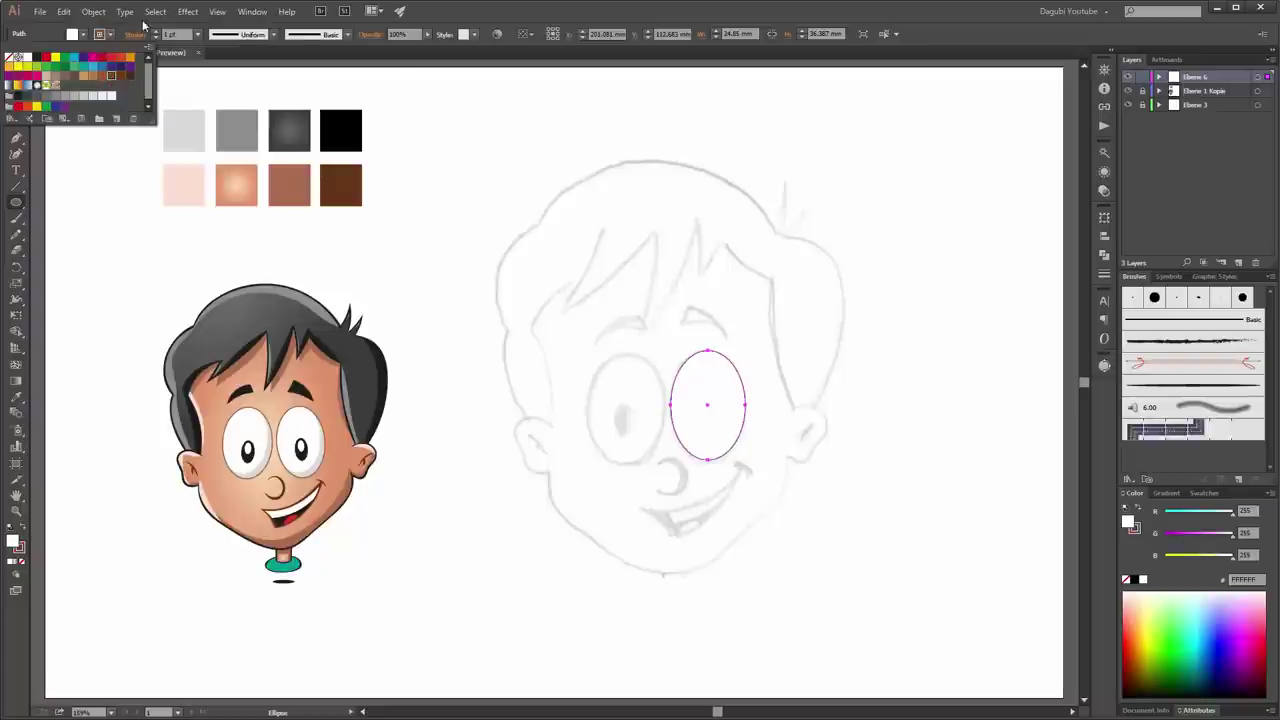
pyautogui.click(156, 36)
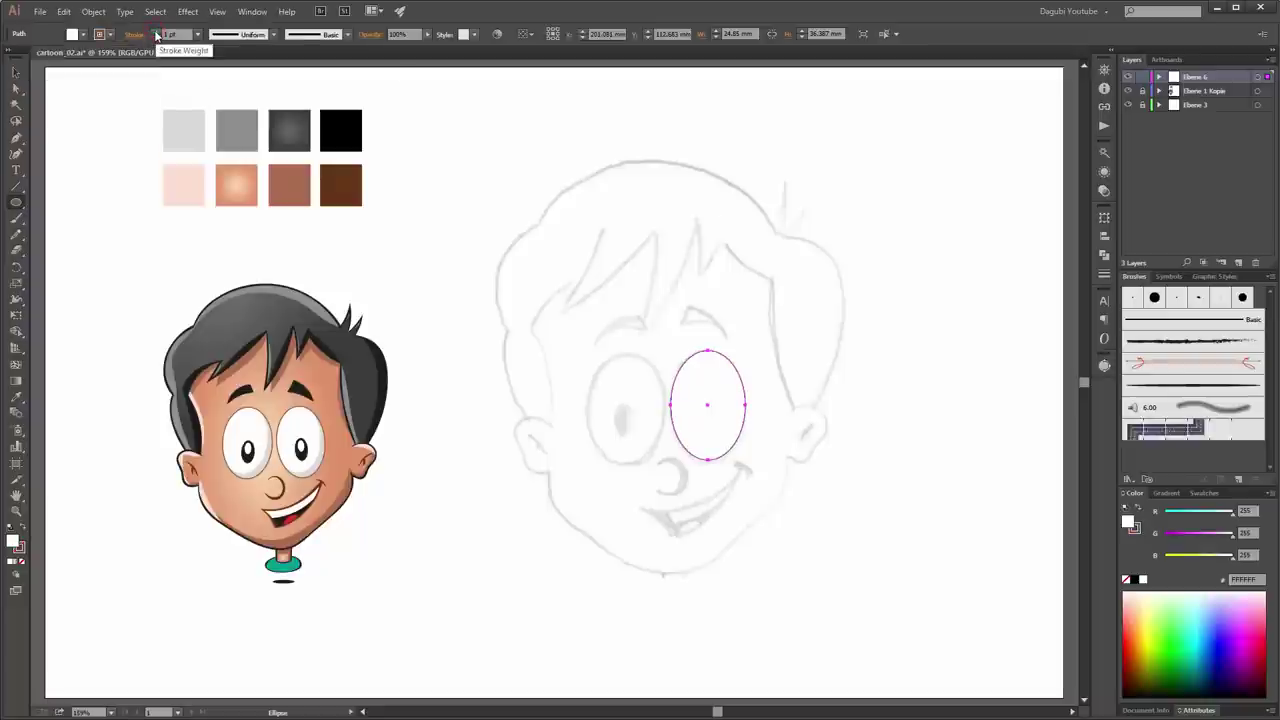
# Step: Set the outline to 2 pt, aligned to the outside
pyautogui.click(156, 32)
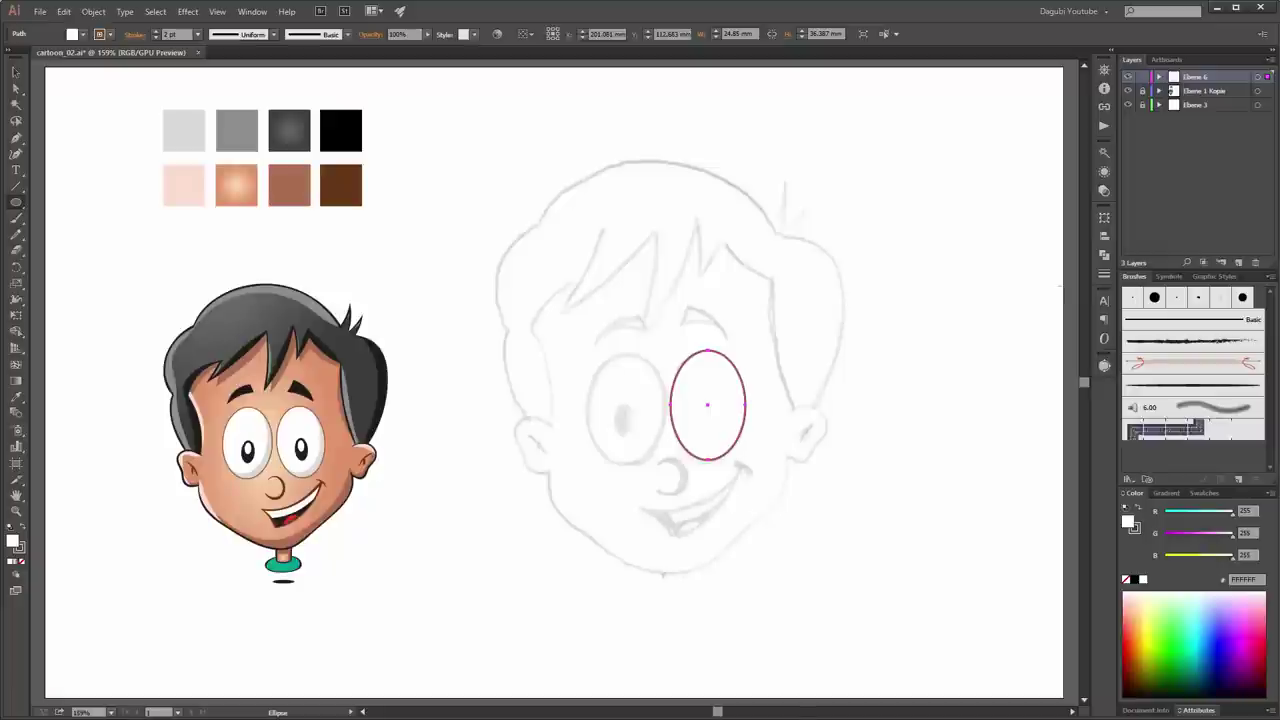
pyautogui.click(1104, 274)
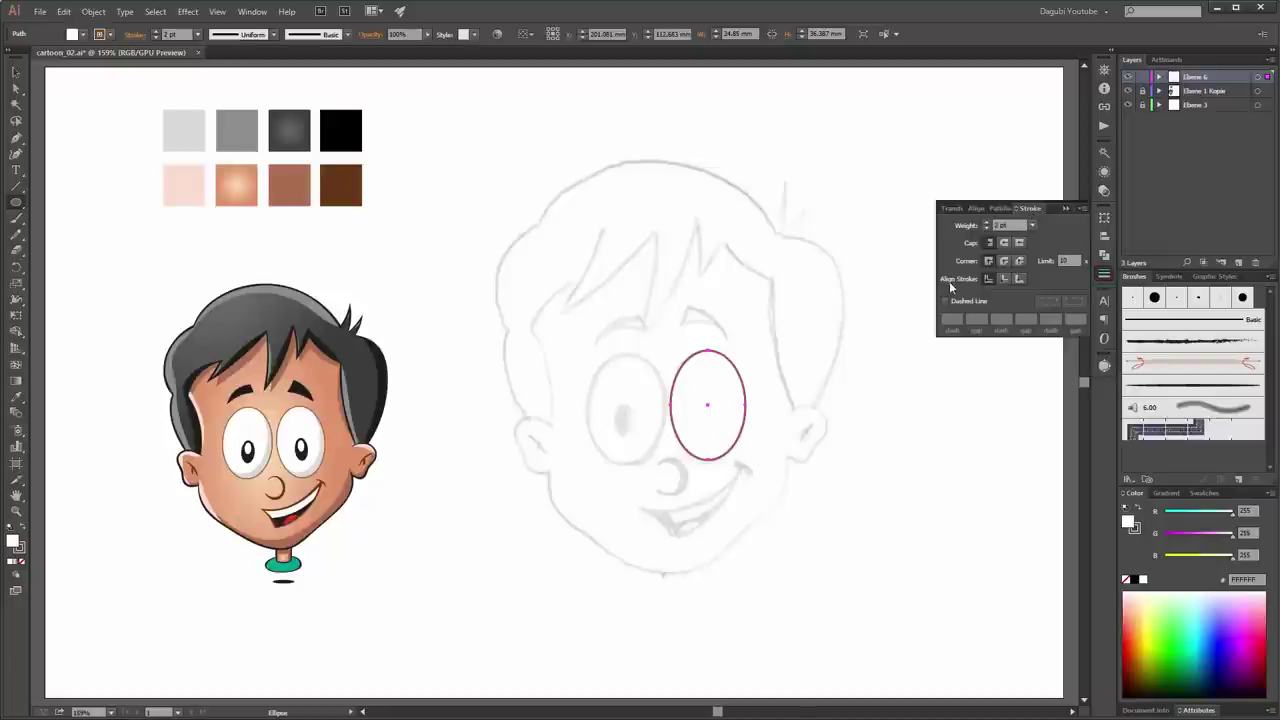
pyautogui.click(1019, 279)
pyautogui.click(1065, 210)
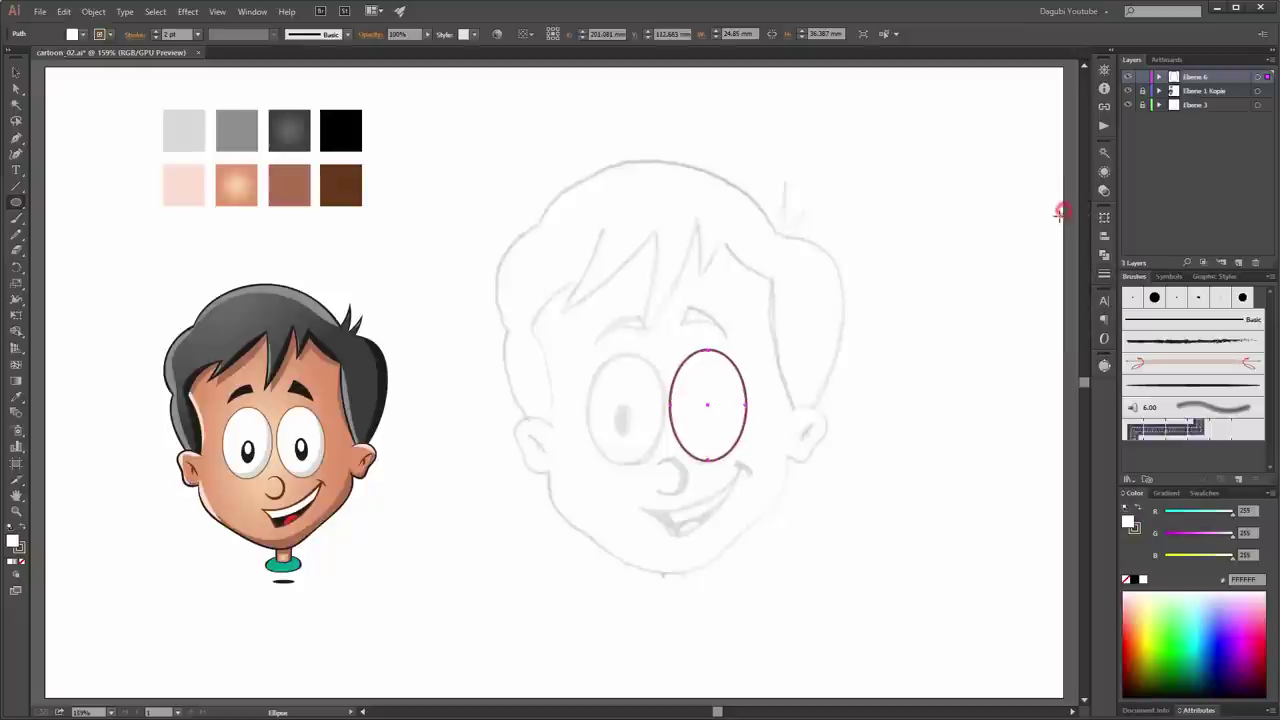
# Step: Shrink the eye ellipse slightly and duplicate its path in Ebene 6
pyautogui.click(16, 315)
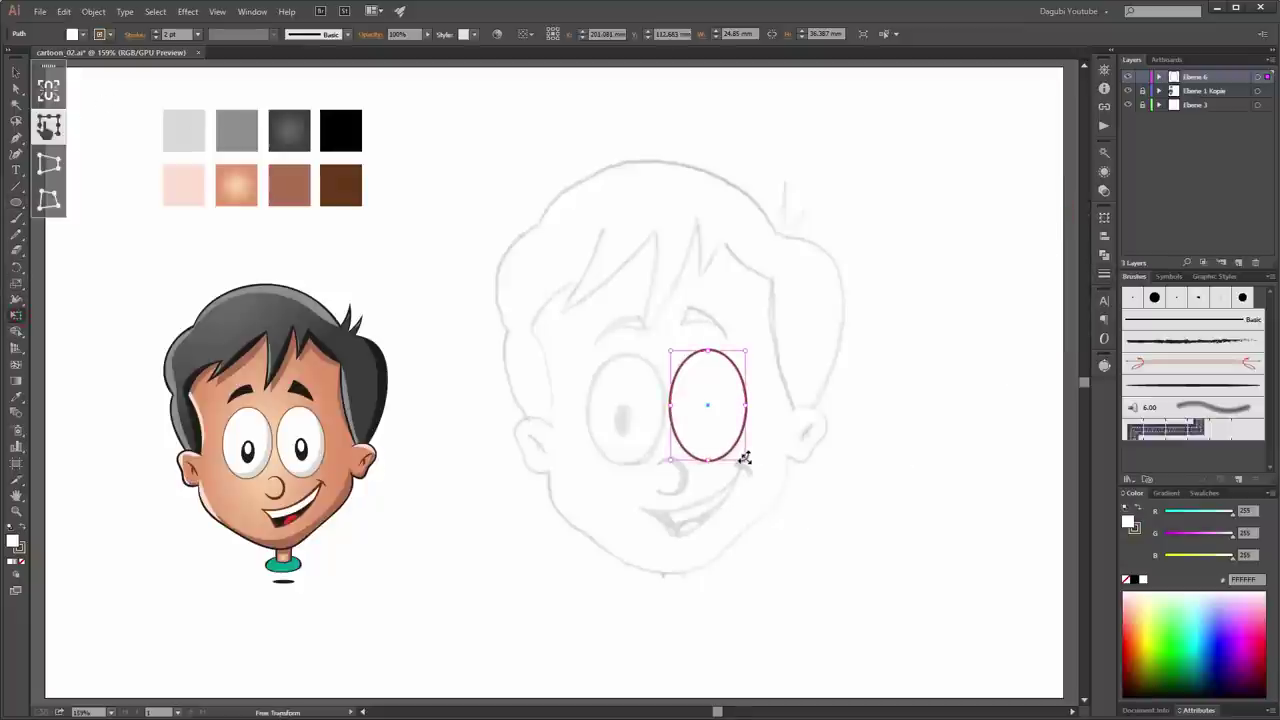
pyautogui.moveTo(744, 459); pyautogui.dragTo(740, 456)
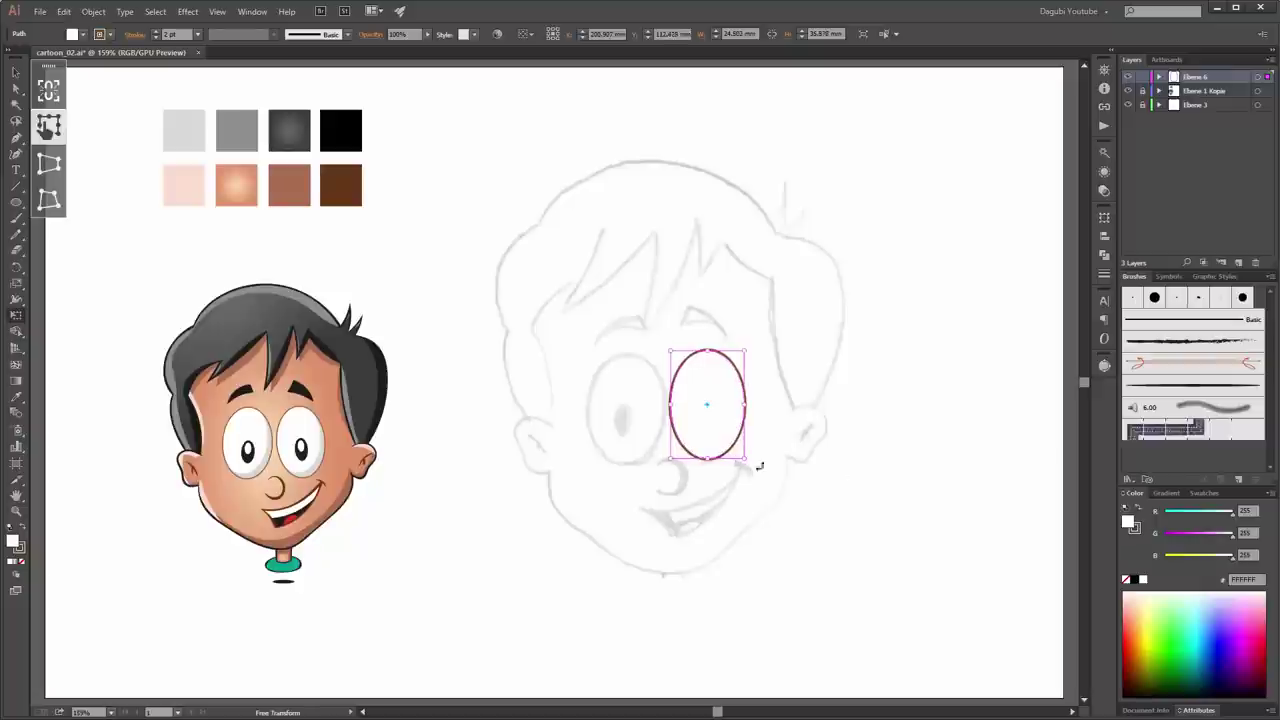
pyautogui.click(1159, 77)
pyautogui.moveTo(1213, 93); pyautogui.dragTo(1237, 261)
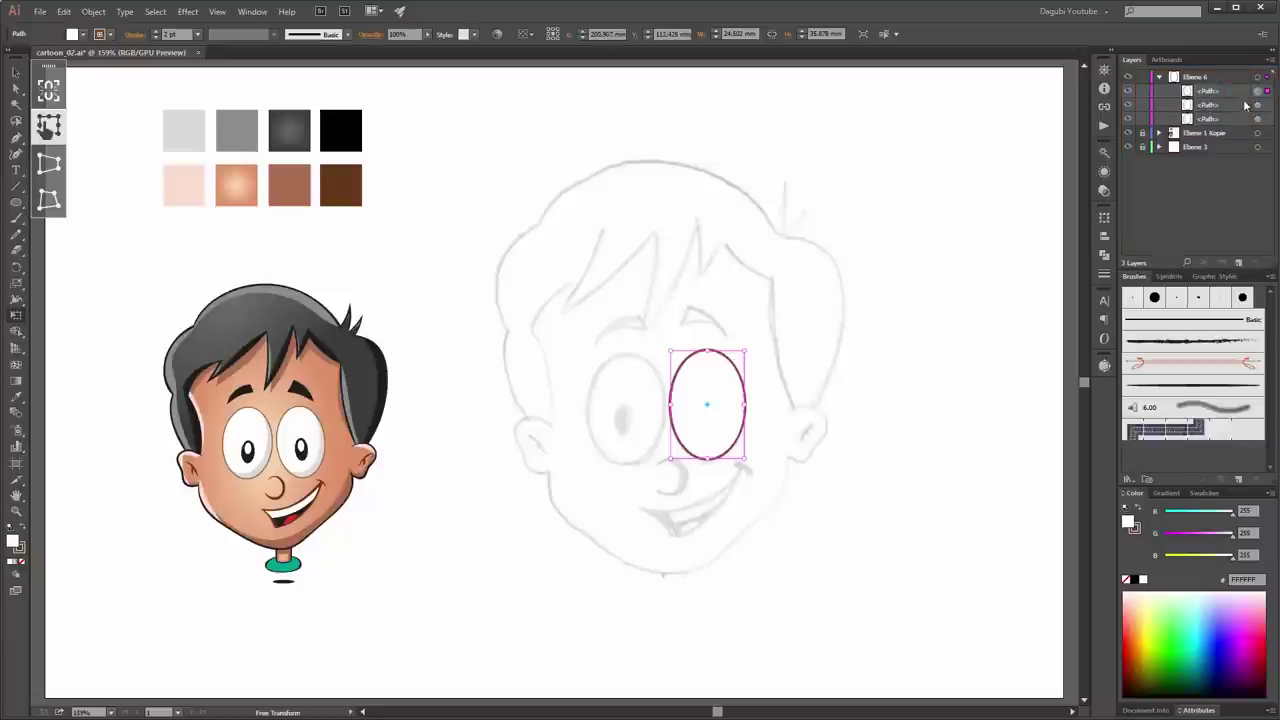
# Step: Remove the outline from the two upper ellipse copies, leaving the top copy selected
pyautogui.click(1258, 91)
pyautogui.keyDown('shift'); pyautogui.click(1257, 105); pyautogui.keyUp('shift')
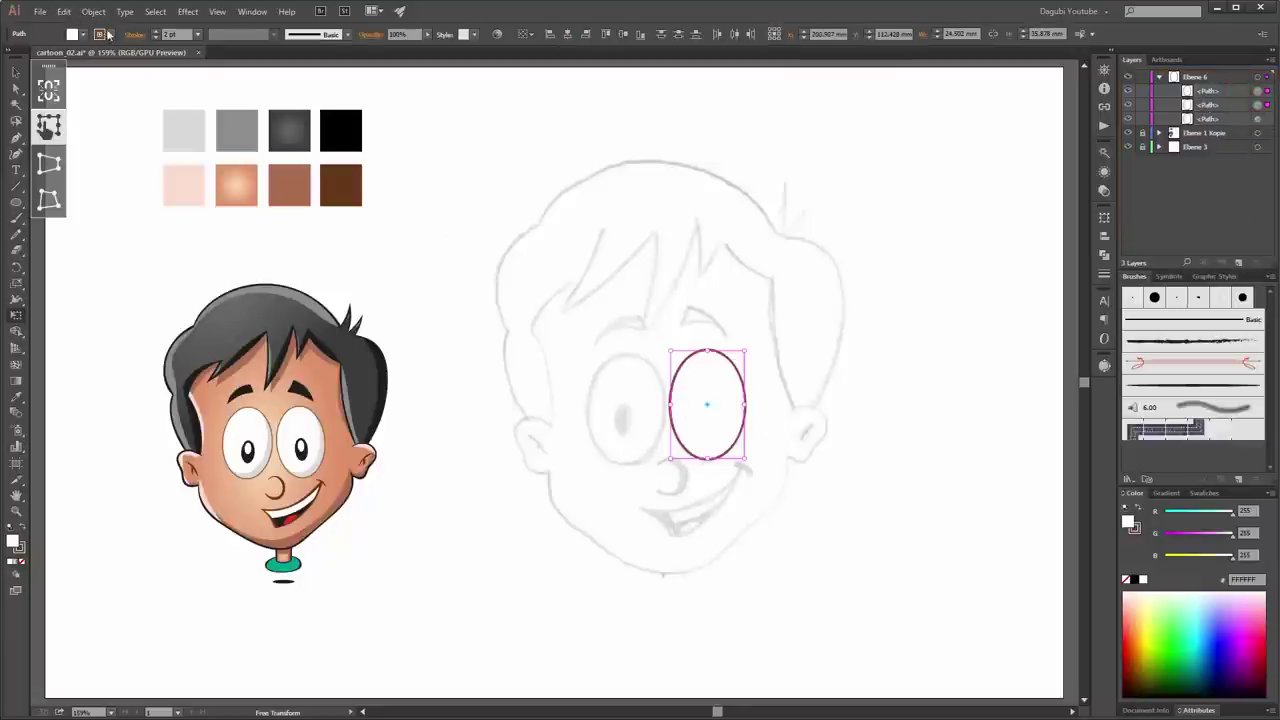
pyautogui.click(109, 34)
pyautogui.click(12, 57)
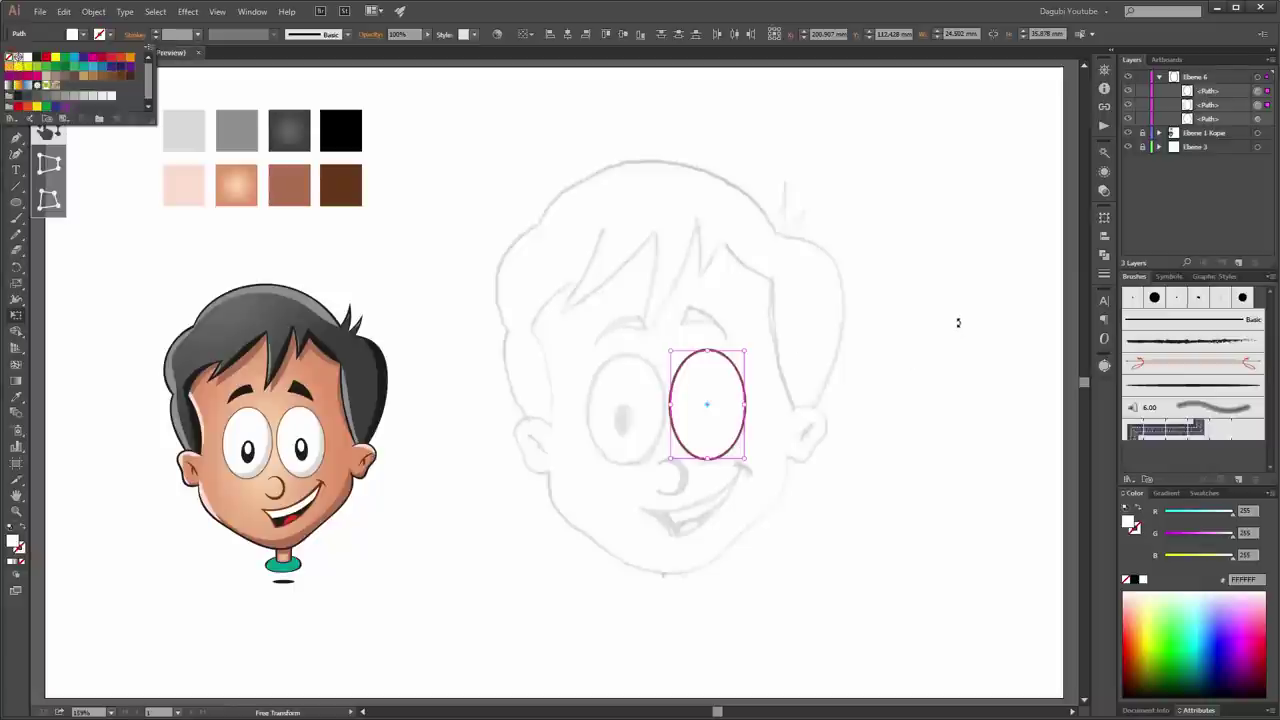
pyautogui.click(1257, 91)
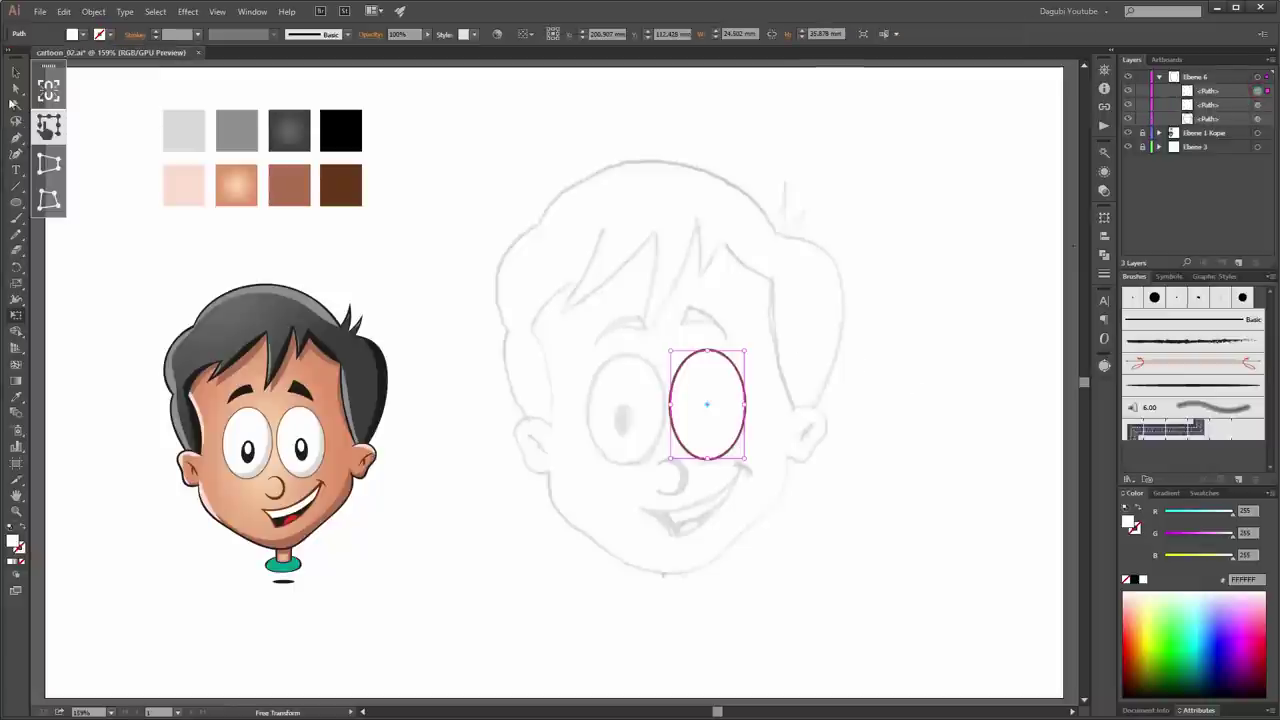
pyautogui.click(15, 73)
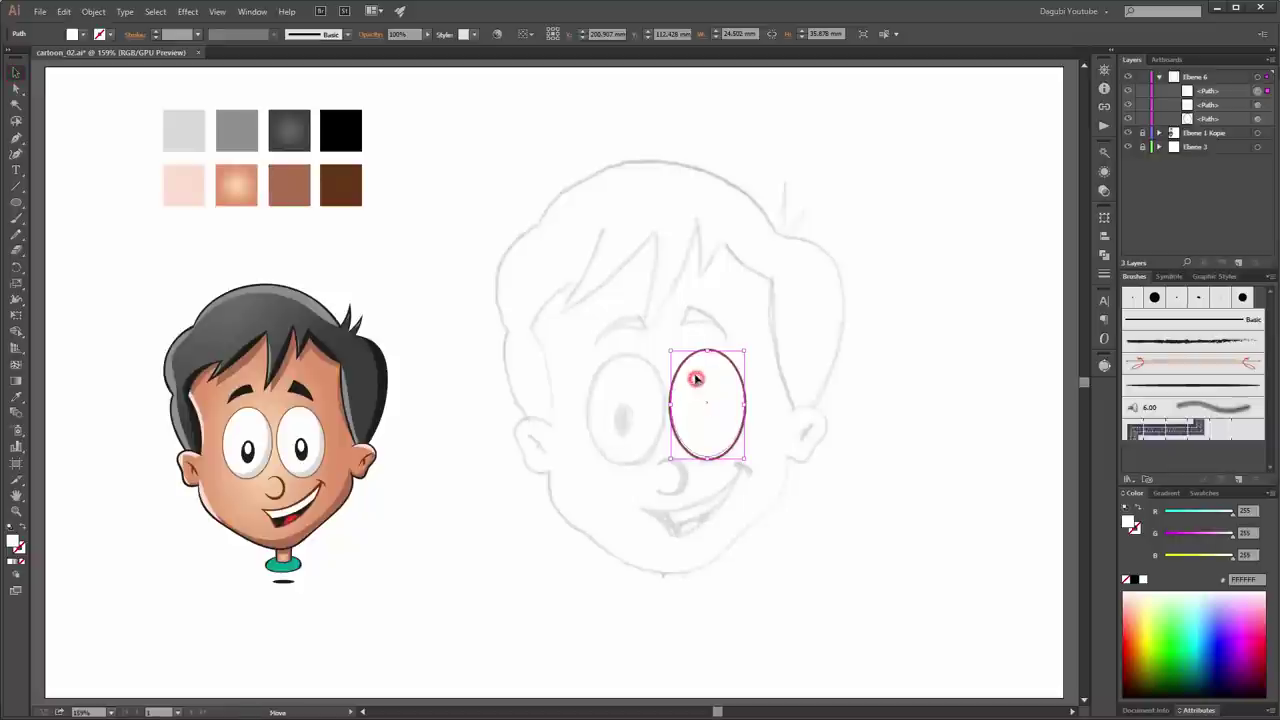
# Step: Offset the top copy up-left and subtract it from the one below with Minus Front
pyautogui.moveTo(697, 383); pyautogui.dragTo(659, 398)
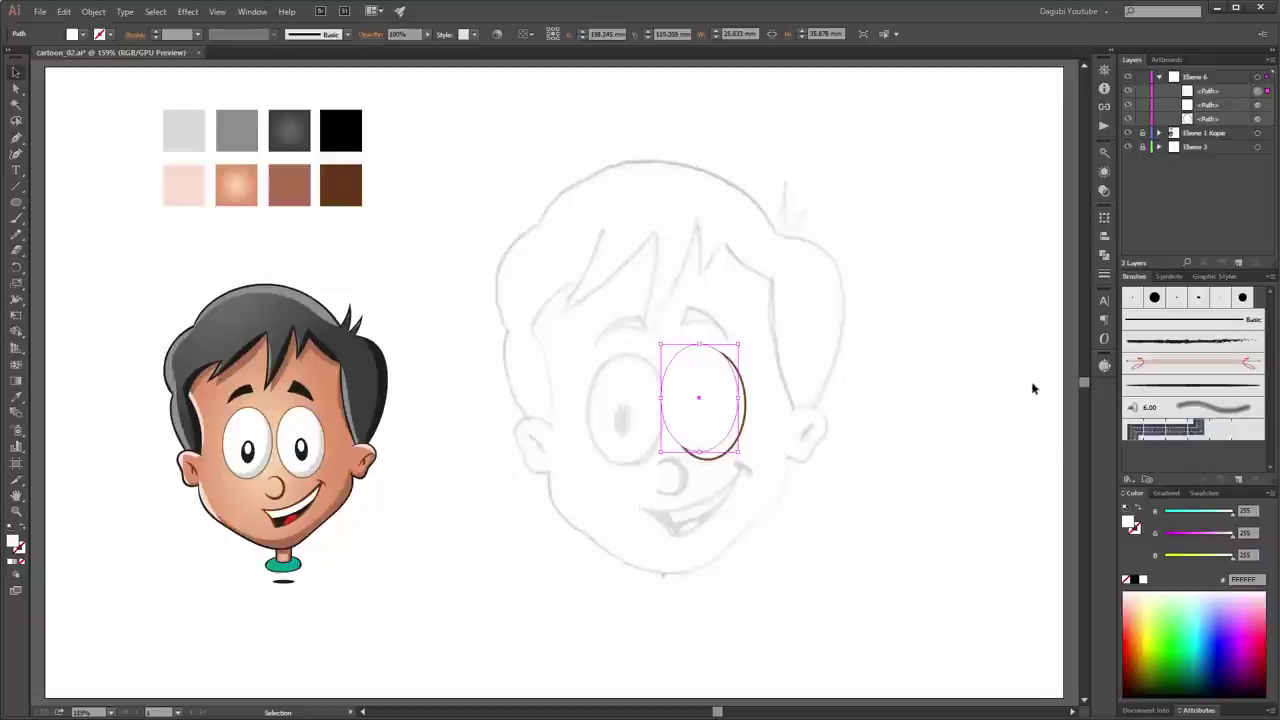
pyautogui.keyDown('shift'); pyautogui.click(1257, 104); pyautogui.keyUp('shift')
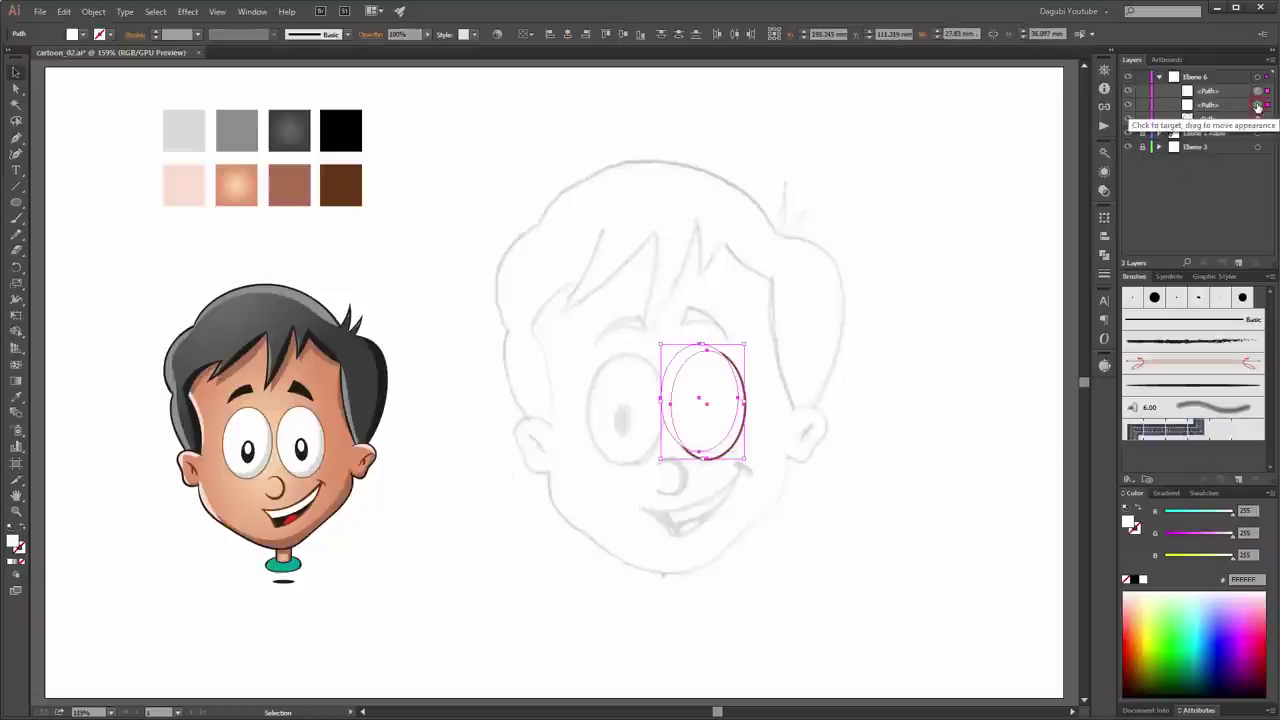
pyautogui.click(1104, 255)
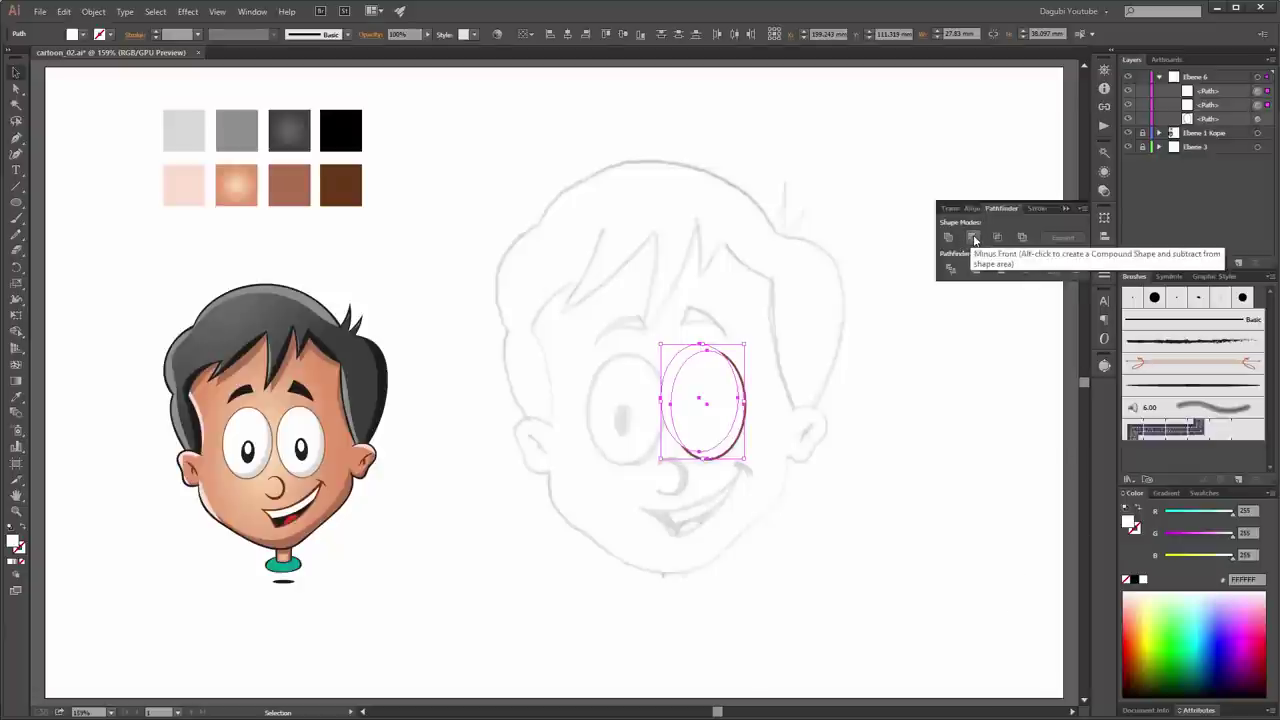
pyautogui.click(974, 238)
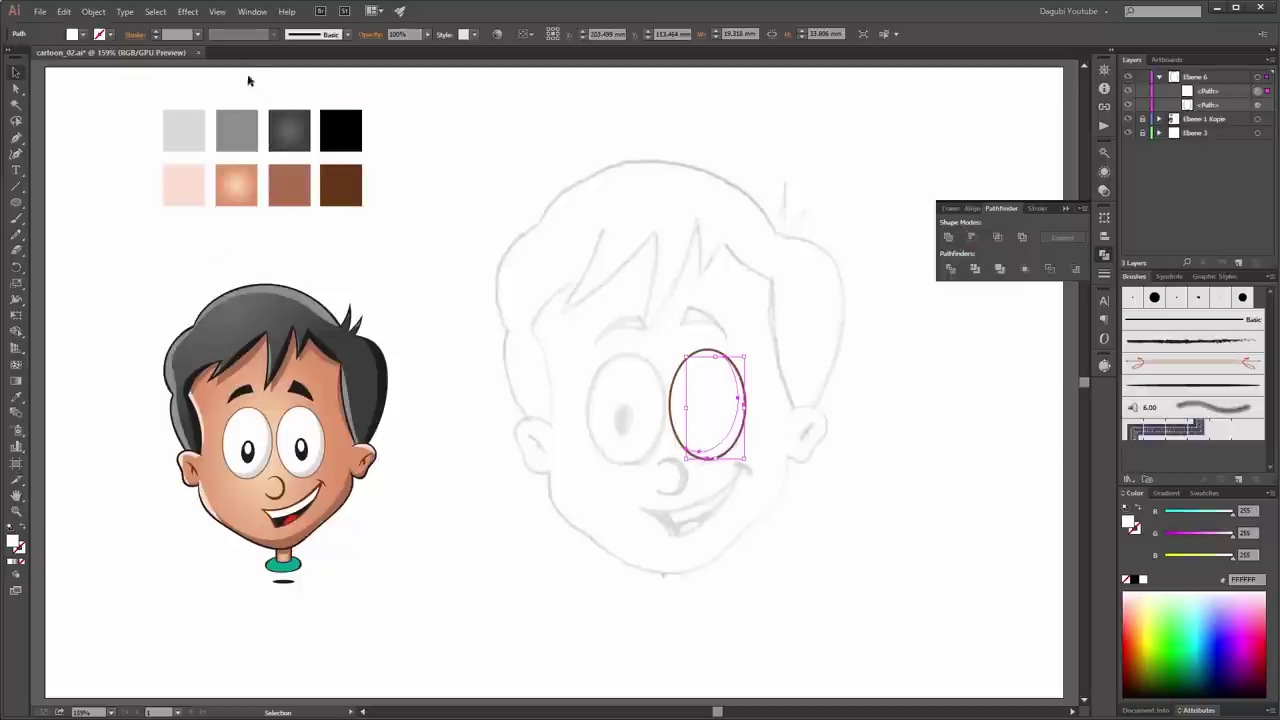
# Step: Fill the resulting crescent with the light grey swatch using the Eyedropper
pyautogui.click(16, 397)
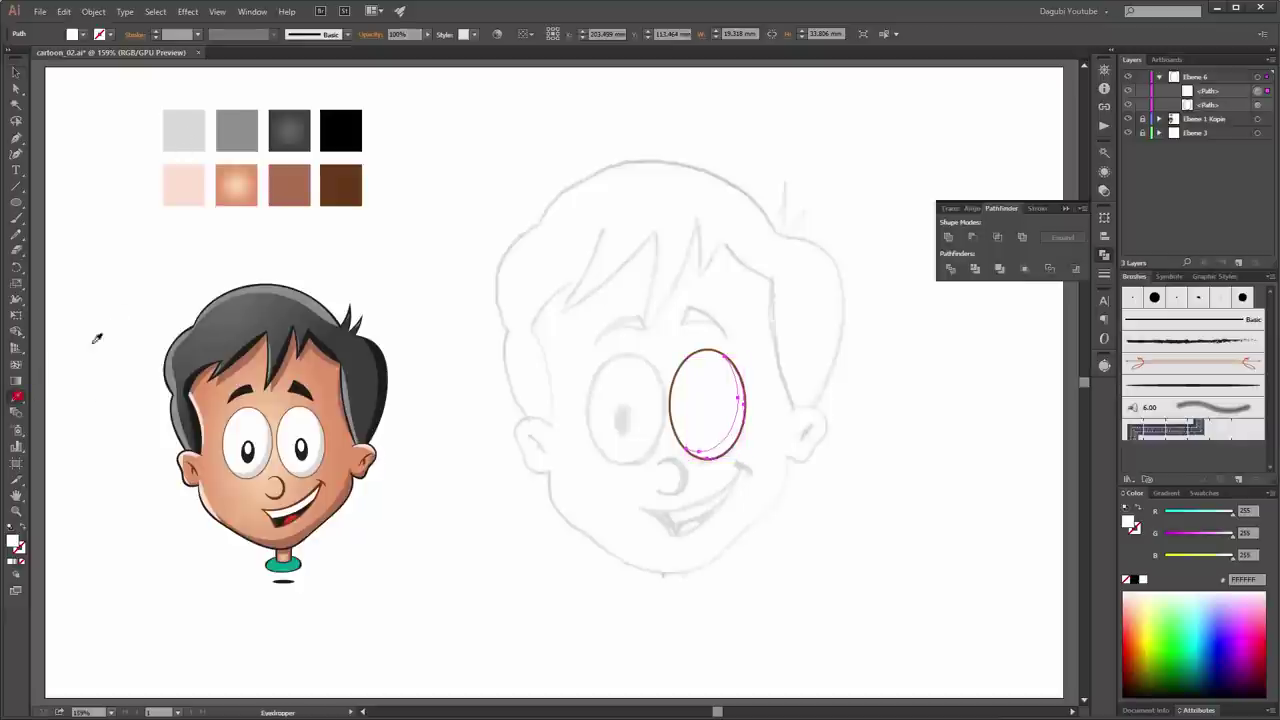
pyautogui.click(184, 130)
pyautogui.press('v')
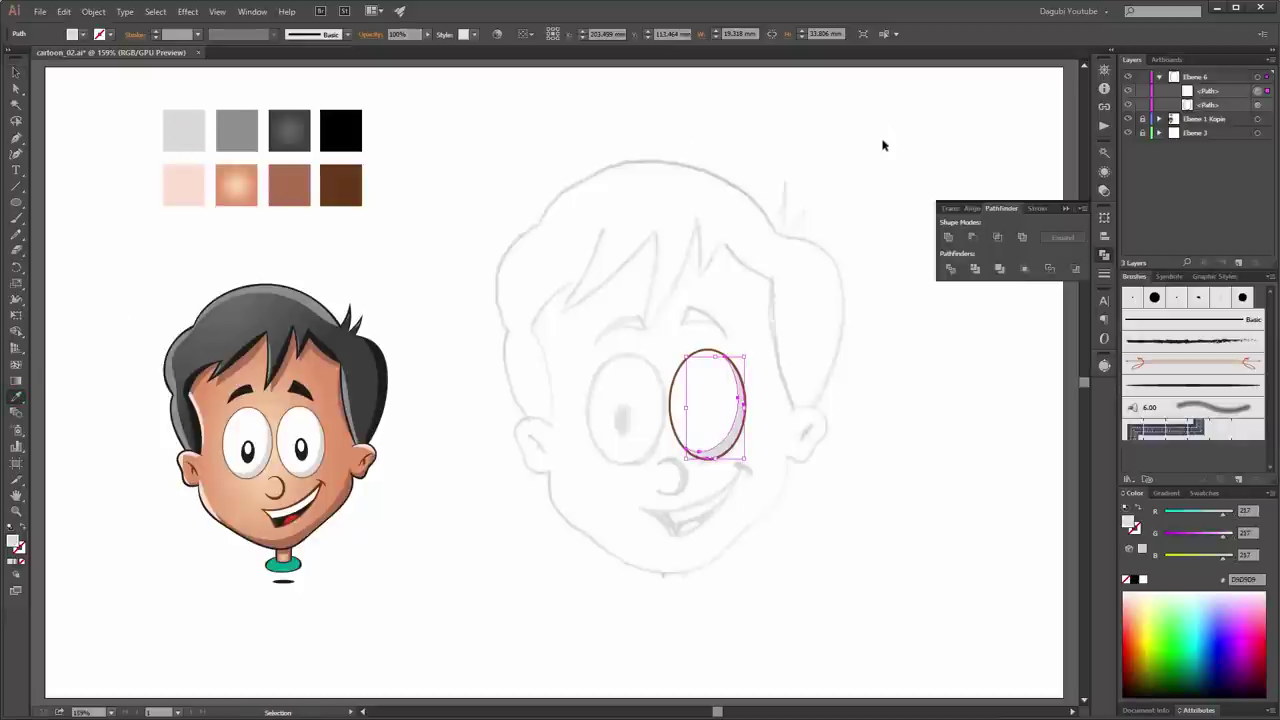
pyautogui.click(884, 150)
pyautogui.press('i')
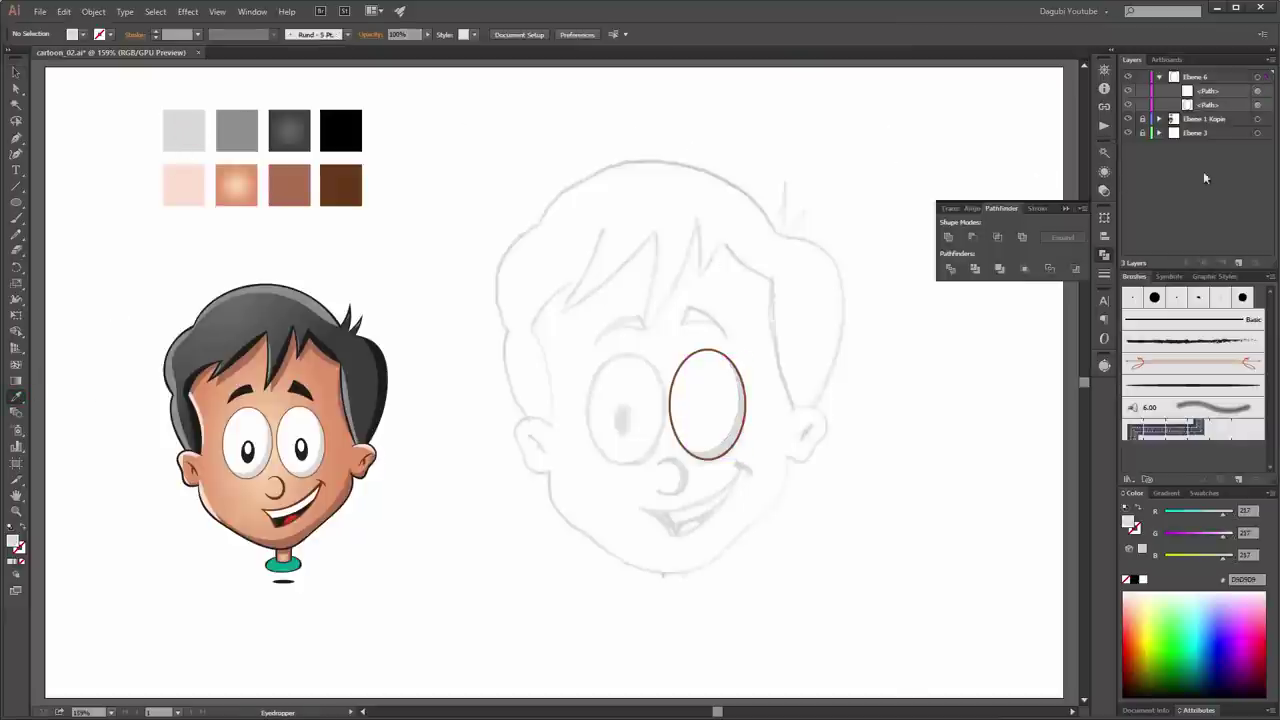
# Step: Duplicate the eye ellipse and shrink the copy into a small pupil, nudged down
pyautogui.click(1208, 105)
pyautogui.click(1128, 105)
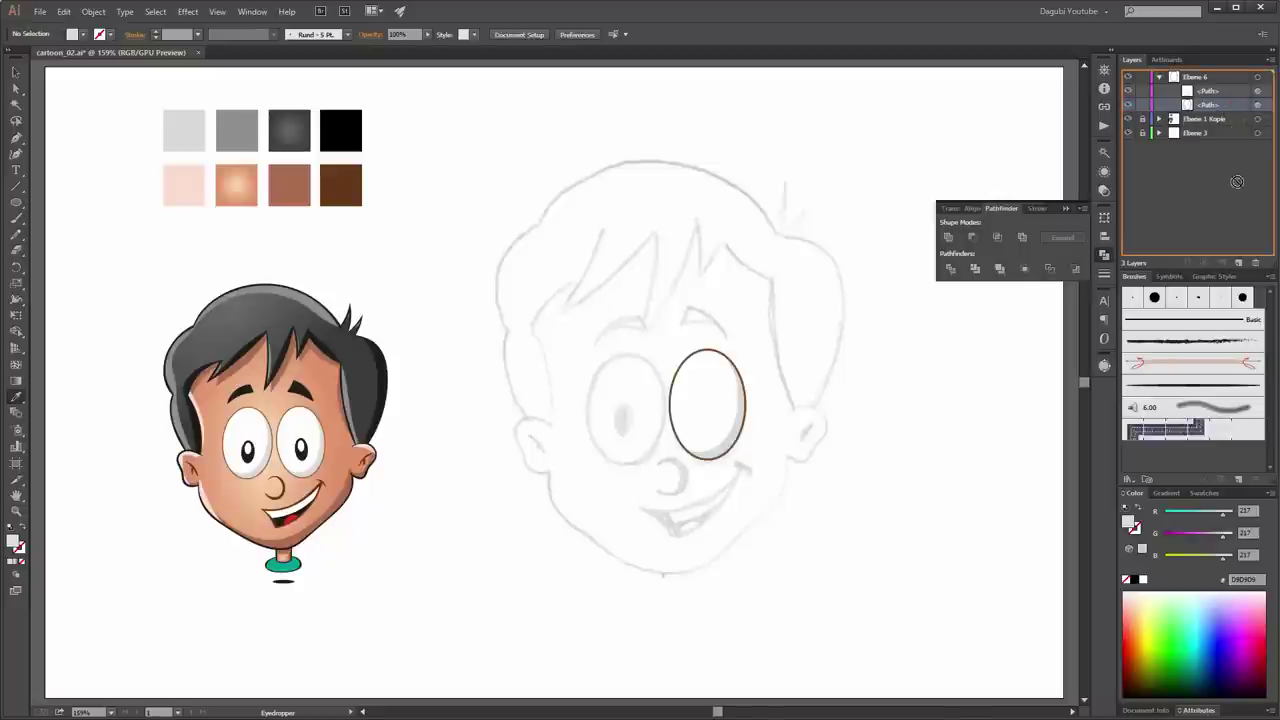
pyautogui.moveTo(1238, 106); pyautogui.dragTo(1238, 262)
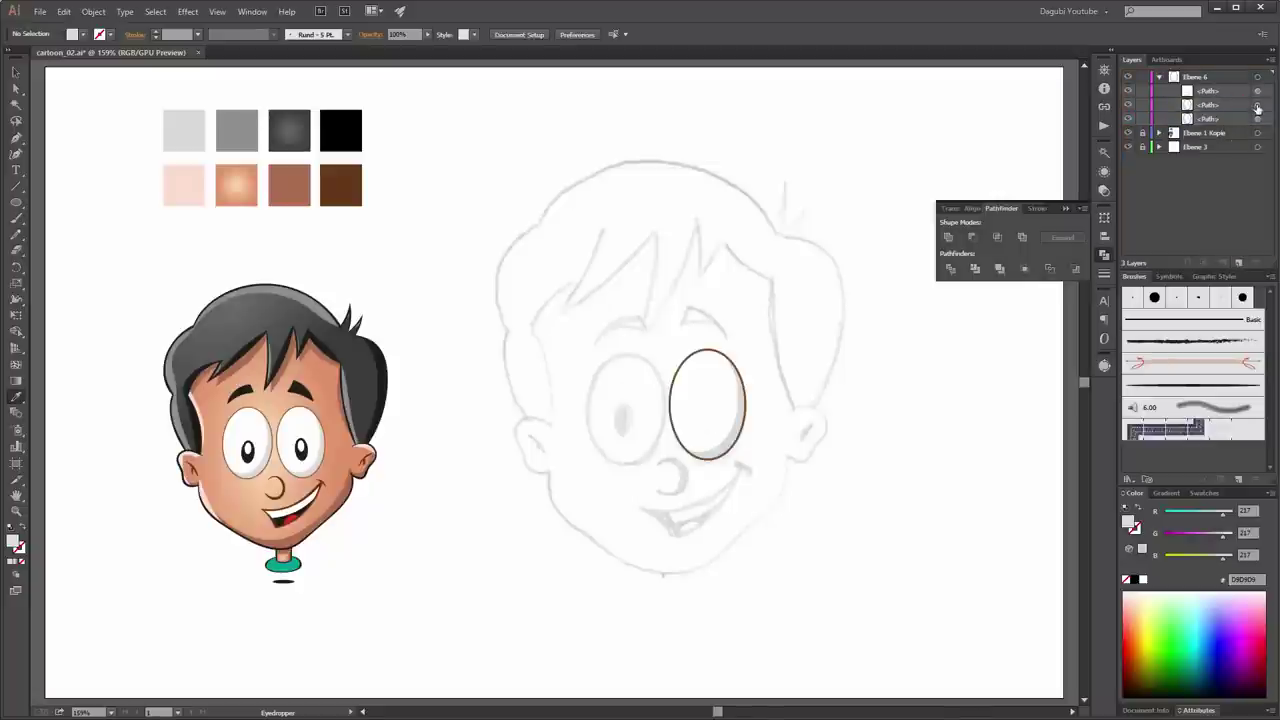
pyautogui.click(1257, 104)
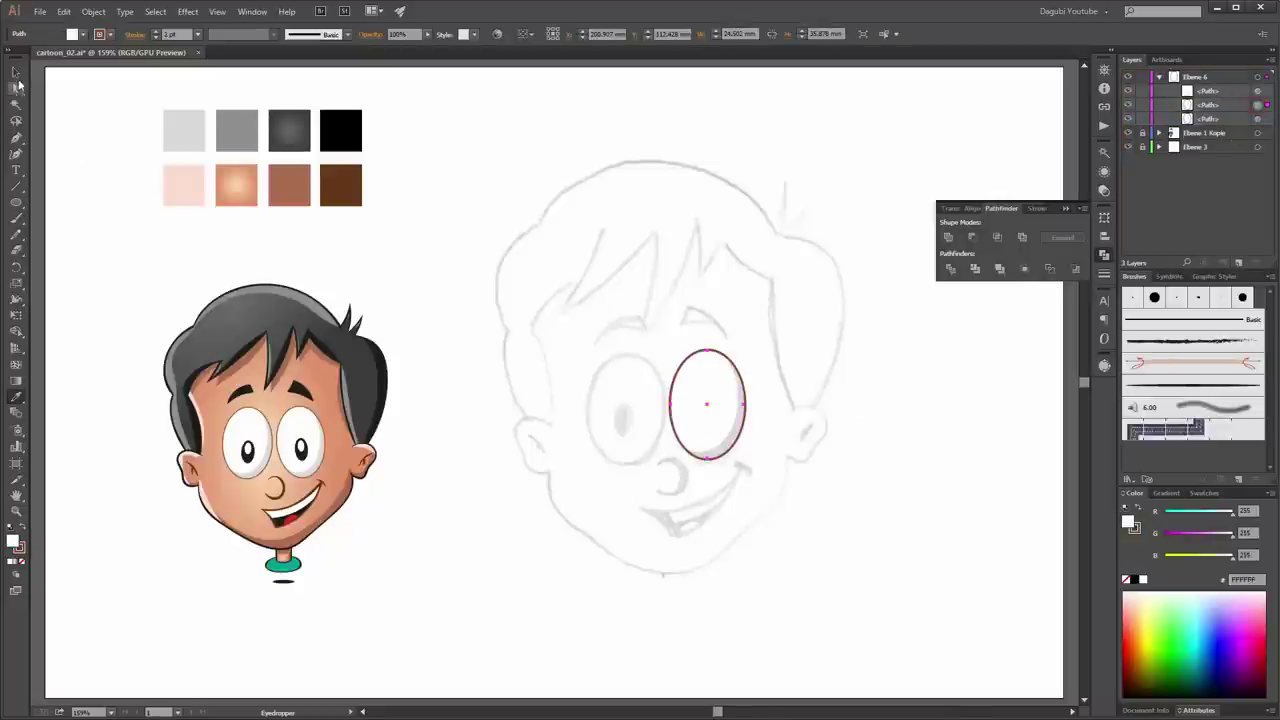
pyautogui.click(18, 316)
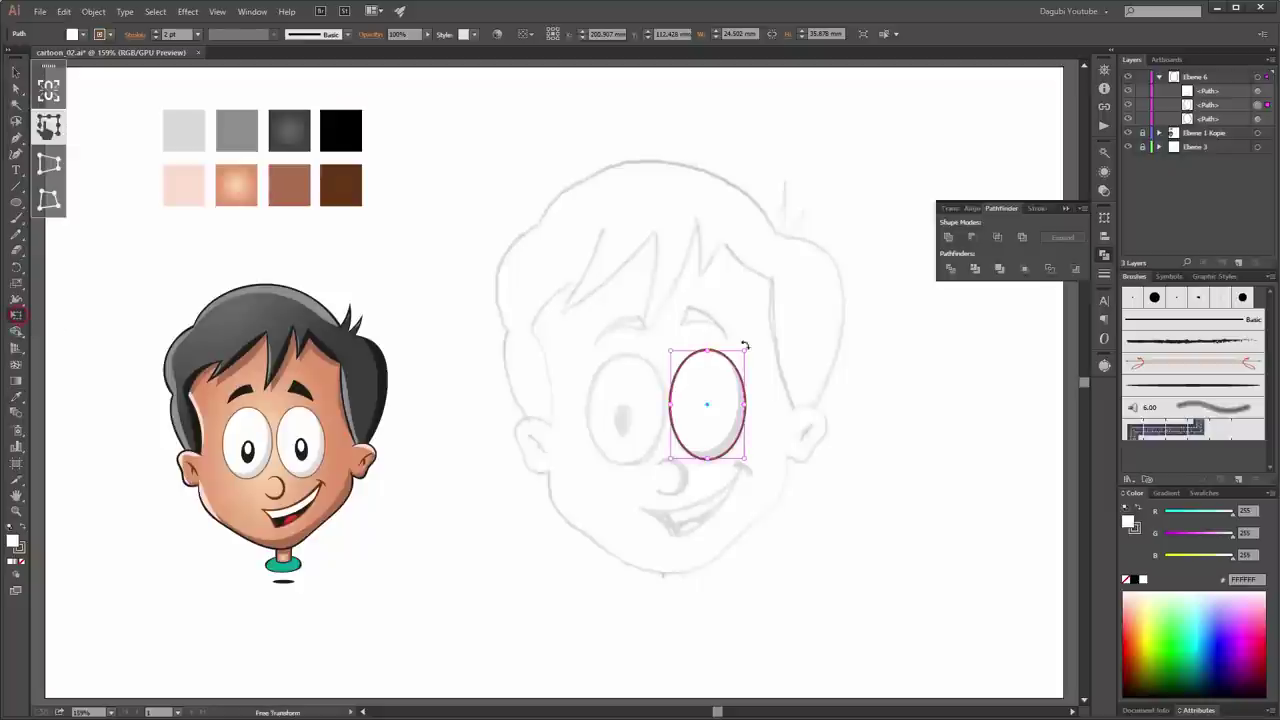
pyautogui.moveTo(745, 351); pyautogui.dragTo(720, 389)
pyautogui.press('Down')
pyautogui.press('Down')
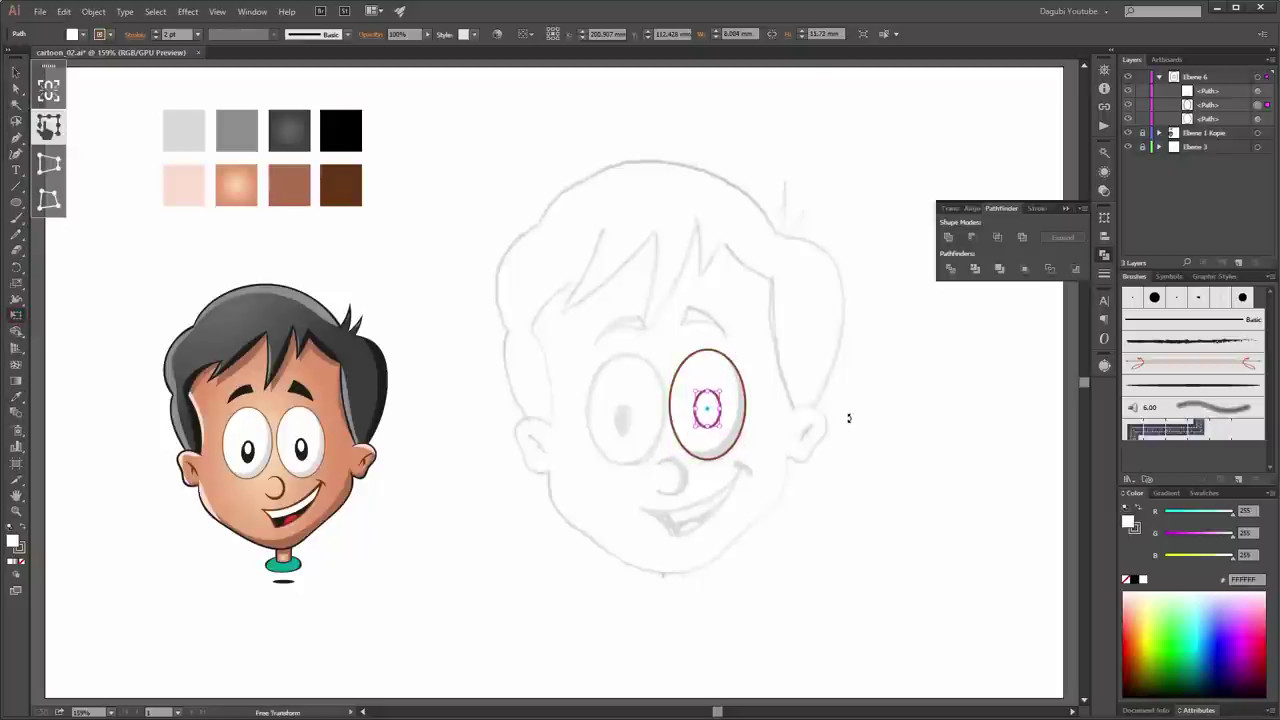
pyautogui.press('Down')
pyautogui.press('Down')
pyautogui.press('Down')
pyautogui.press('Down')
pyautogui.press('Down')
pyautogui.press('Down')
pyautogui.press('Down')
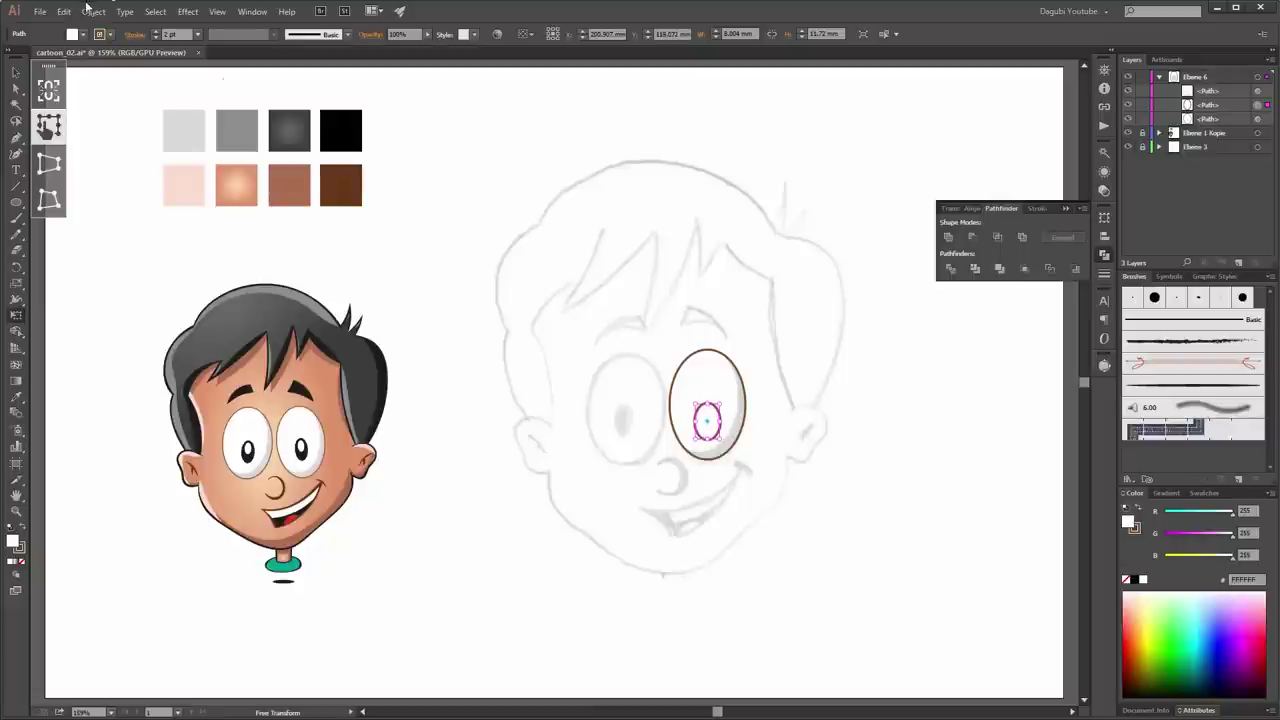
# Step: Give the pupil no outline and a black Schwarz fill
pyautogui.click(108, 34)
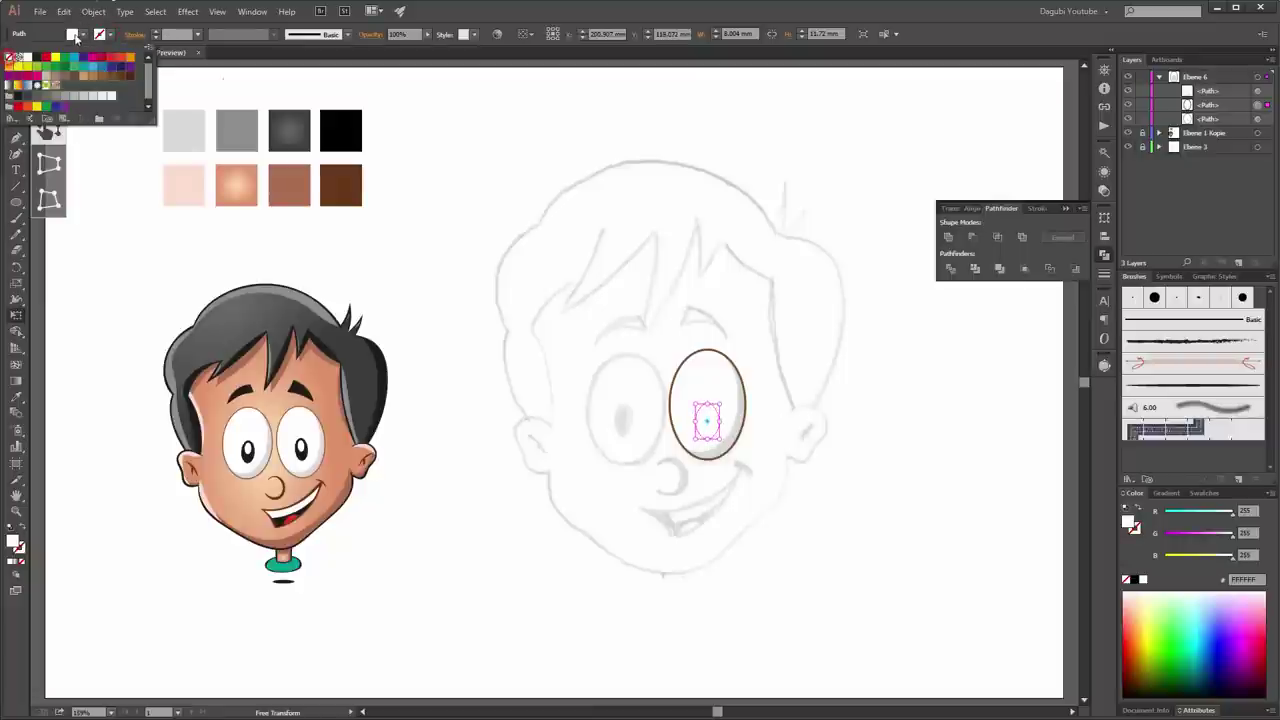
pyautogui.click(75, 34)
pyautogui.click(74, 34)
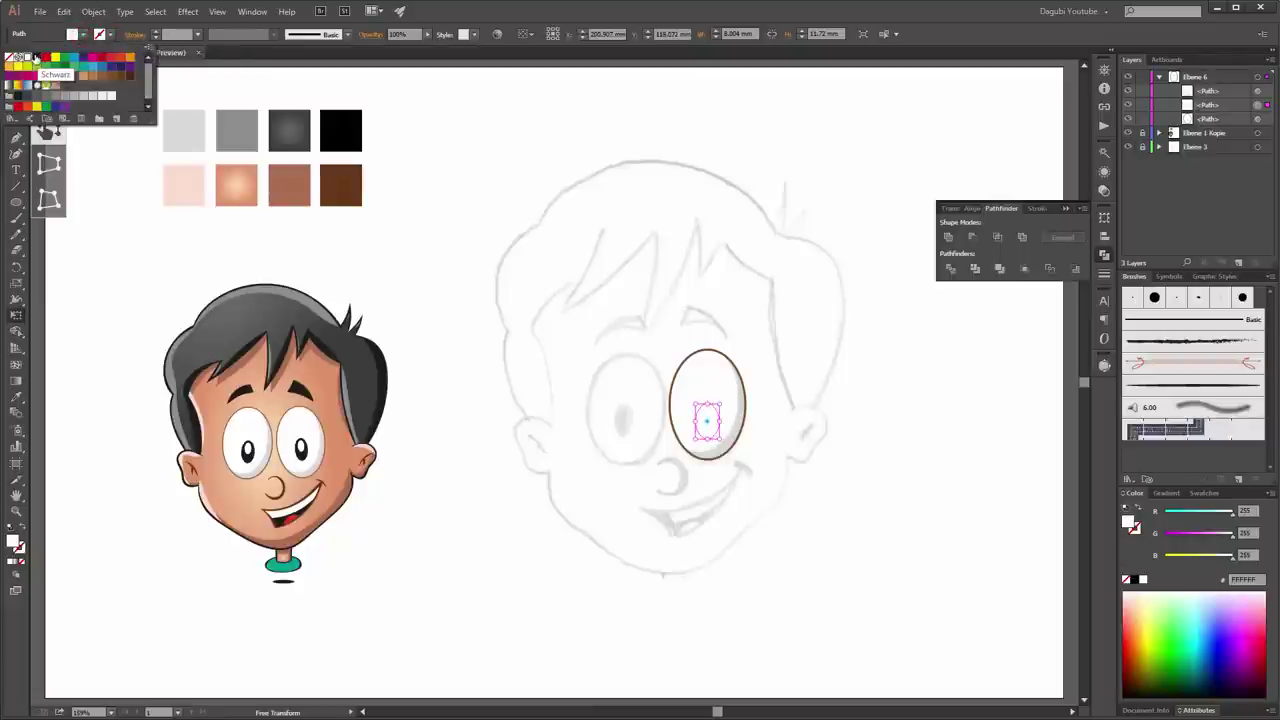
pyautogui.click(35, 57)
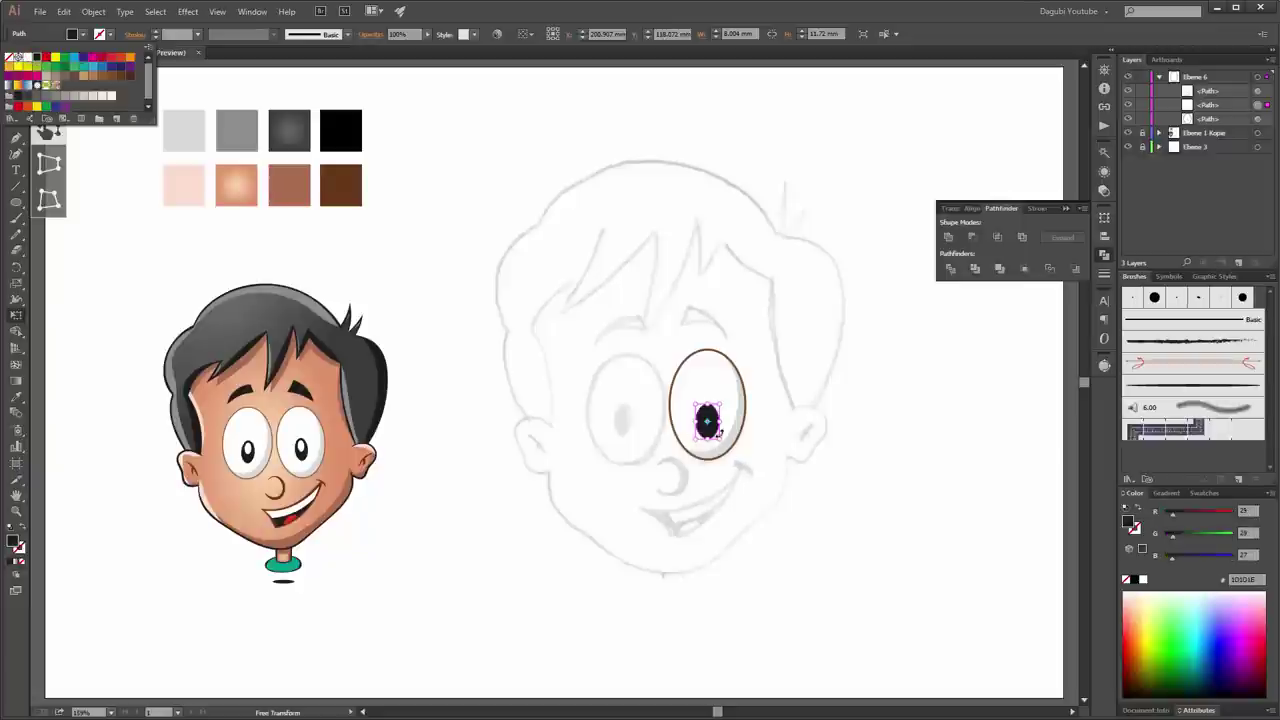
# Step: Zoom in and make the black pupil slightly smaller and narrower
pyautogui.scroll(3, 711, 419)
pyautogui.scroll(3, 711, 419)
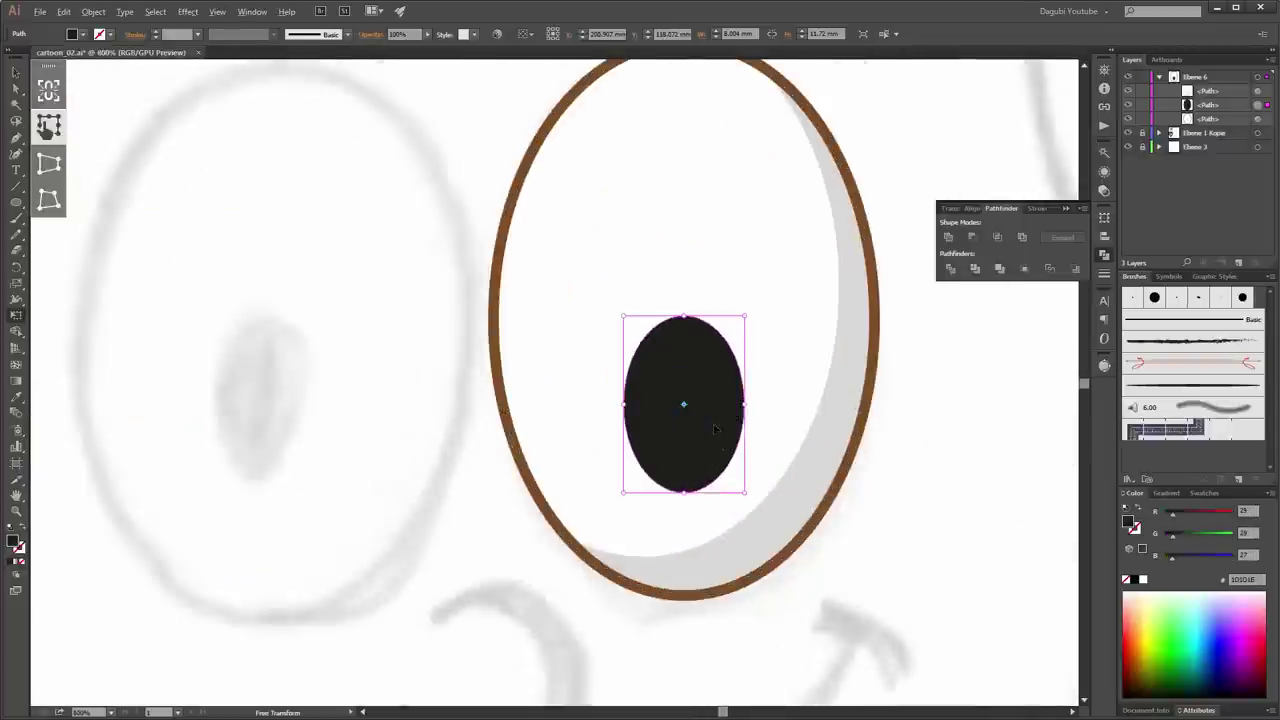
pyautogui.scroll(-1, 741, 383)
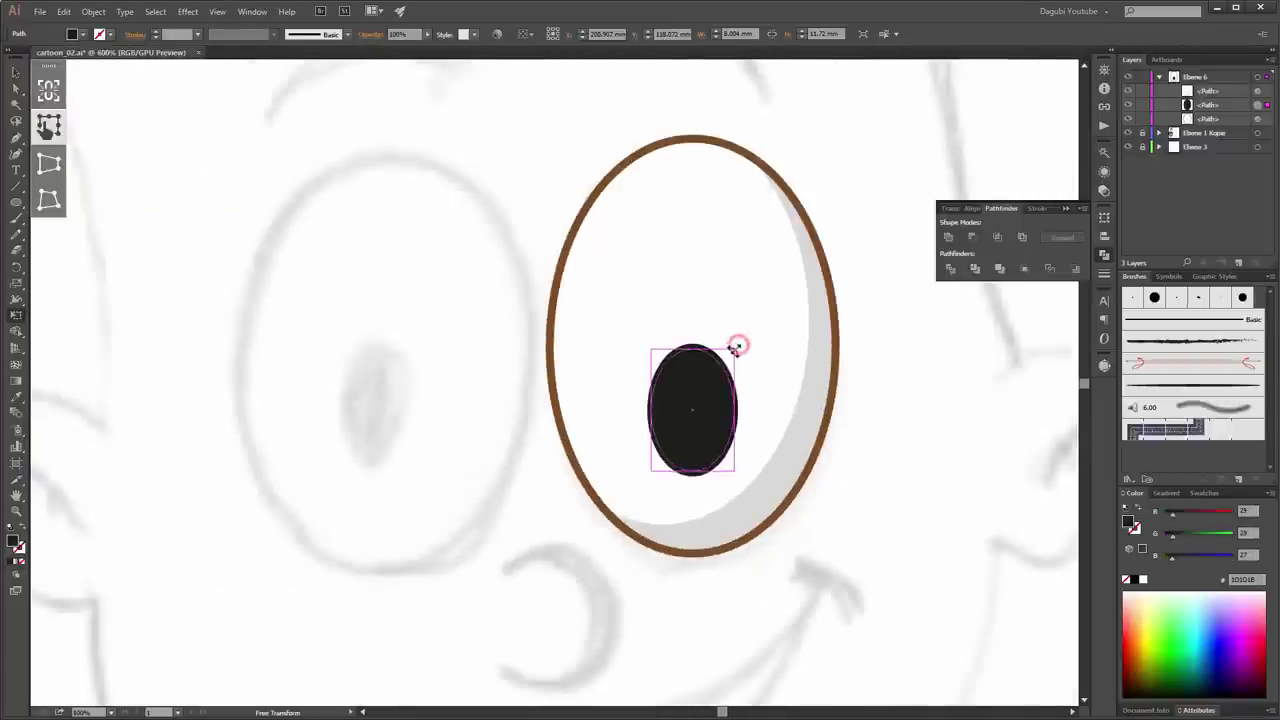
pyautogui.moveTo(737, 345); pyautogui.dragTo(734, 350)
pyautogui.moveTo(736, 410); pyautogui.dragTo(727, 409)
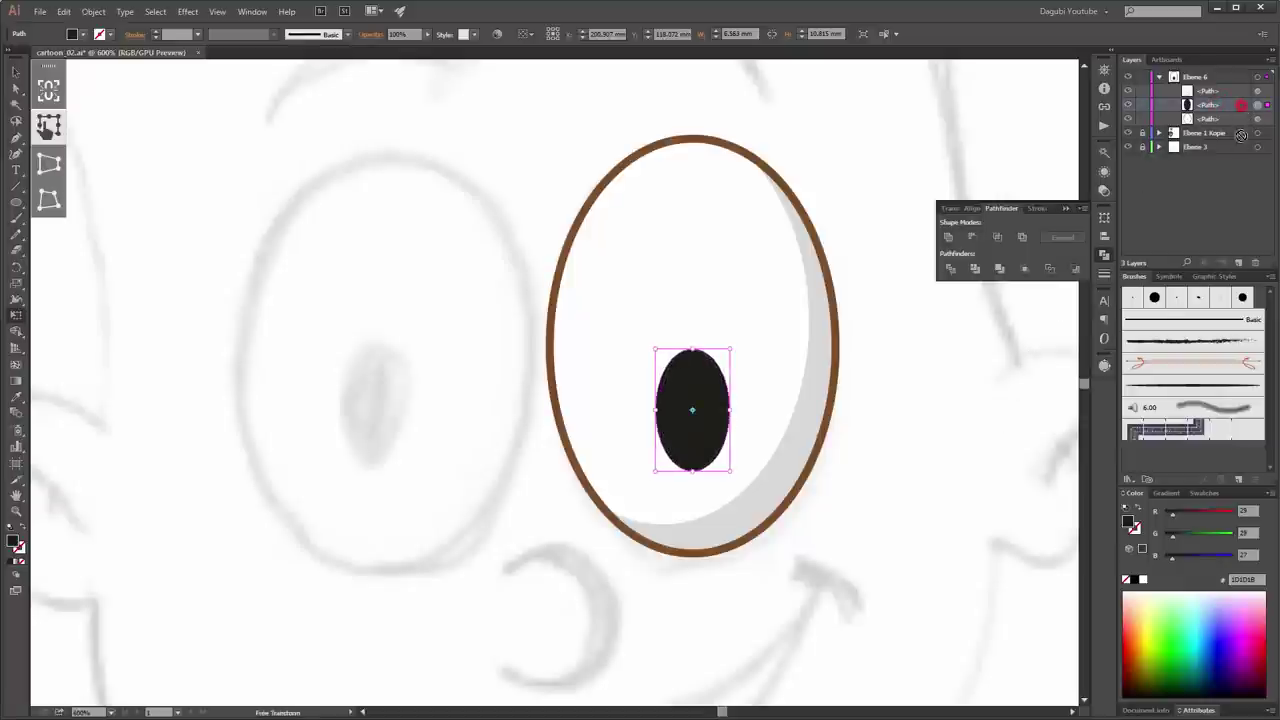
# Step: Duplicate the pupil and shrink the copy into a highlight nudged upward
pyautogui.moveTo(1219, 105); pyautogui.dragTo(1240, 262)
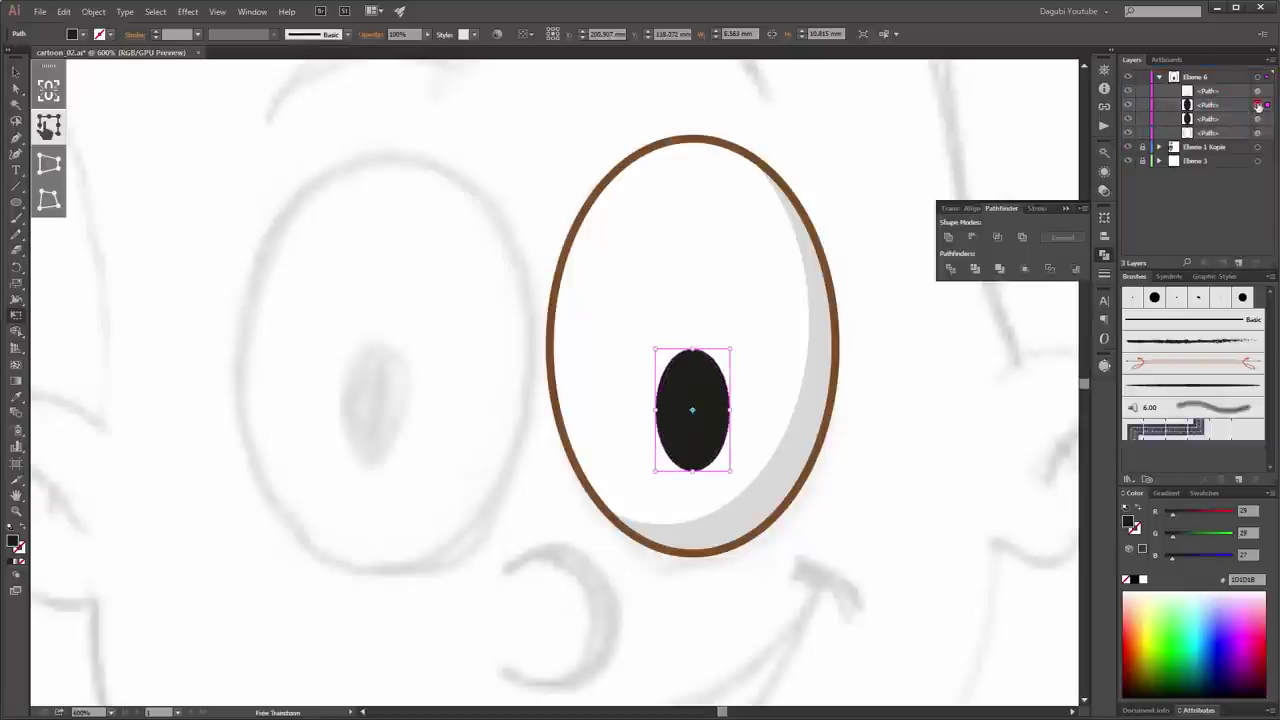
pyautogui.moveTo(731, 350); pyautogui.dragTo(708, 381)
pyautogui.press('Up')
pyautogui.press('Up')
pyautogui.press('Up')
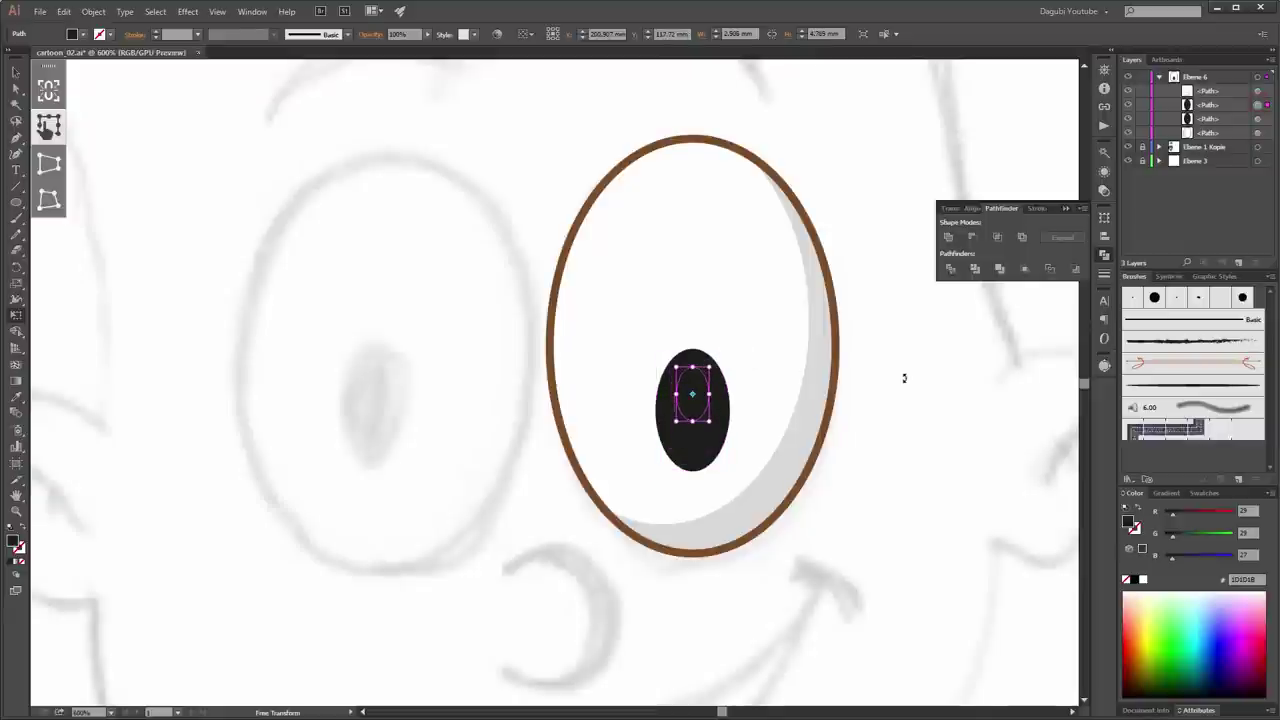
pyautogui.press('Up')
pyautogui.press('Up')
pyautogui.press('Up')
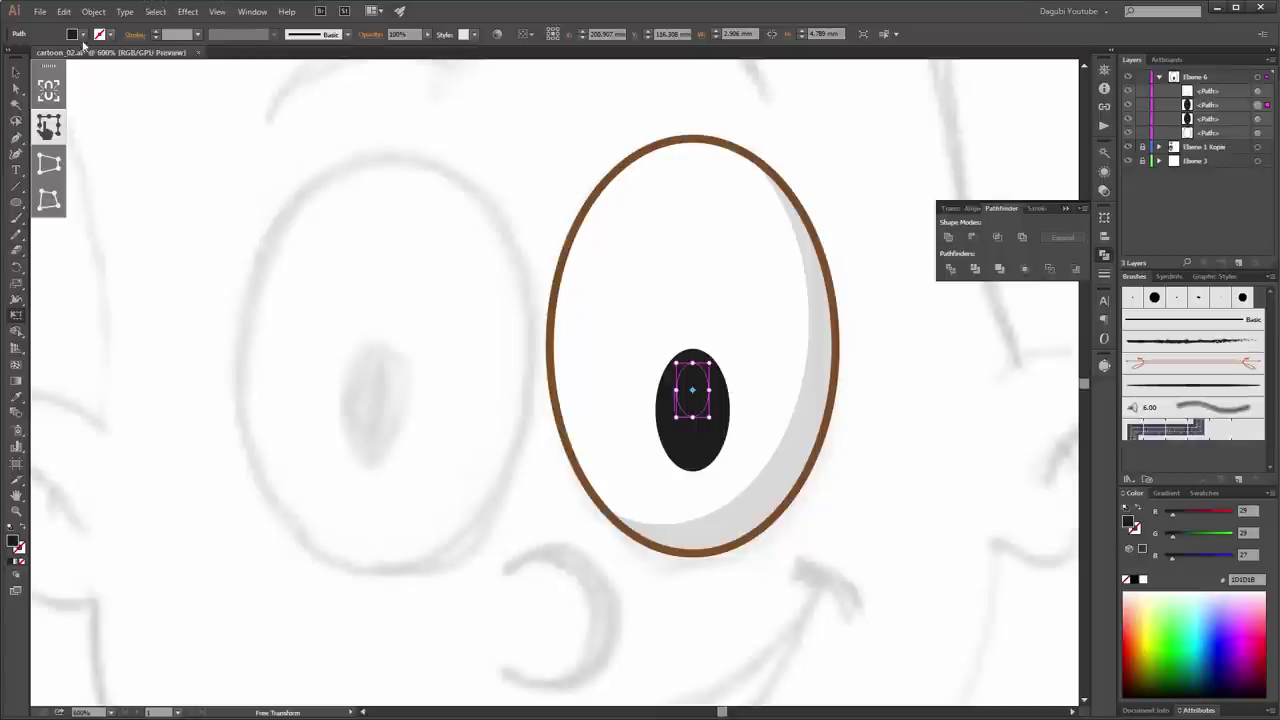
# Step: Fill the highlight white and zoom back out
pyautogui.click(83, 35)
pyautogui.click(19, 57)
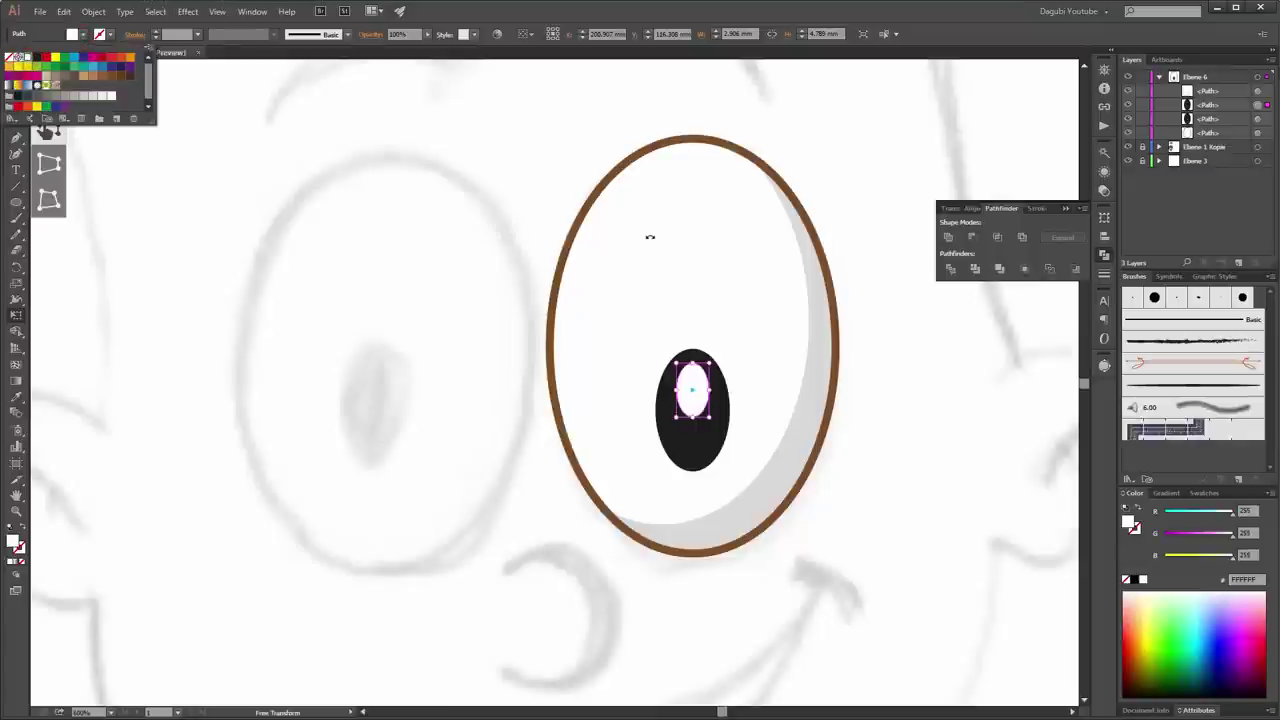
pyautogui.click(1189, 105)
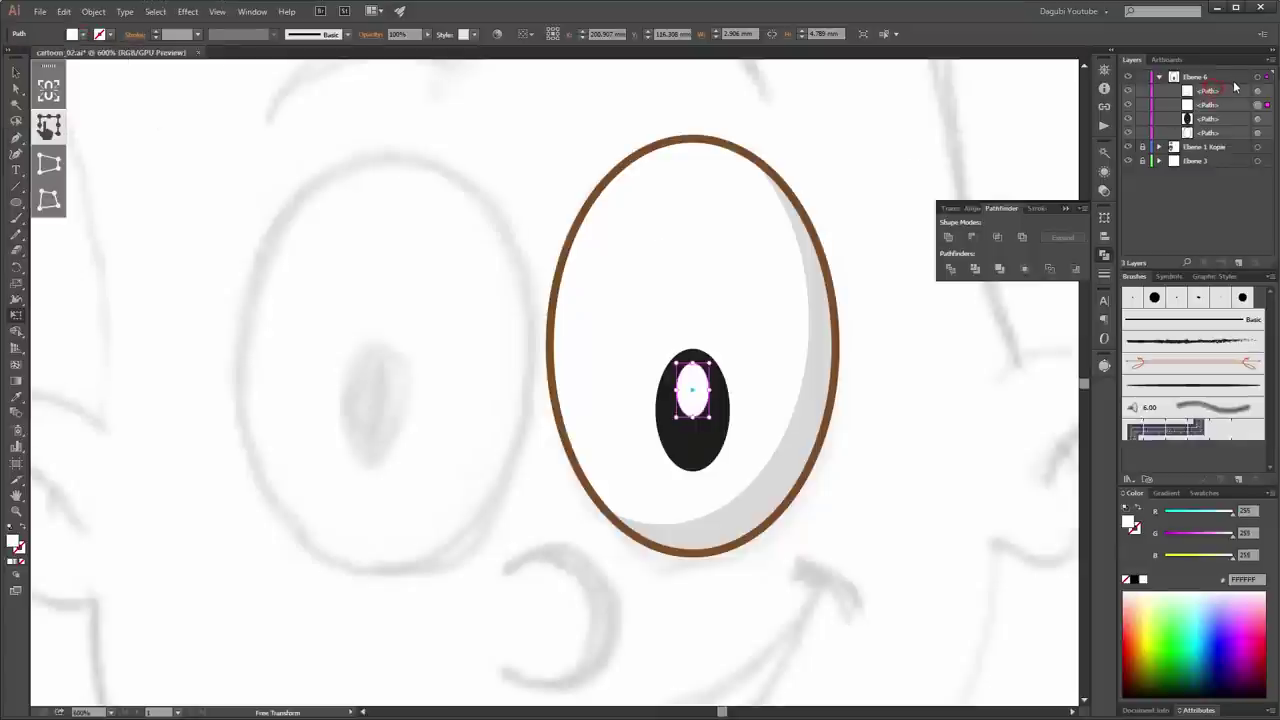
pyautogui.scroll(-2, 788, 292)
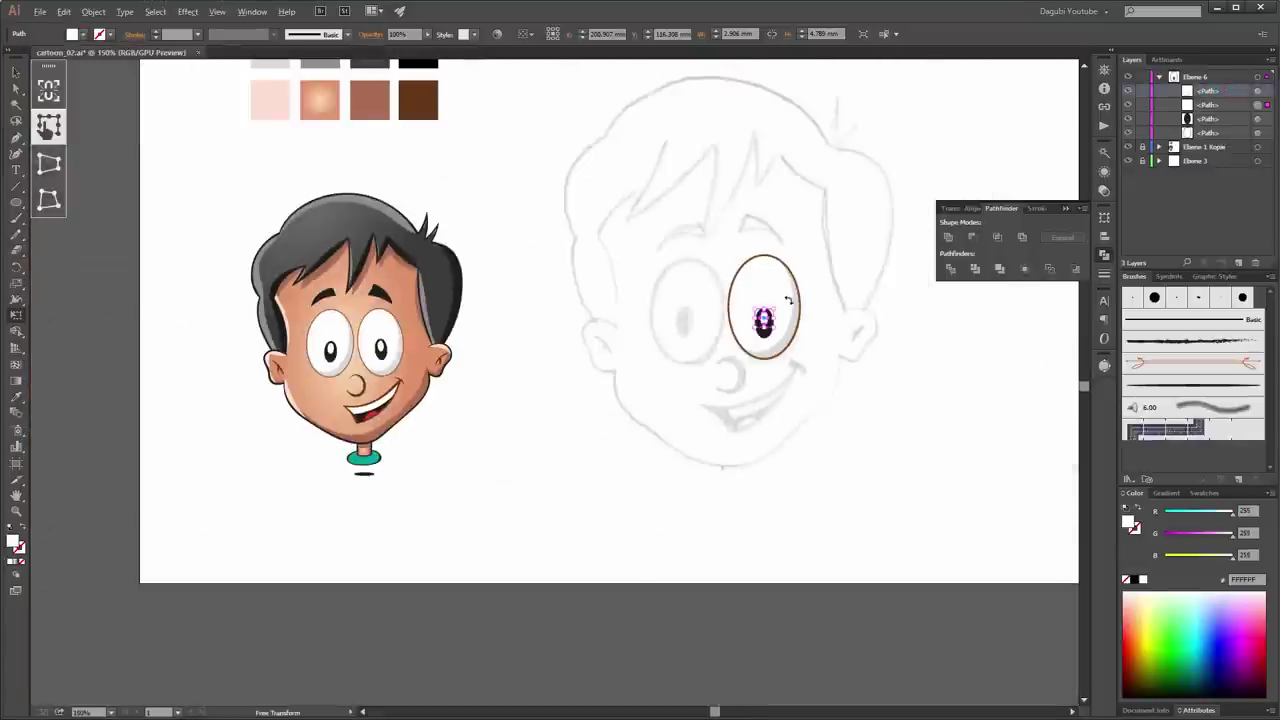
pyautogui.scroll(-1, 788, 292)
pyautogui.scroll(1, 798, 283)
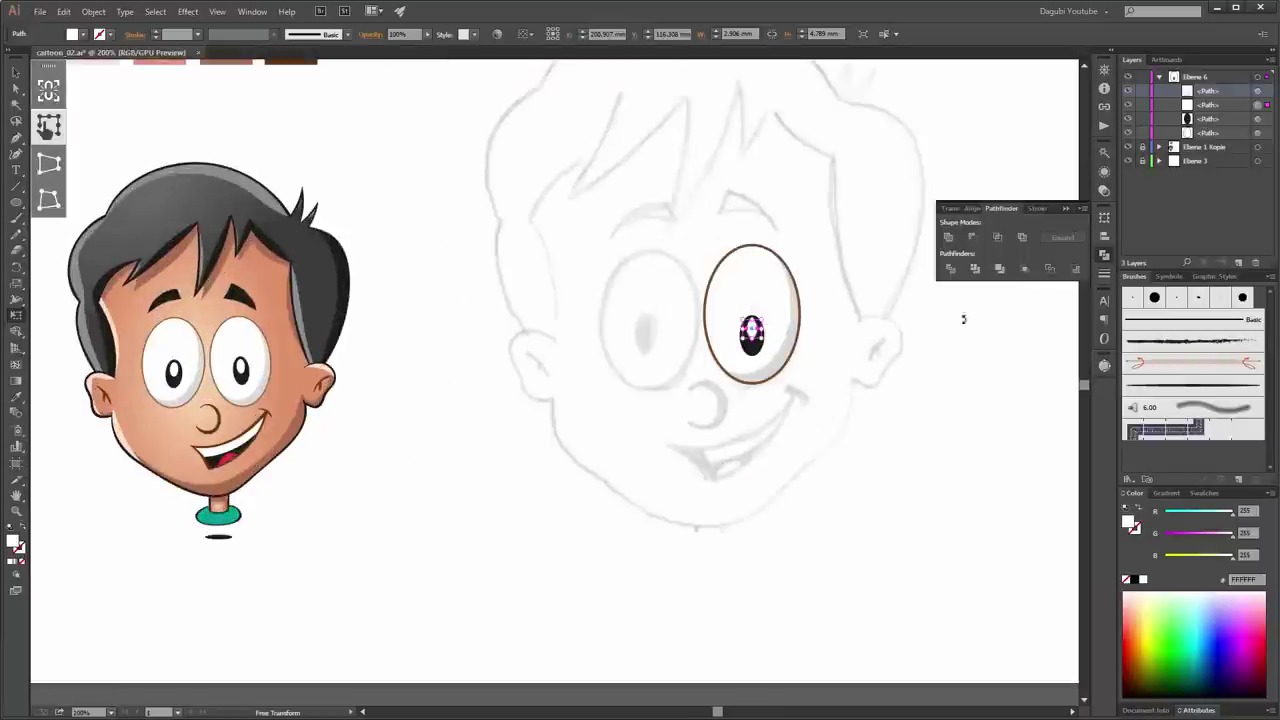
# Step: Group the four right-eye paths and tilt the eye slightly clockwise
pyautogui.keyDown('shift'); pyautogui.click(1230, 131); pyautogui.keyUp('shift')
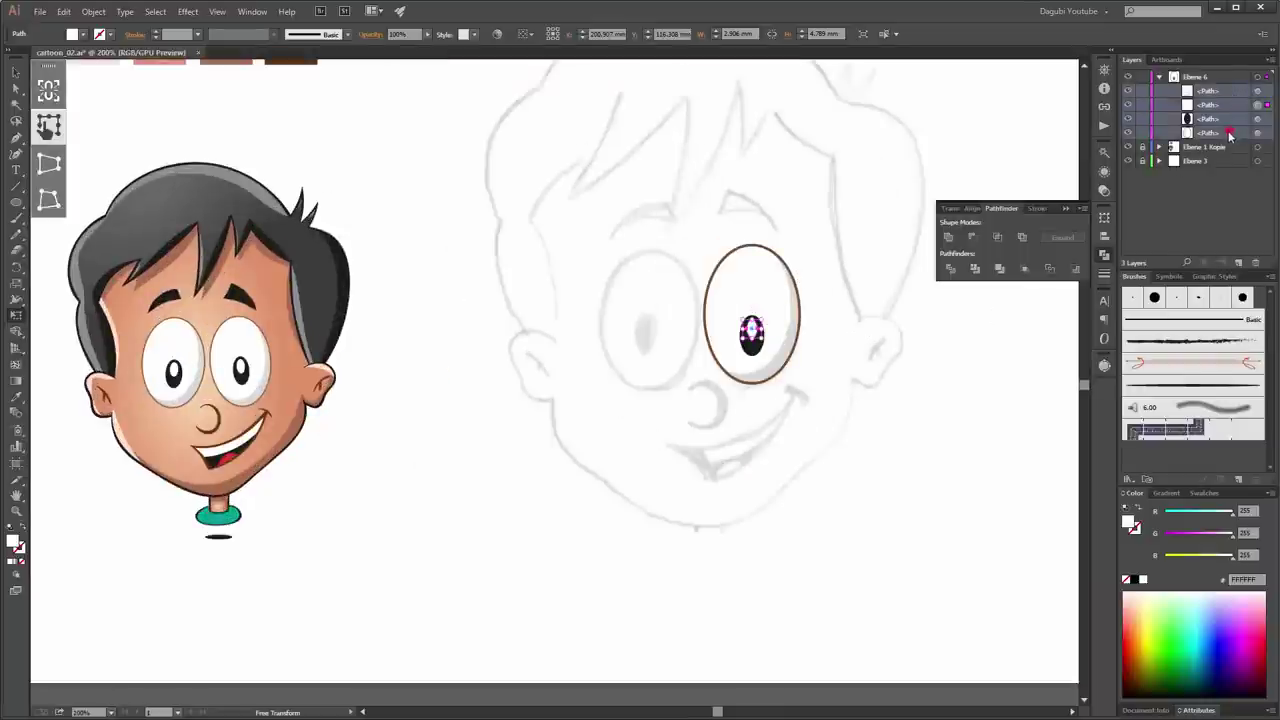
pyautogui.click(1257, 77)
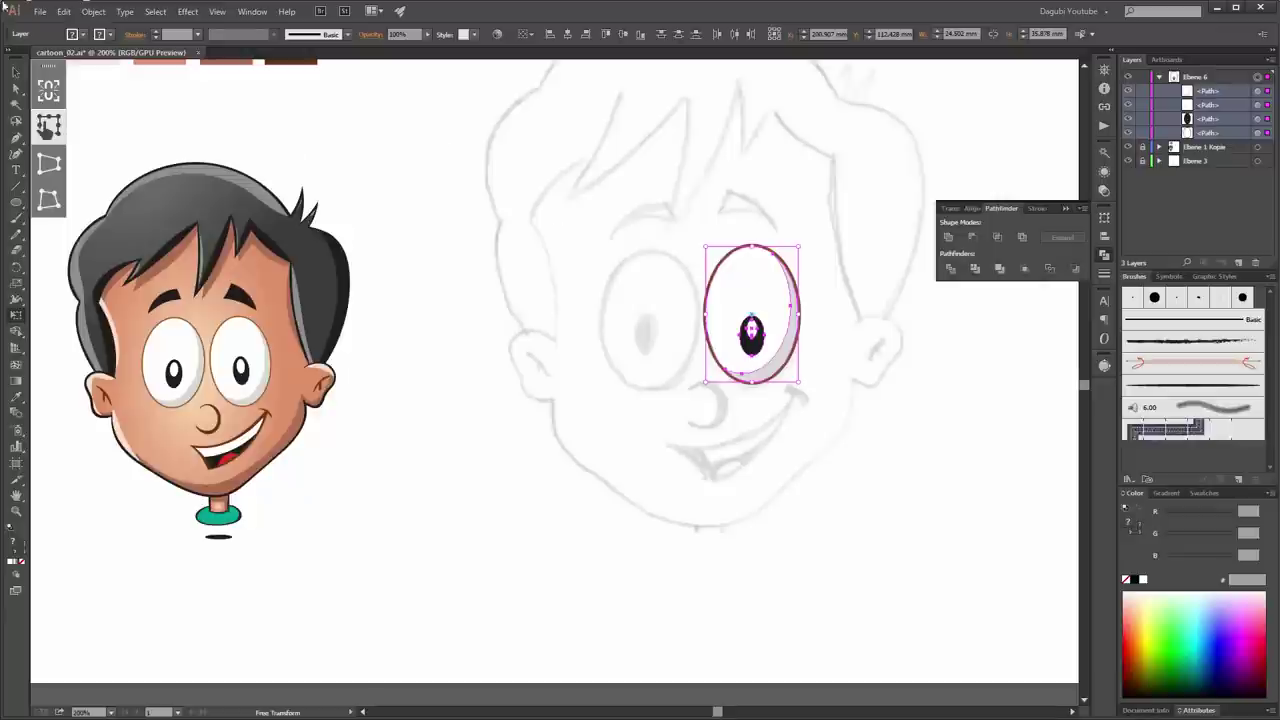
pyautogui.click(93, 11)
pyautogui.click(131, 61)
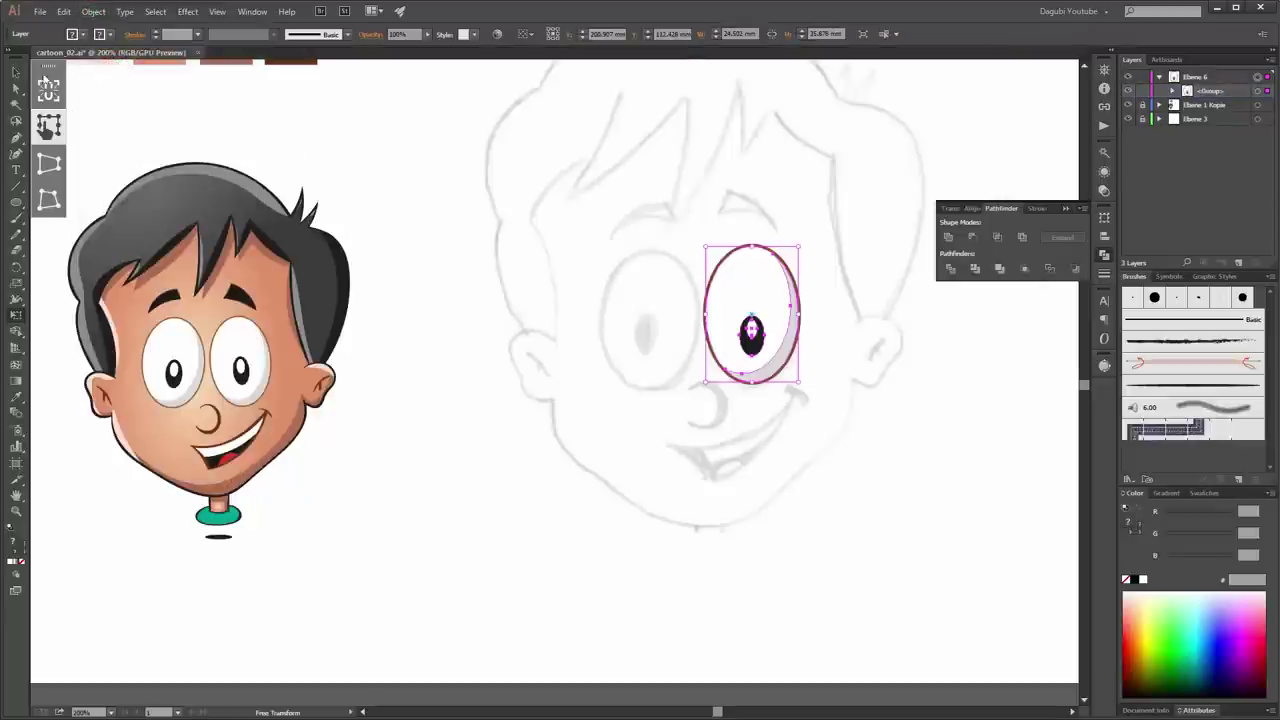
pyautogui.click(16, 72)
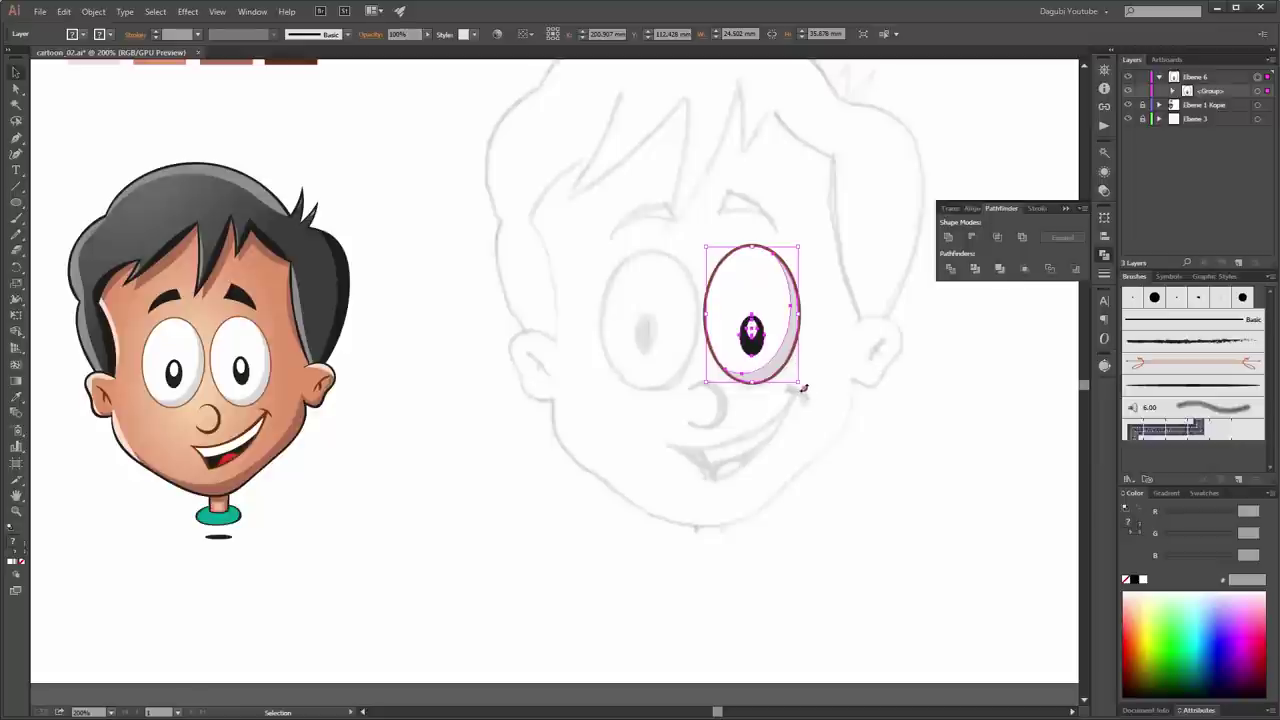
pyautogui.moveTo(803, 388); pyautogui.dragTo(811, 386)
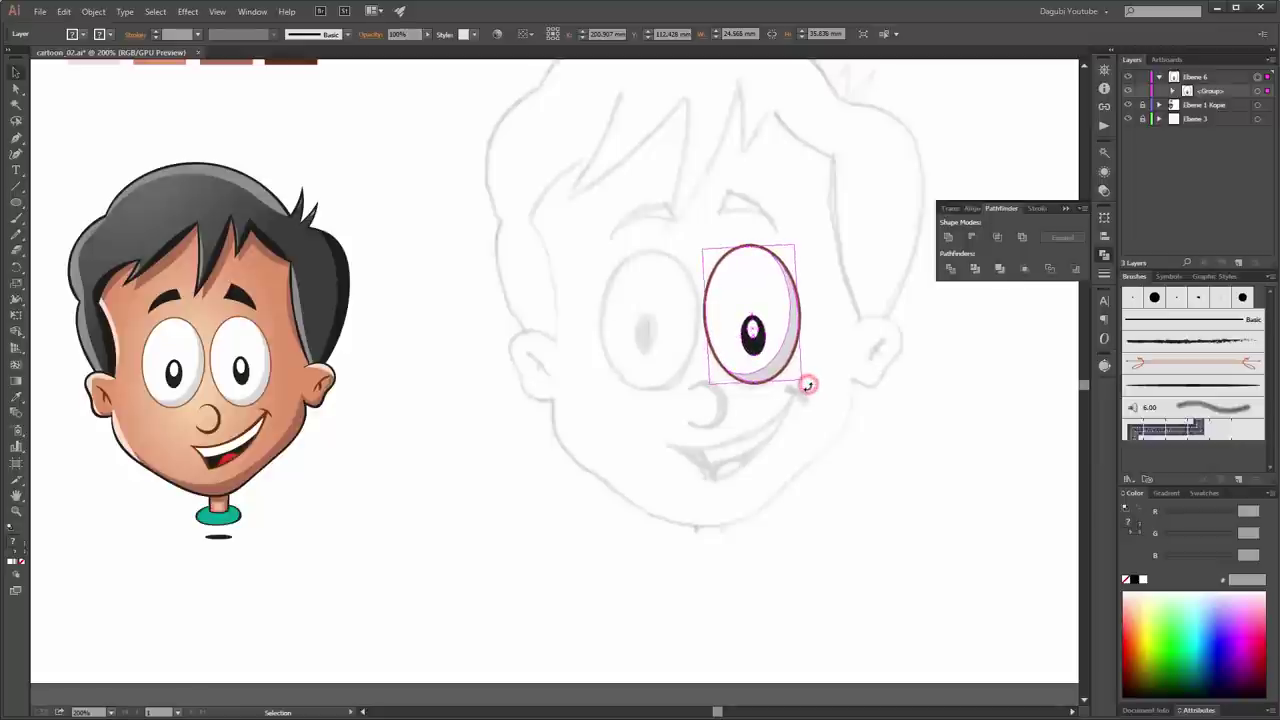
pyautogui.moveTo(803, 389); pyautogui.dragTo(803, 386)
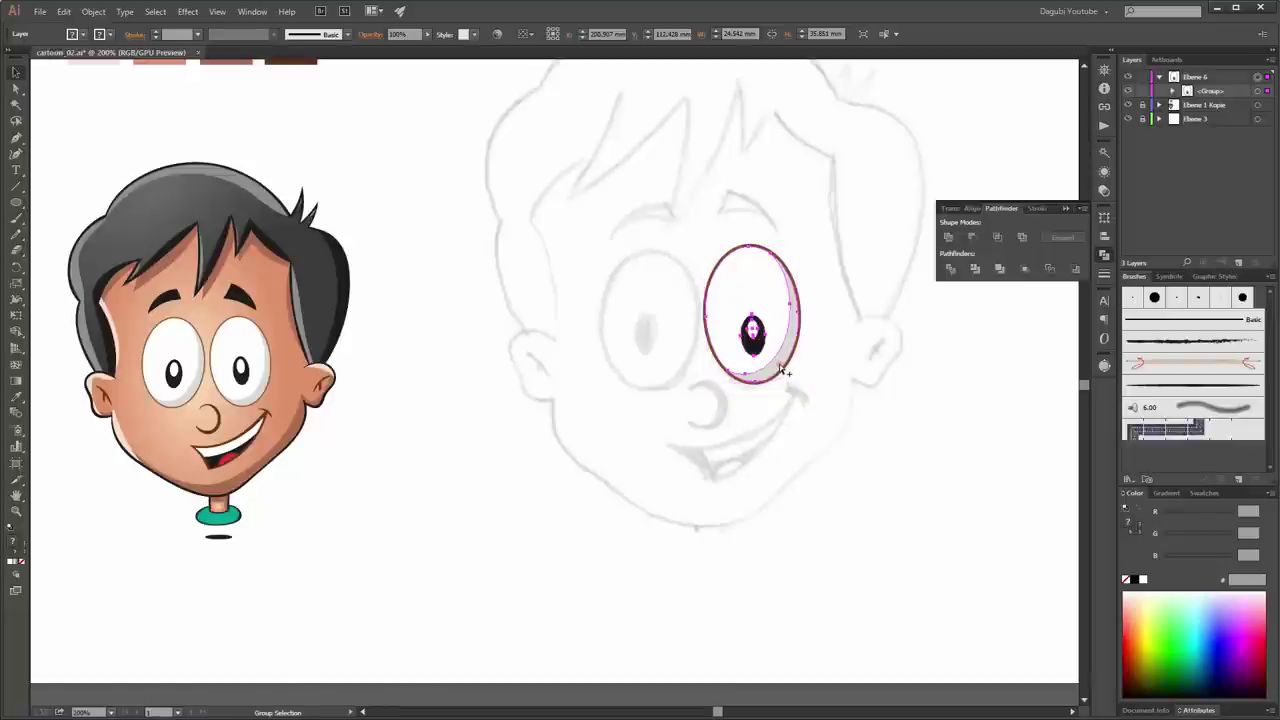
# Step: Place a tilted copy of the eye on the sketch's left eye and collapse the layer
pyautogui.moveTo(779, 365)
pyautogui.mouseDown()
pyautogui.moveTo(677, 372)
pyautogui.moveTo(693, 393)
pyautogui.mouseUp()
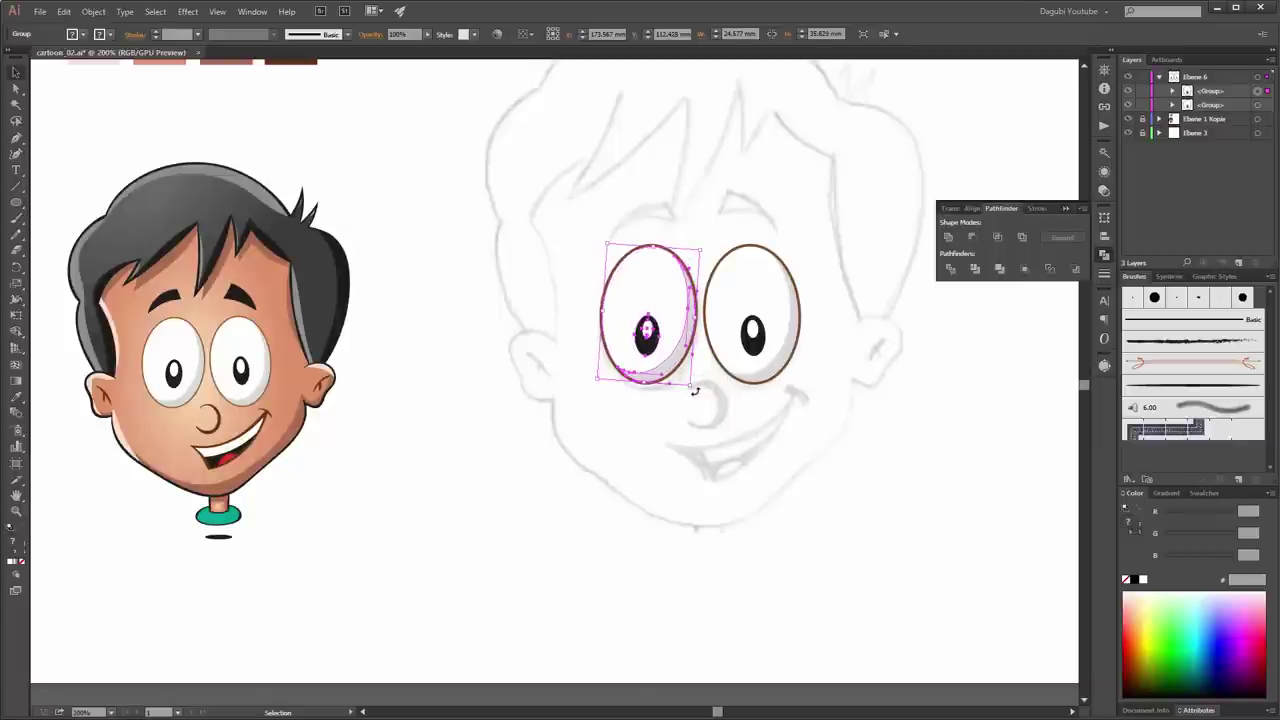
pyautogui.moveTo(695, 390); pyautogui.dragTo(697, 390)
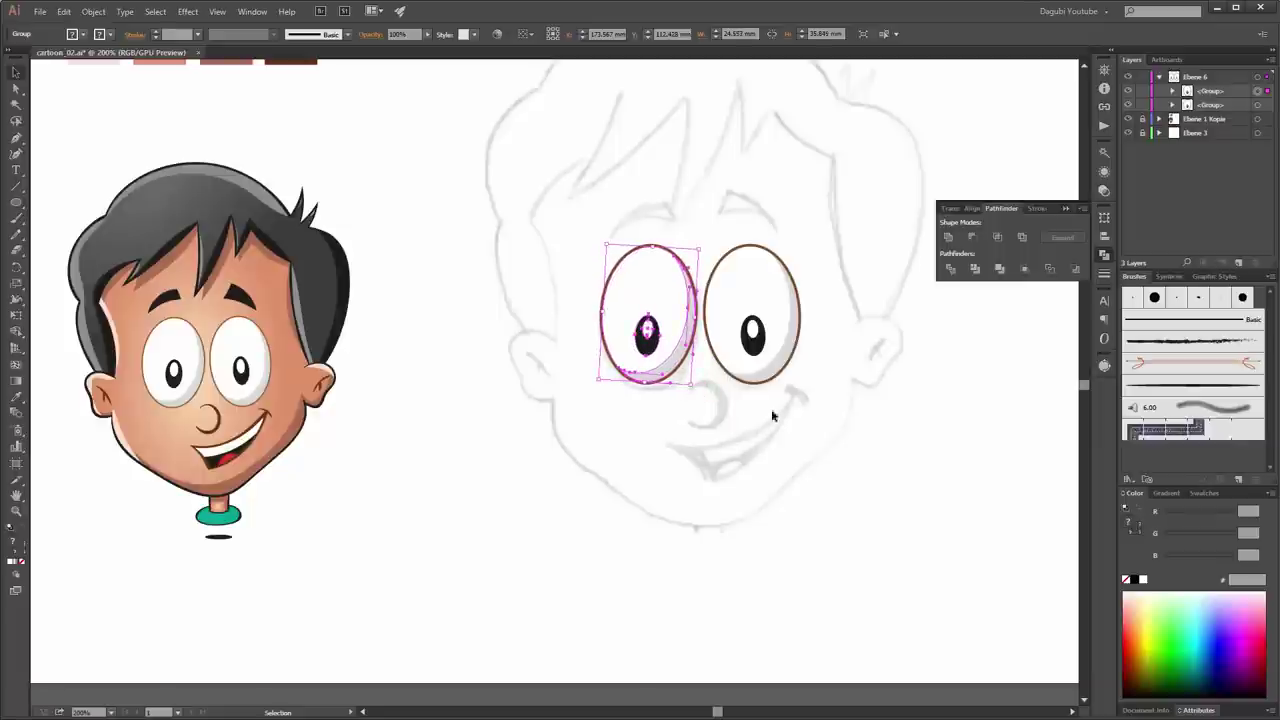
pyautogui.click(1159, 77)
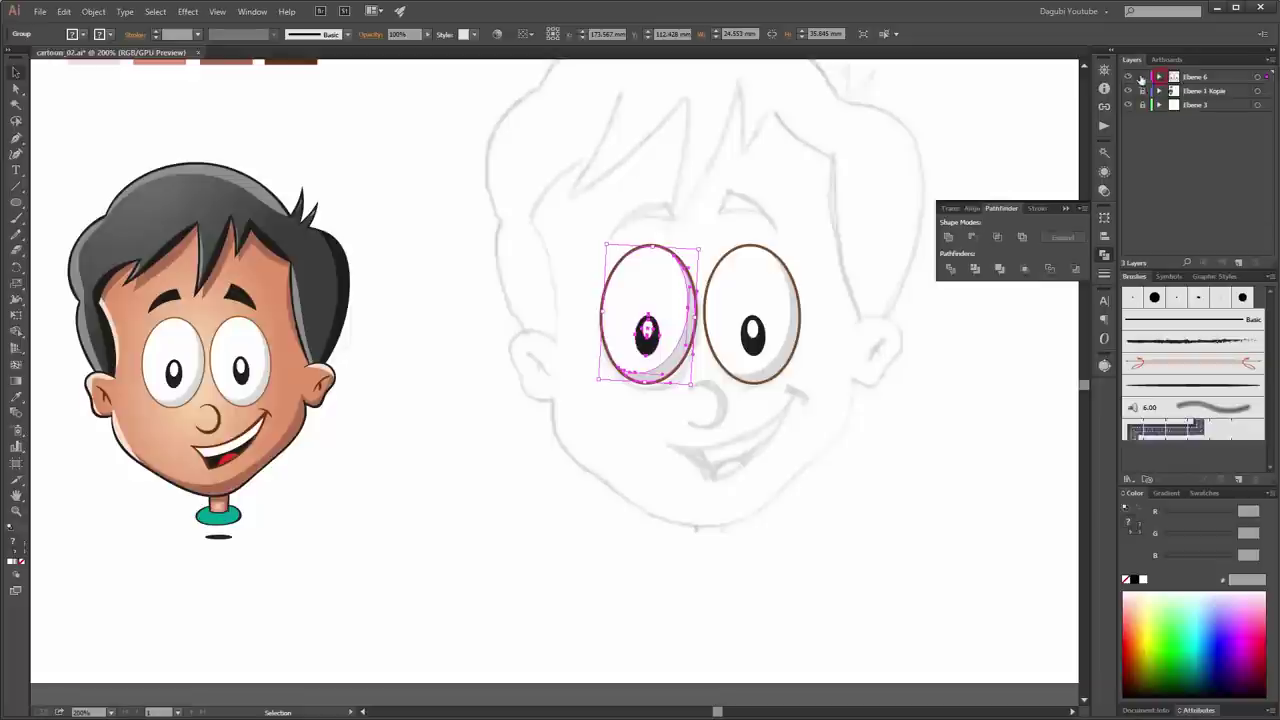
pyautogui.click(1130, 77)
pyautogui.click(1130, 77)
pyautogui.click(1130, 77)
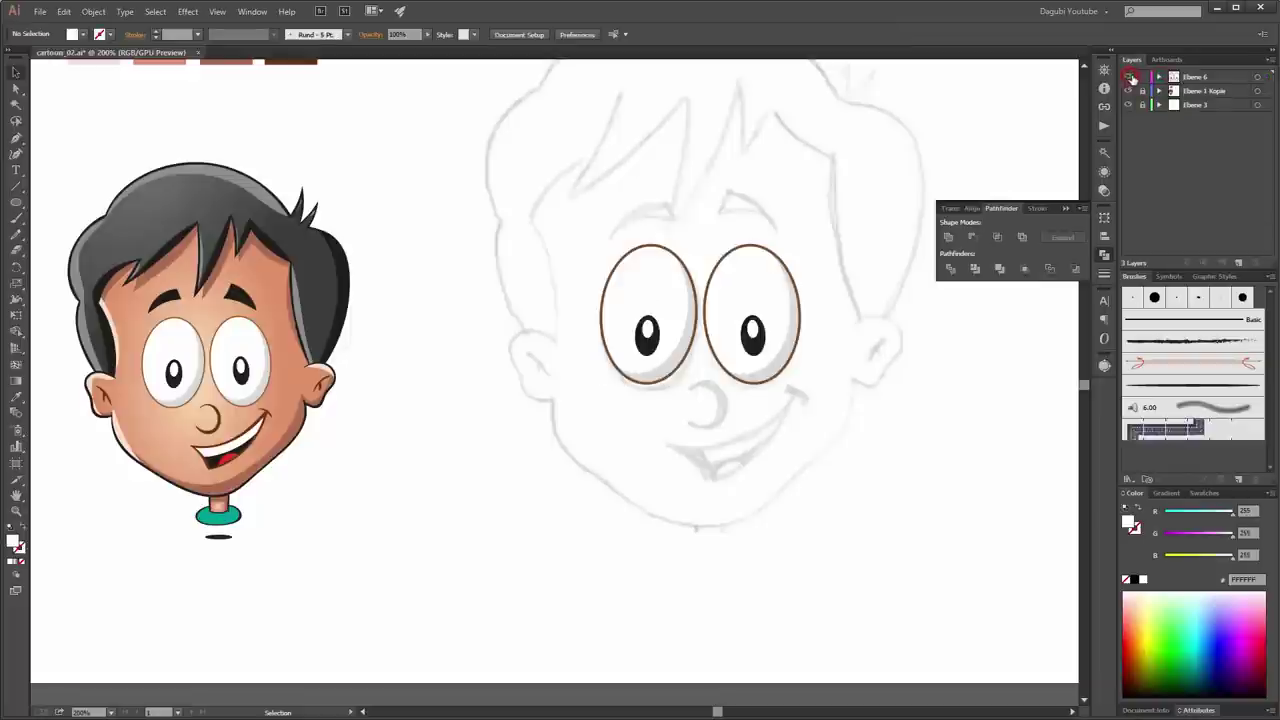
# Step: Lock Ebene 6 and add a new Layer 6 directly beneath it
pyautogui.click(1143, 77)
pyautogui.click(1238, 262)
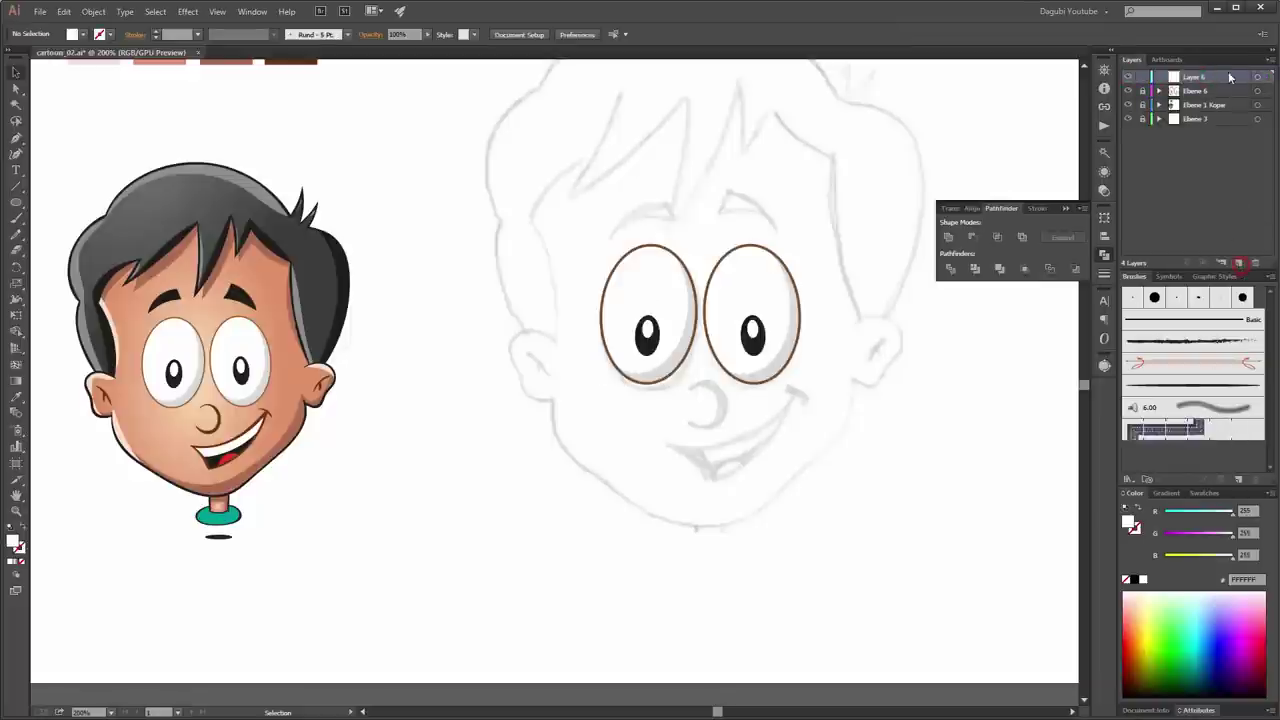
pyautogui.moveTo(1219, 77); pyautogui.dragTo(1222, 104)
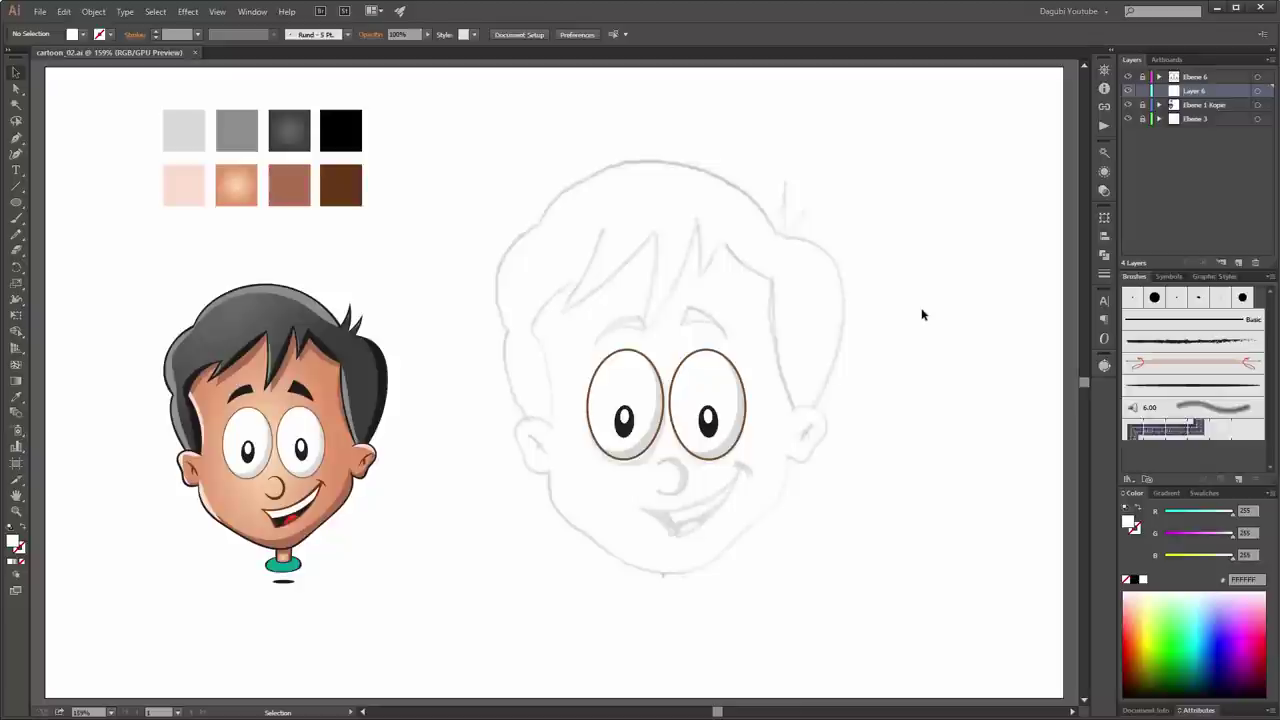
pyautogui.press('a')
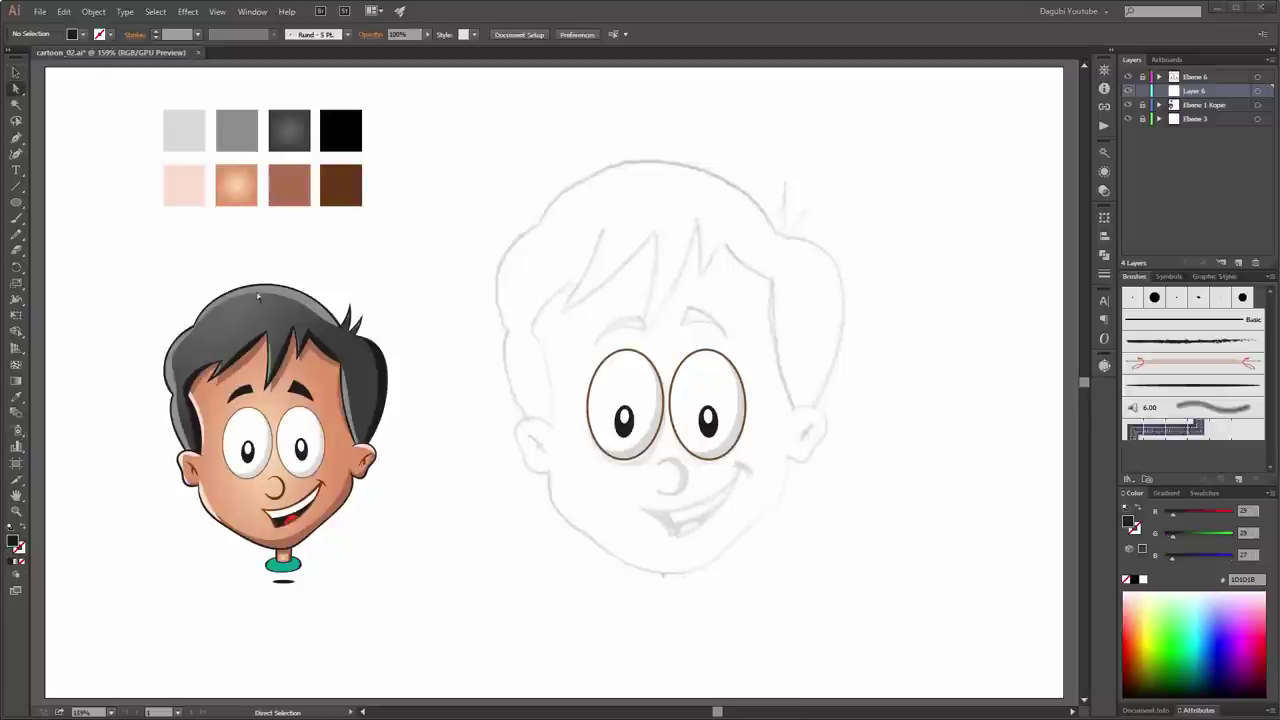
pyautogui.click(18, 203)
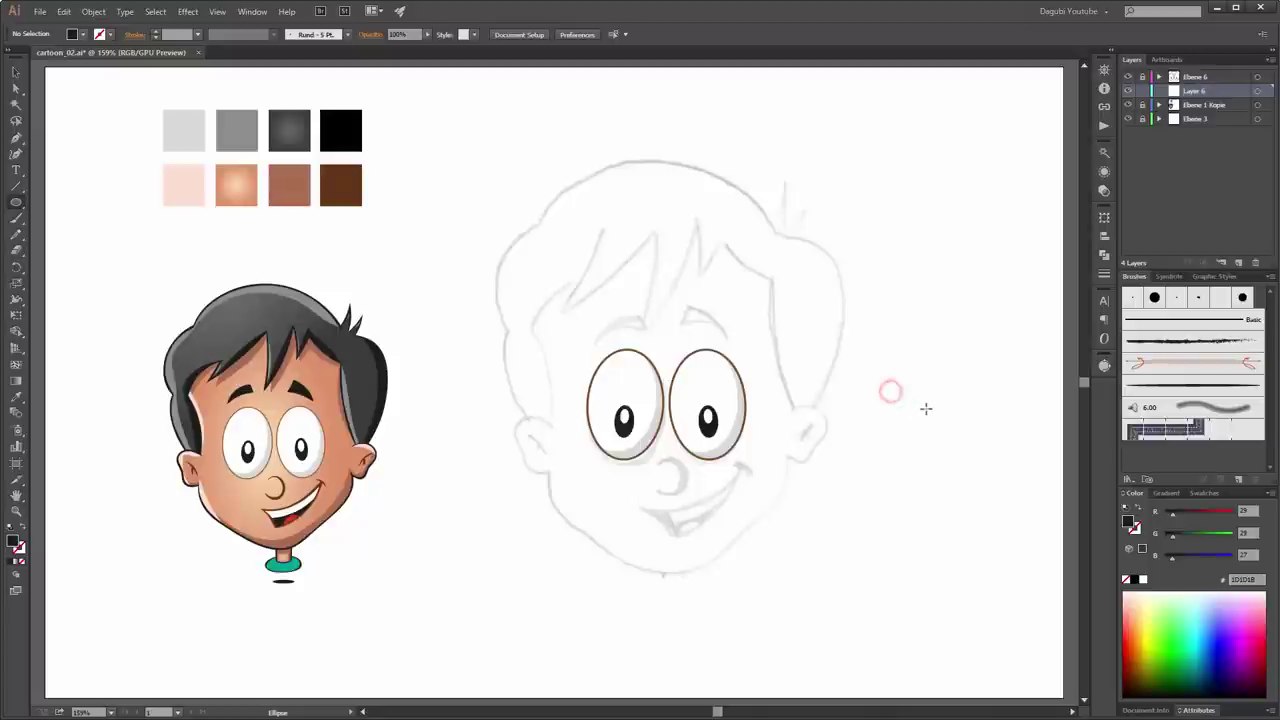
# Step: Draw two black ellipses beside the face and make the lower one's ends sharp corners
pyautogui.moveTo(958, 408); pyautogui.dragTo(957, 408)
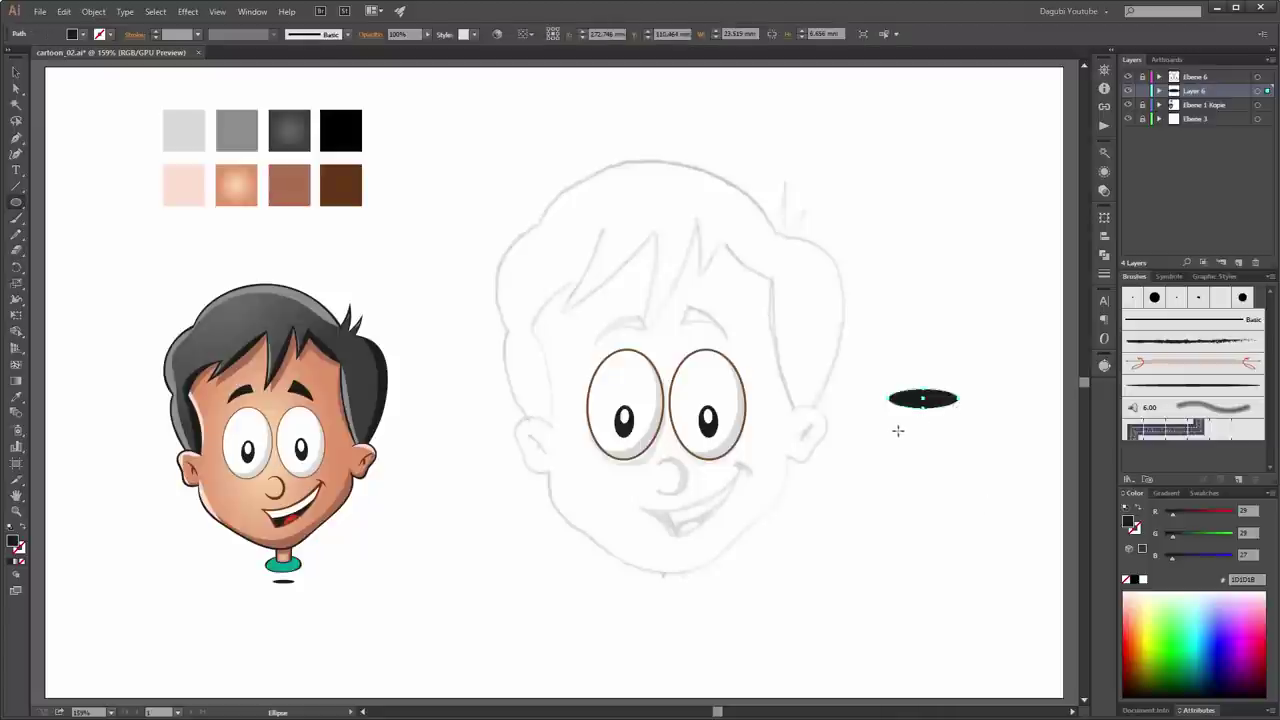
pyautogui.moveTo(901, 430); pyautogui.dragTo(950, 441)
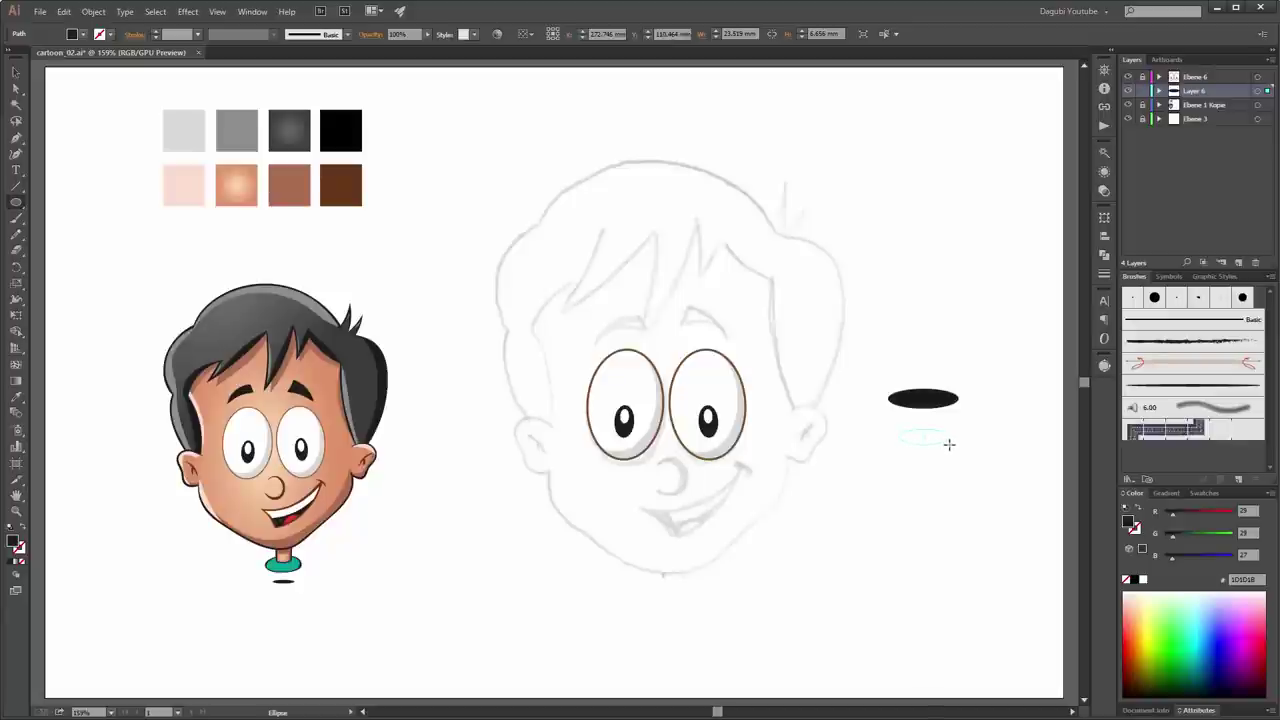
pyautogui.moveTo(949, 444); pyautogui.dragTo(947, 443)
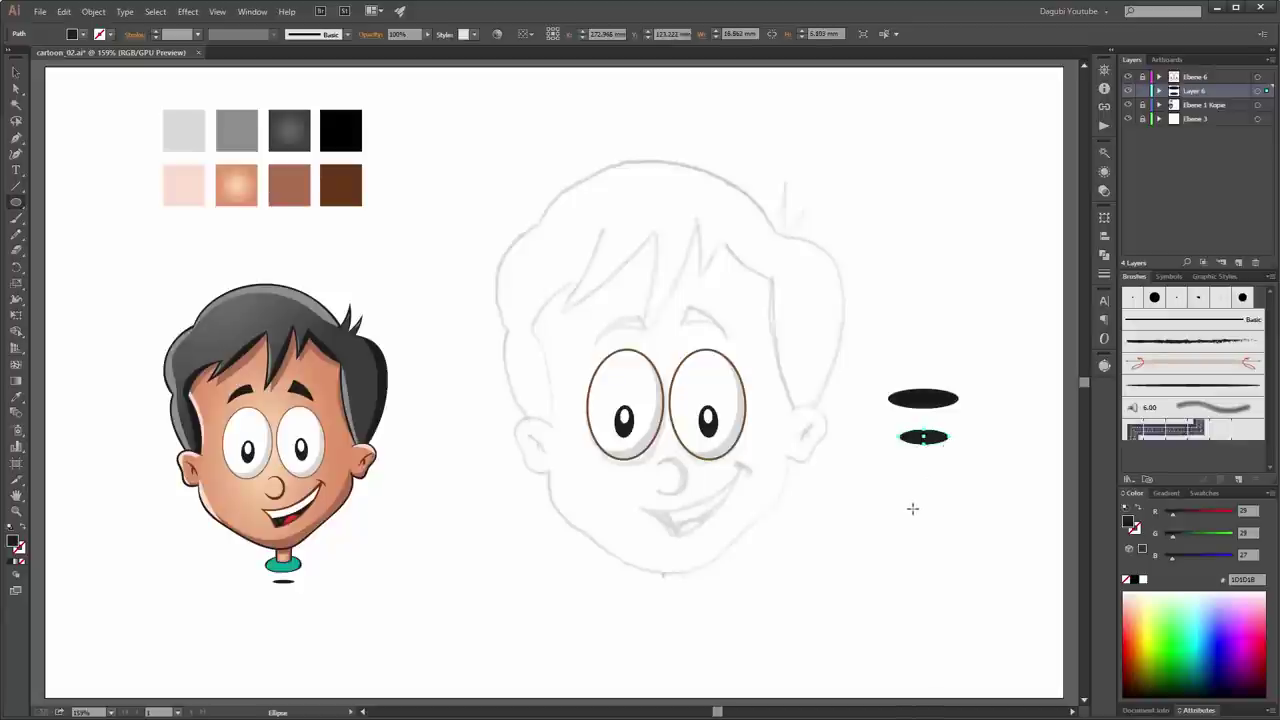
pyautogui.click(16, 88)
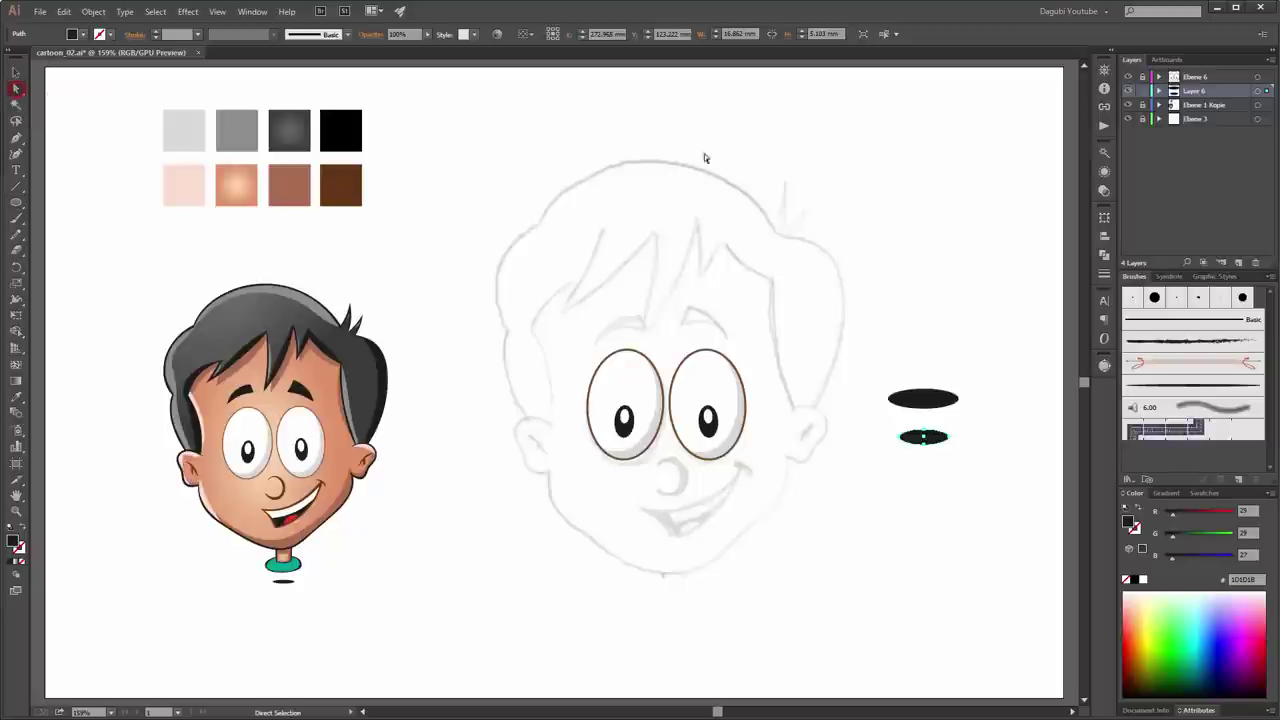
pyautogui.click(901, 439)
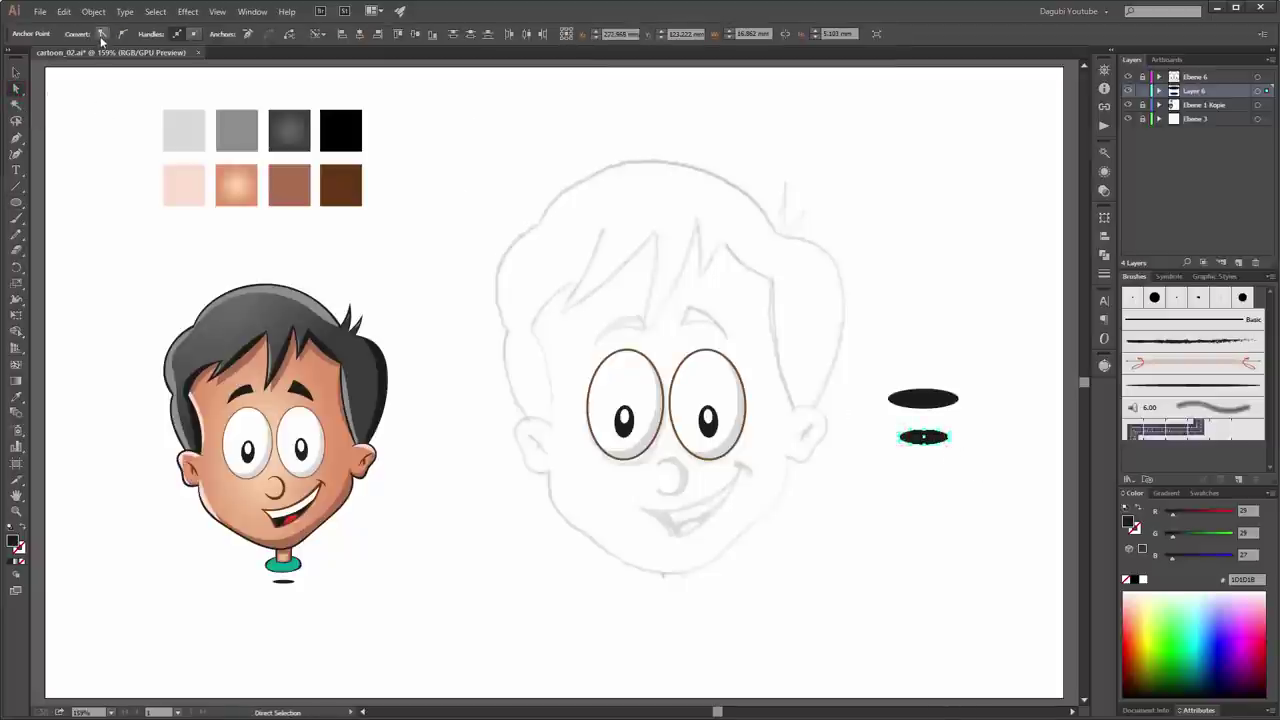
pyautogui.click(102, 36)
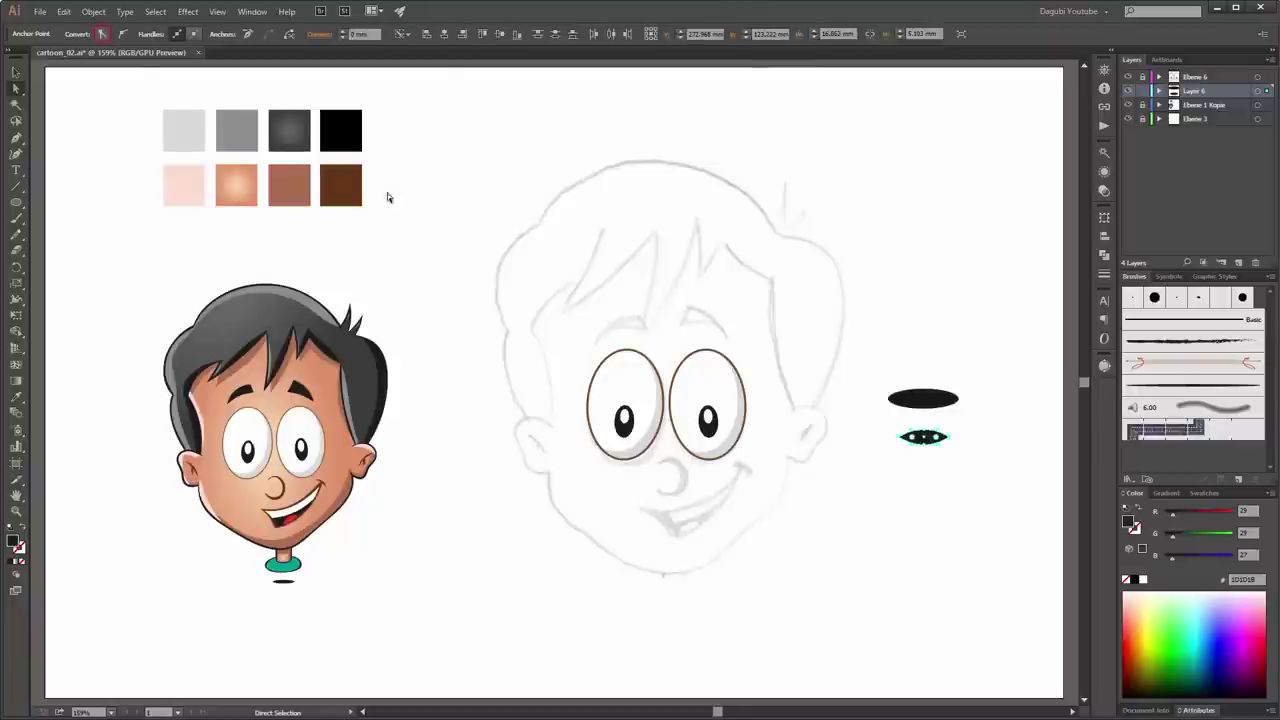
pyautogui.click(925, 358)
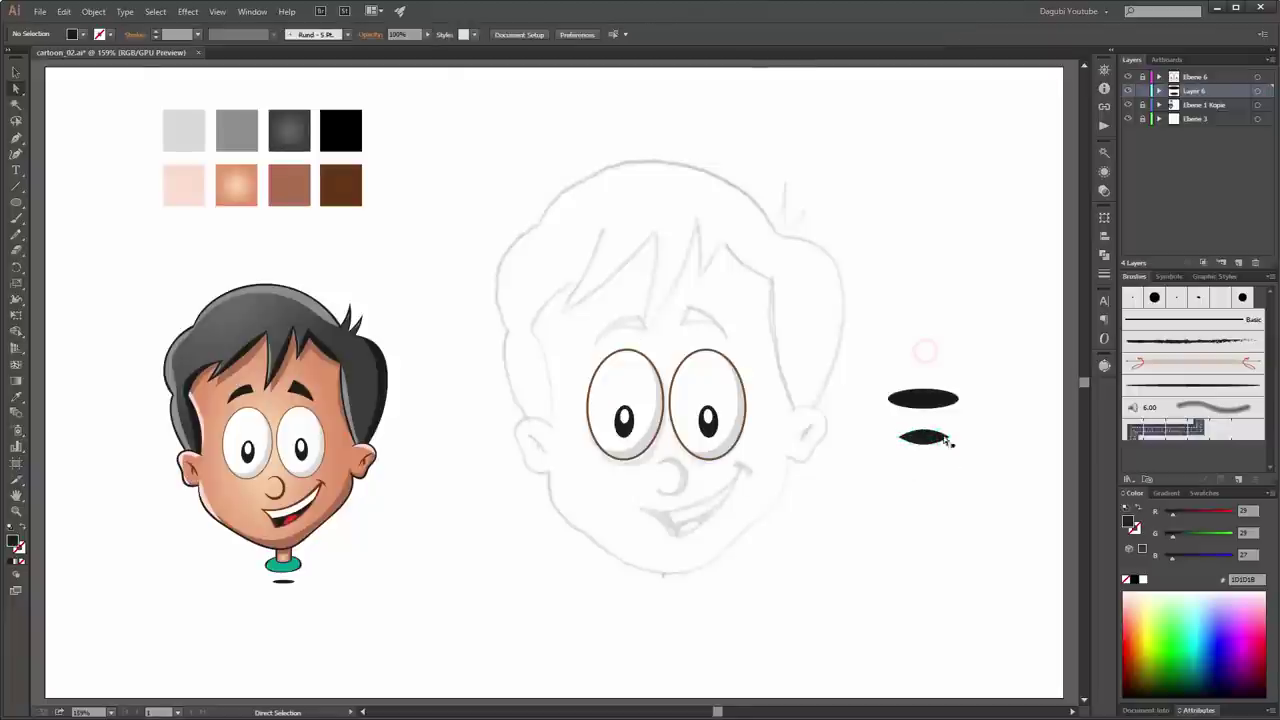
# Step: Select both black shapes and scale them down to a small size
pyautogui.moveTo(936, 400); pyautogui.dragTo(943, 408)
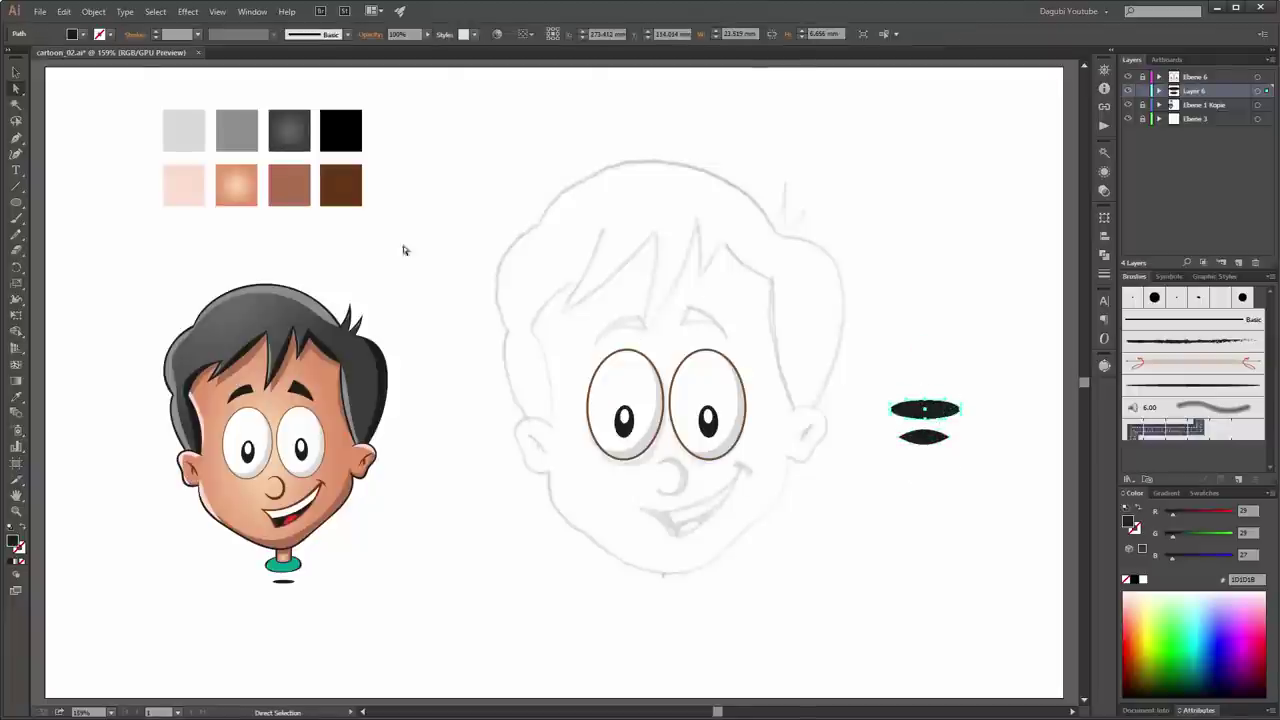
pyautogui.press('v')
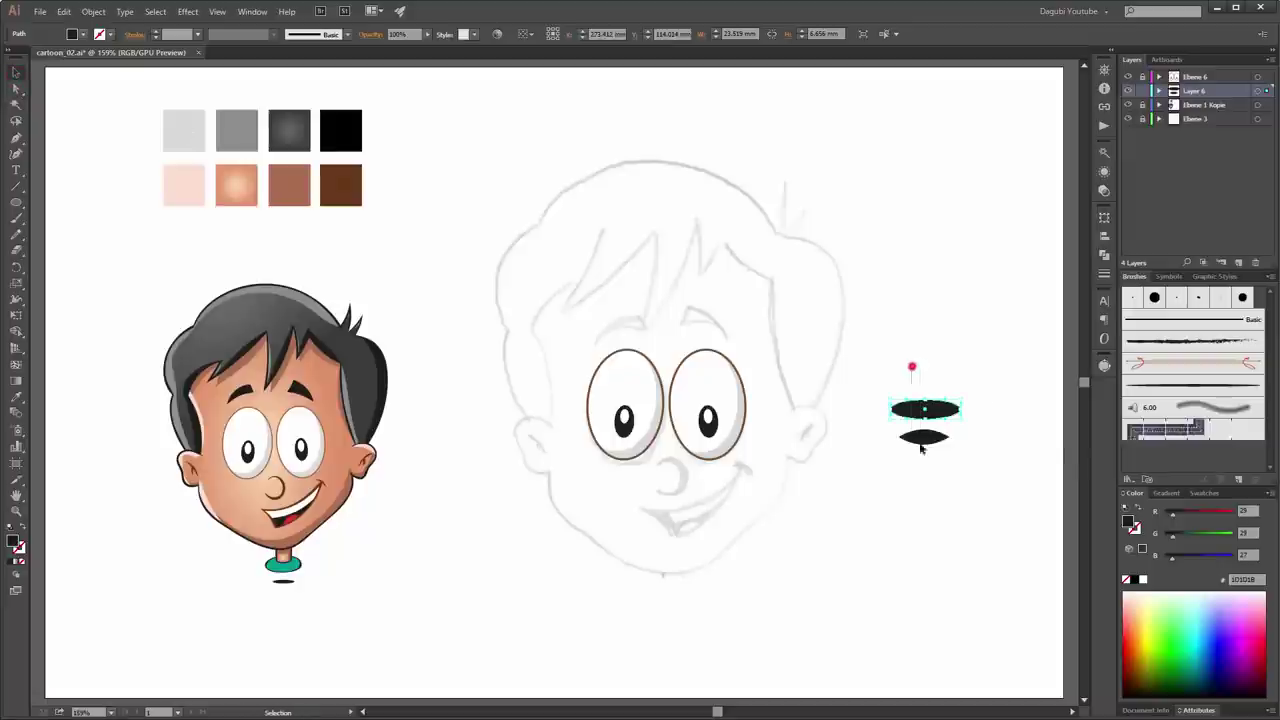
pyautogui.keyDown('shift'); pyautogui.click(912, 432); pyautogui.keyUp('shift')
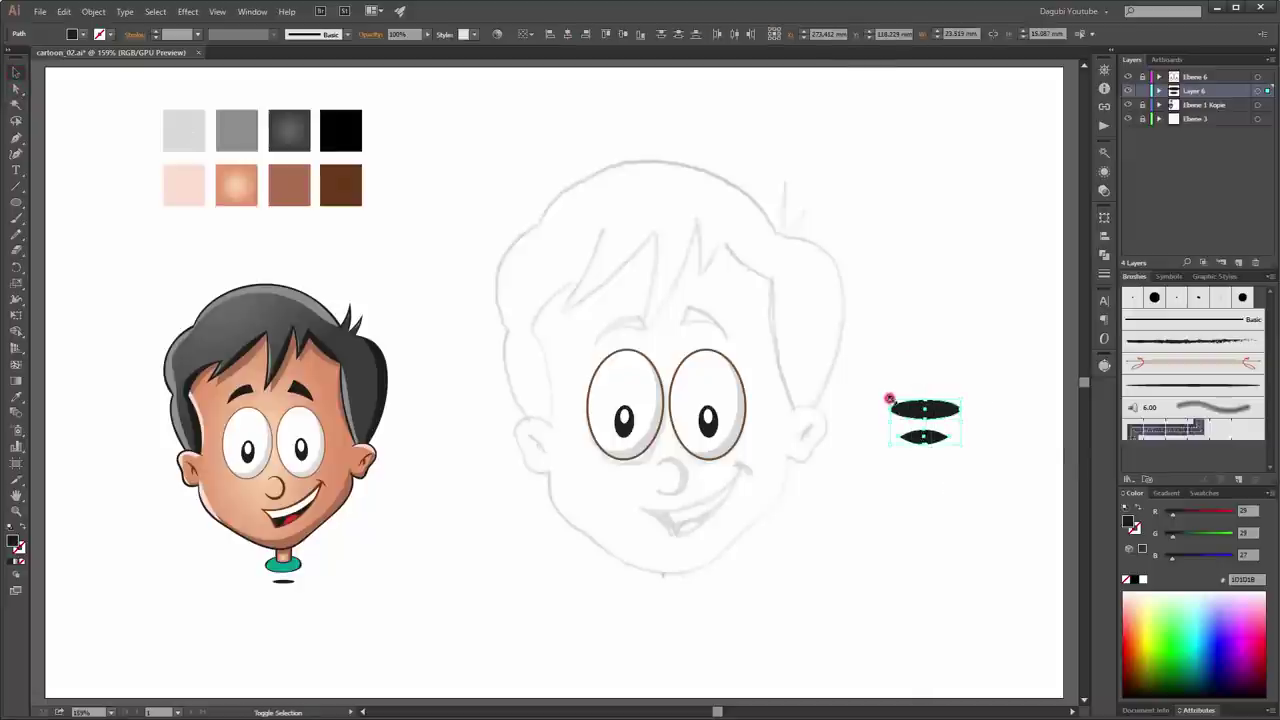
pyautogui.click(890, 400)
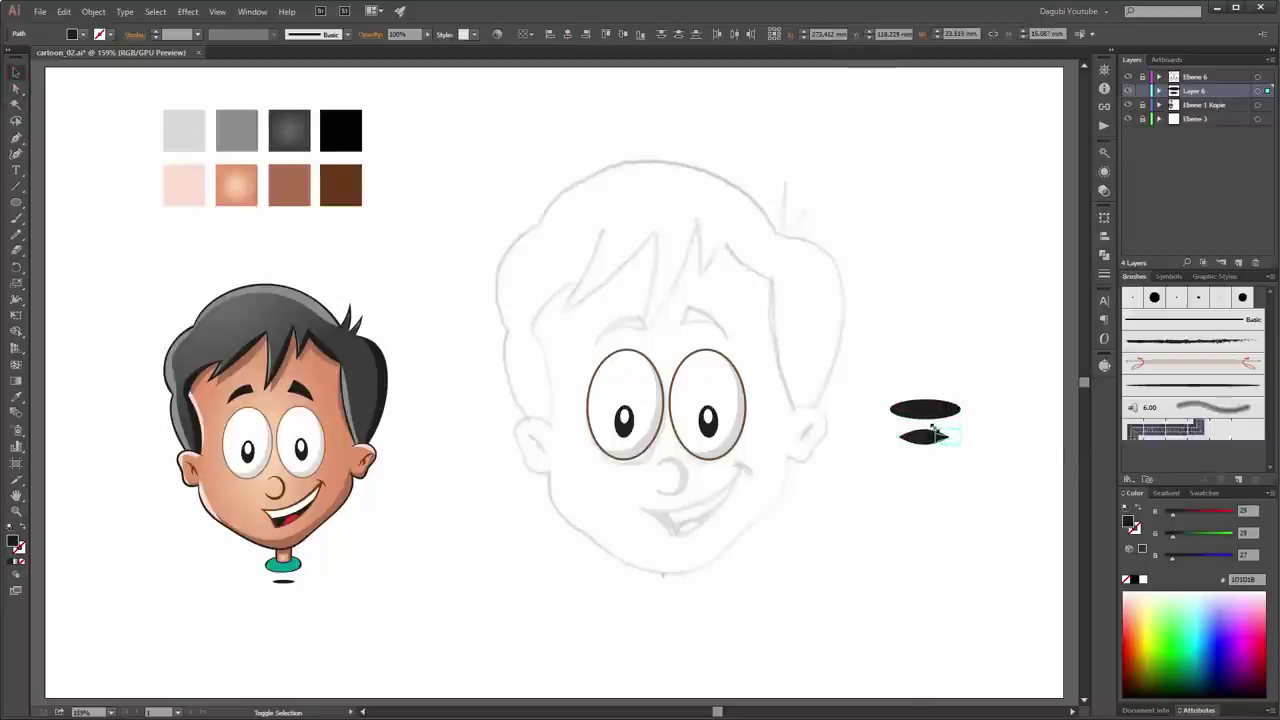
pyautogui.moveTo(932, 428); pyautogui.dragTo(935, 430)
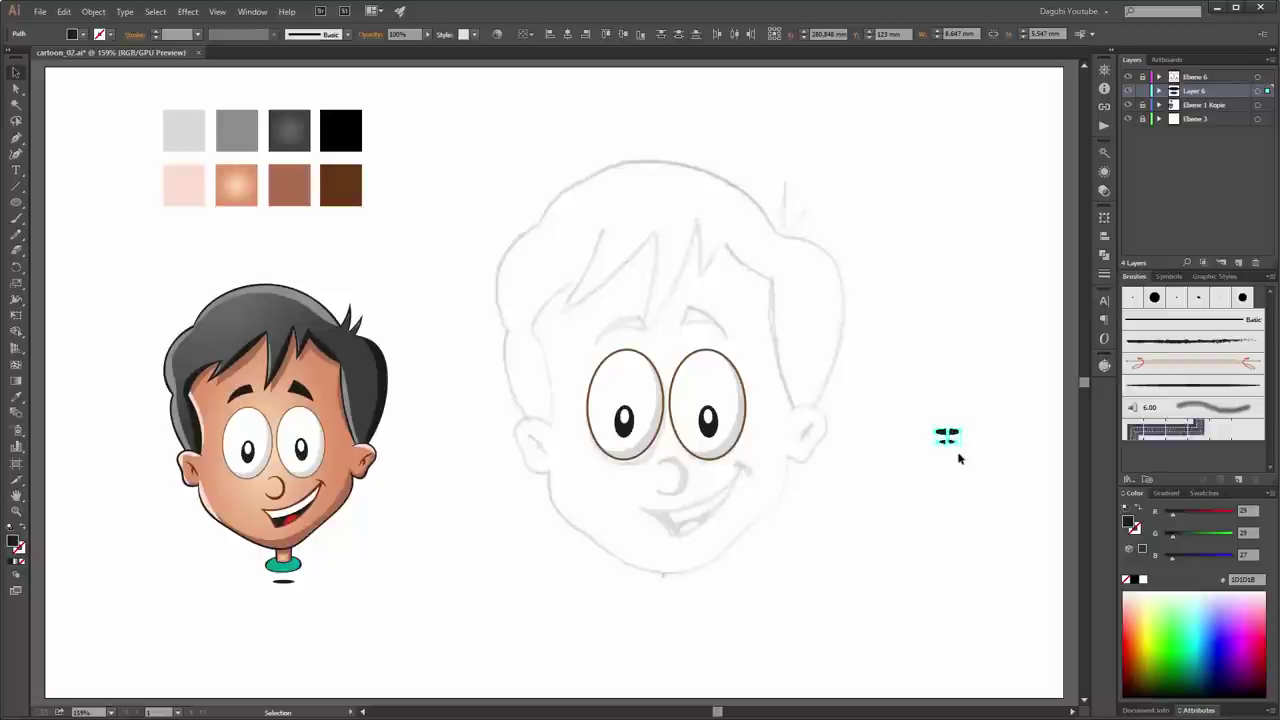
pyautogui.scroll(3, 948, 440)
pyautogui.scroll(3, 945, 437)
# Step: Scale both black shapes down a bit more and reposition them
pyautogui.scroll(3, 945, 437)
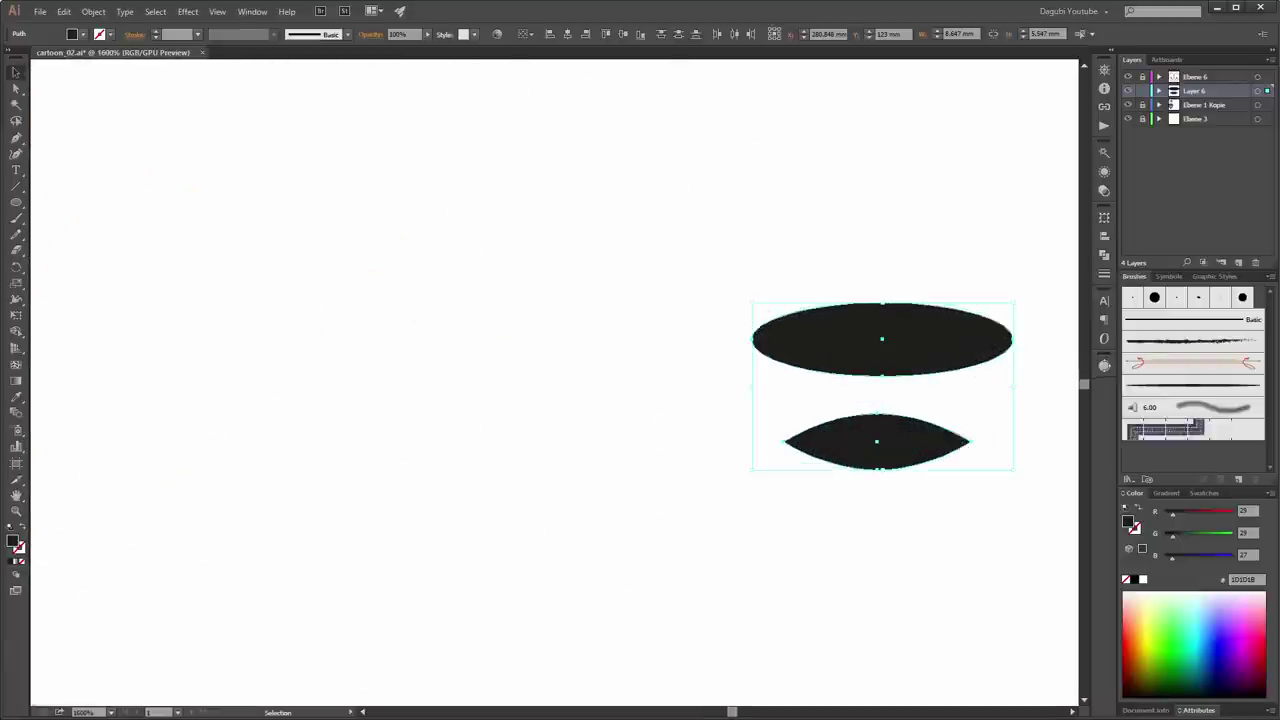
pyautogui.moveTo(1015, 305); pyautogui.dragTo(968, 331)
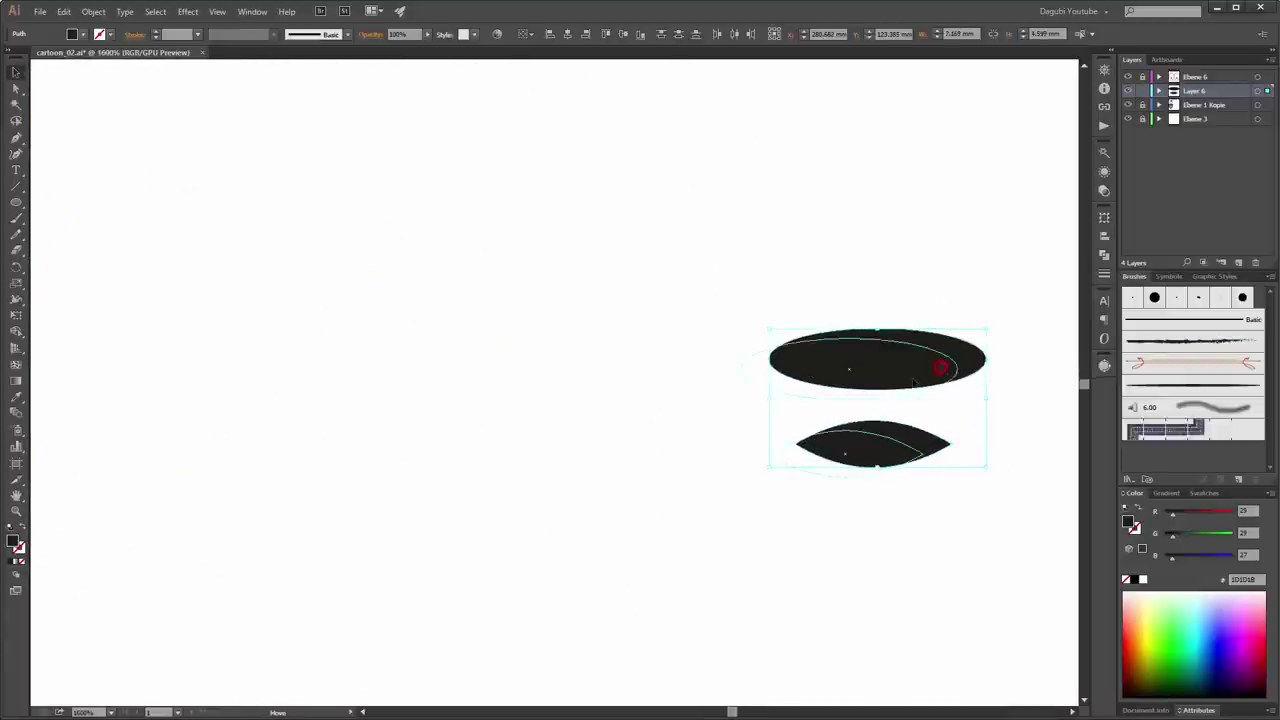
pyautogui.moveTo(921, 388); pyautogui.dragTo(908, 410)
# Step: Save the flat black ellipse as a new art brush with Tints colorization
pyautogui.click(888, 240)
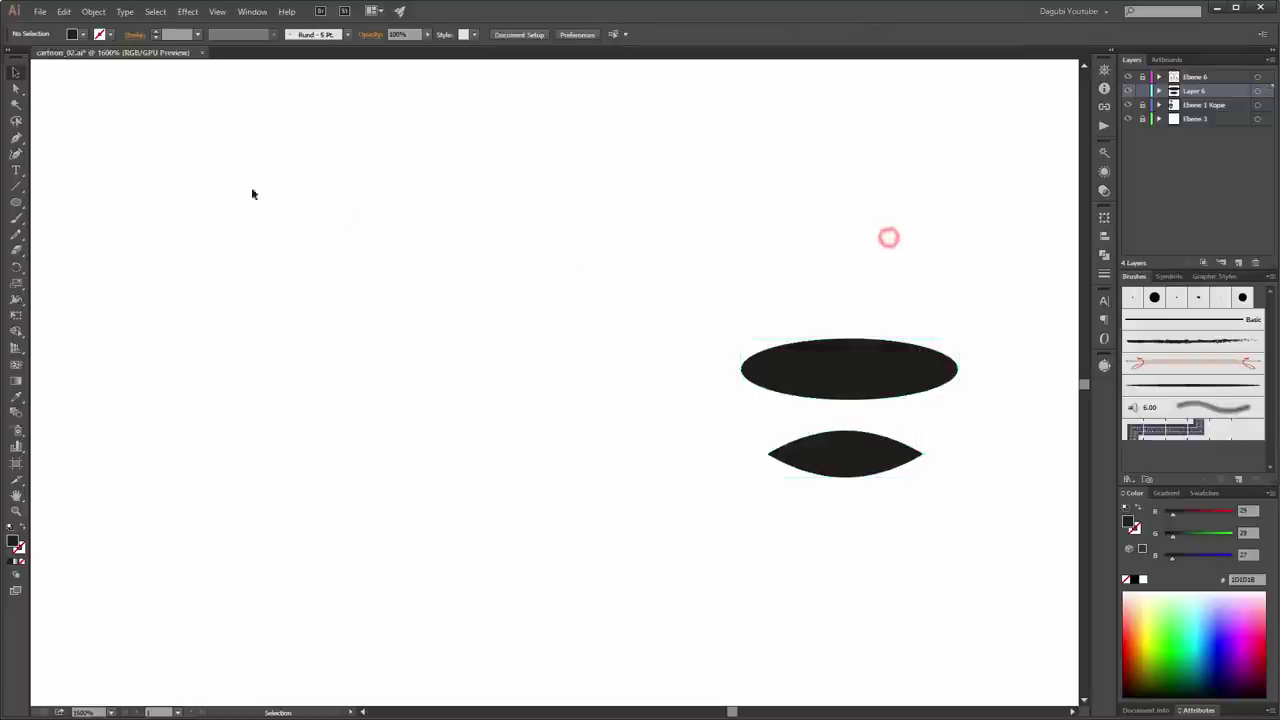
pyautogui.click(893, 369)
pyautogui.moveTo(893, 369); pyautogui.dragTo(1165, 348)
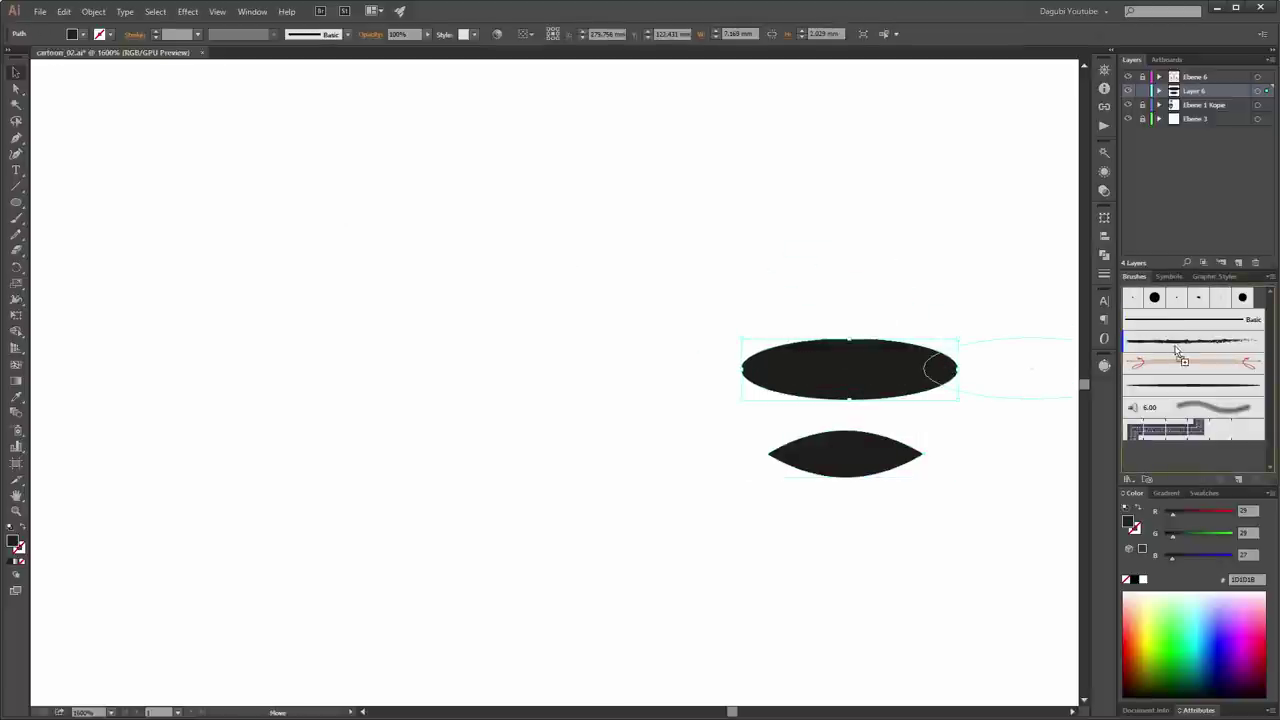
pyautogui.moveTo(1165, 348); pyautogui.dragTo(1176, 345)
pyautogui.click(800, 266)
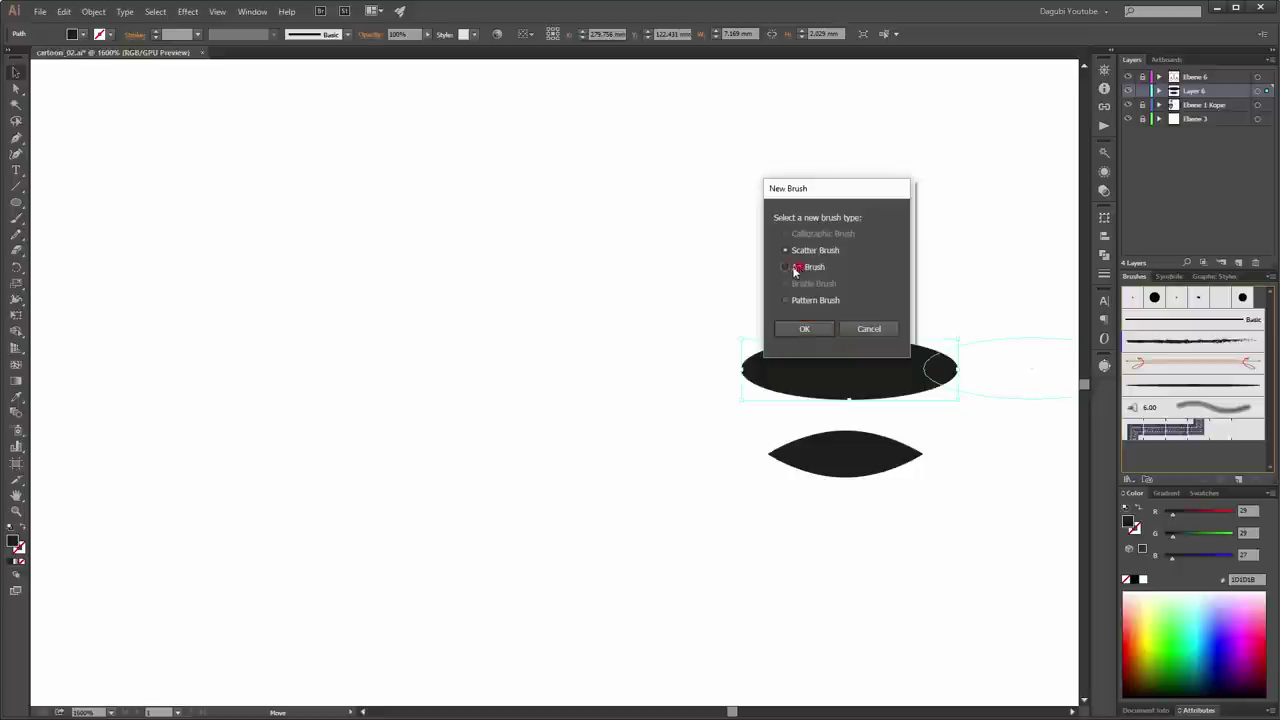
pyautogui.click(803, 329)
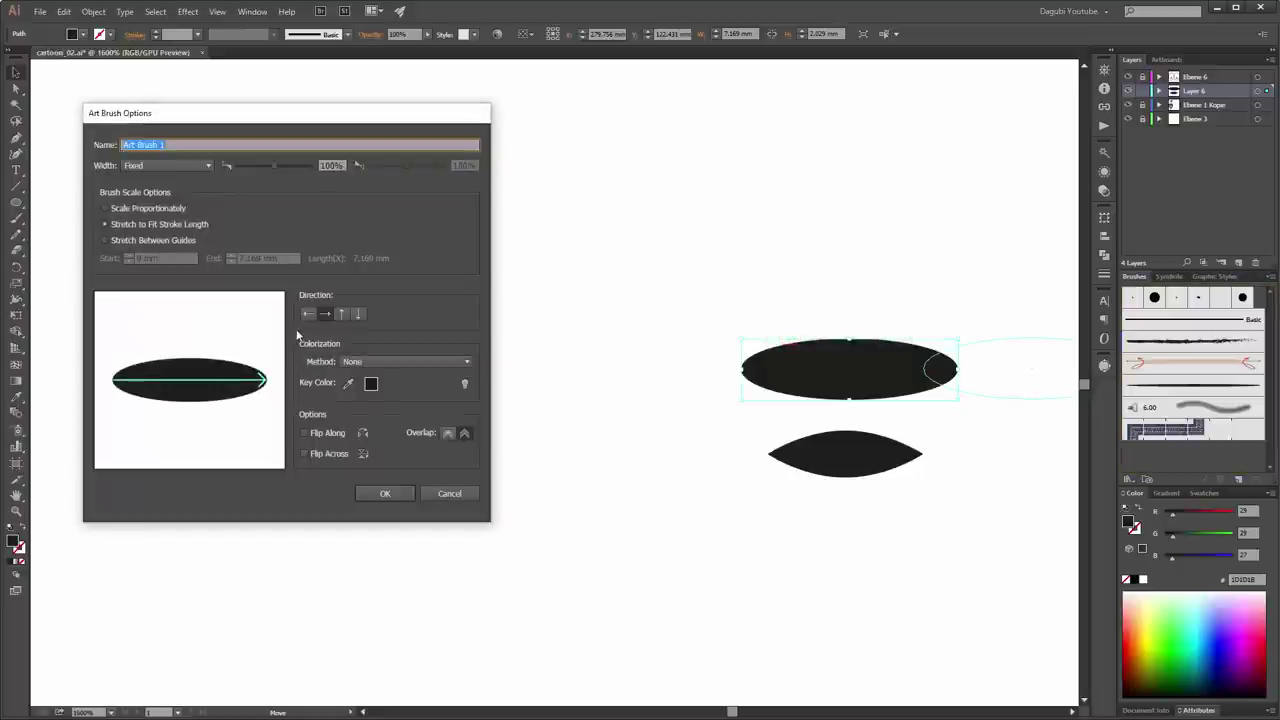
pyautogui.click(360, 360)
pyautogui.click(380, 389)
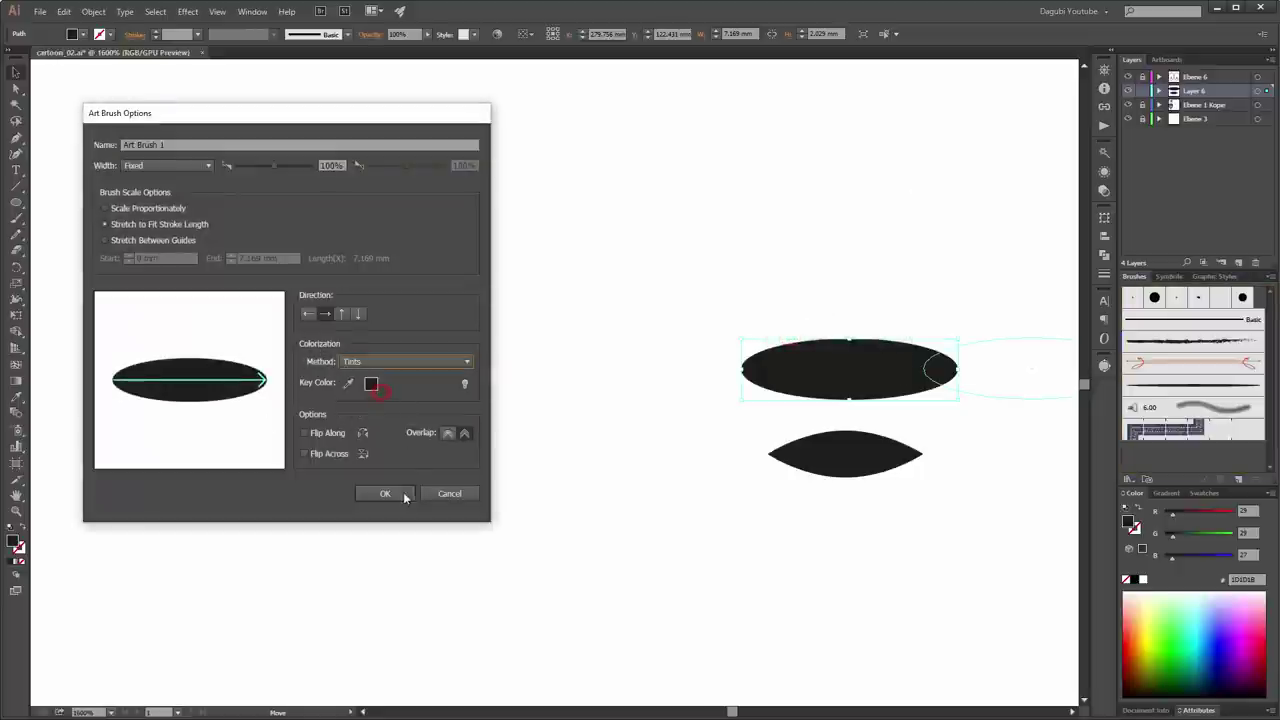
pyautogui.click(403, 494)
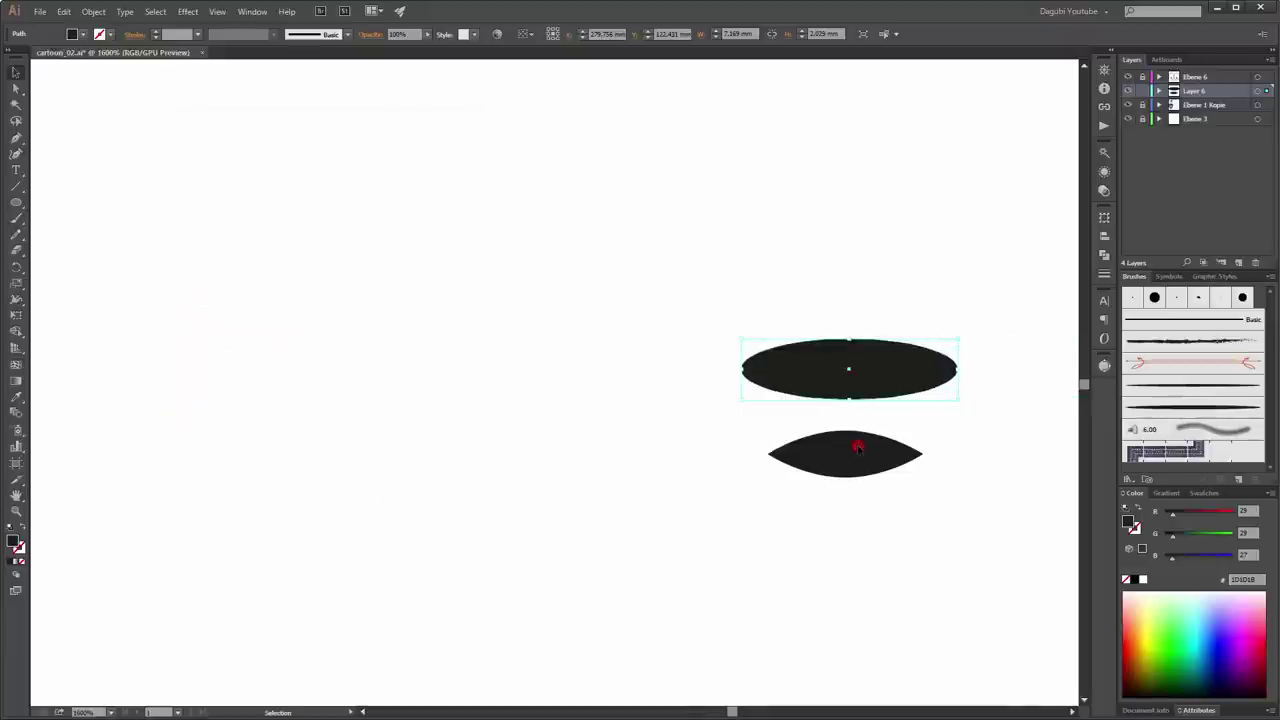
# Step: Save the pointed lens shape as a second Tints art brush via New Brush
pyautogui.click(857, 447)
pyautogui.moveTo(872, 458); pyautogui.dragTo(876, 449)
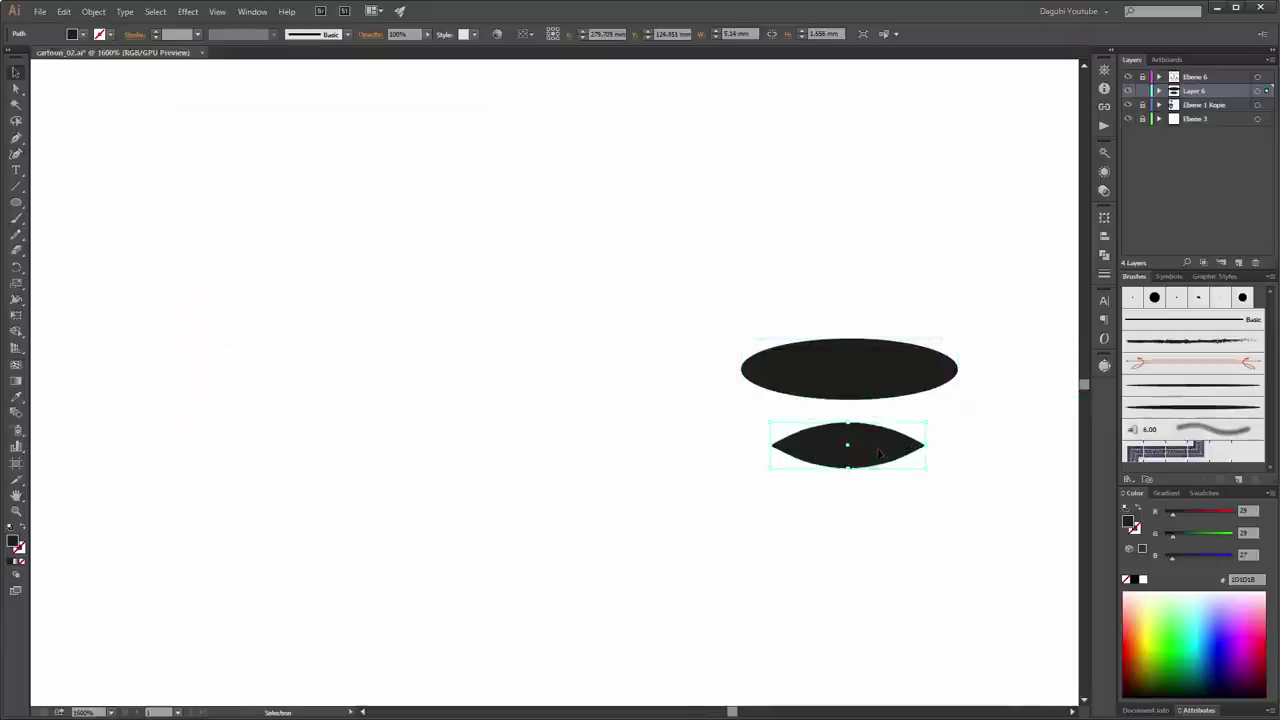
pyautogui.click(1271, 278)
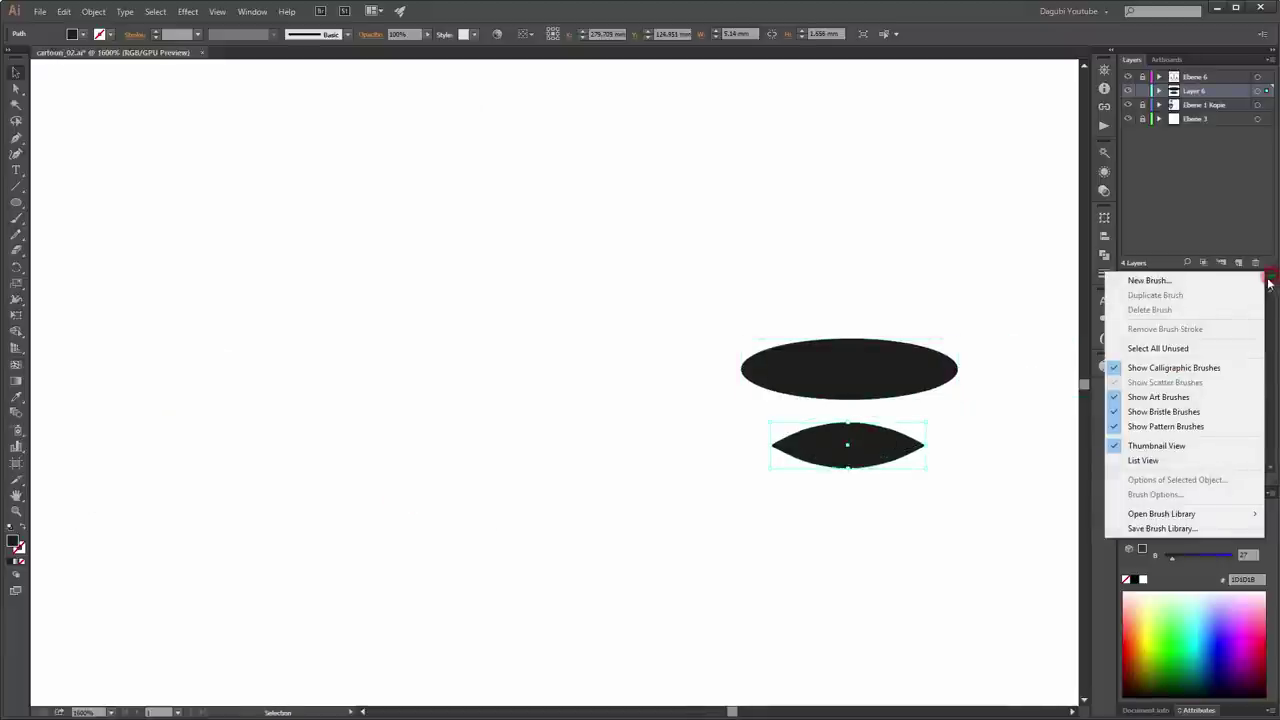
pyautogui.click(1151, 283)
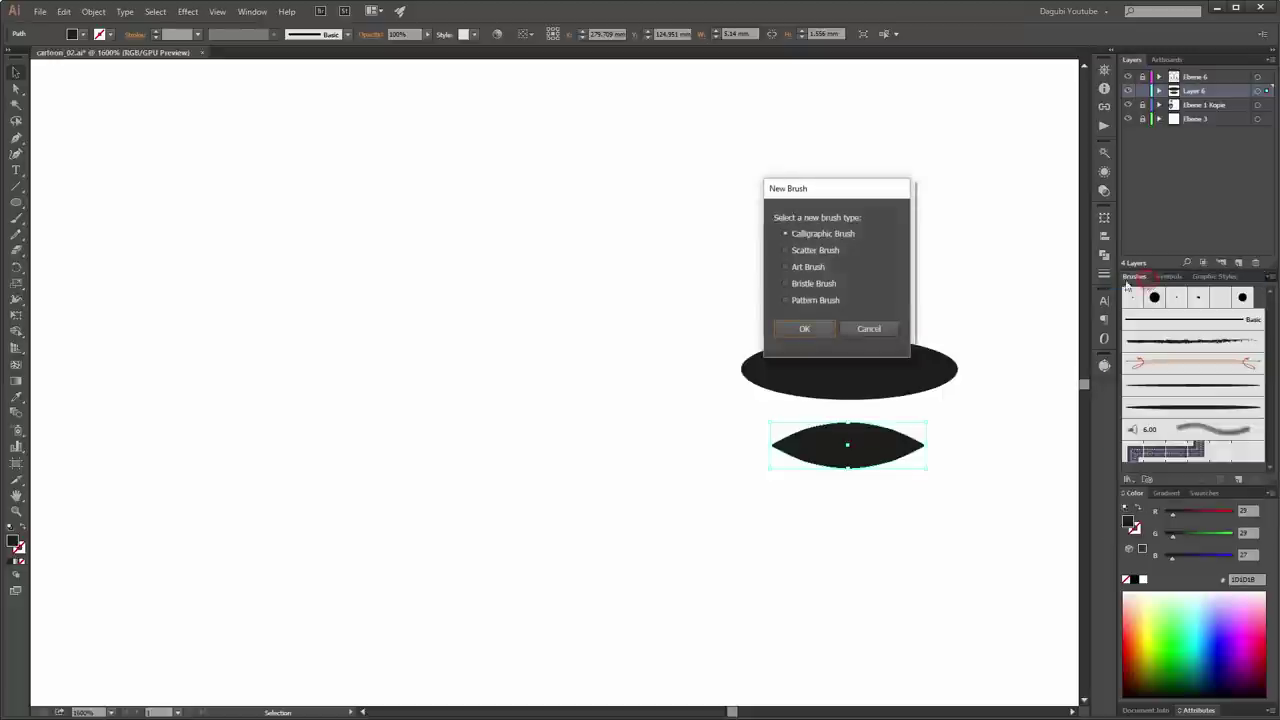
pyautogui.click(797, 268)
pyautogui.click(804, 329)
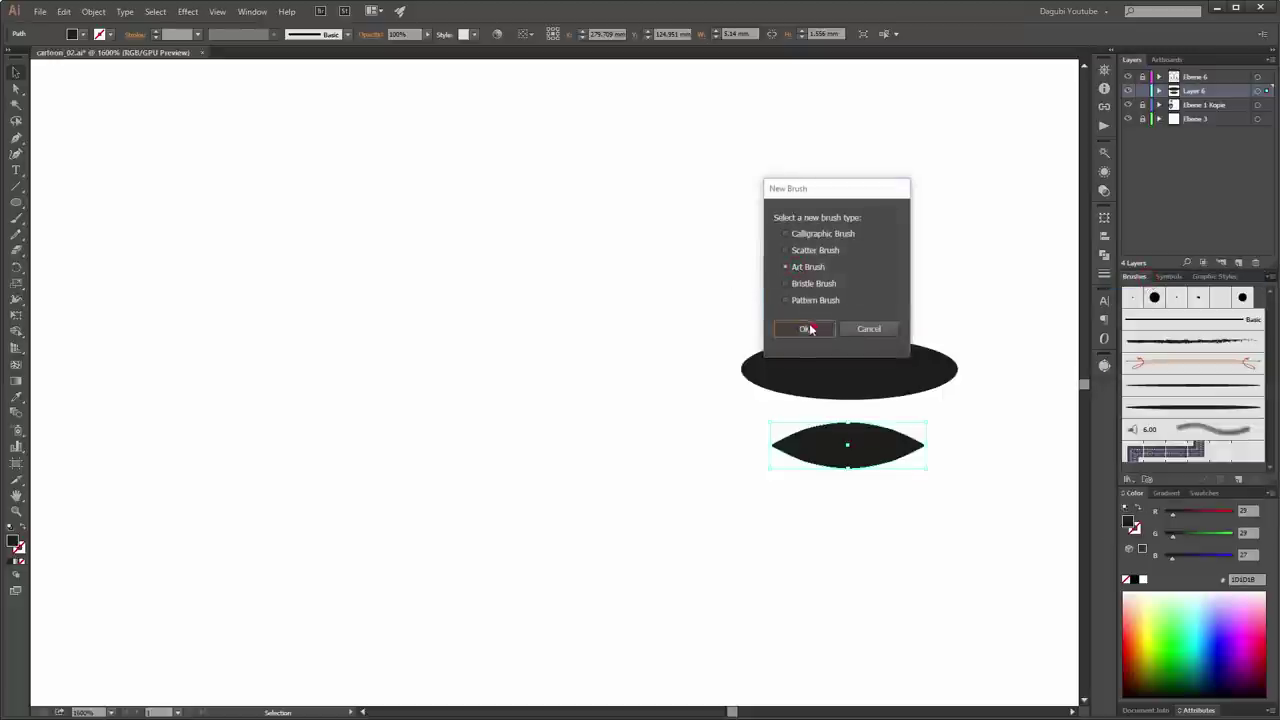
pyautogui.click(355, 361)
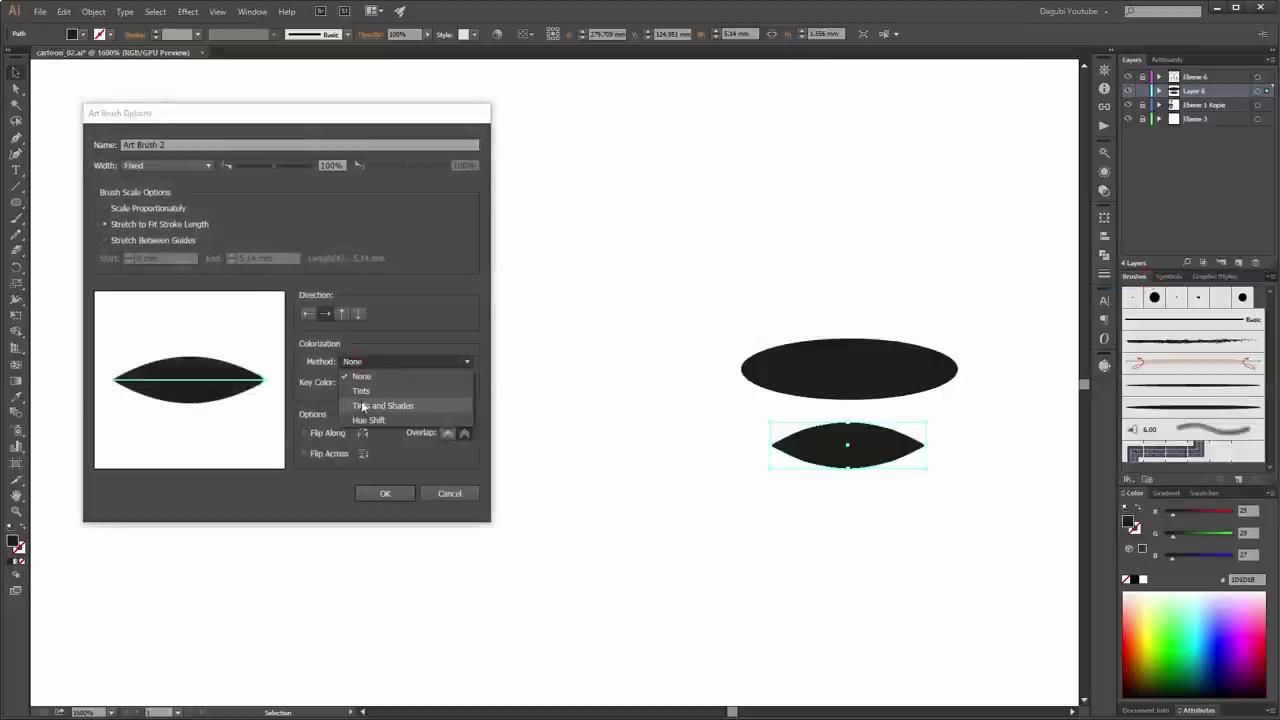
pyautogui.click(360, 388)
pyautogui.click(400, 494)
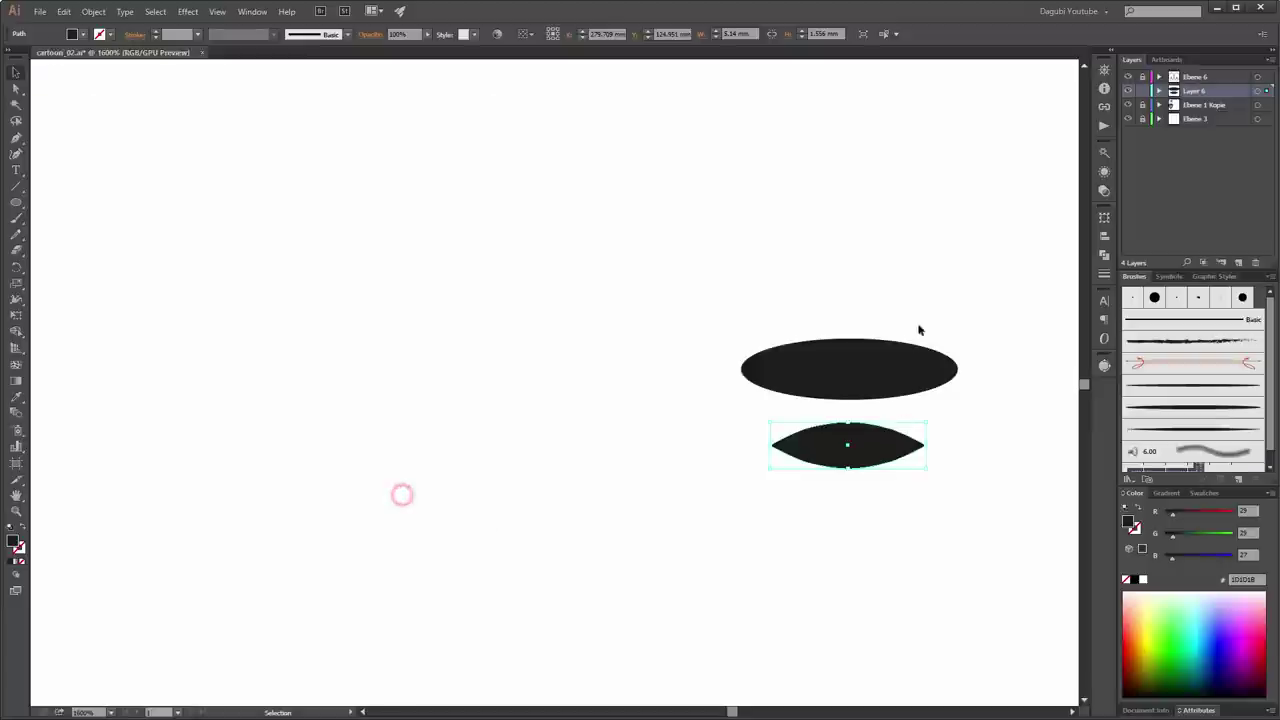
pyautogui.hotkey('ctrl', '0')
# Step: Delete the small pair of black brush source shapes from the artboard
pyautogui.press('v')
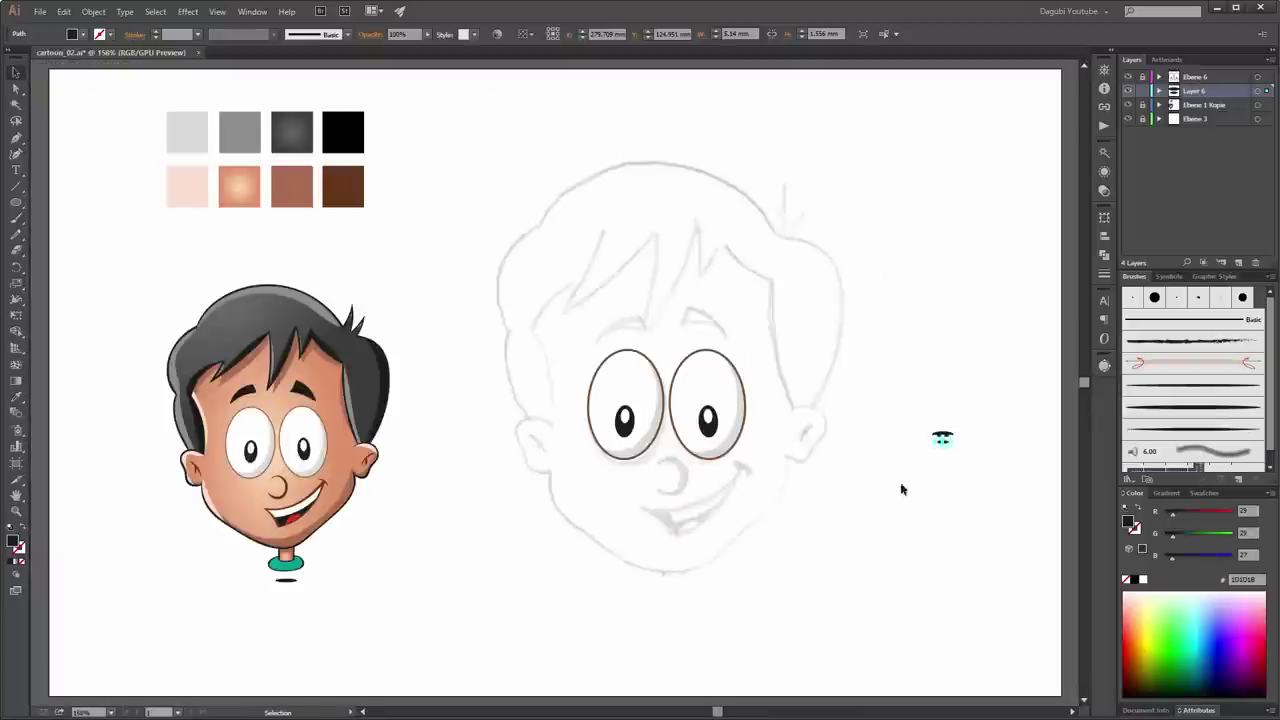
pyautogui.moveTo(917, 400); pyautogui.dragTo(970, 477)
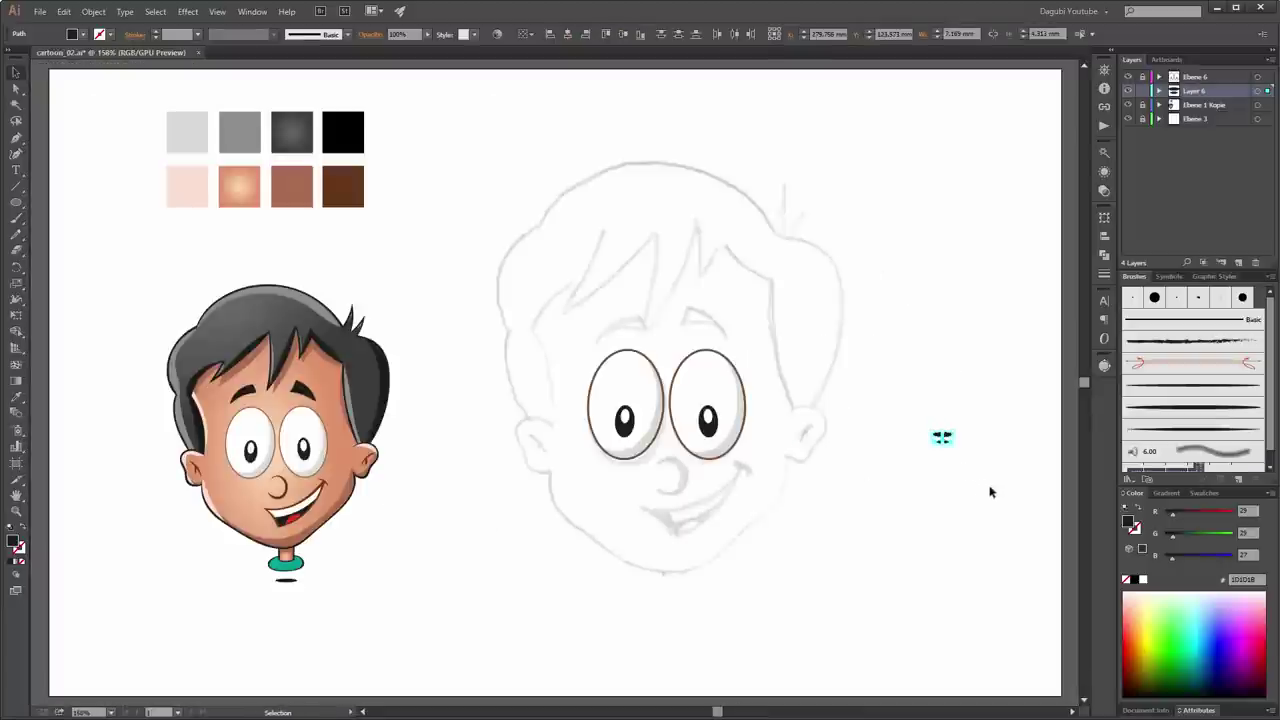
pyautogui.press('Delete')
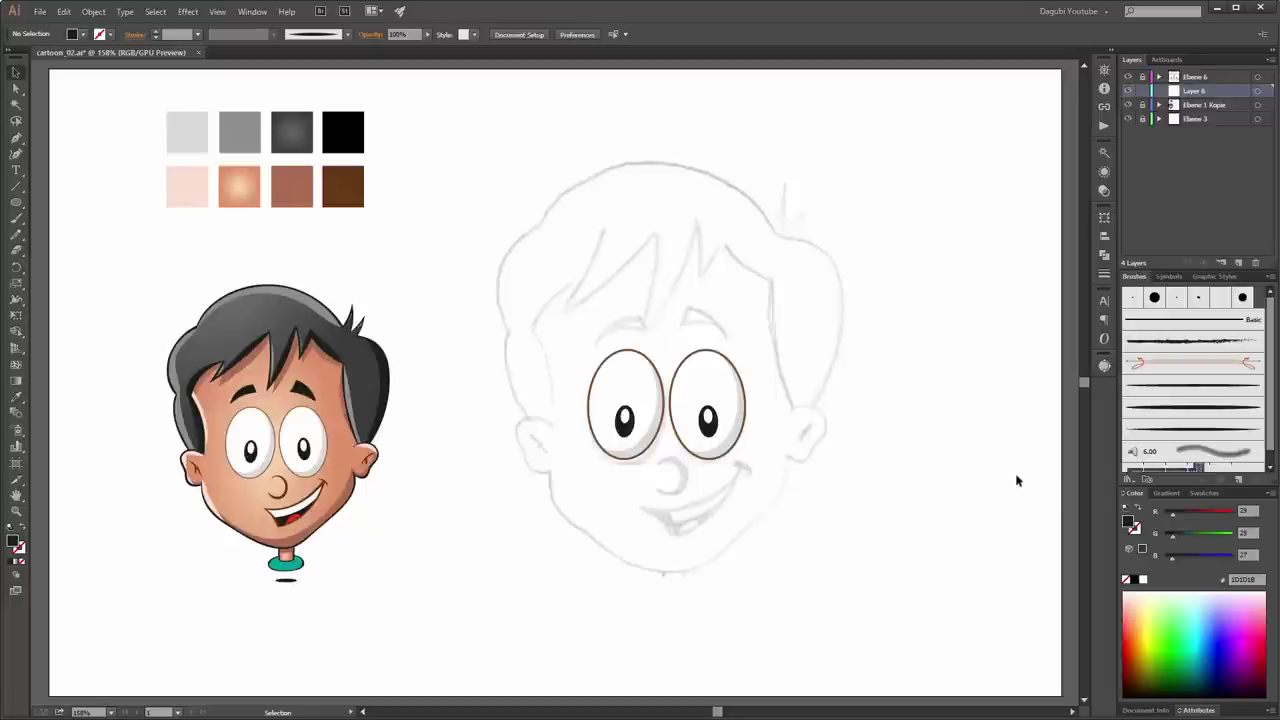
# Step: Pick the Paintbrush with fill set to None and zoom in on the sketch's hair
pyautogui.click(16, 222)
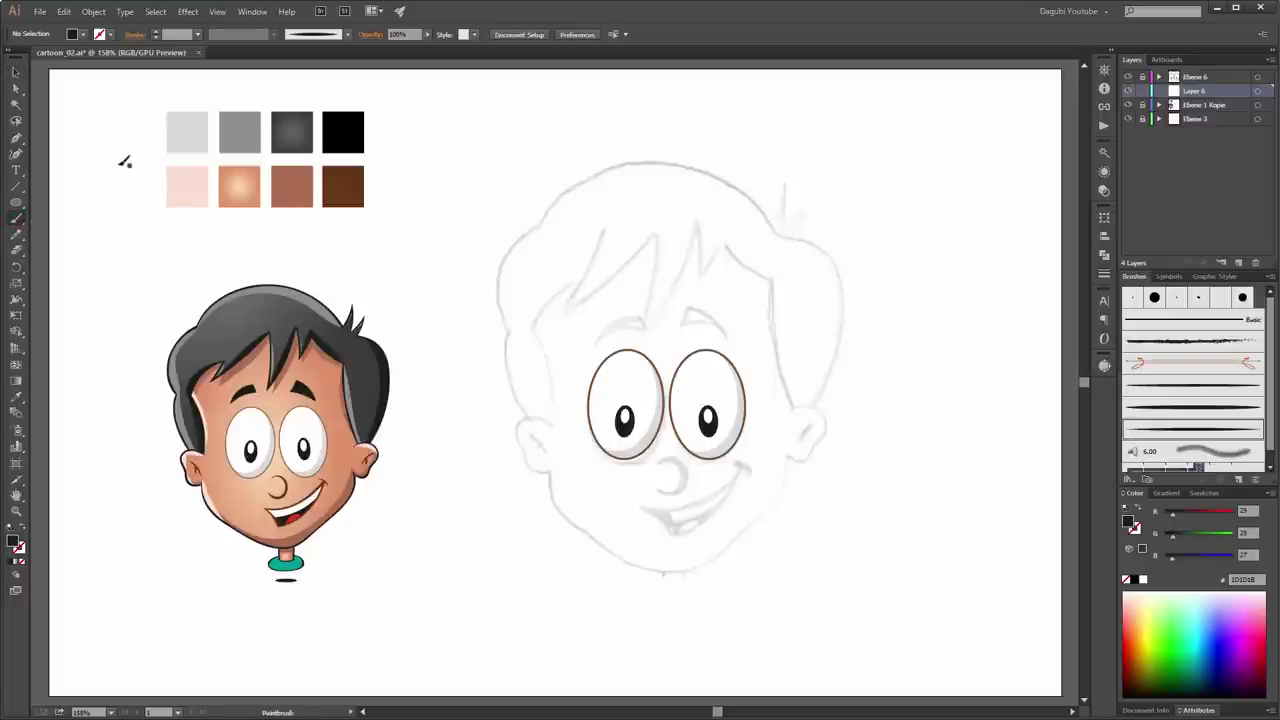
pyautogui.click(110, 34)
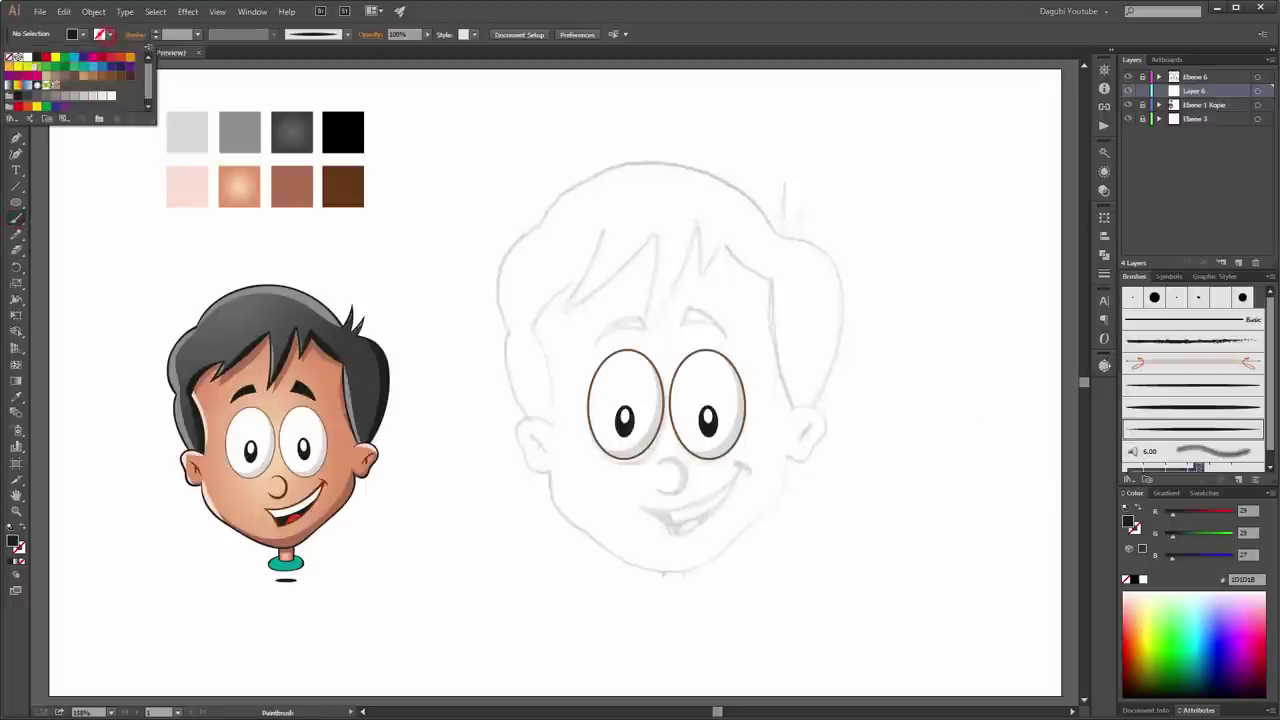
pyautogui.click(35, 57)
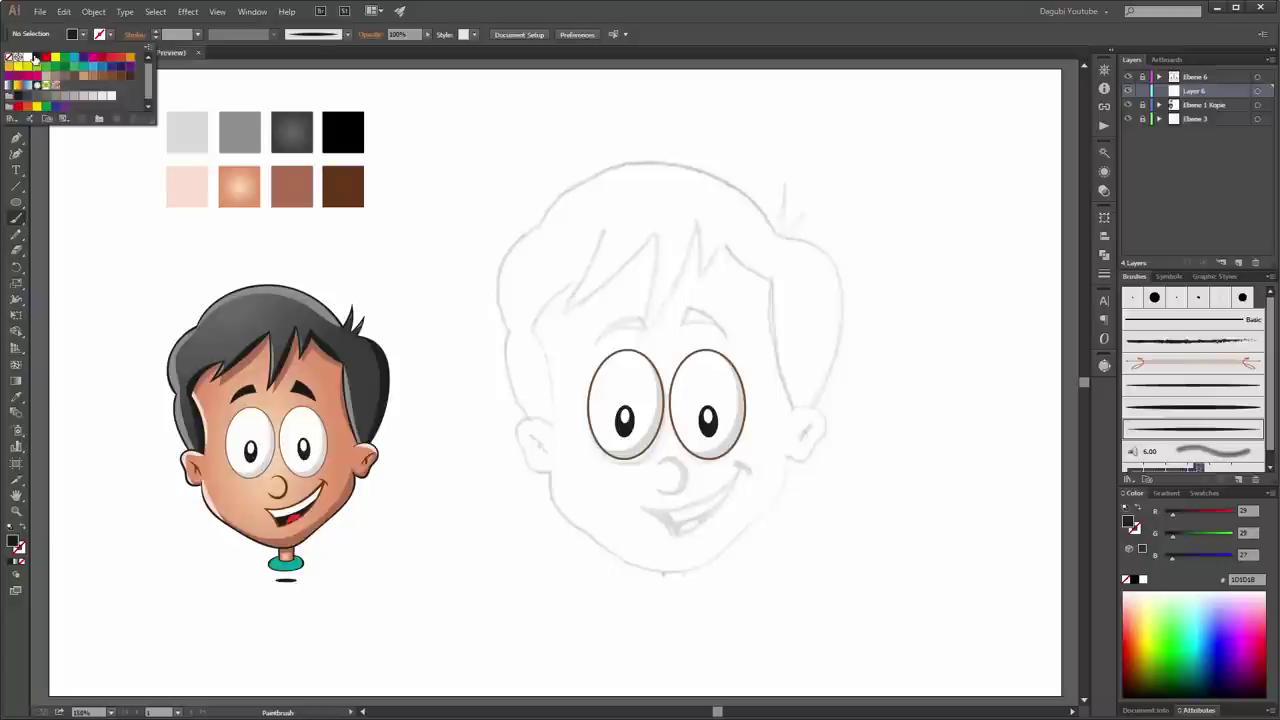
pyautogui.click(83, 34)
pyautogui.click(10, 59)
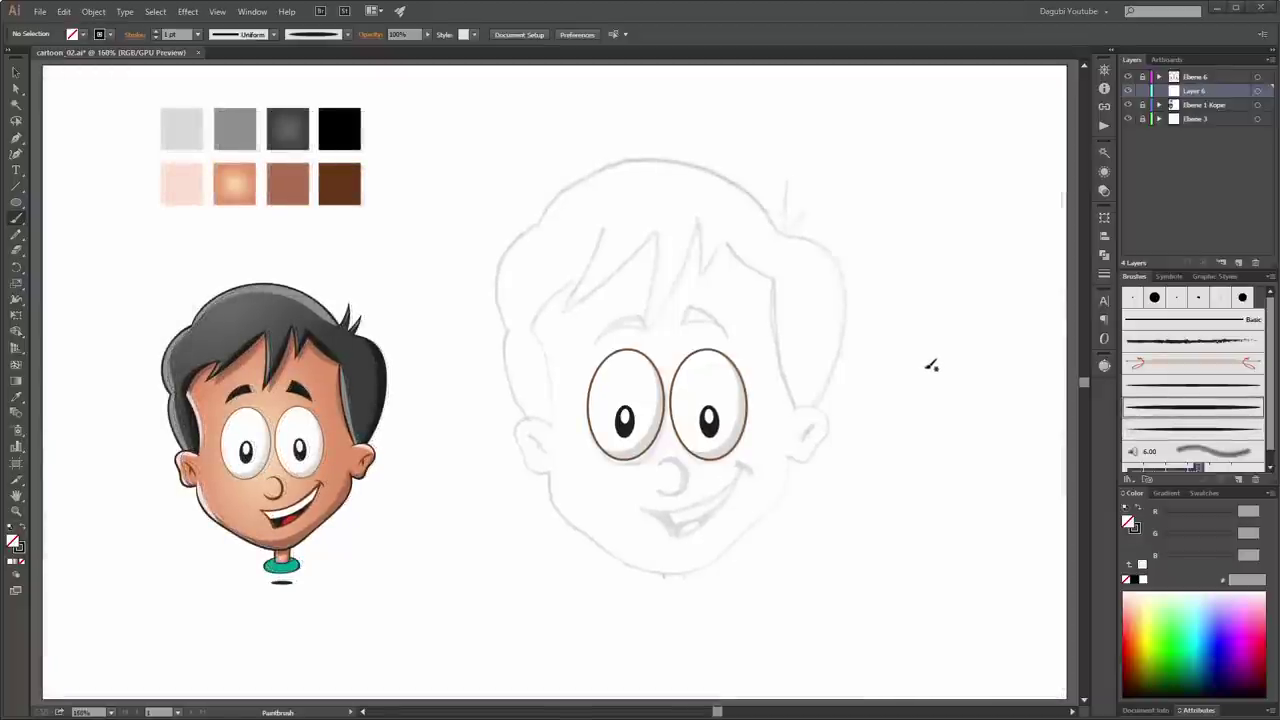
pyautogui.keyDown('ctrl'); pyautogui.click(583, 223); pyautogui.keyUp('ctrl')
pyautogui.keyDown('ctrl'); pyautogui.click(551, 409); pyautogui.keyUp('ctrl')
pyautogui.moveTo(640, 400); pyautogui.dragTo(742, 280)
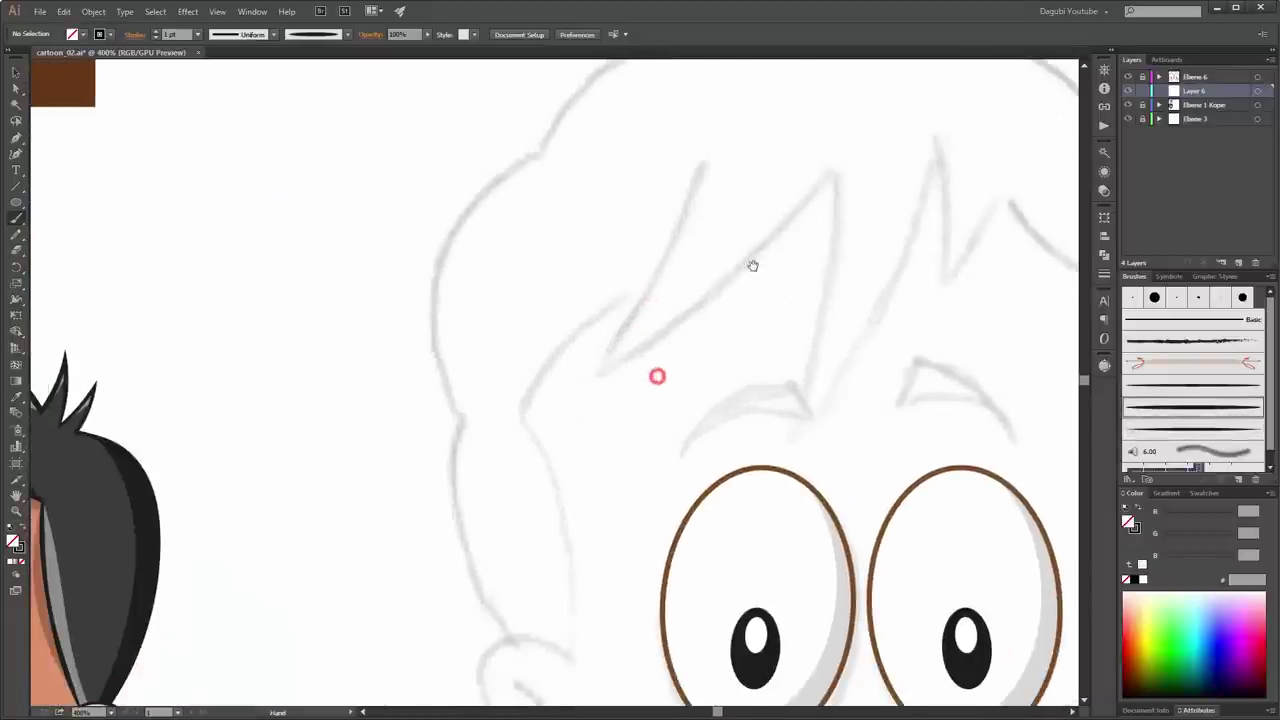
pyautogui.click(703, 150)
pyautogui.moveTo(677, 228); pyautogui.dragTo(632, 320)
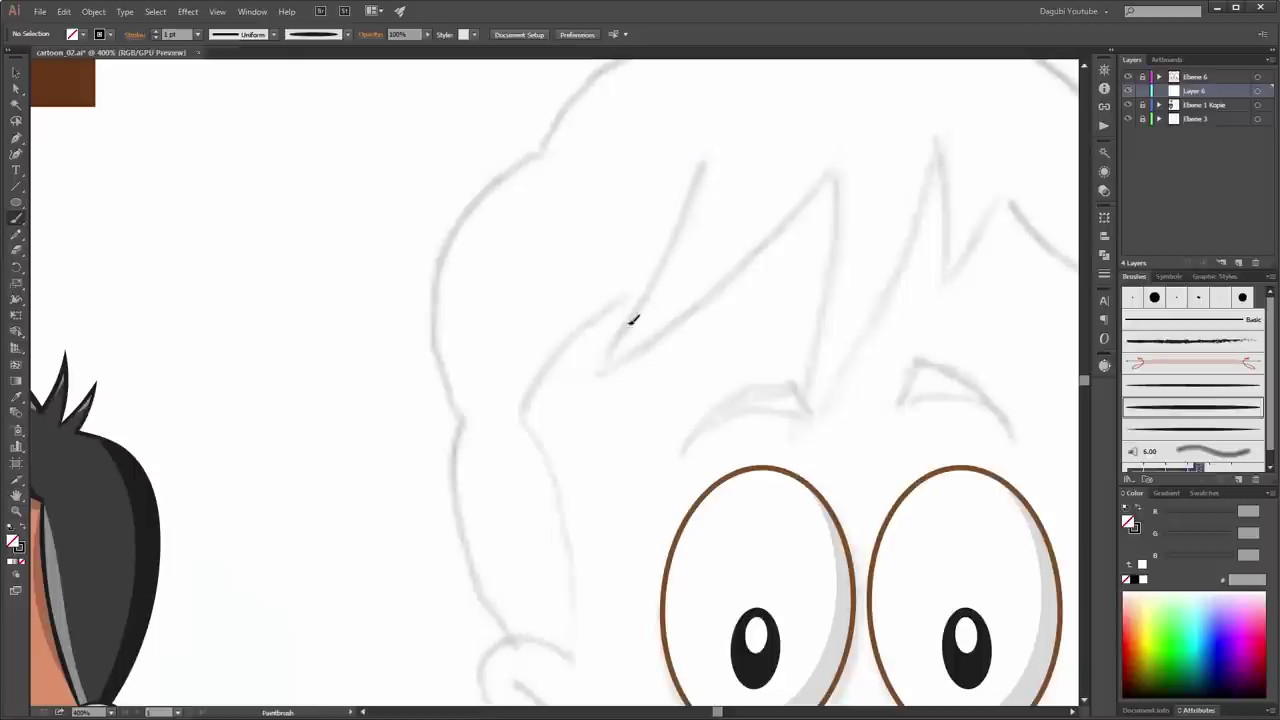
pyautogui.moveTo(587, 383); pyautogui.dragTo(584, 386)
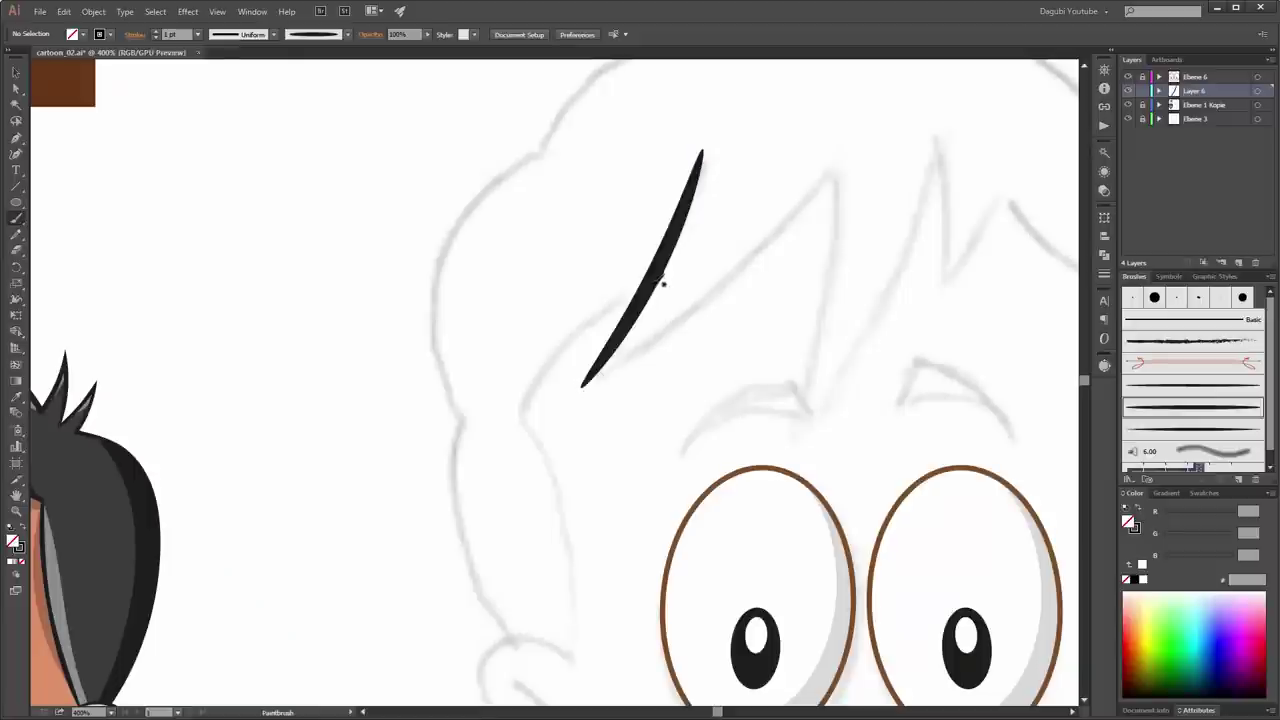
pyautogui.keyDown('ctrl'); pyautogui.click(660, 283); pyautogui.keyUp('ctrl')
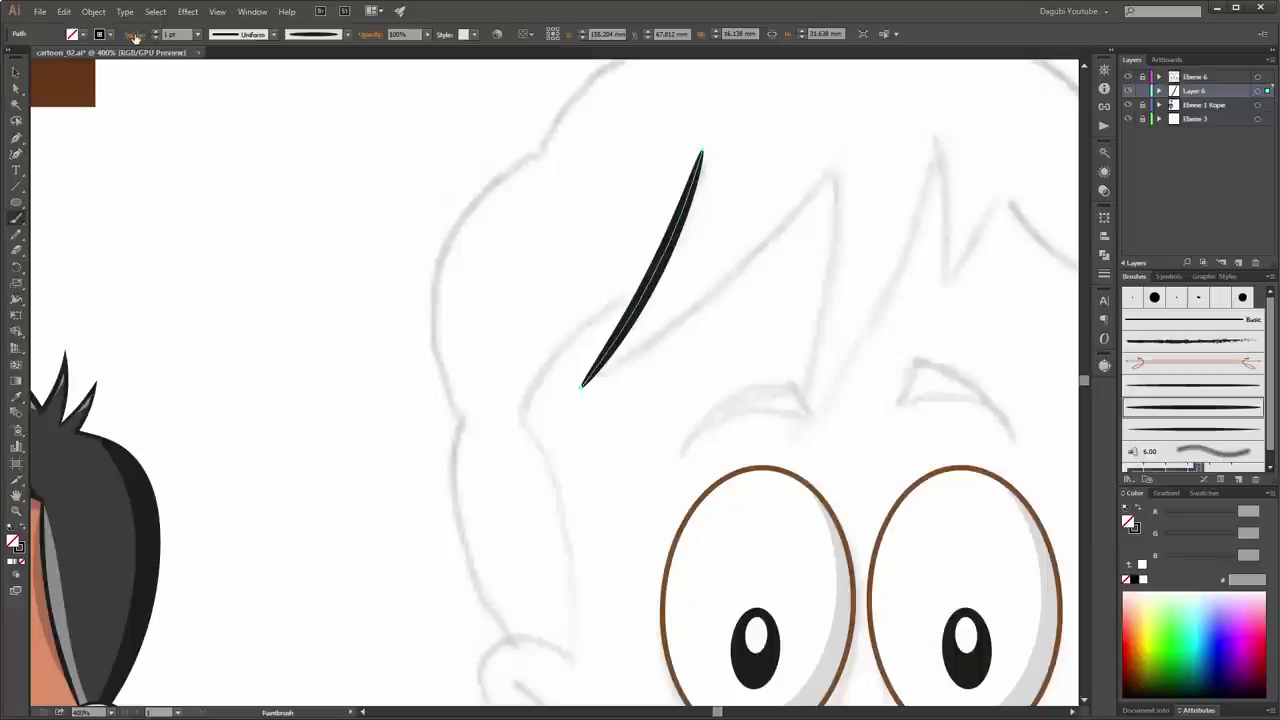
pyautogui.click(200, 35)
pyautogui.click(200, 35)
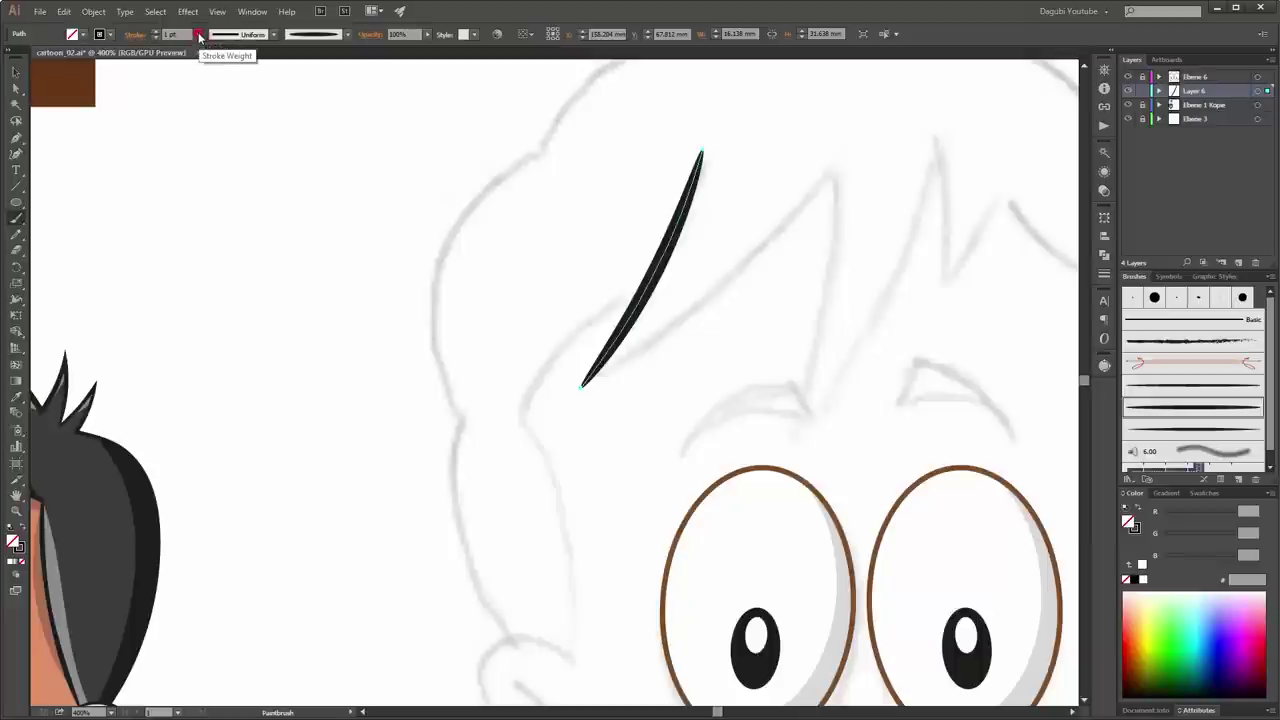
# Step: Set Art Brush 1's width to 72% and apply it to existing strokes
pyautogui.doubleClick(1188, 405)
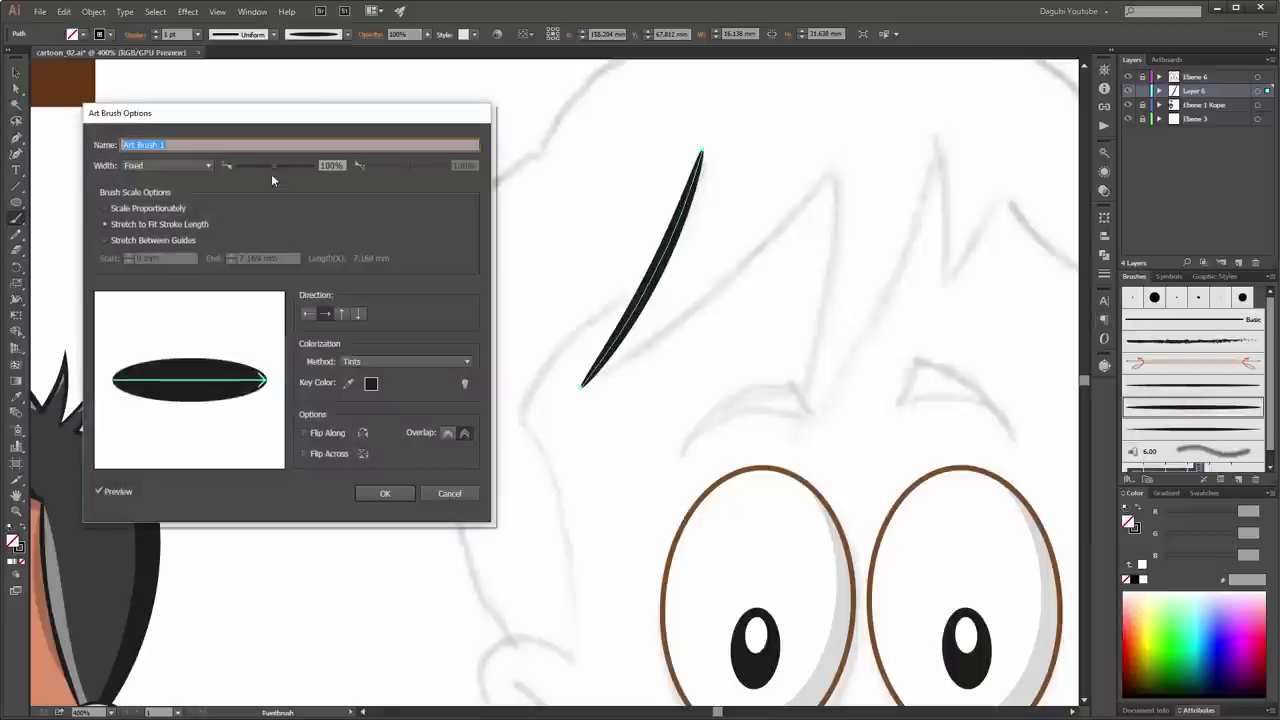
pyautogui.moveTo(273, 165); pyautogui.dragTo(264, 165)
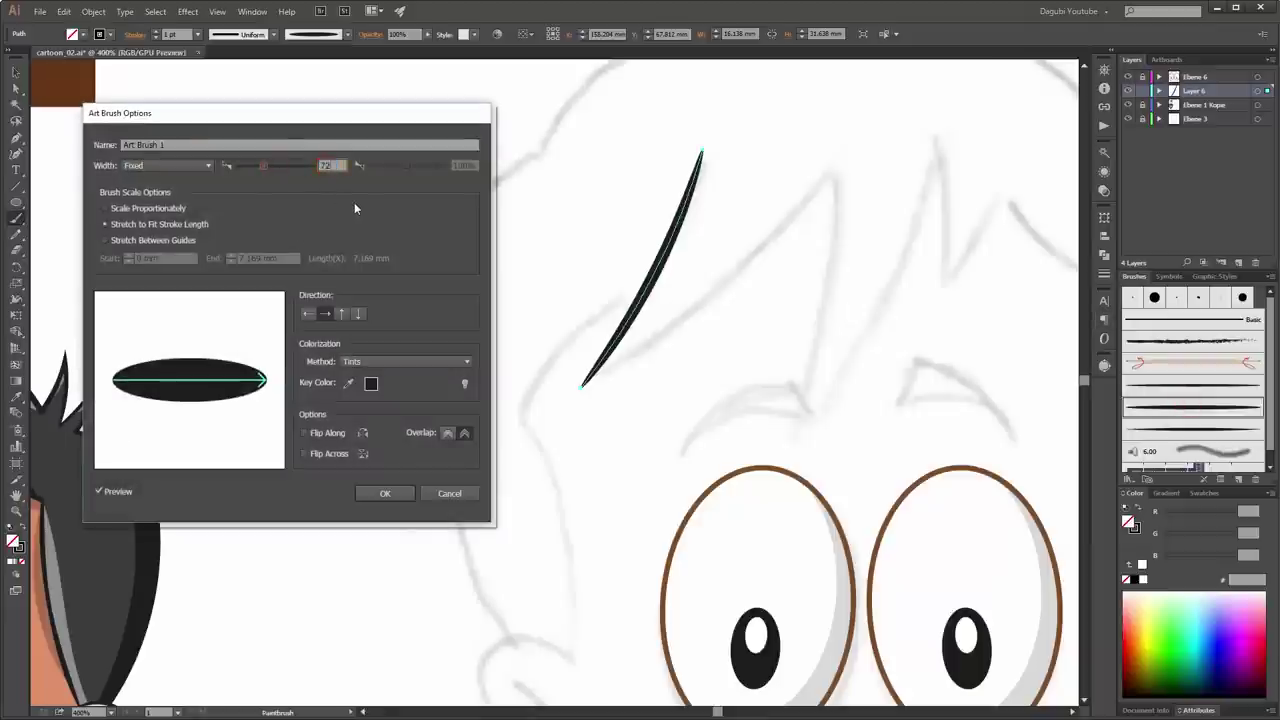
pyautogui.click(440, 220)
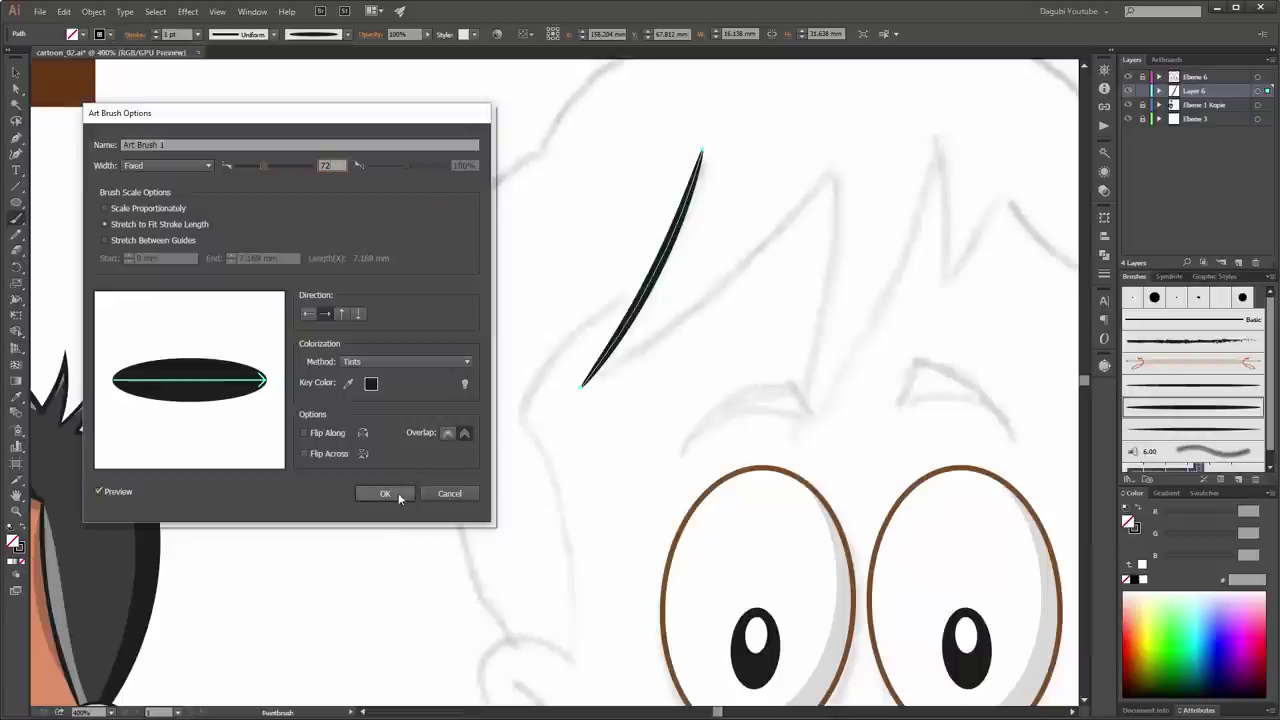
pyautogui.click(398, 493)
pyautogui.click(278, 339)
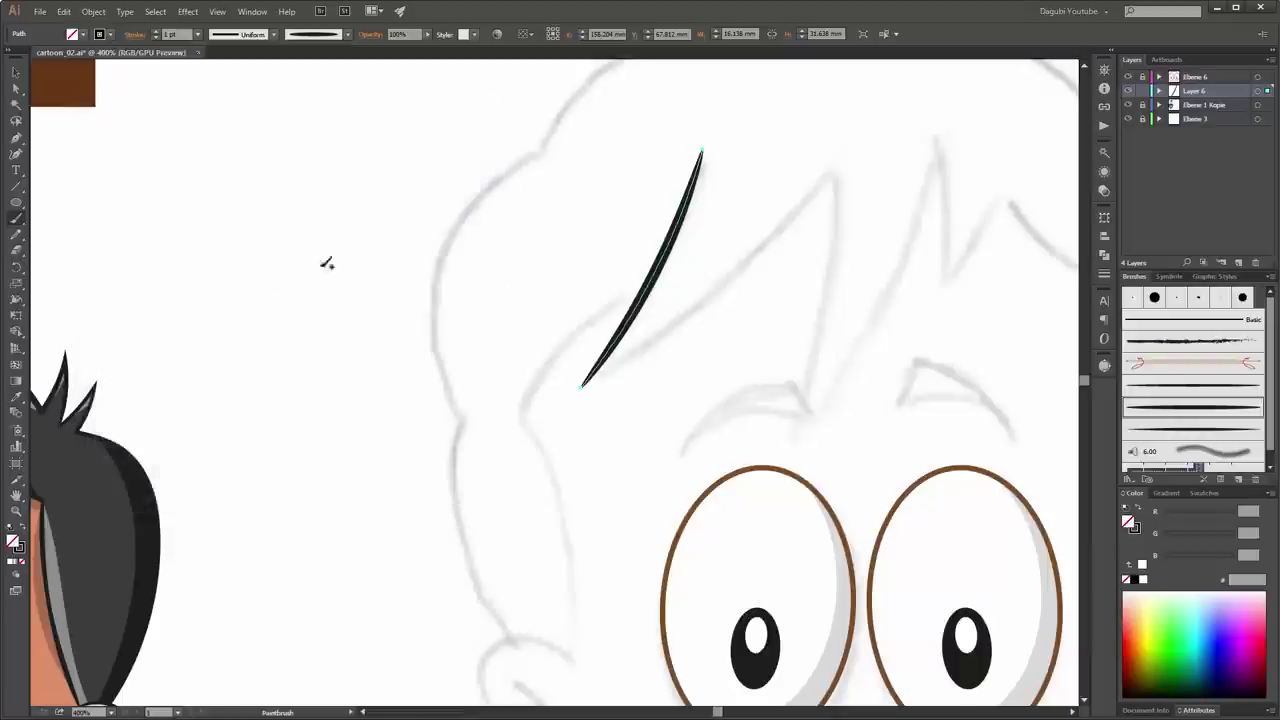
# Step: Confirm the Paintbrush Tool Options with their current settings
pyautogui.doubleClick(16, 218)
pyautogui.moveTo(323, 189); pyautogui.dragTo(355, 166)
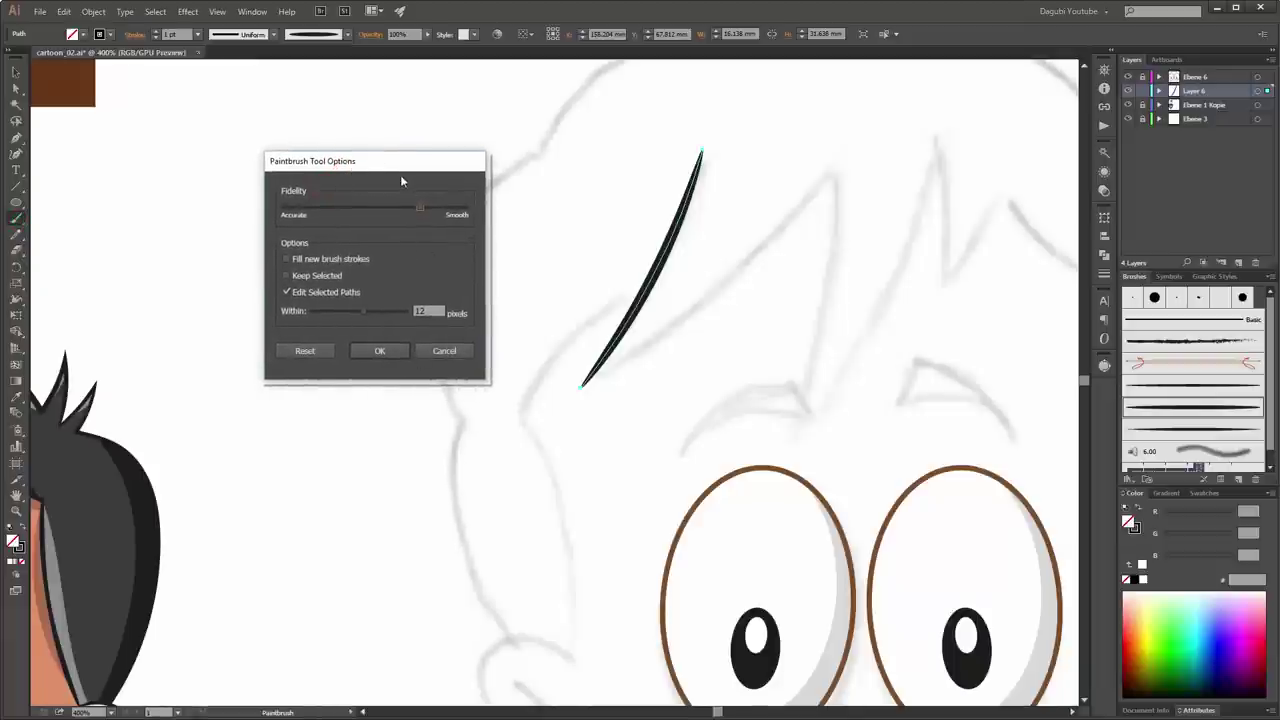
pyautogui.click(394, 350)
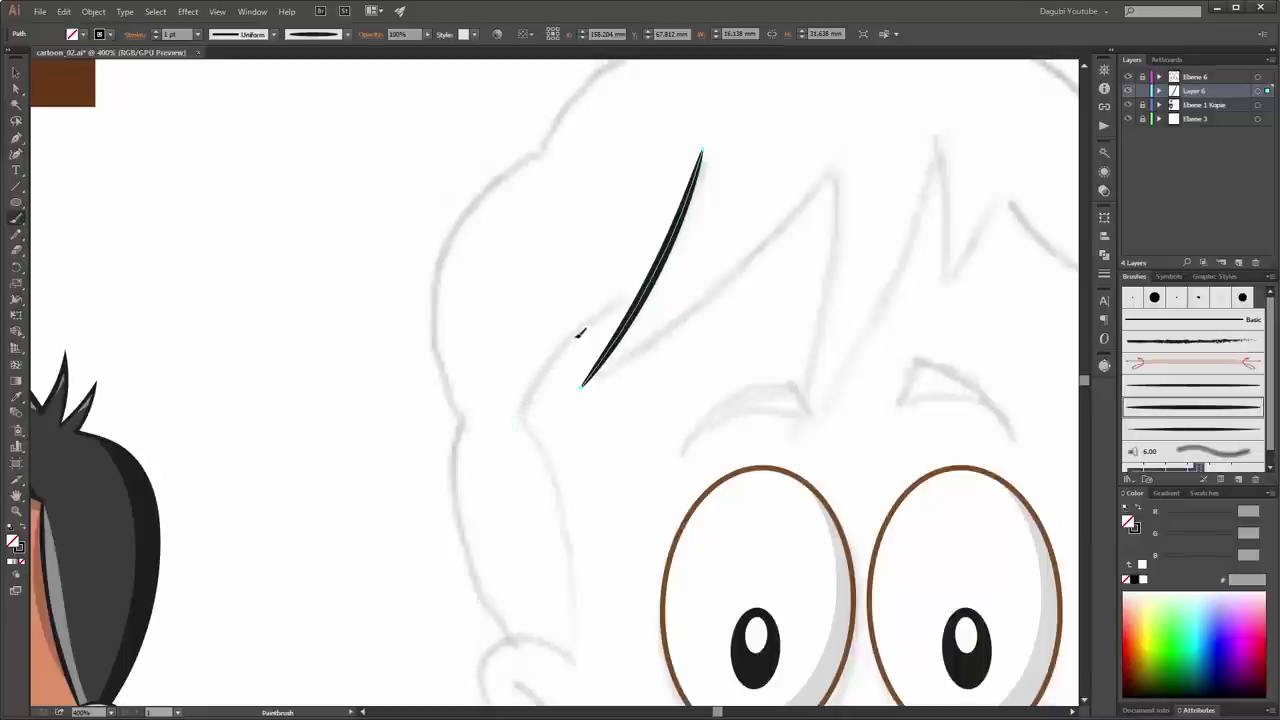
# Step: Brush the fringe strands, the hair's upper-right edge and its right side
pyautogui.moveTo(514, 430); pyautogui.dragTo(690, 272)
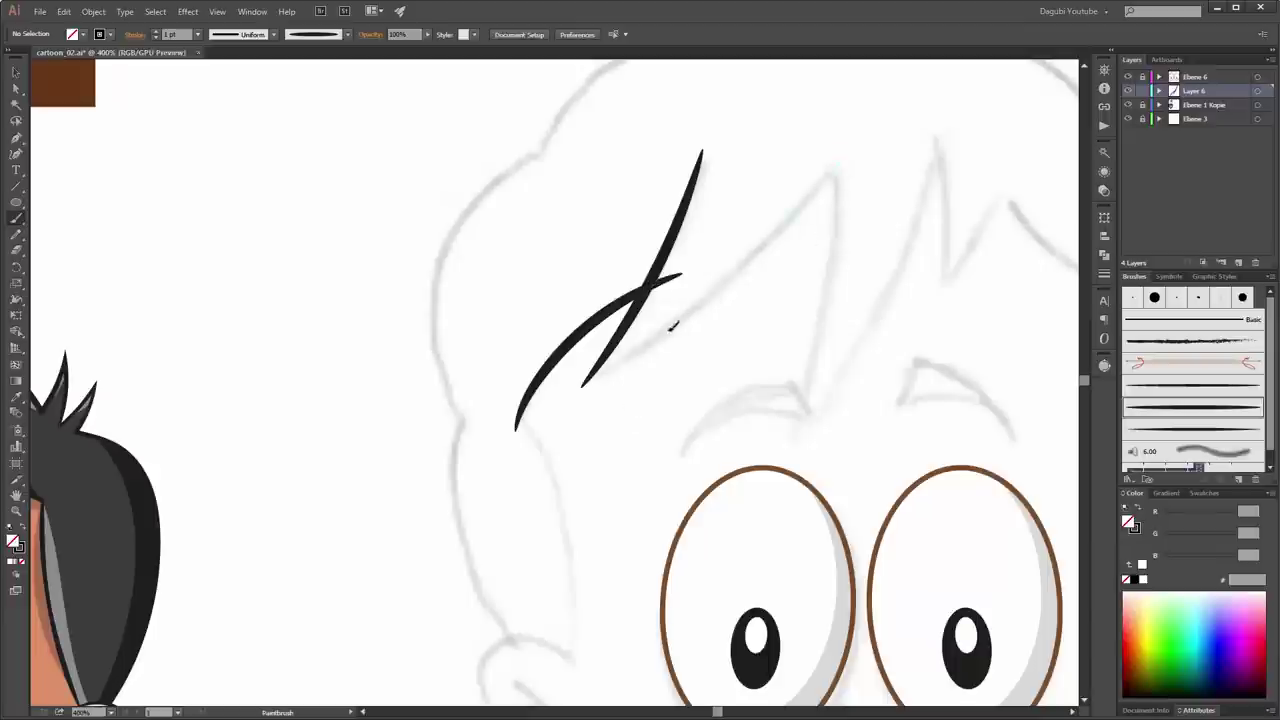
pyautogui.moveTo(580, 375)
pyautogui.mouseDown()
pyautogui.moveTo(833, 162)
pyautogui.moveTo(810, 422)
pyautogui.mouseUp()
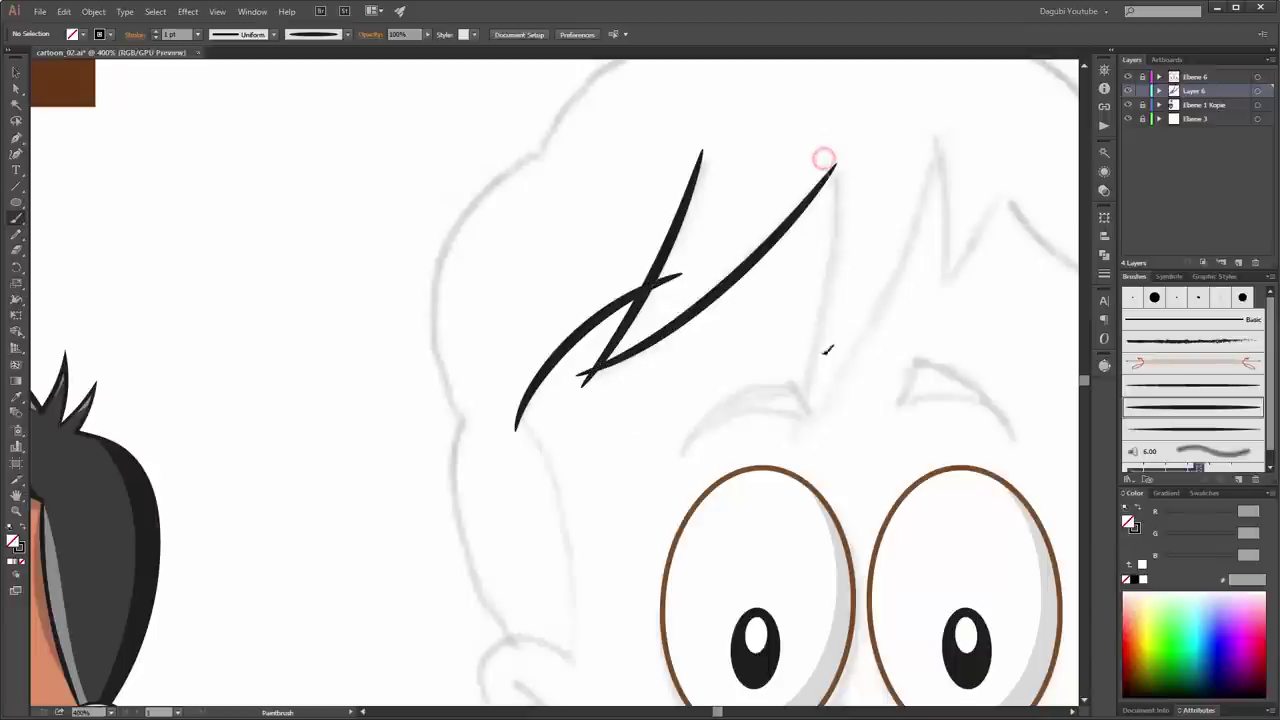
pyautogui.moveTo(950, 126); pyautogui.dragTo(795, 410)
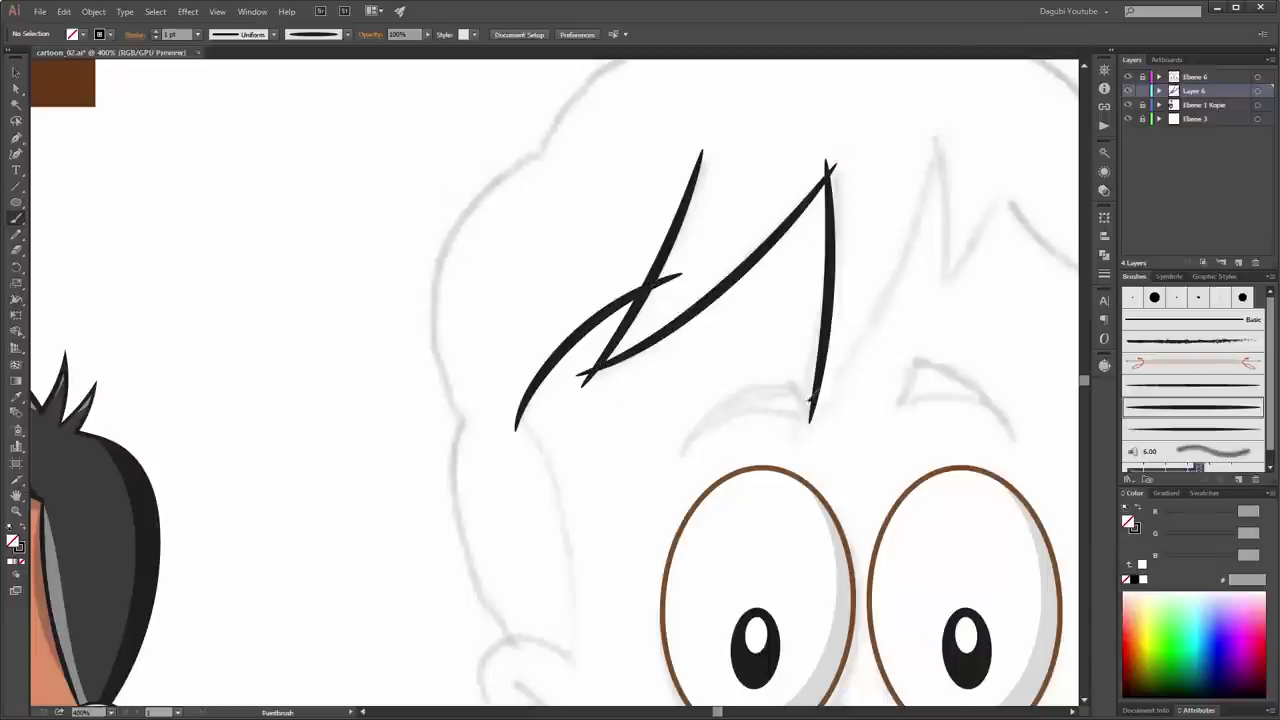
pyautogui.hscroll(5, 945, 283)
pyautogui.moveTo(625, 250); pyautogui.dragTo(616, 95)
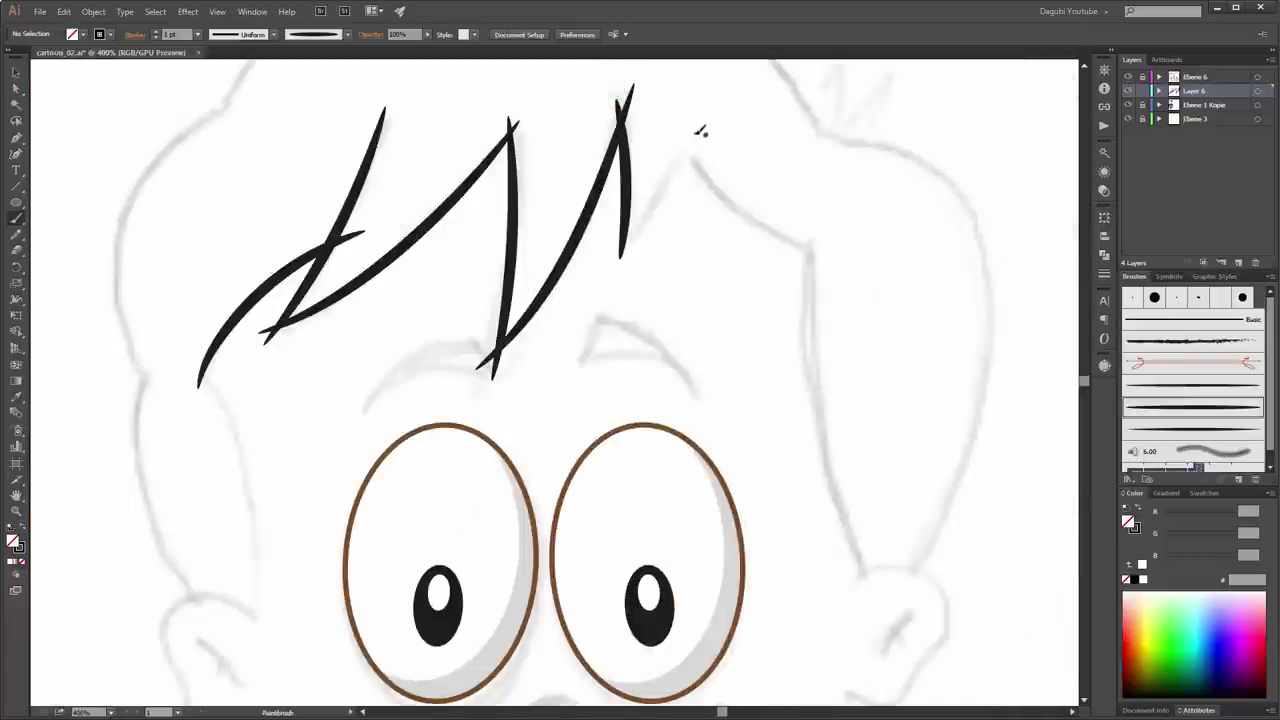
pyautogui.moveTo(618, 250)
pyautogui.mouseDown()
pyautogui.moveTo(690, 128)
pyautogui.moveTo(822, 272)
pyautogui.mouseUp()
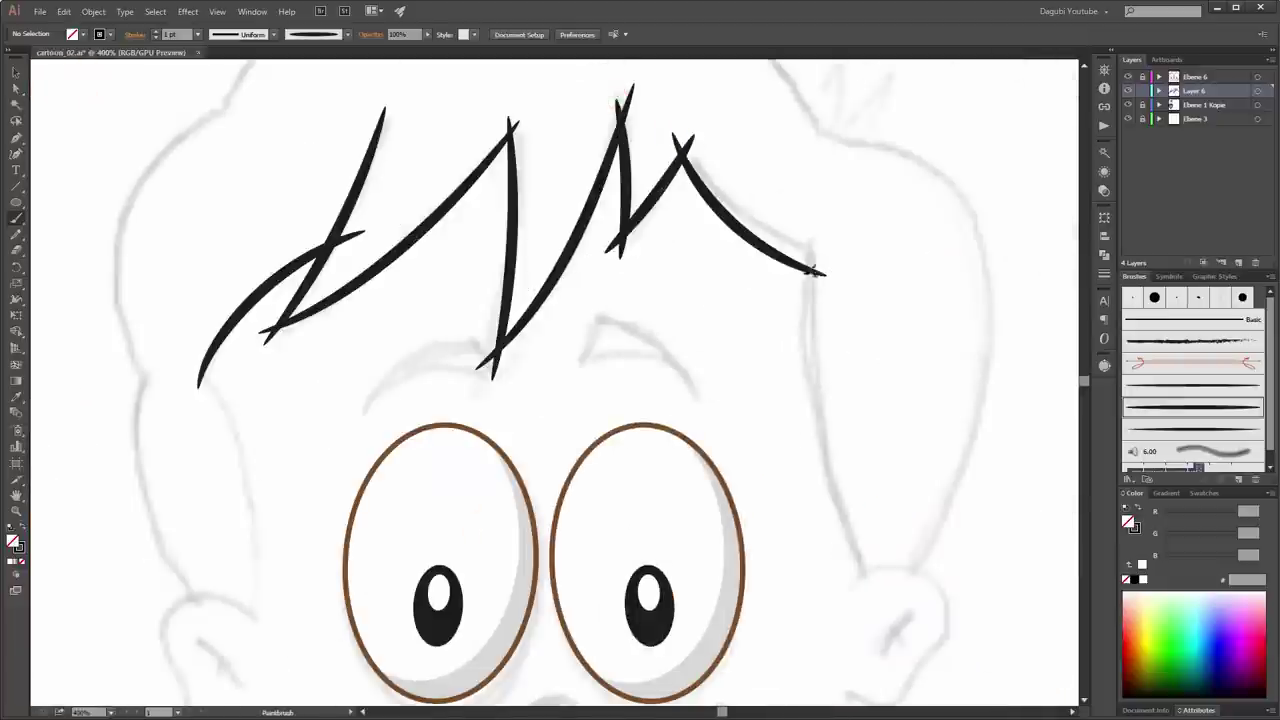
pyautogui.moveTo(848, 343); pyautogui.dragTo(761, 209)
pyautogui.moveTo(723, 100); pyautogui.dragTo(786, 437)
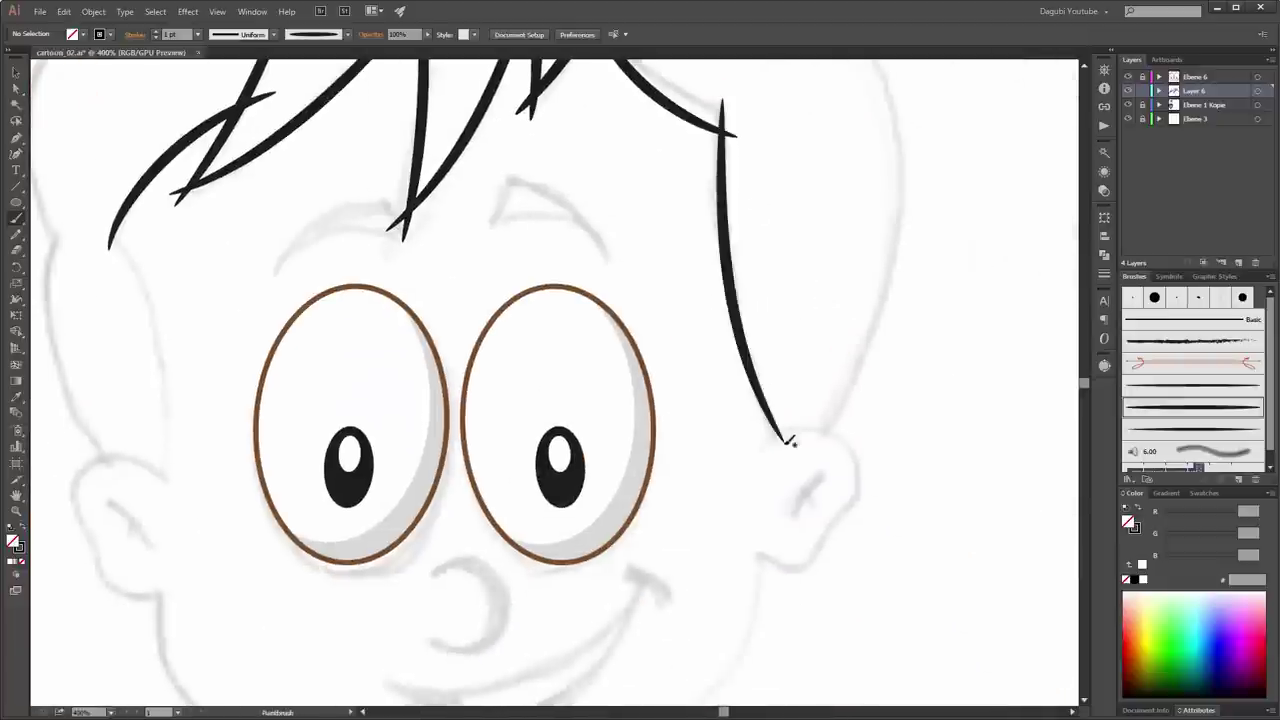
# Step: Outline the left side of the hair and the top and right of the head
pyautogui.moveTo(770, 168); pyautogui.dragTo(938, 458)
pyautogui.moveTo(310, 450); pyautogui.dragTo(415, 48)
pyautogui.moveTo(380, 142)
pyautogui.mouseDown()
pyautogui.moveTo(443, 294)
pyautogui.moveTo(440, 405)
pyautogui.mouseUp()
pyautogui.hotkey('ctrl', '-')
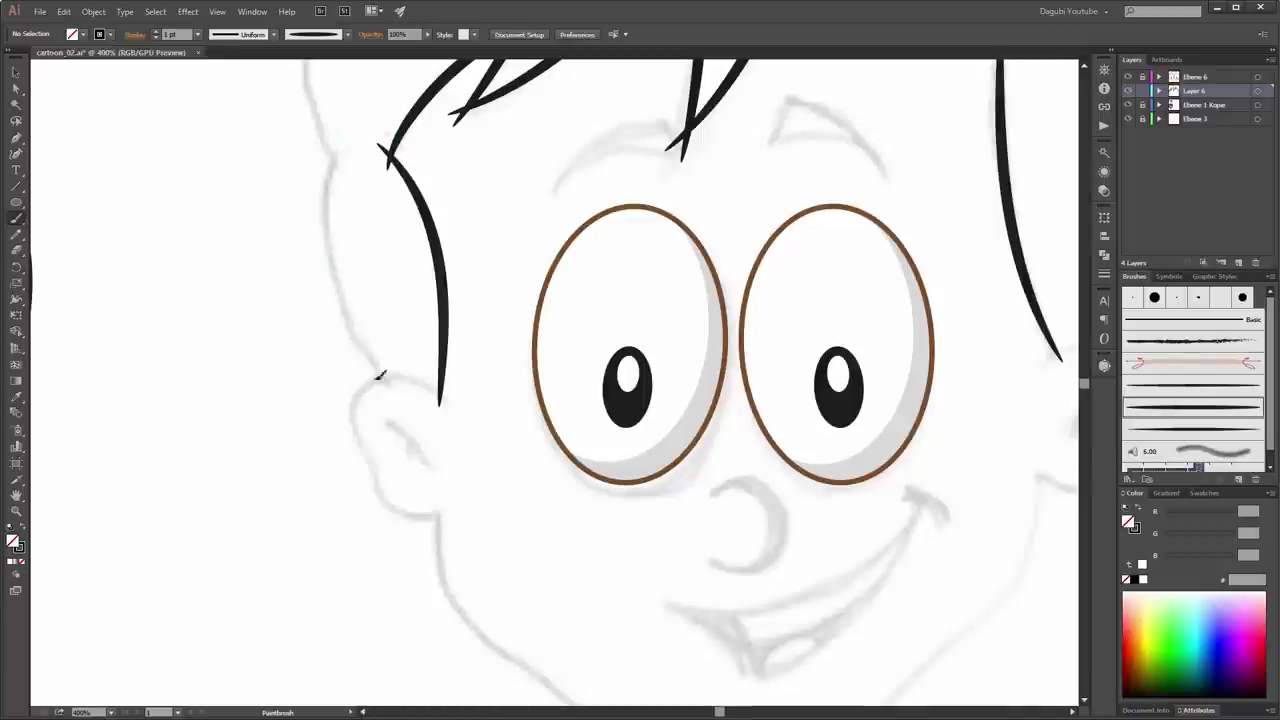
pyautogui.scroll(1, 374, 329)
pyautogui.scroll(3, 428, 237)
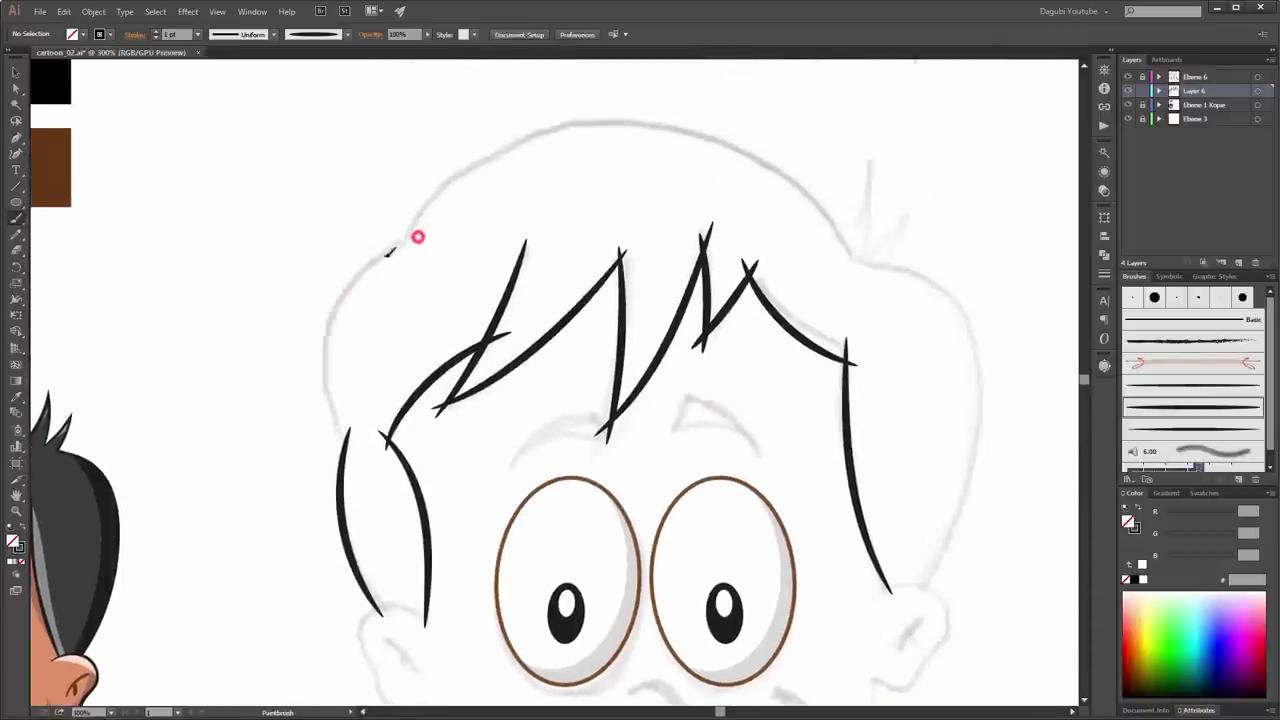
pyautogui.moveTo(342, 445); pyautogui.dragTo(417, 238)
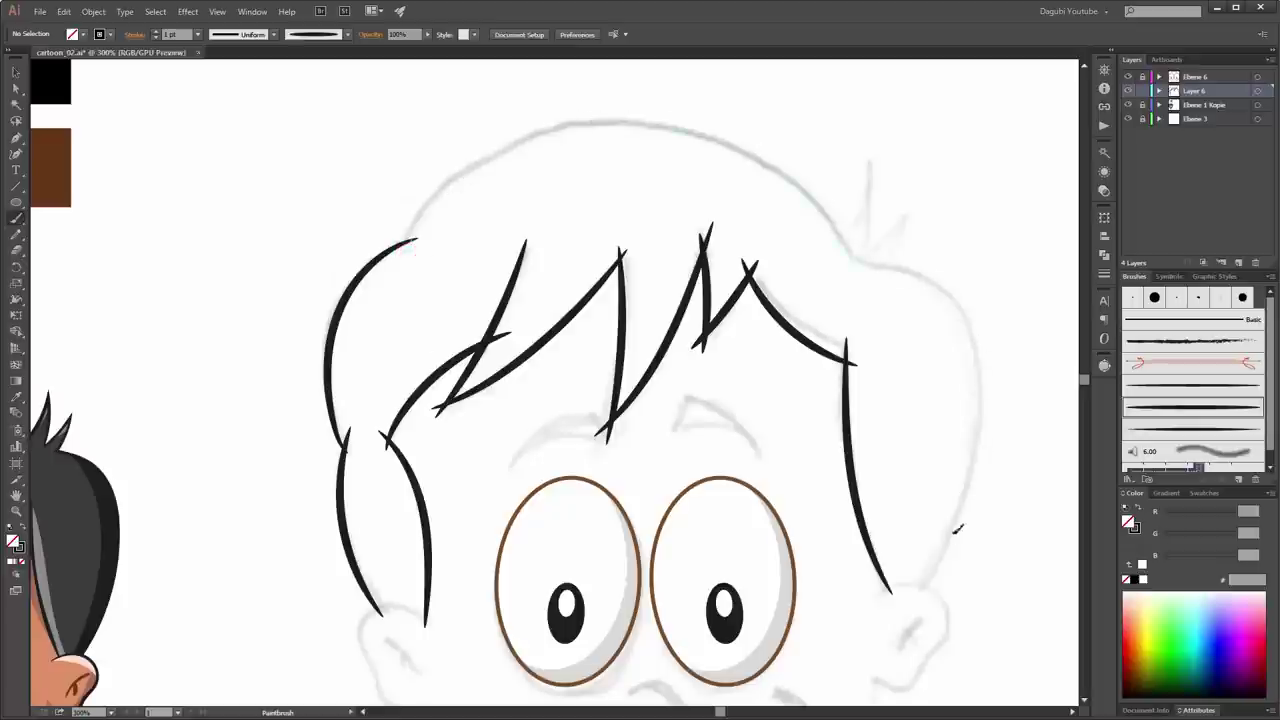
pyautogui.moveTo(412, 238); pyautogui.dragTo(925, 597)
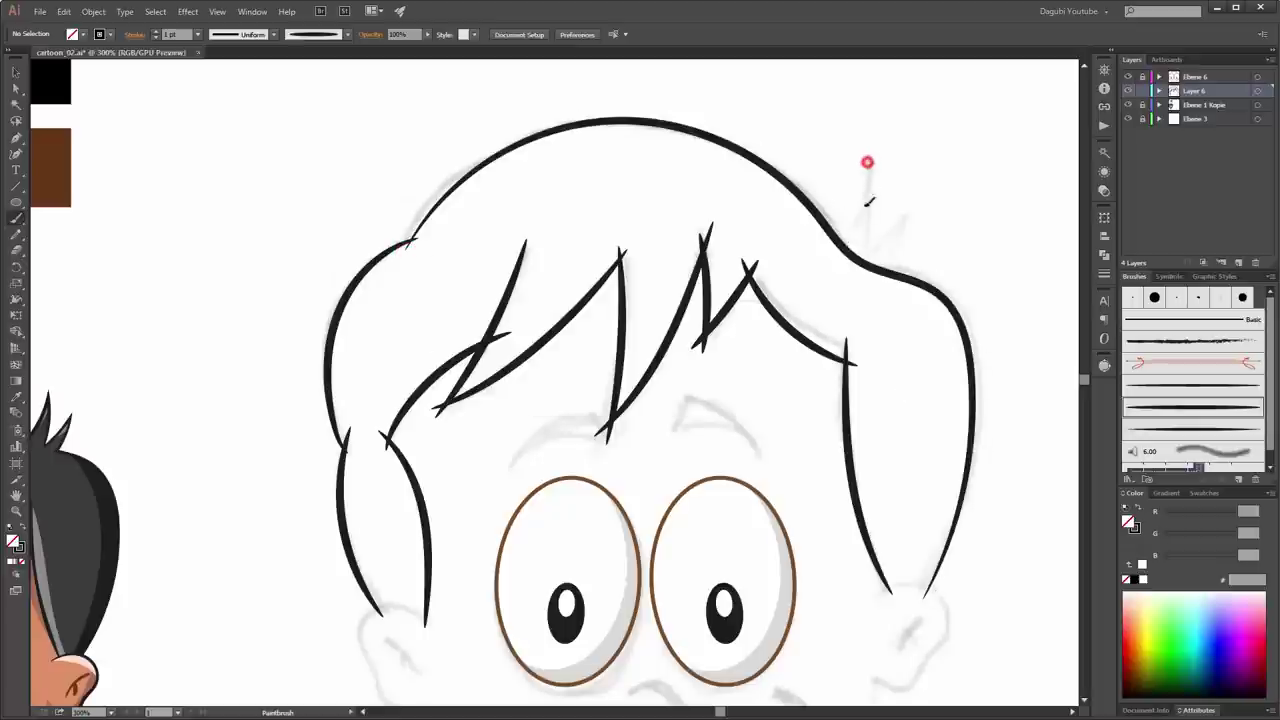
# Step: Redraw the top-right hair spike with a different art brush after undoing two attempts
pyautogui.moveTo(867, 162); pyautogui.dragTo(833, 250)
pyautogui.moveTo(868, 164); pyautogui.dragTo(855, 280)
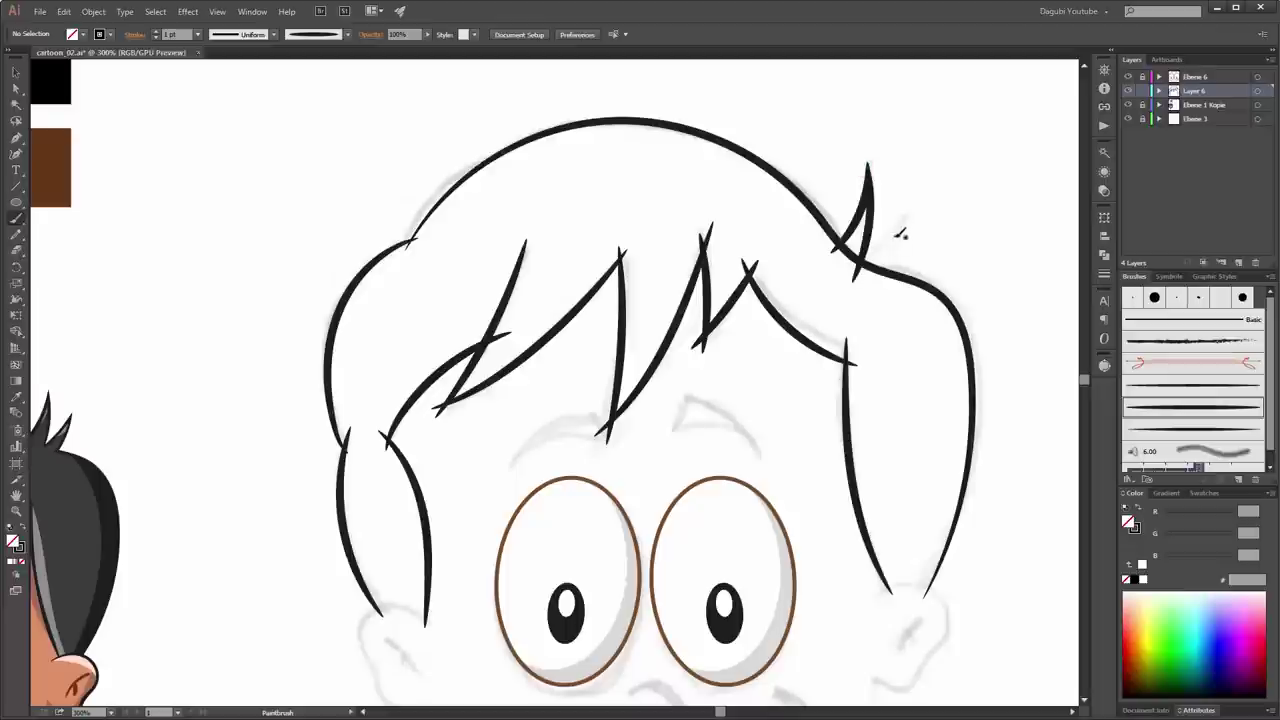
pyautogui.hotkey('ctrl', 'z')
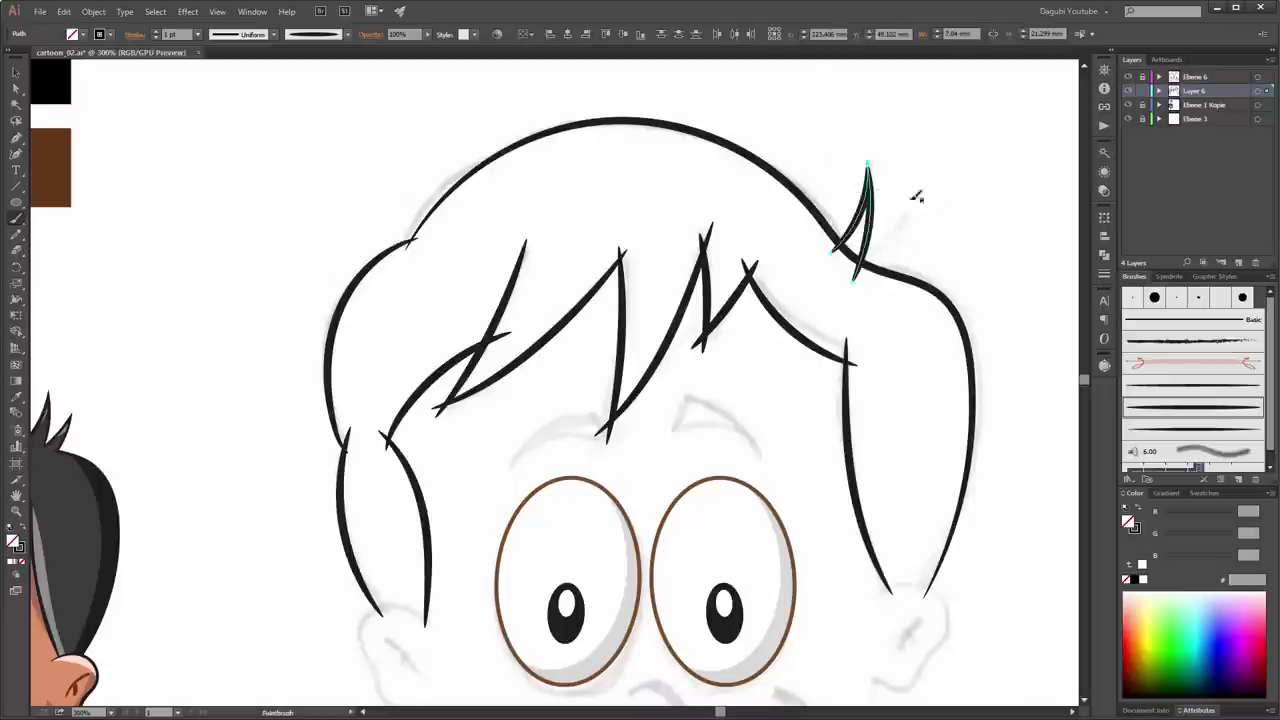
pyautogui.hotkey('ctrl', 'z')
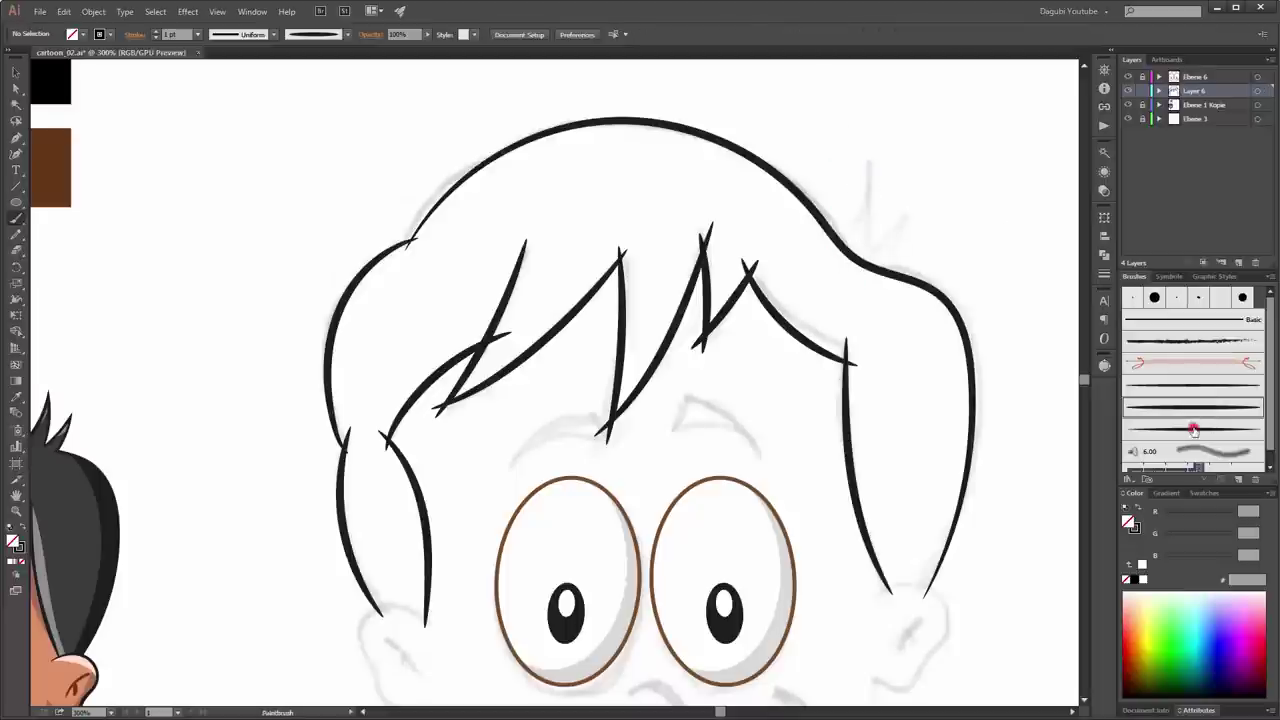
pyautogui.click(1193, 429)
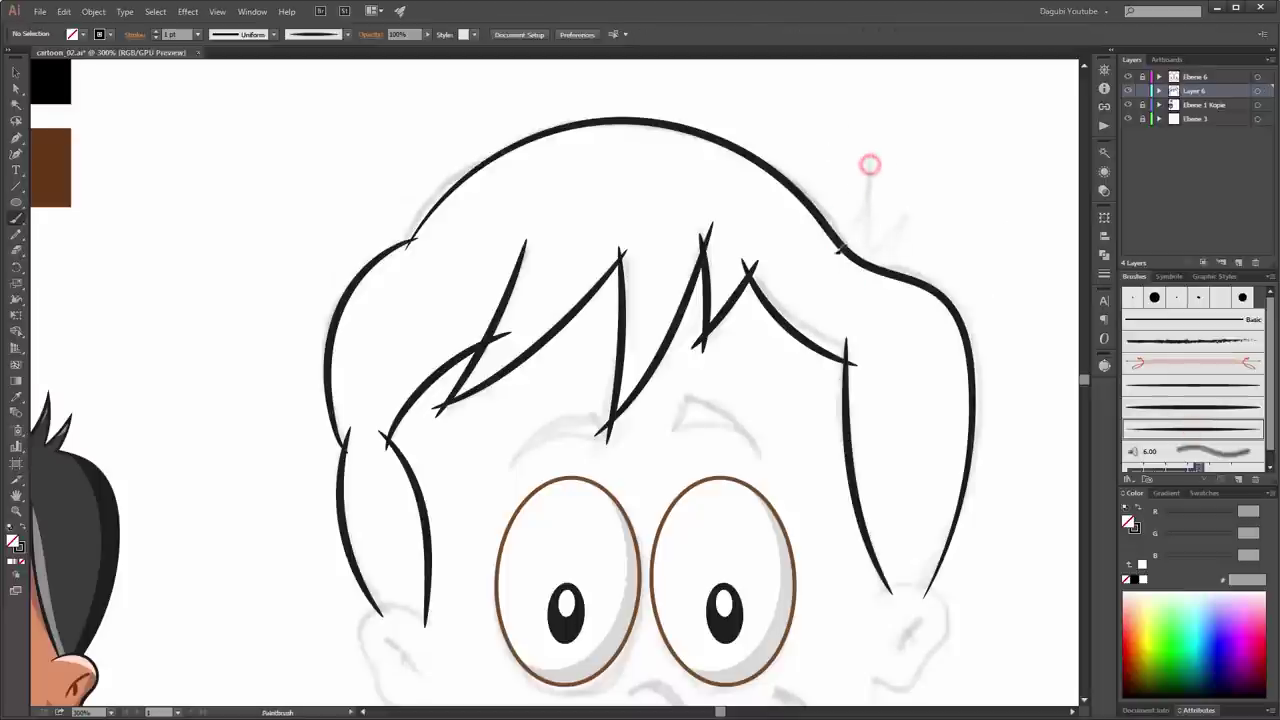
pyautogui.moveTo(870, 166); pyautogui.dragTo(838, 248)
# Step: Lower Art Brush 2's width and apply it to existing strokes
pyautogui.doubleClick(1214, 430)
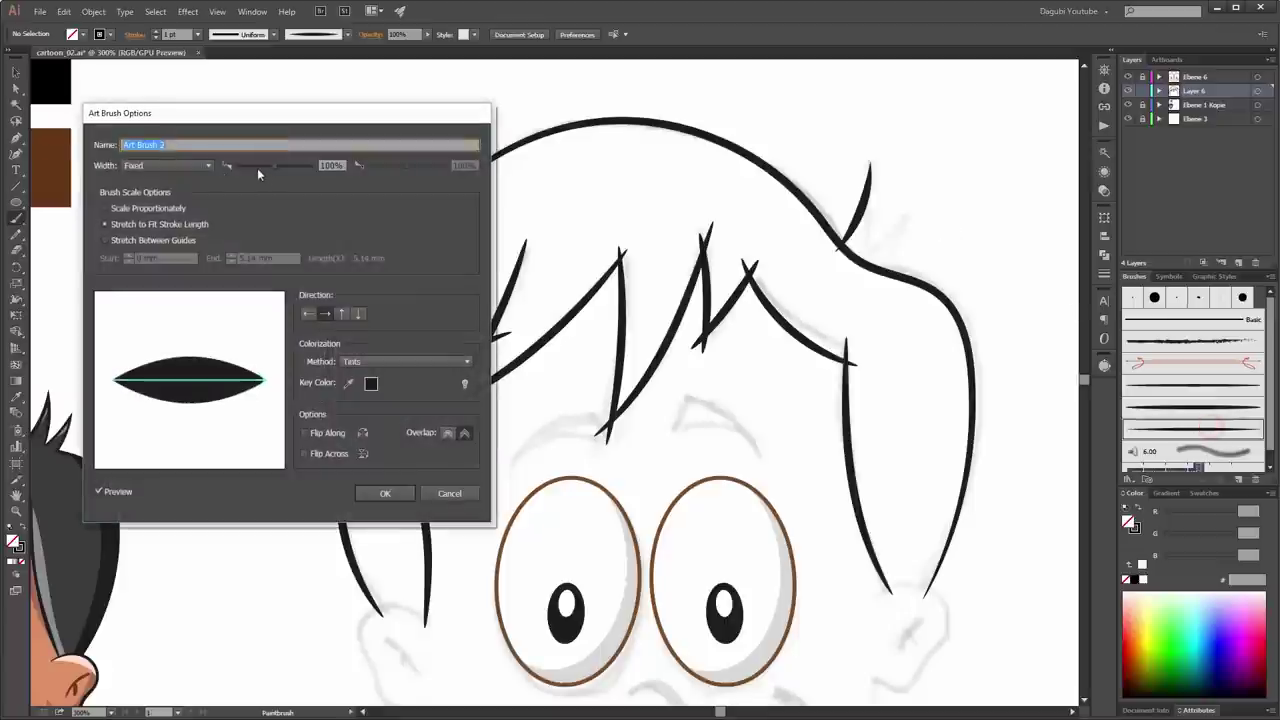
pyautogui.click(333, 165)
pyautogui.write('70')
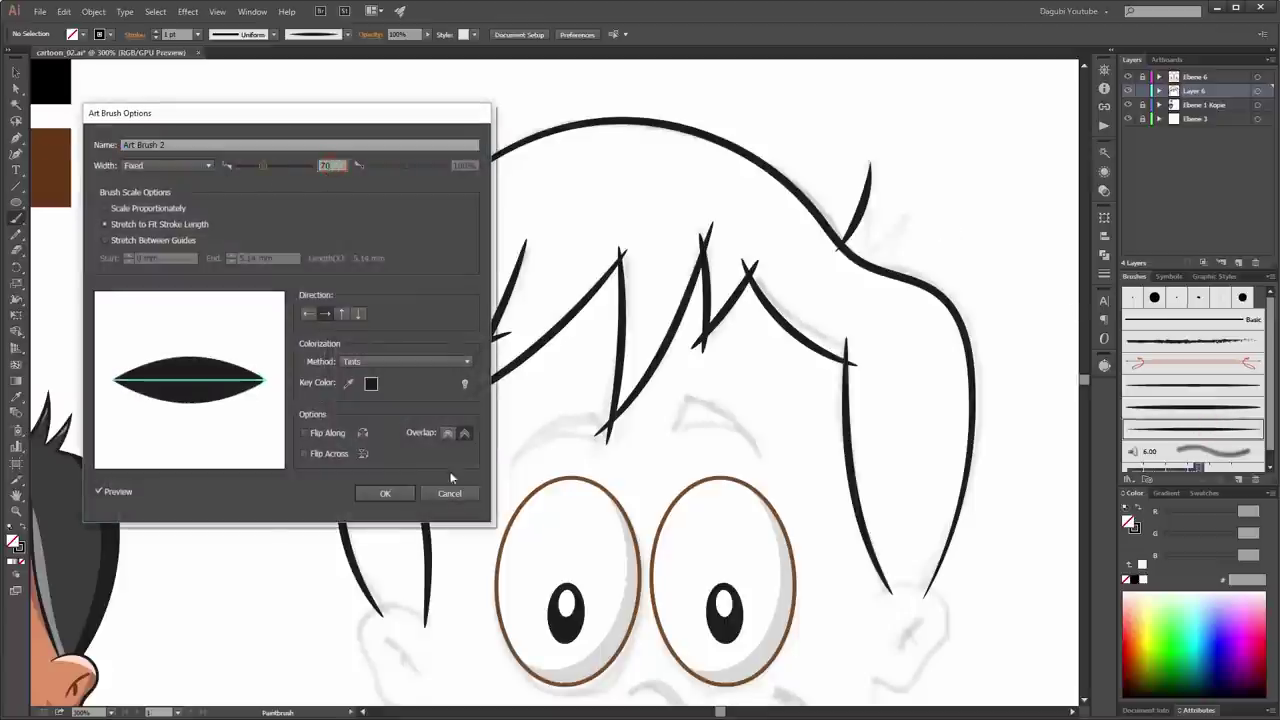
pyautogui.click(385, 493)
pyautogui.click(272, 342)
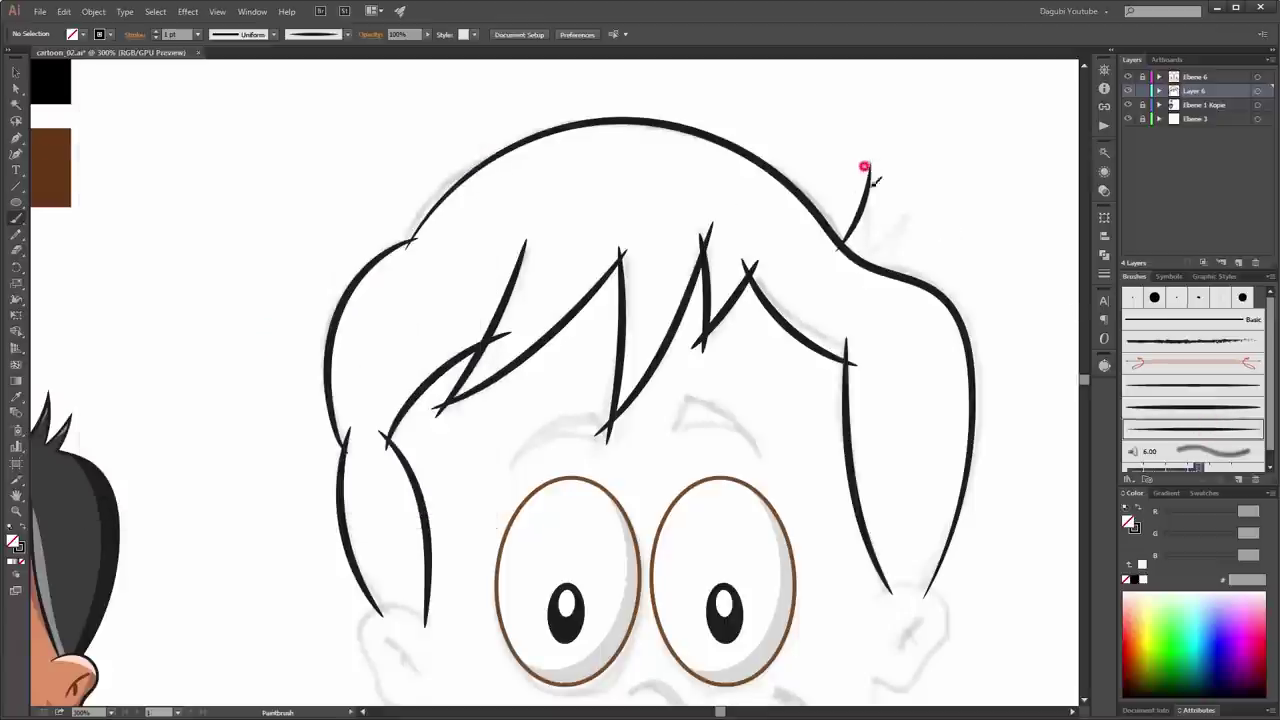
# Step: Add extra spikes to the top-right tuft and outline the right ear with a thinner brush
pyautogui.moveTo(840, 245)
pyautogui.mouseDown()
pyautogui.moveTo(870, 166)
pyautogui.moveTo(858, 262)
pyautogui.mouseUp()
pyautogui.moveTo(903, 206); pyautogui.dragTo(860, 262)
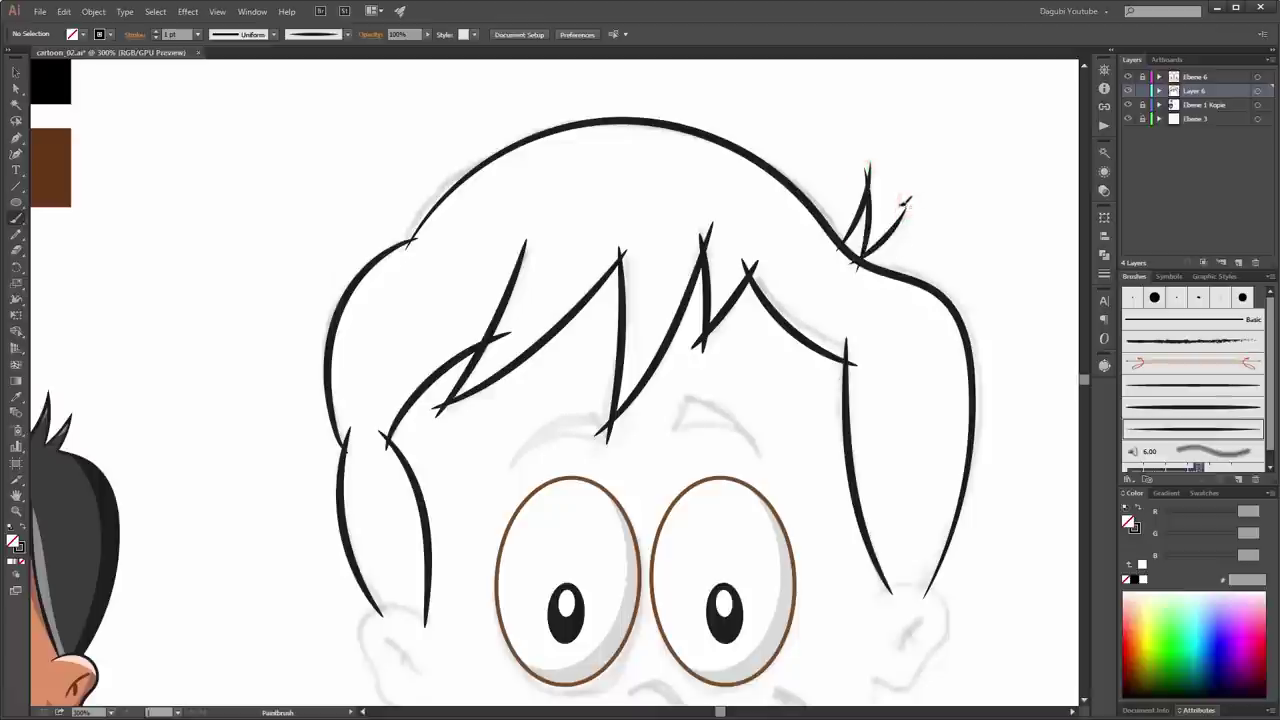
pyautogui.moveTo(900, 206); pyautogui.dragTo(866, 280)
pyautogui.moveTo(880, 487); pyautogui.dragTo(840, 275)
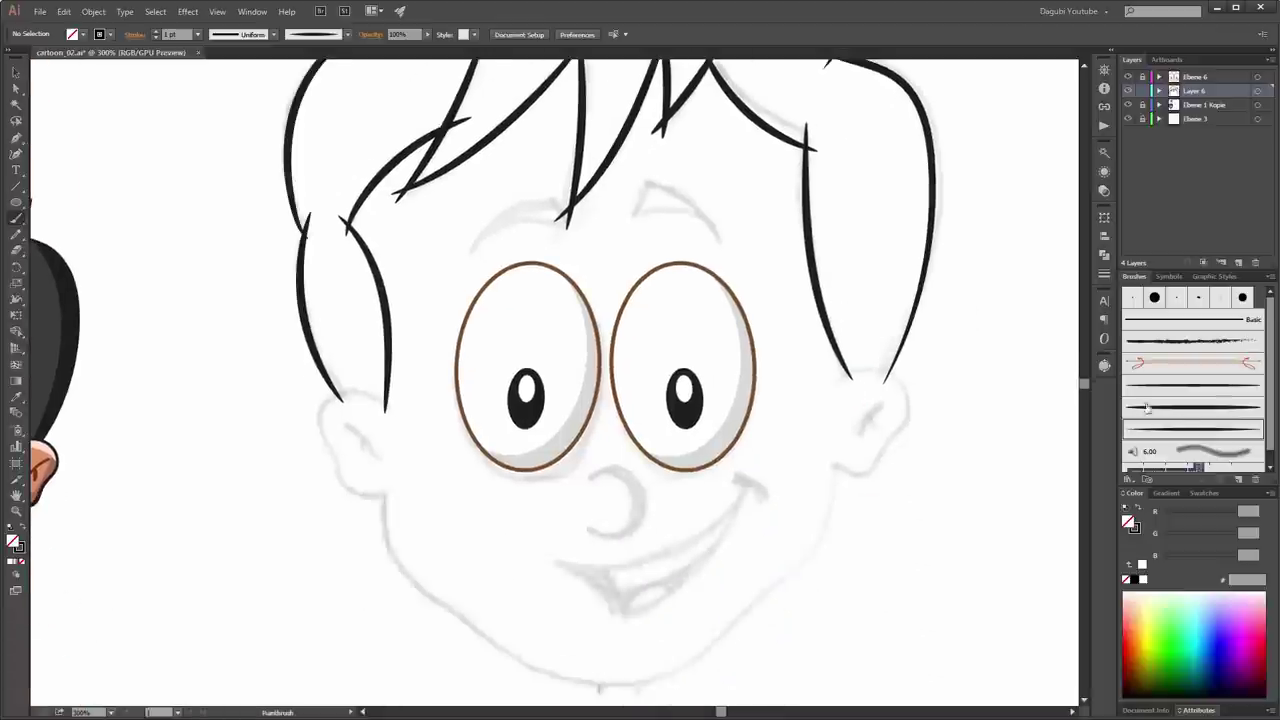
pyautogui.click(1190, 406)
pyautogui.moveTo(838, 380); pyautogui.dragTo(828, 468)
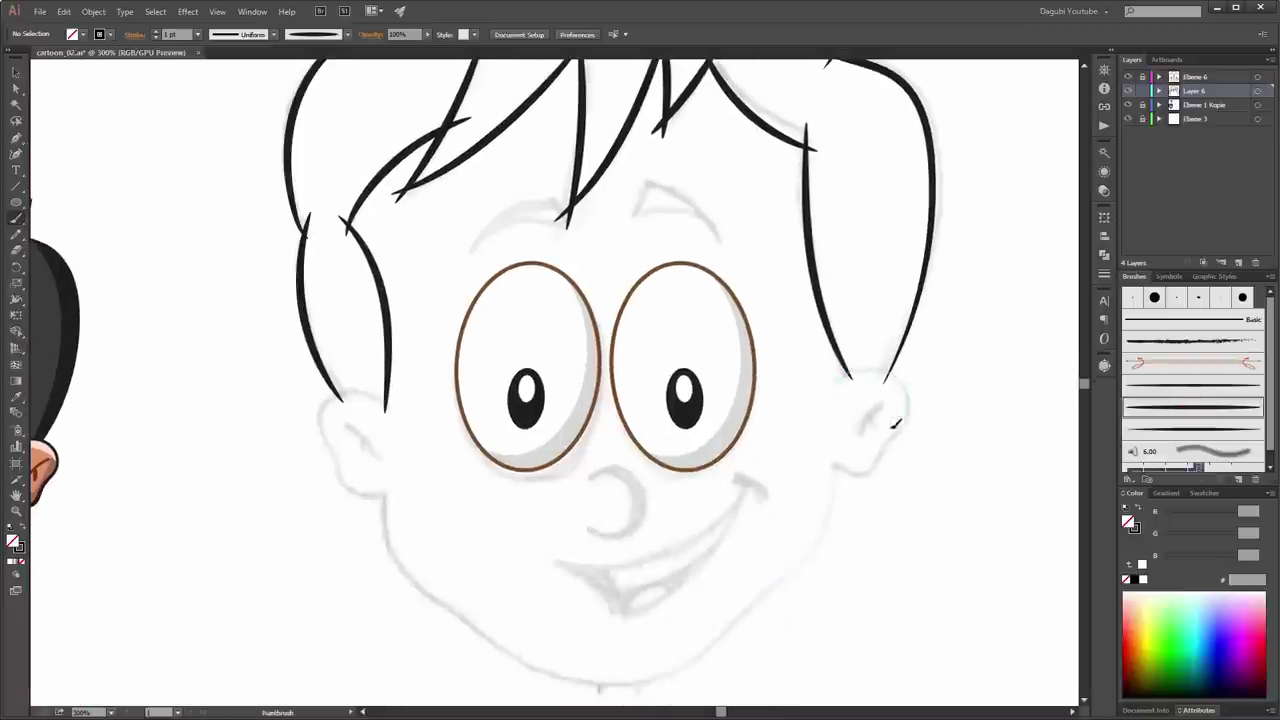
# Step: Outline the left ear, add crossed inner strokes in both ears, and trace the jaw
pyautogui.click(393, 410)
pyautogui.moveTo(352, 487); pyautogui.dragTo(395, 486)
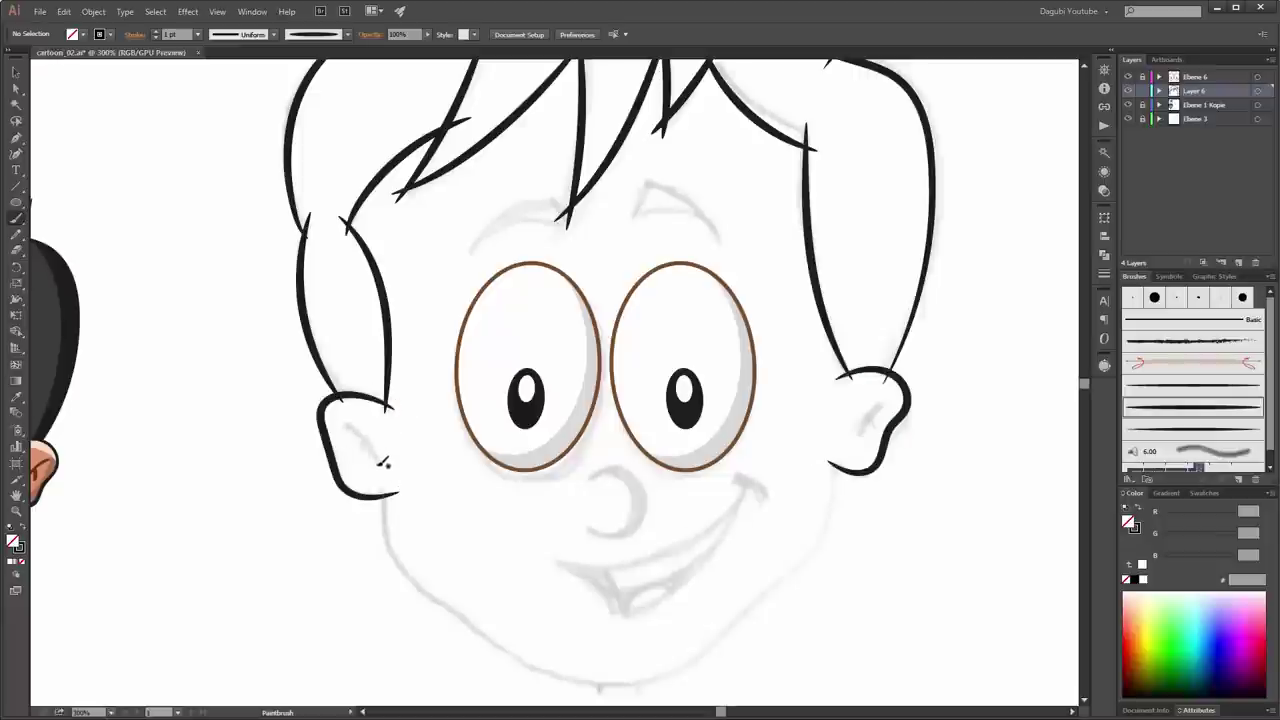
pyautogui.moveTo(349, 421)
pyautogui.mouseDown()
pyautogui.moveTo(378, 463)
pyautogui.moveTo(363, 461)
pyautogui.mouseUp()
pyautogui.moveTo(856, 443); pyautogui.dragTo(876, 428)
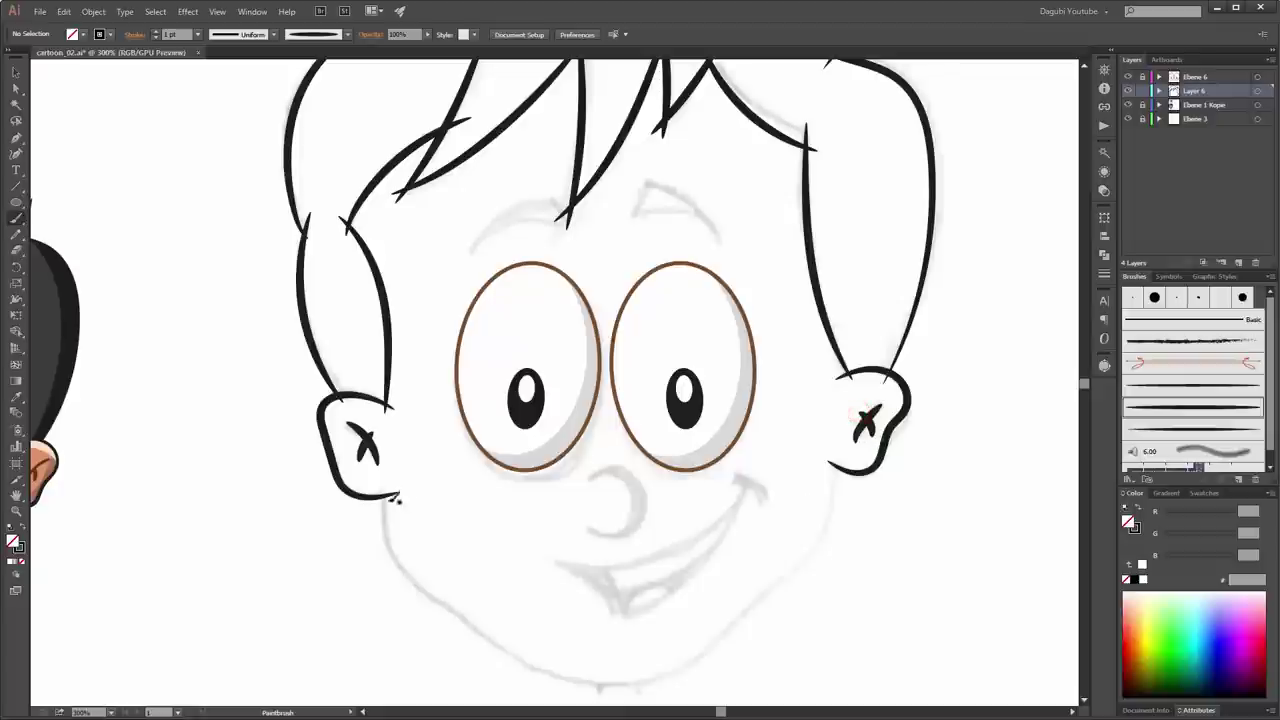
pyautogui.moveTo(380, 487); pyautogui.dragTo(455, 605)
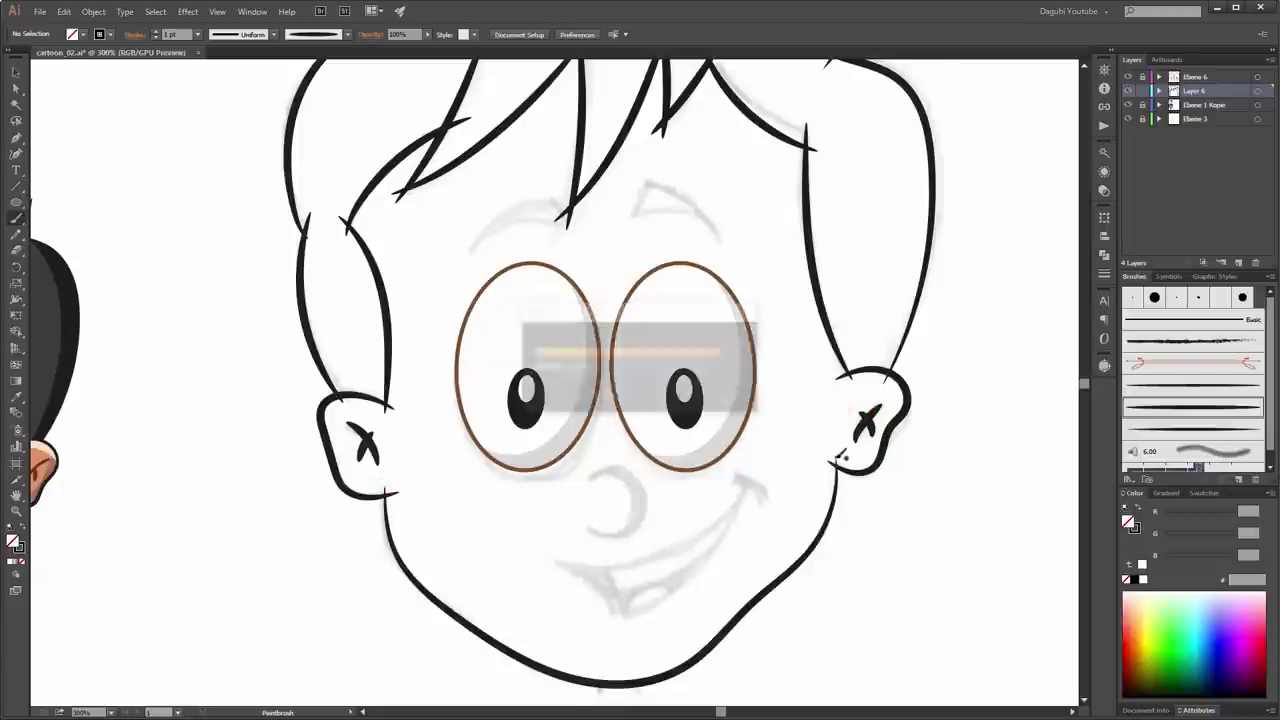
pyautogui.moveTo(679, 226)
pyautogui.mouseDown()
pyautogui.moveTo(653, 350)
pyautogui.moveTo(620, 354)
pyautogui.mouseUp()
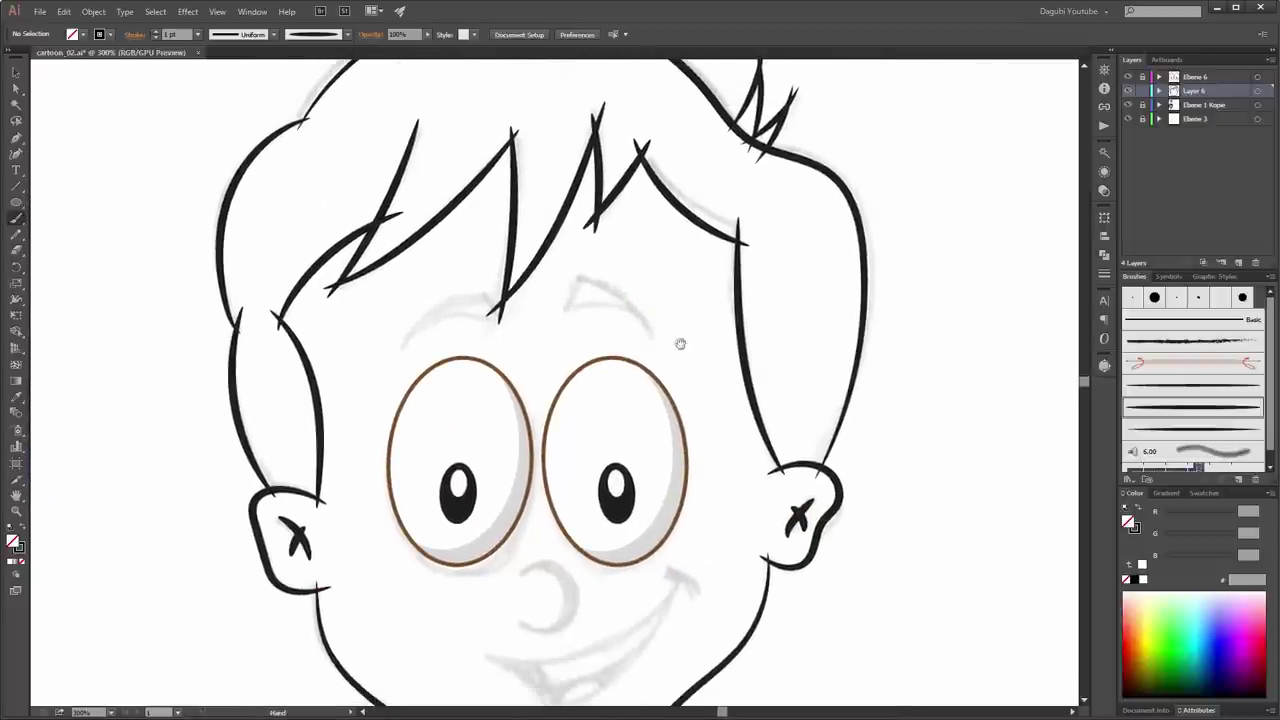
# Step: Ink both eyebrows with another art brush
pyautogui.click(1195, 430)
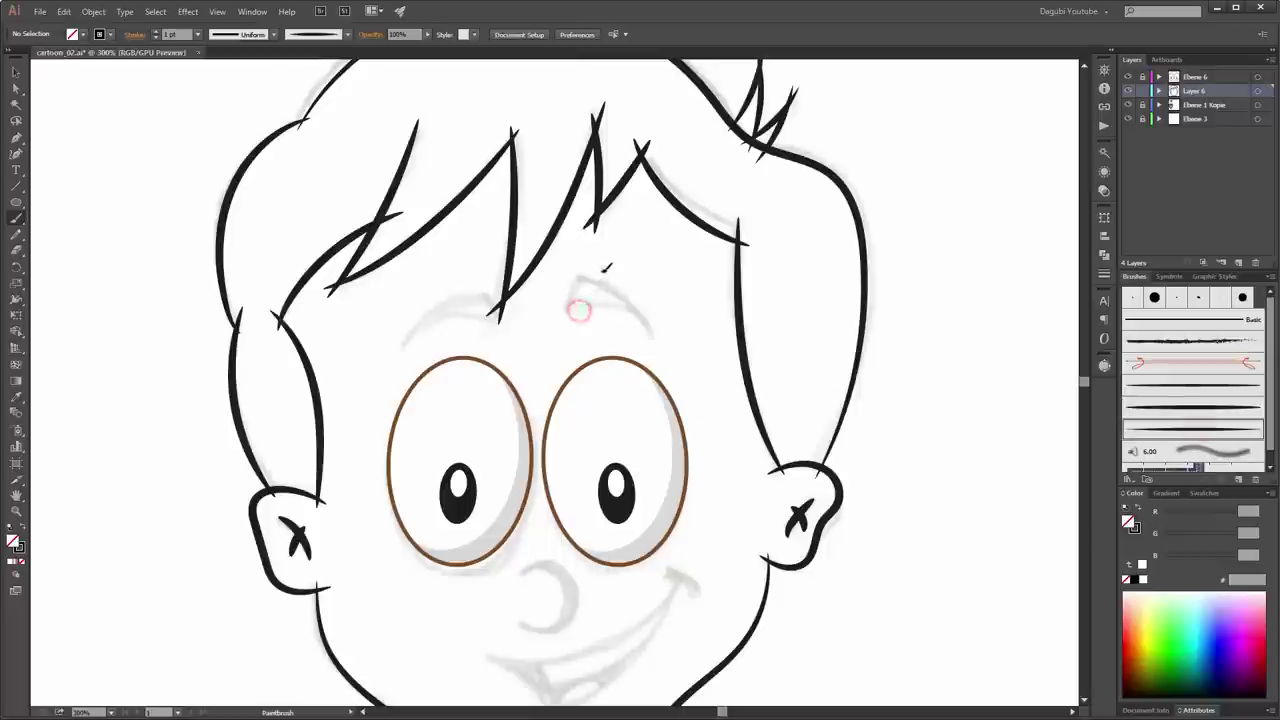
pyautogui.moveTo(582, 306)
pyautogui.mouseDown()
pyautogui.moveTo(598, 279)
pyautogui.moveTo(652, 336)
pyautogui.mouseUp()
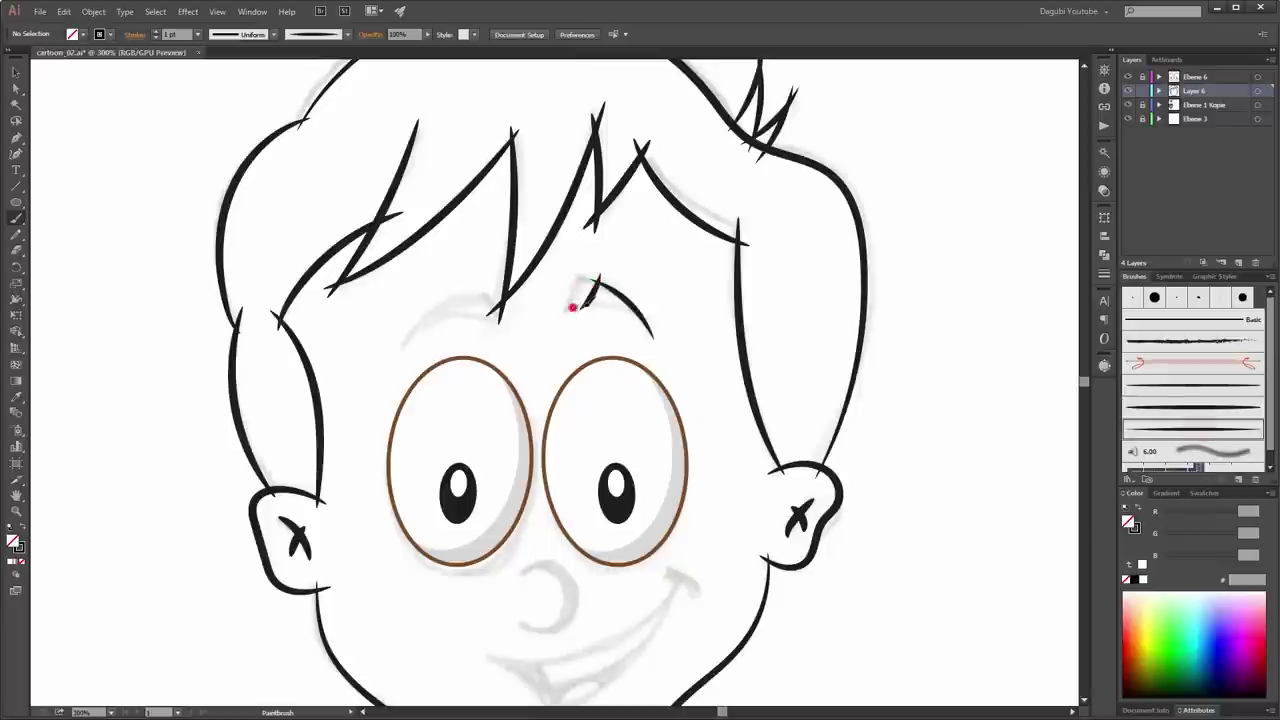
pyautogui.moveTo(576, 306); pyautogui.dragTo(652, 334)
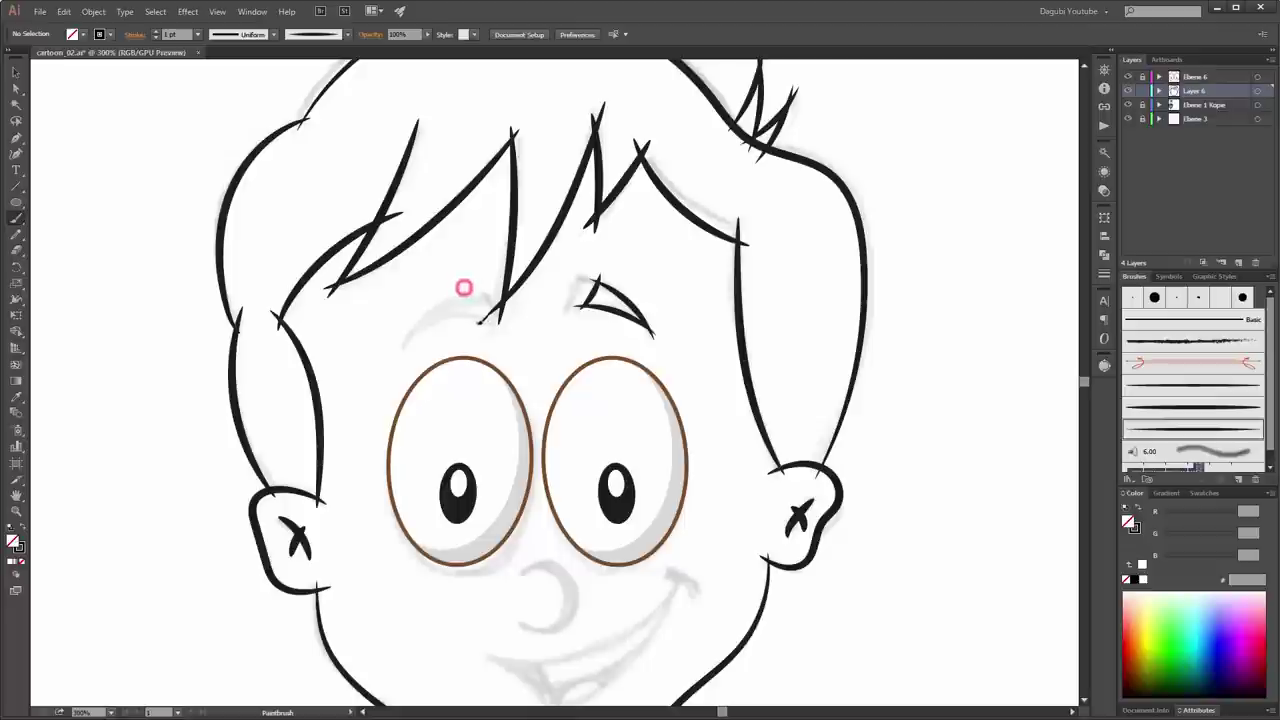
pyautogui.moveTo(463, 288); pyautogui.dragTo(471, 319)
pyautogui.moveTo(401, 350)
pyautogui.mouseDown()
pyautogui.moveTo(466, 293)
pyautogui.moveTo(393, 352)
pyautogui.mouseUp()
# Step: Ink the curled nose, smile, lower lip, teeth and tongue lines
pyautogui.scroll(-4, 636, 596)
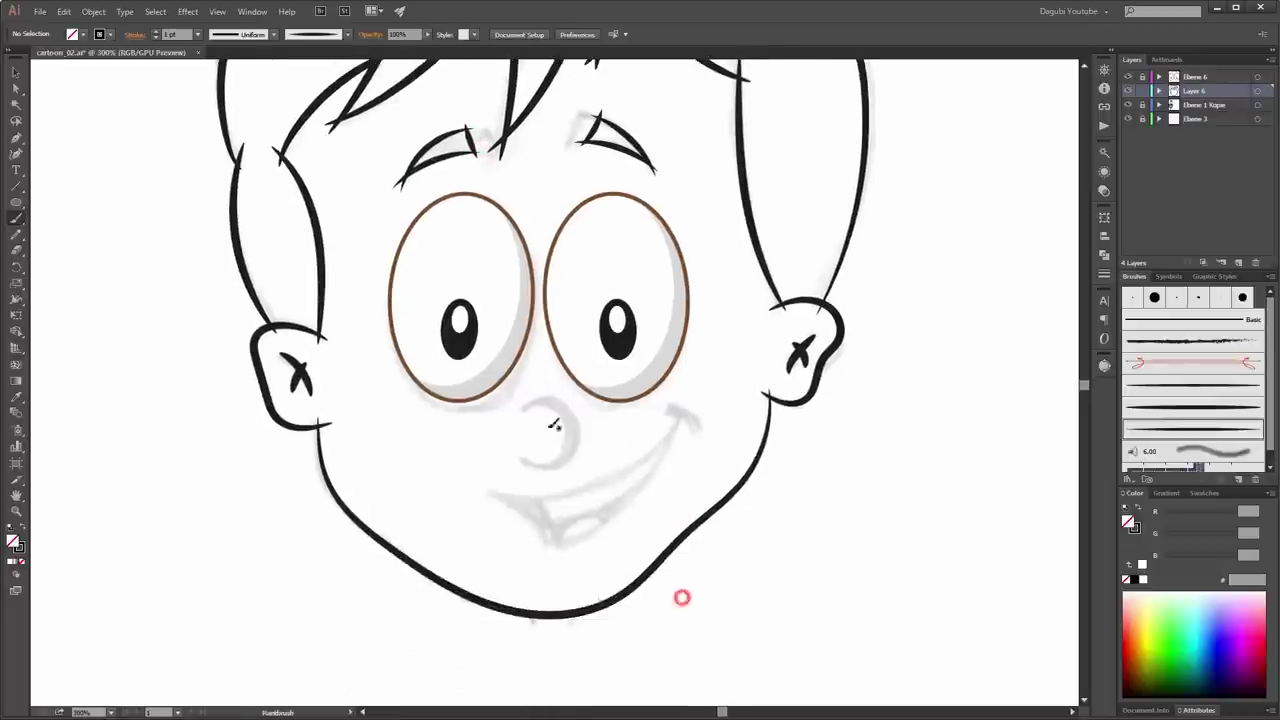
pyautogui.moveTo(528, 404); pyautogui.dragTo(530, 460)
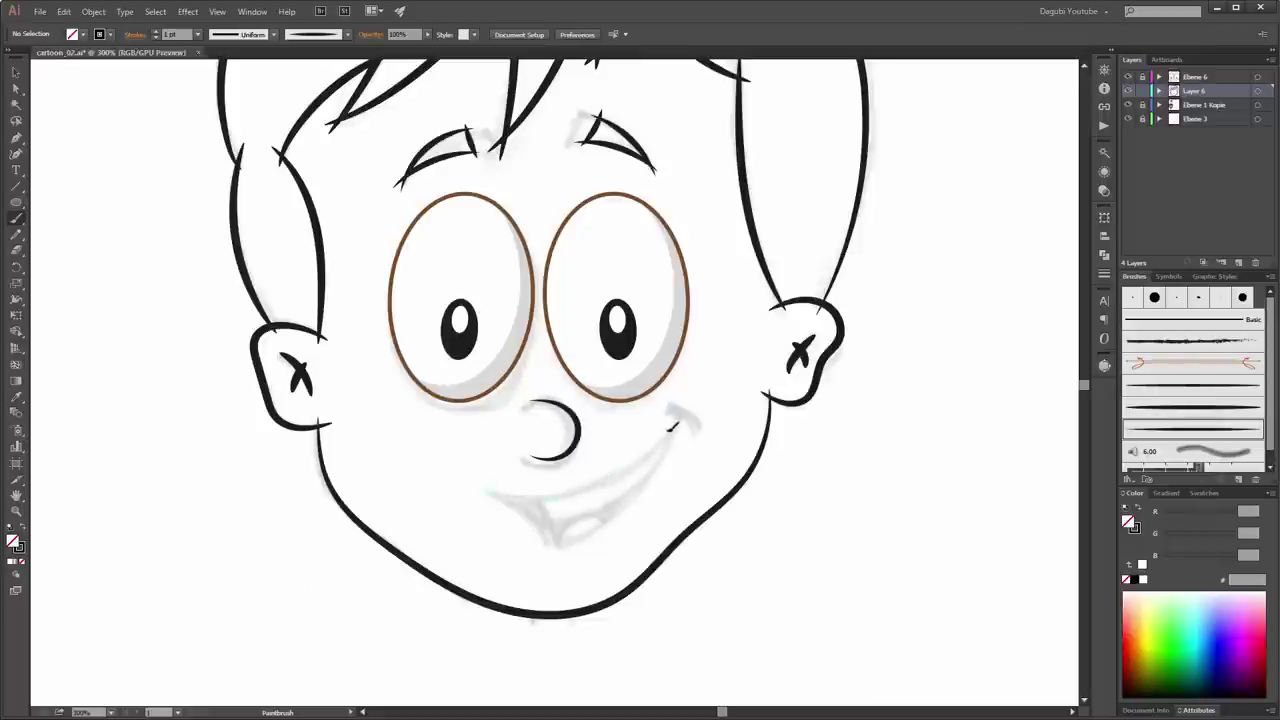
pyautogui.moveTo(486, 493)
pyautogui.mouseDown()
pyautogui.moveTo(676, 418)
pyautogui.moveTo(704, 446)
pyautogui.mouseUp()
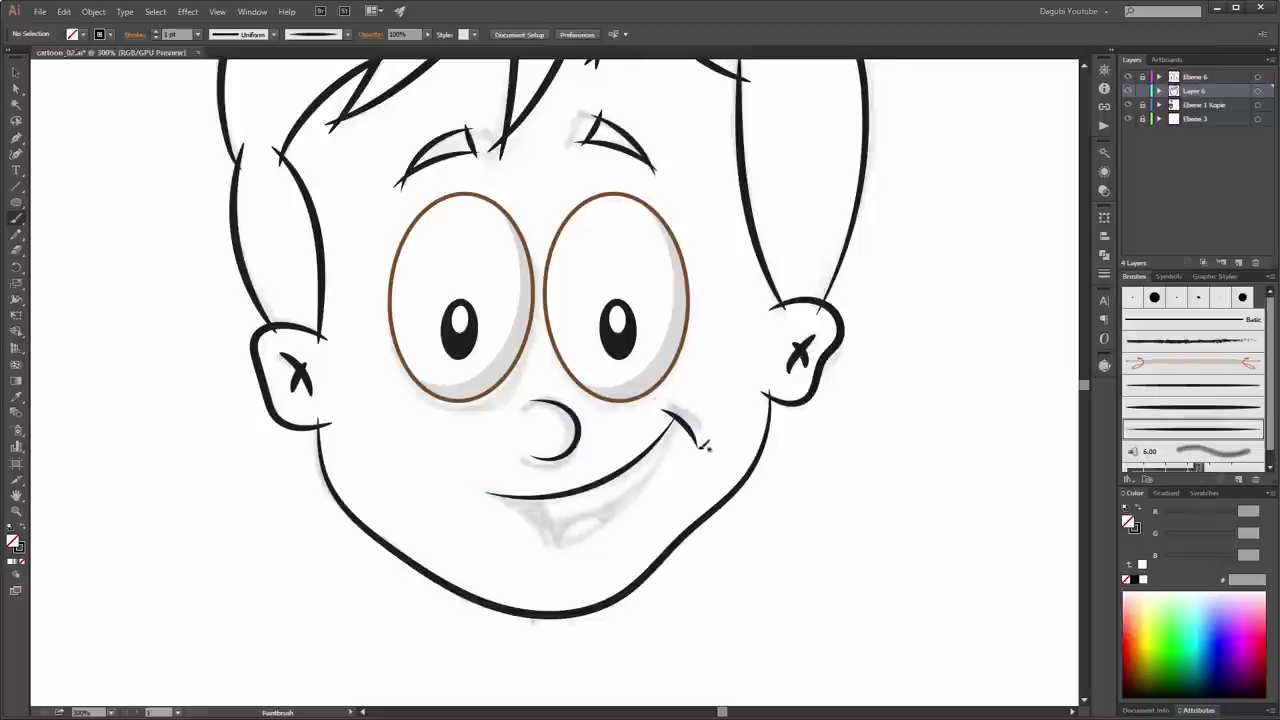
pyautogui.moveTo(492, 490); pyautogui.dragTo(540, 545)
pyautogui.moveTo(674, 430); pyautogui.dragTo(540, 545)
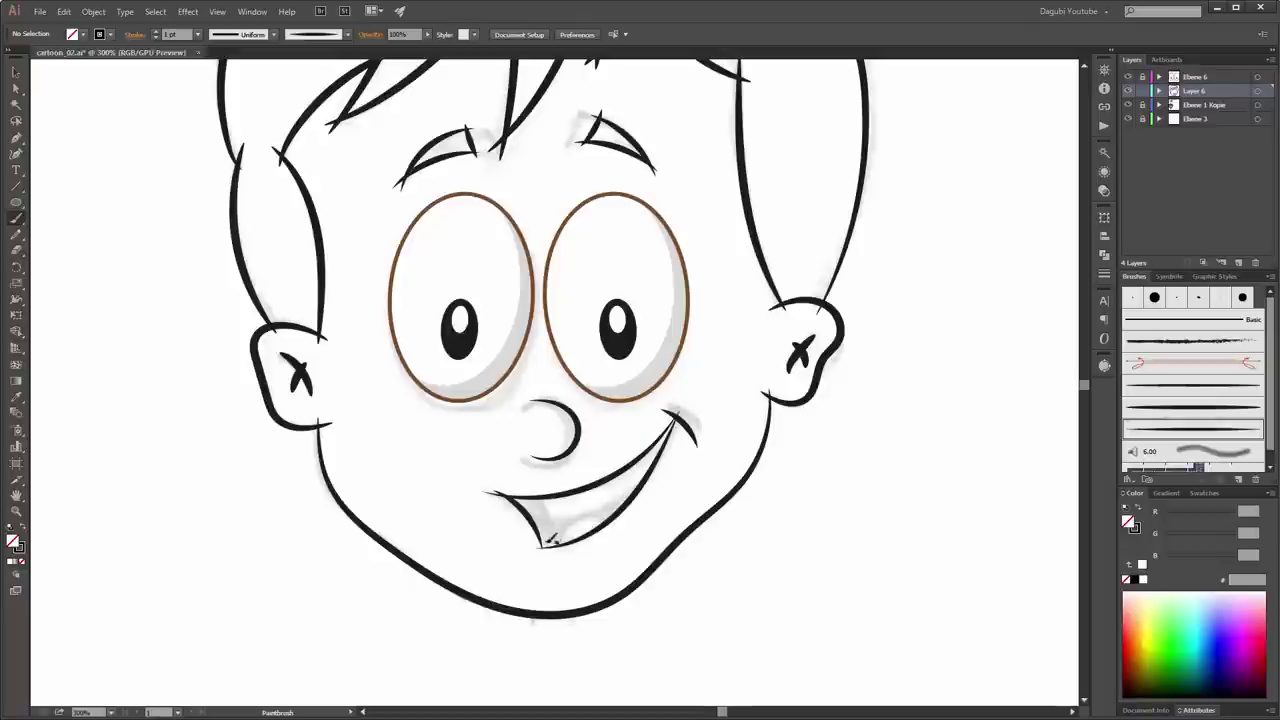
pyautogui.click(516, 524)
pyautogui.moveTo(680, 448); pyautogui.dragTo(520, 522)
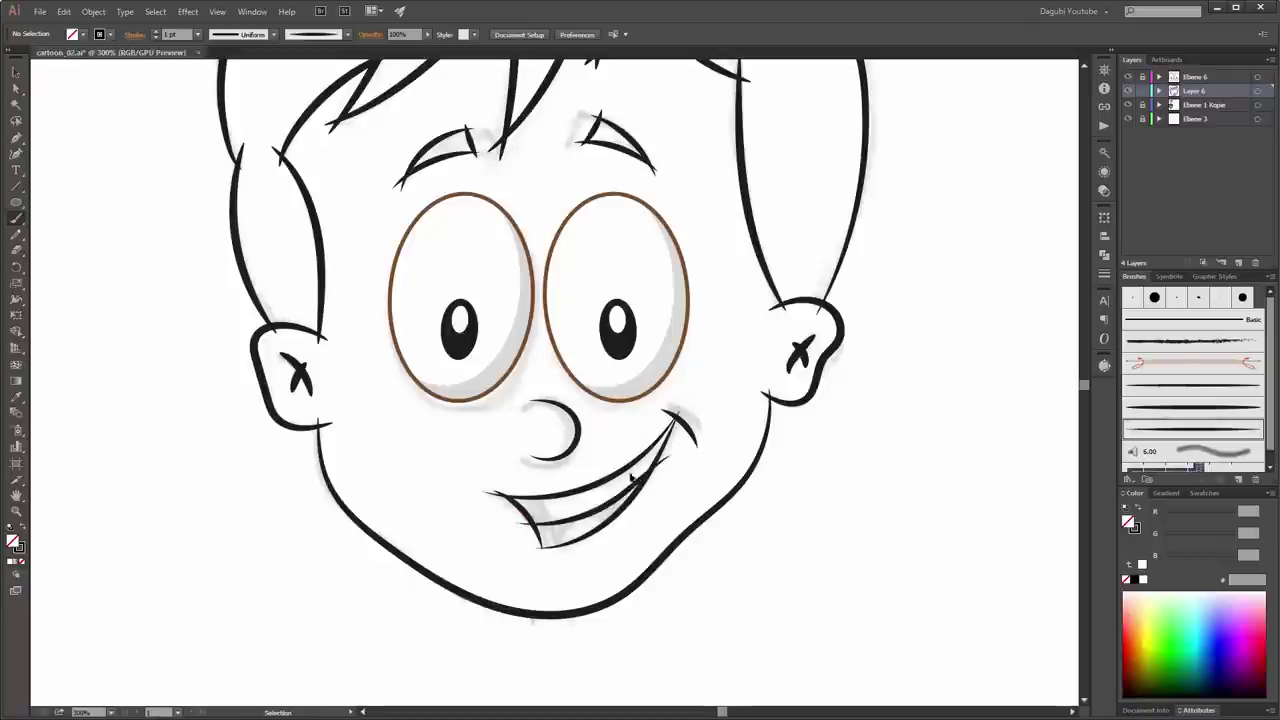
pyautogui.hotkey('ctrl', 'z')
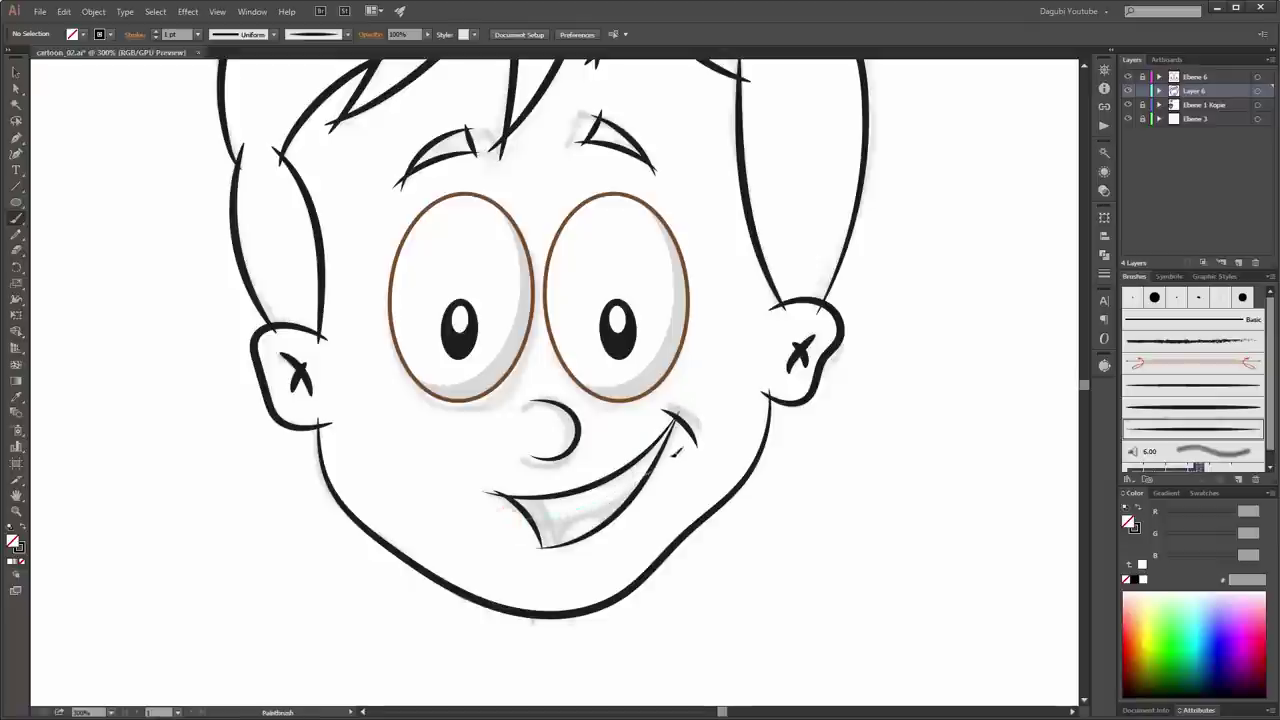
pyautogui.hotkey('ctrl', 'shift', 'z')
pyautogui.moveTo(557, 550); pyautogui.dragTo(620, 530)
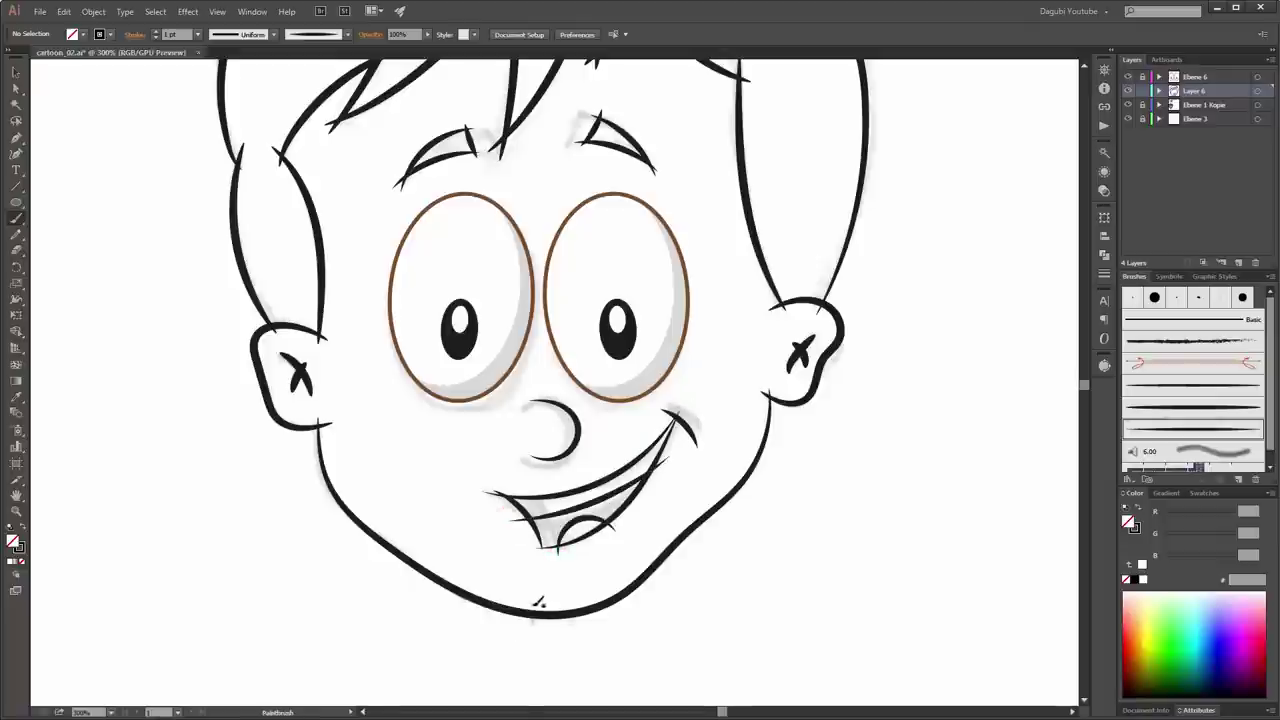
# Step: Draw two short neck strokes below the chin and fit the artboard in view
pyautogui.moveTo(529, 603); pyautogui.dragTo(531, 646)
pyautogui.moveTo(571, 603); pyautogui.dragTo(569, 644)
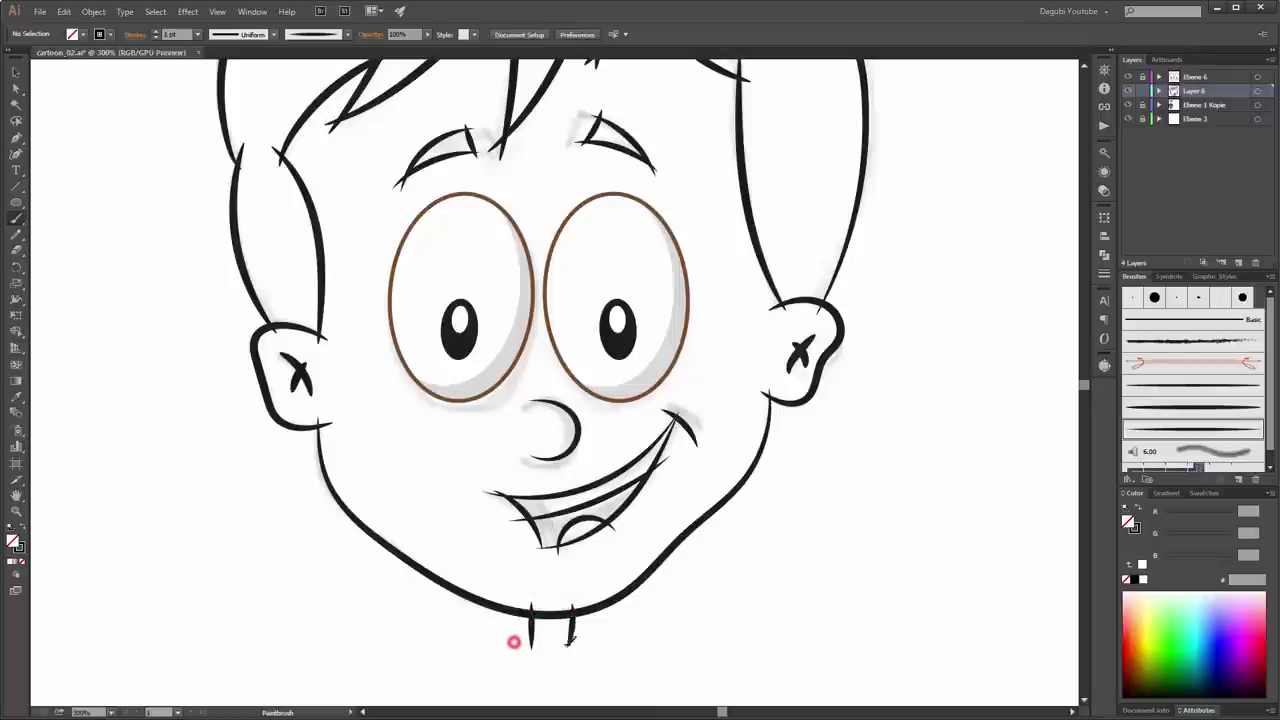
pyautogui.hotkey('ctrl', '-')
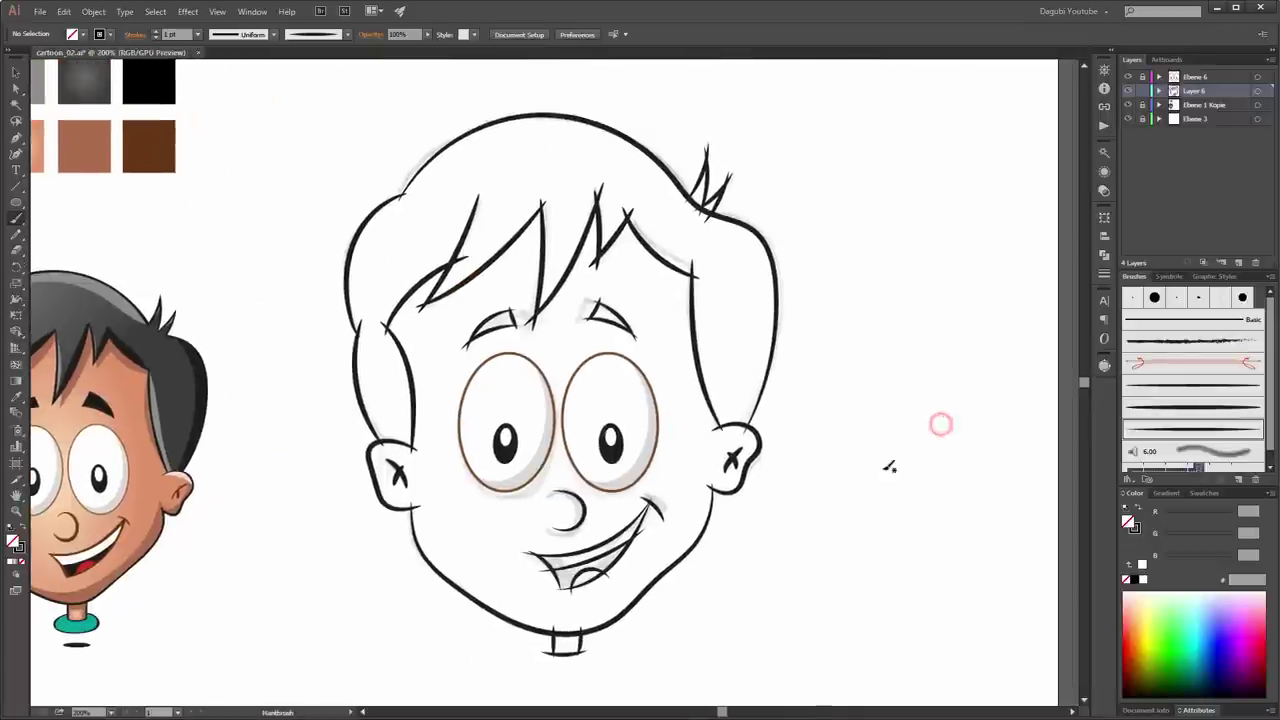
pyautogui.hotkey('ctrl', '0')
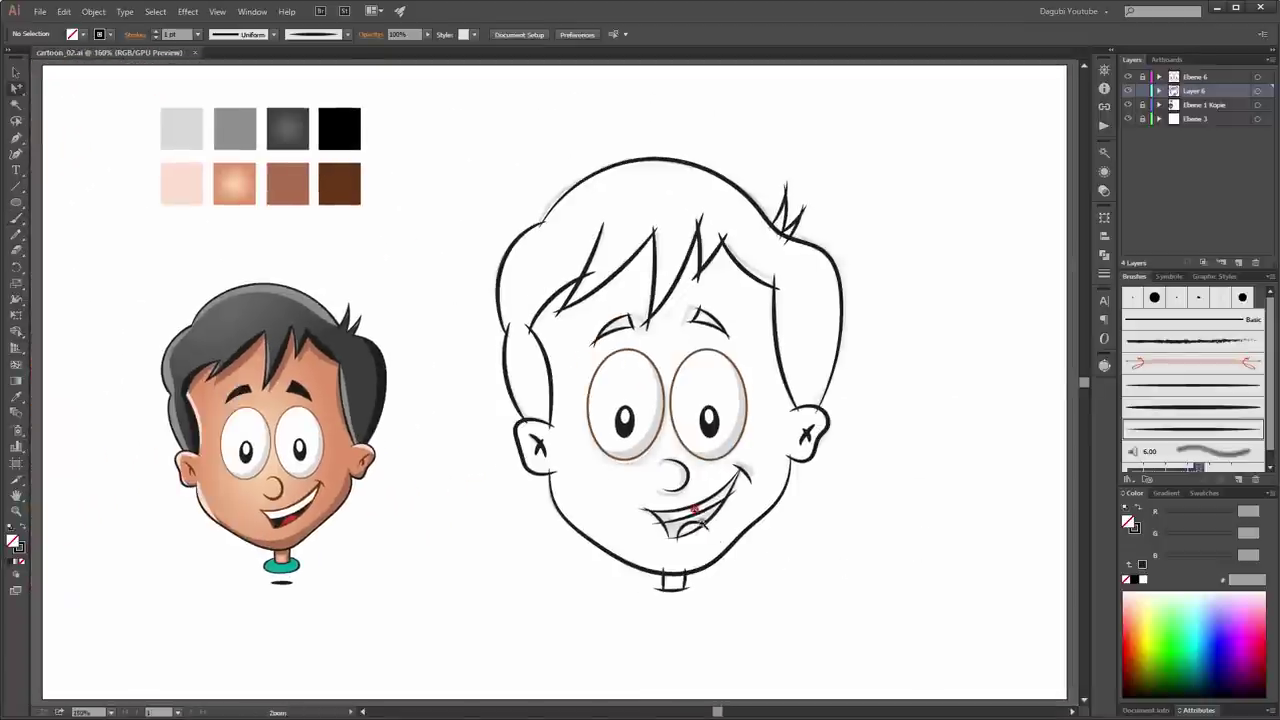
# Step: Rotate the mouth strokes slightly clockwise with Free Transform and nudge them right
pyautogui.moveTo(695, 508)
pyautogui.mouseDown()
pyautogui.moveTo(834, 640)
pyautogui.moveTo(903, 680)
pyautogui.mouseUp()
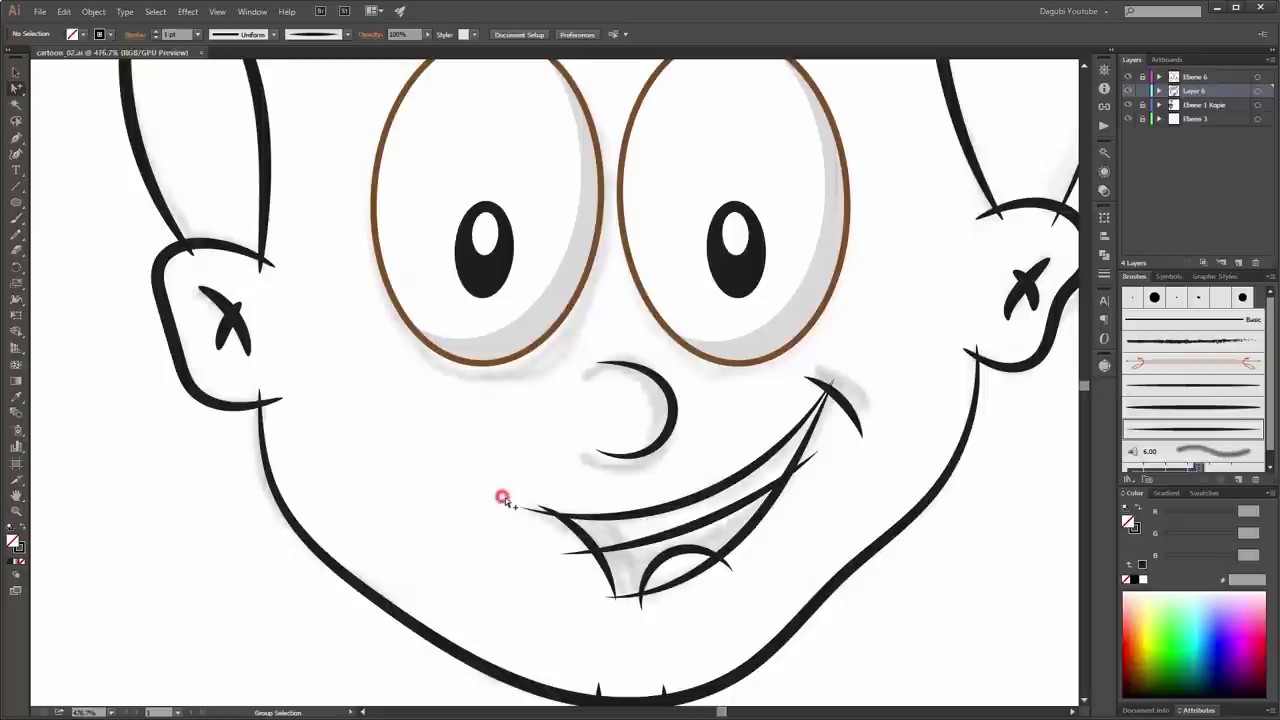
pyautogui.moveTo(502, 498); pyautogui.dragTo(750, 605)
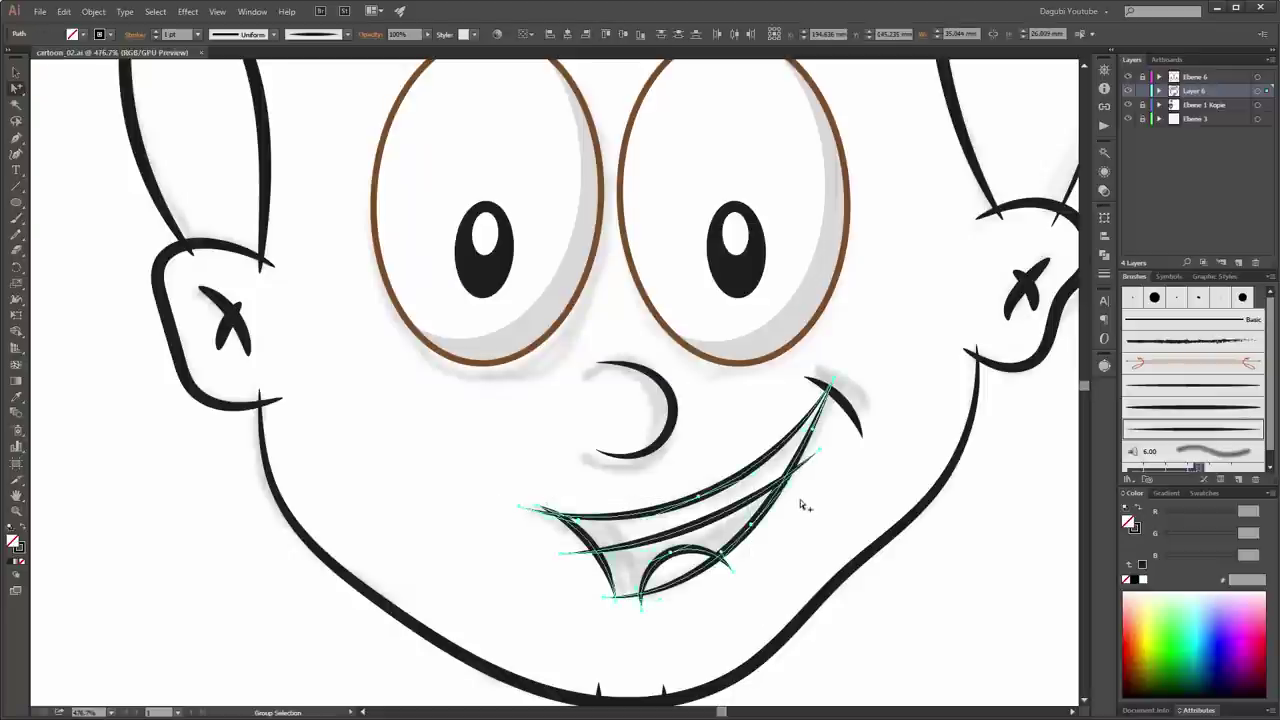
pyautogui.press('e')
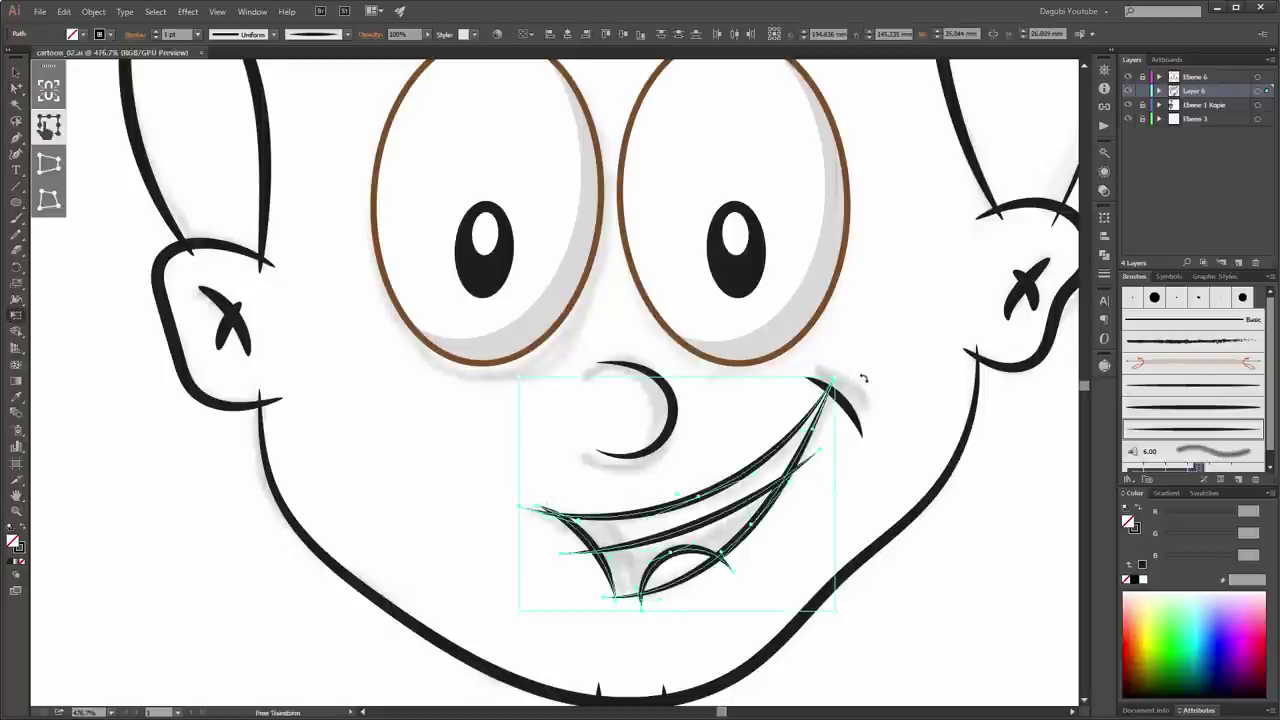
pyautogui.moveTo(863, 378); pyautogui.dragTo(869, 393)
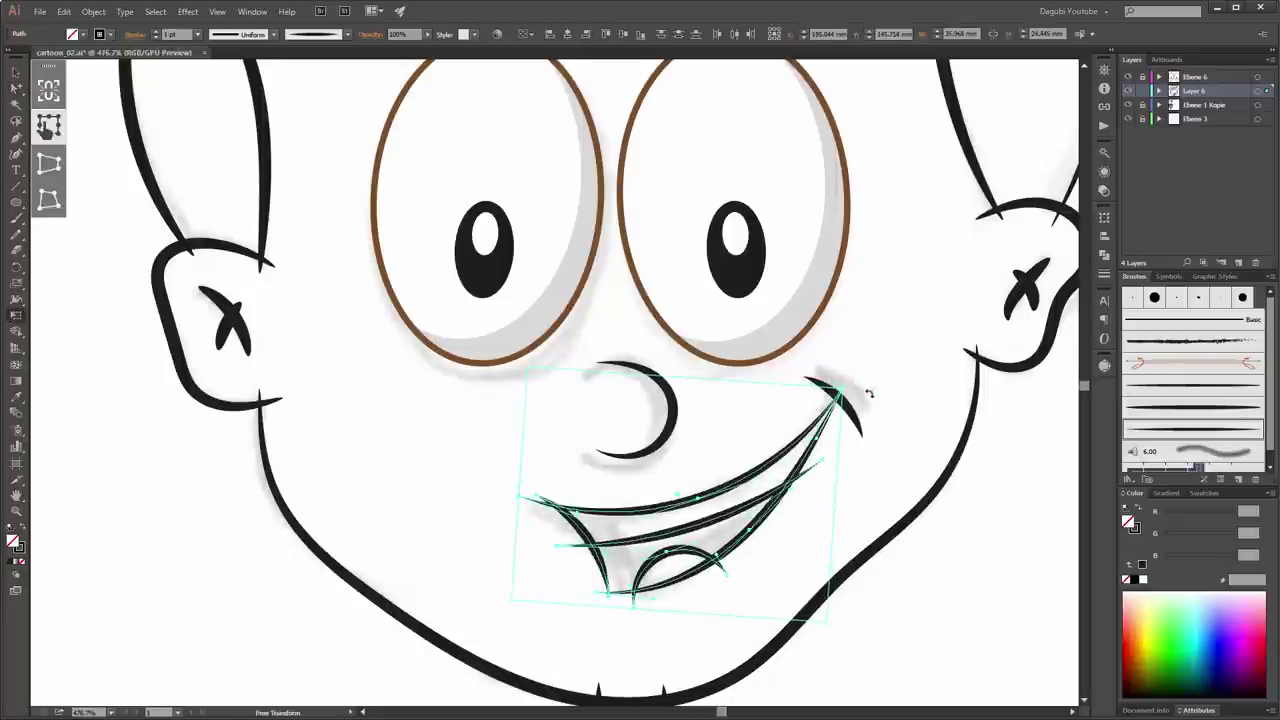
pyautogui.moveTo(816, 445); pyautogui.dragTo(820, 446)
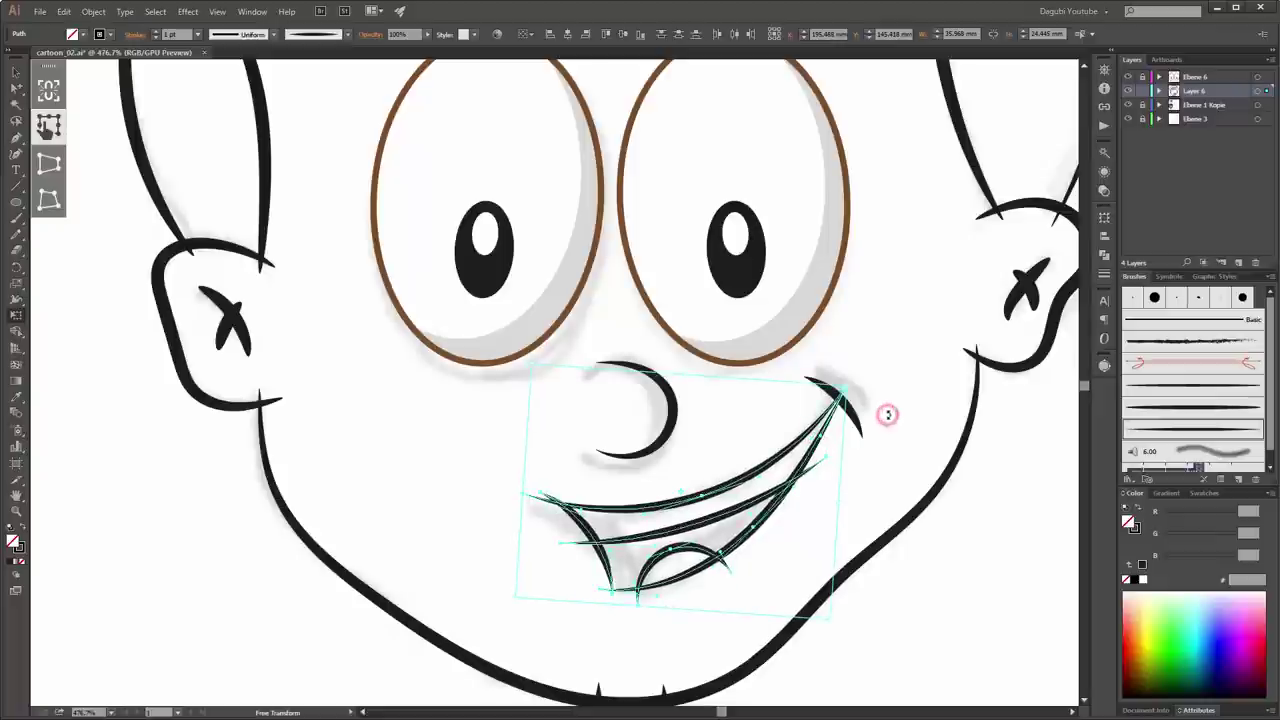
pyautogui.click(1015, 531)
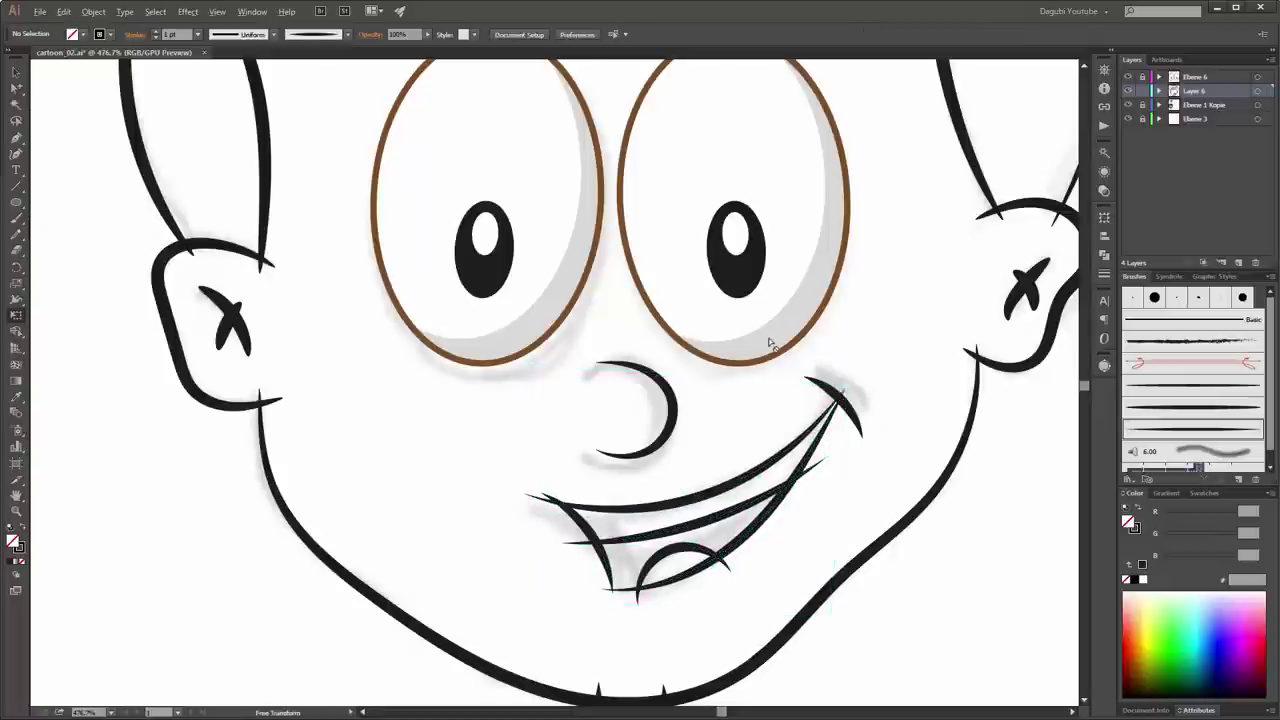
pyautogui.scroll(-3, 770, 342)
pyautogui.moveTo(723, 137); pyautogui.dragTo(745, 247)
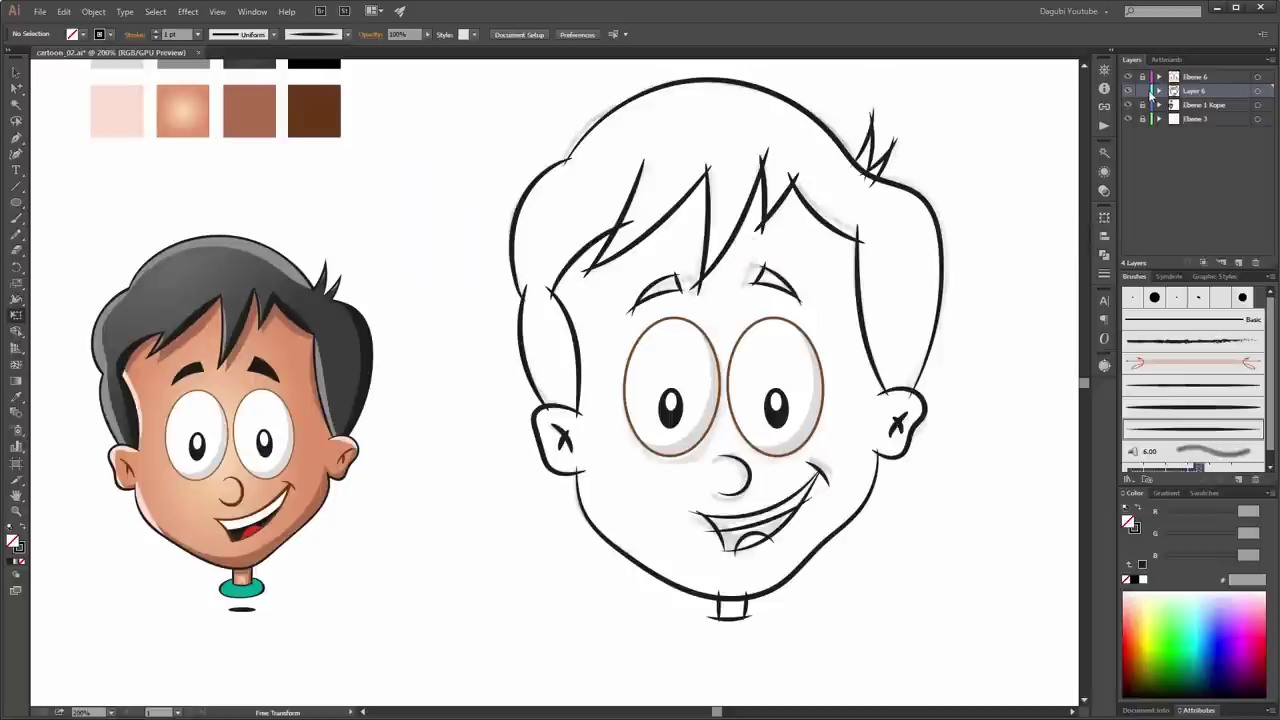
# Step: Select all line art on Layer 6 and apply Expand Appearance
pyautogui.click(1257, 91)
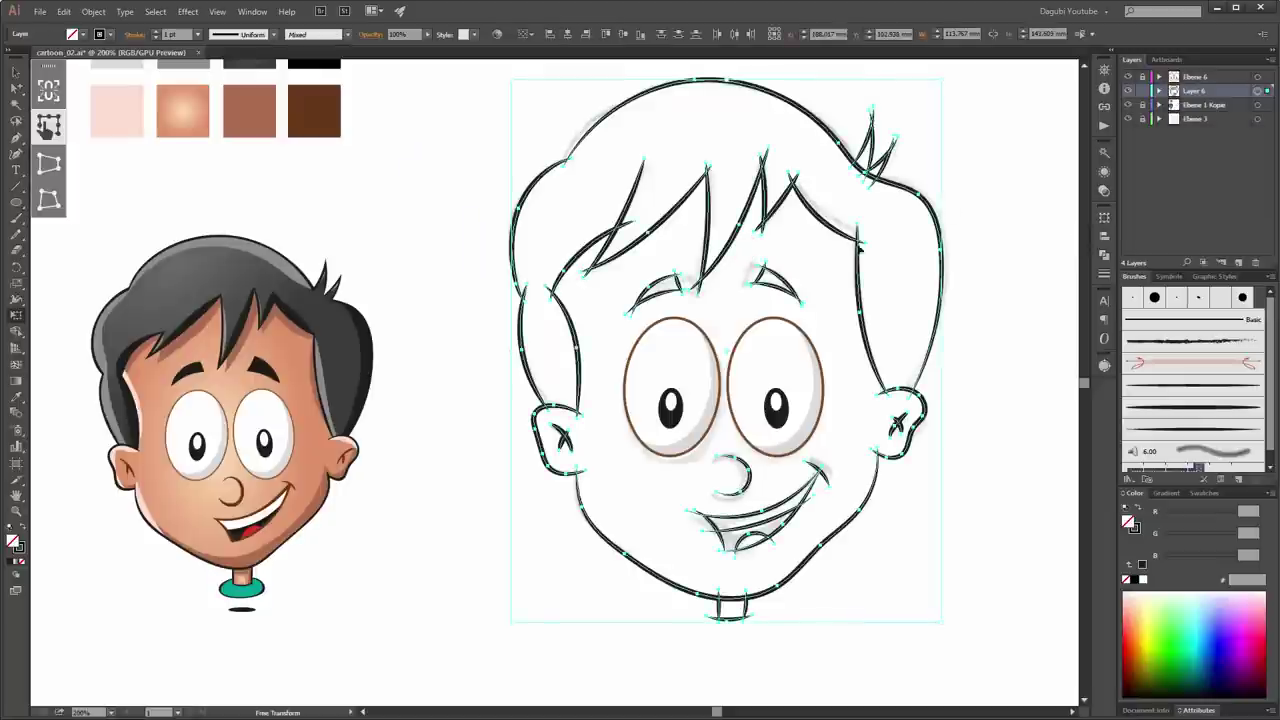
pyautogui.click(93, 11)
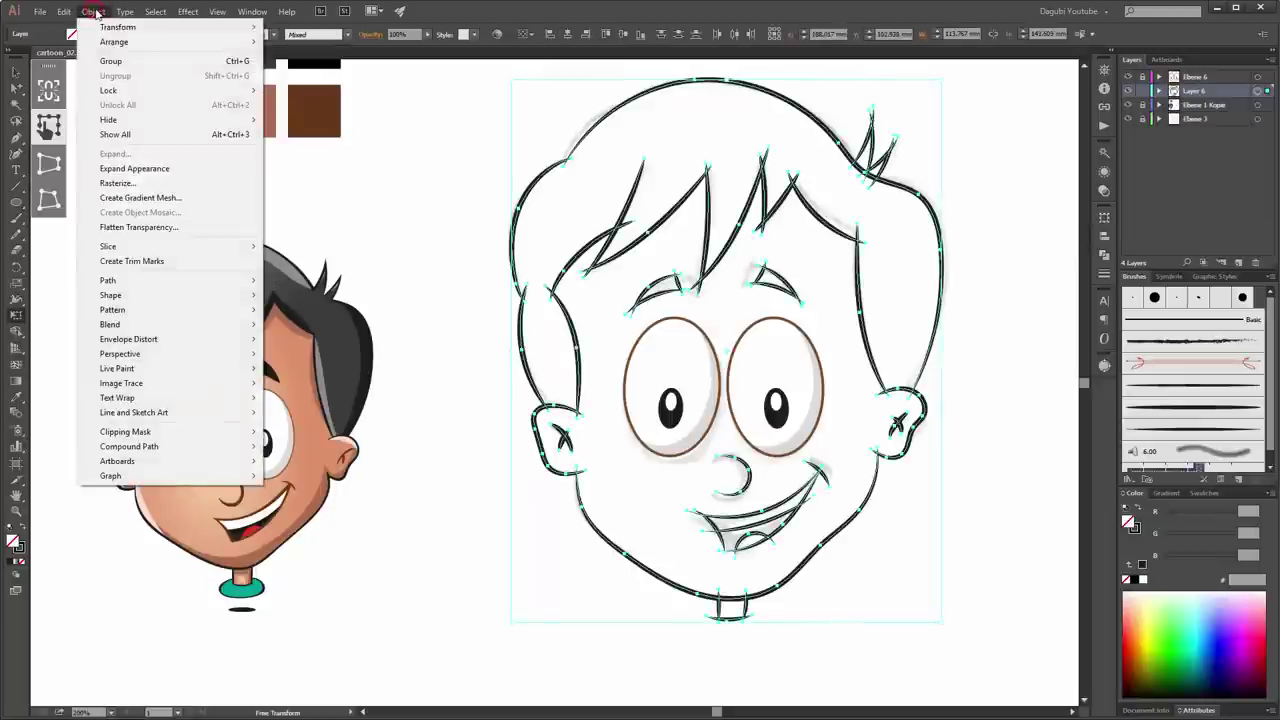
pyautogui.click(137, 170)
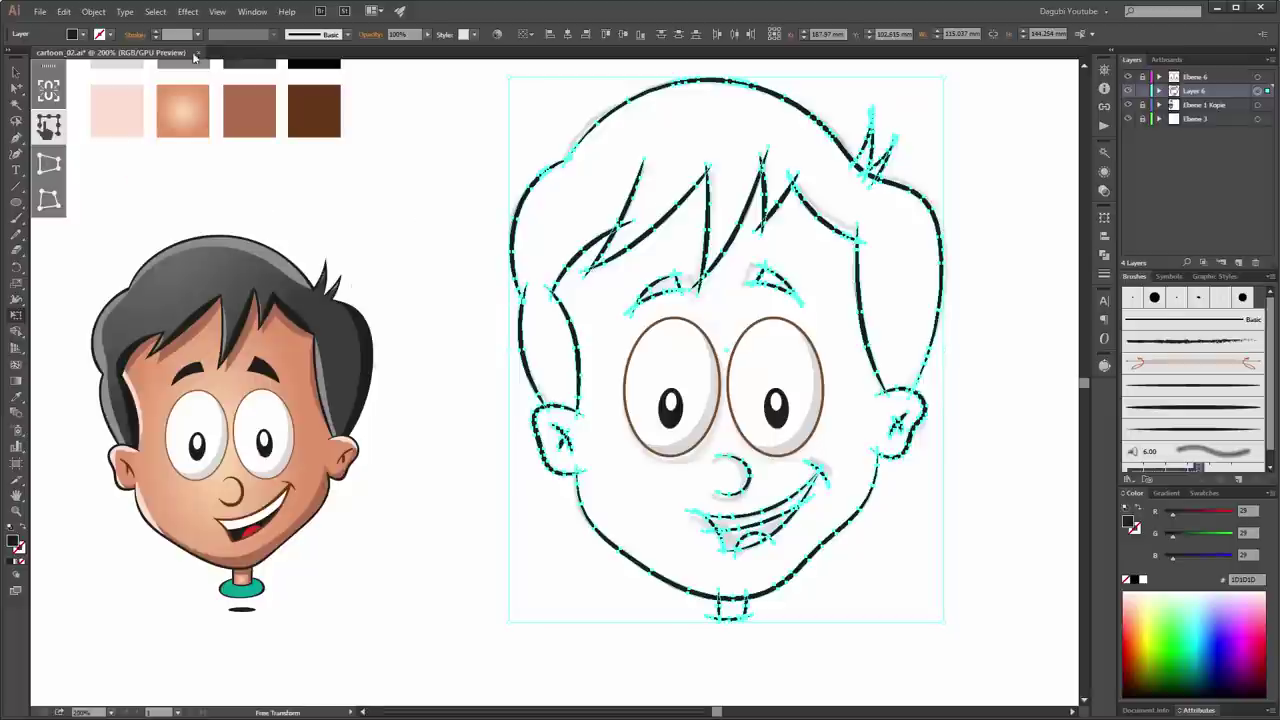
# Step: Make the line art a Live Paint group, then expand it into plain paths
pyautogui.click(93, 11)
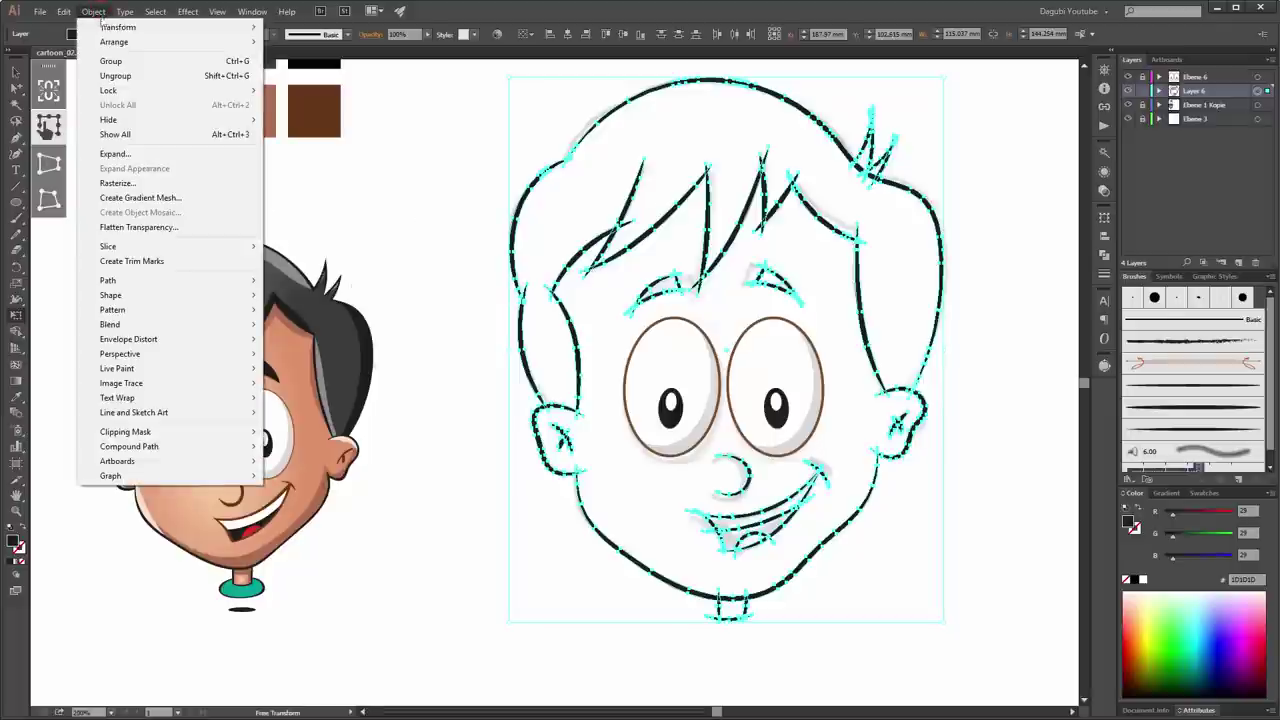
pyautogui.moveTo(117, 368)
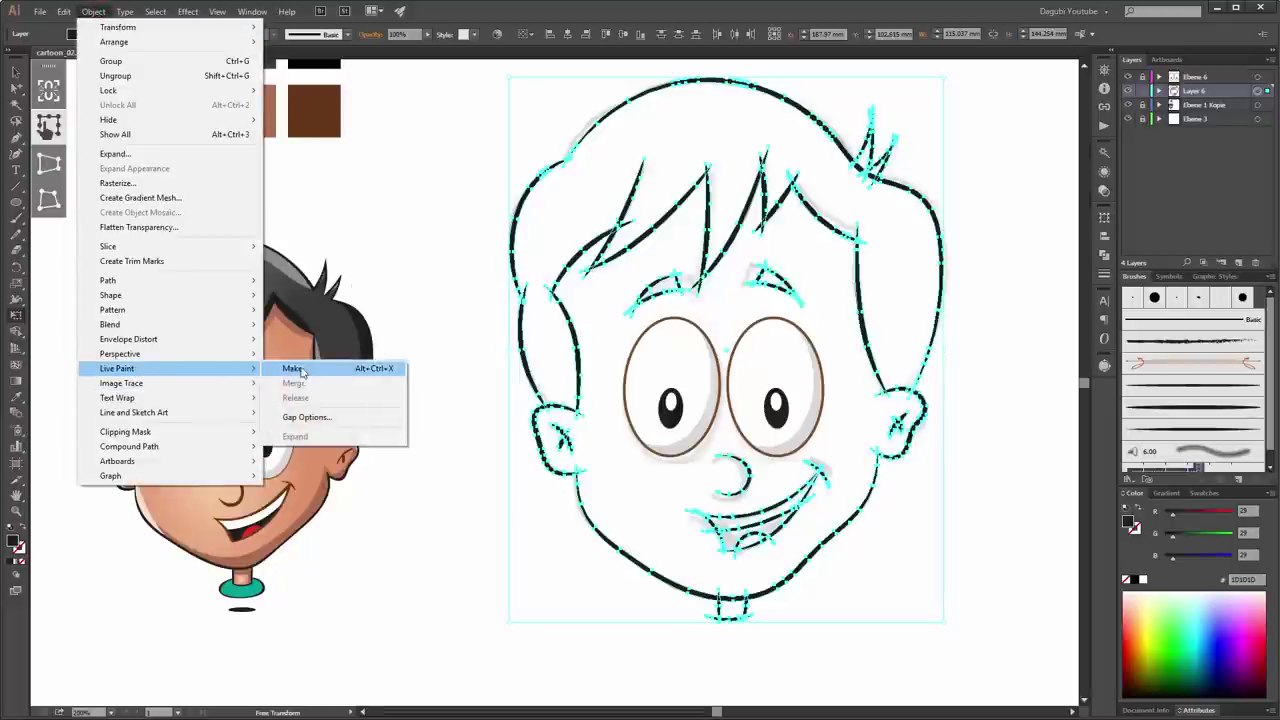
pyautogui.click(304, 372)
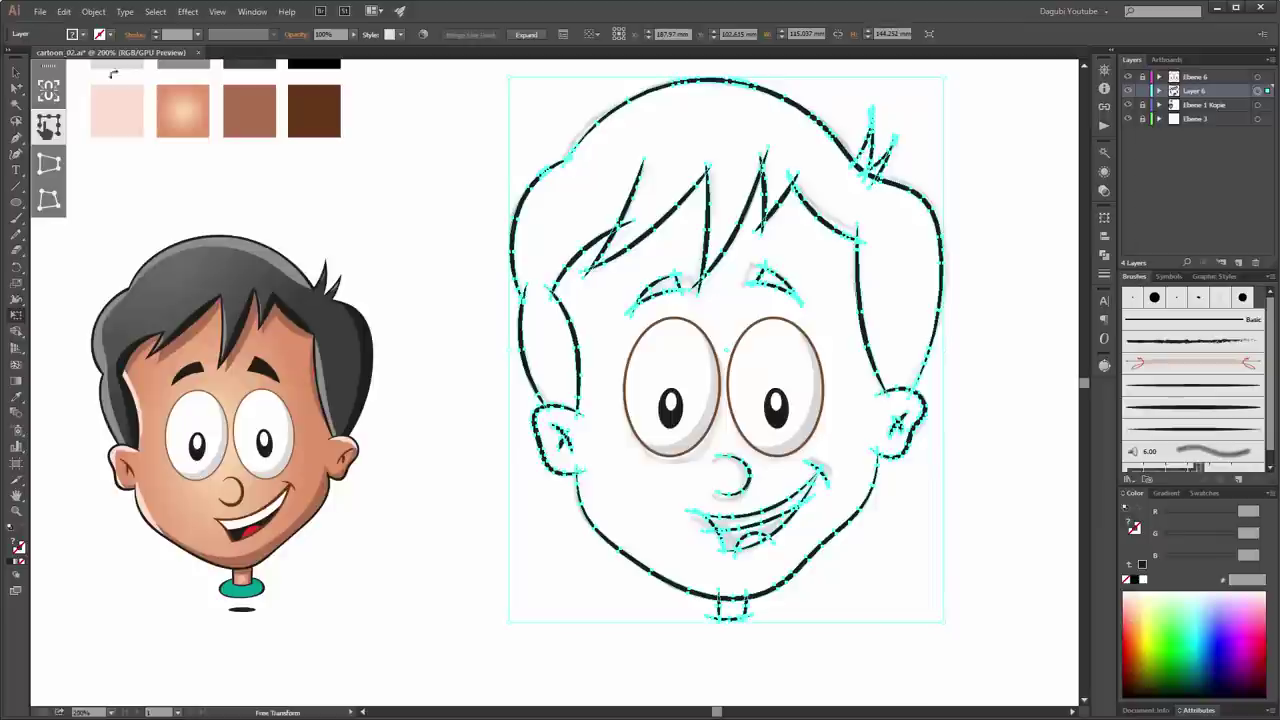
pyautogui.click(93, 11)
pyautogui.moveTo(117, 368)
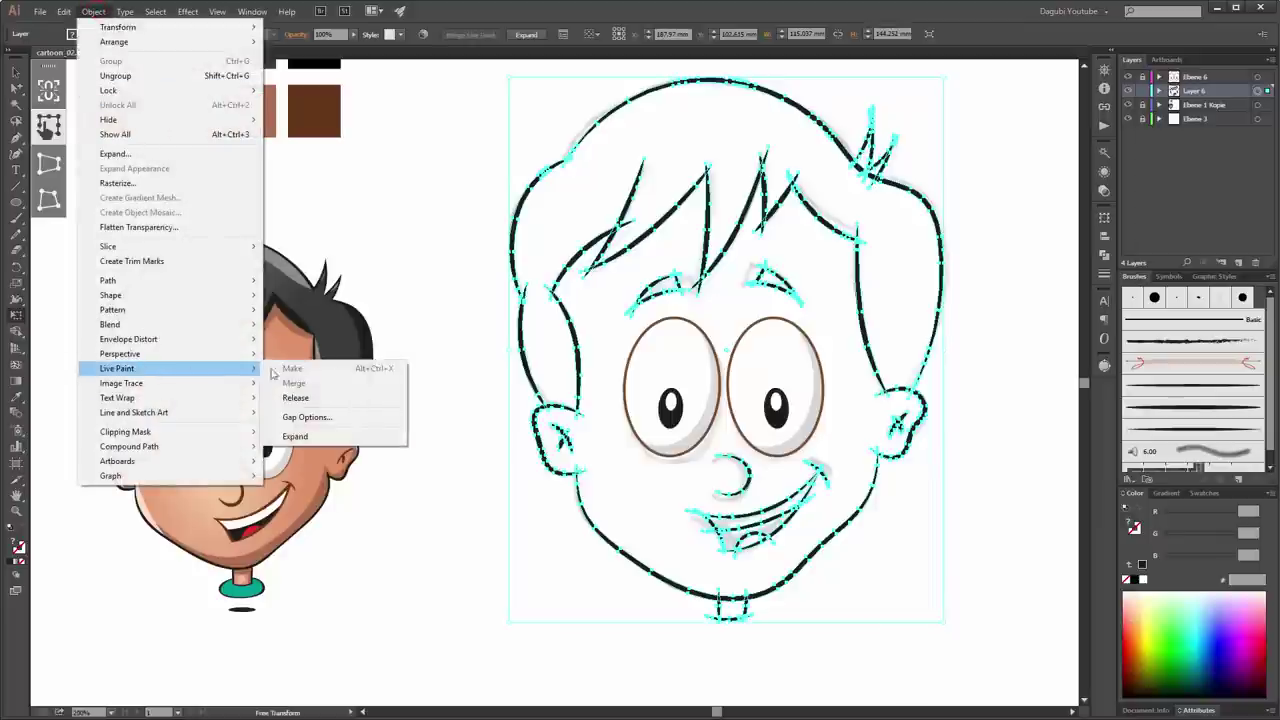
pyautogui.click(296, 437)
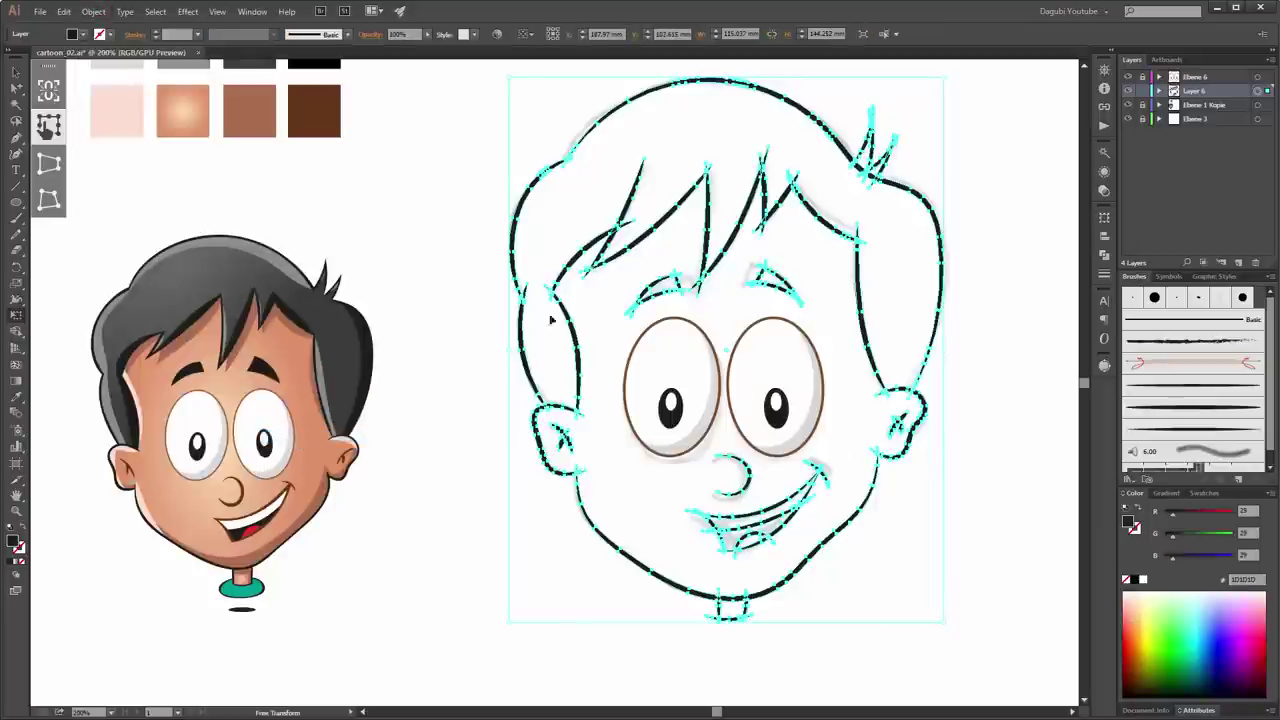
pyautogui.press('z')
pyautogui.moveTo(560, 420); pyautogui.dragTo(681, 501)
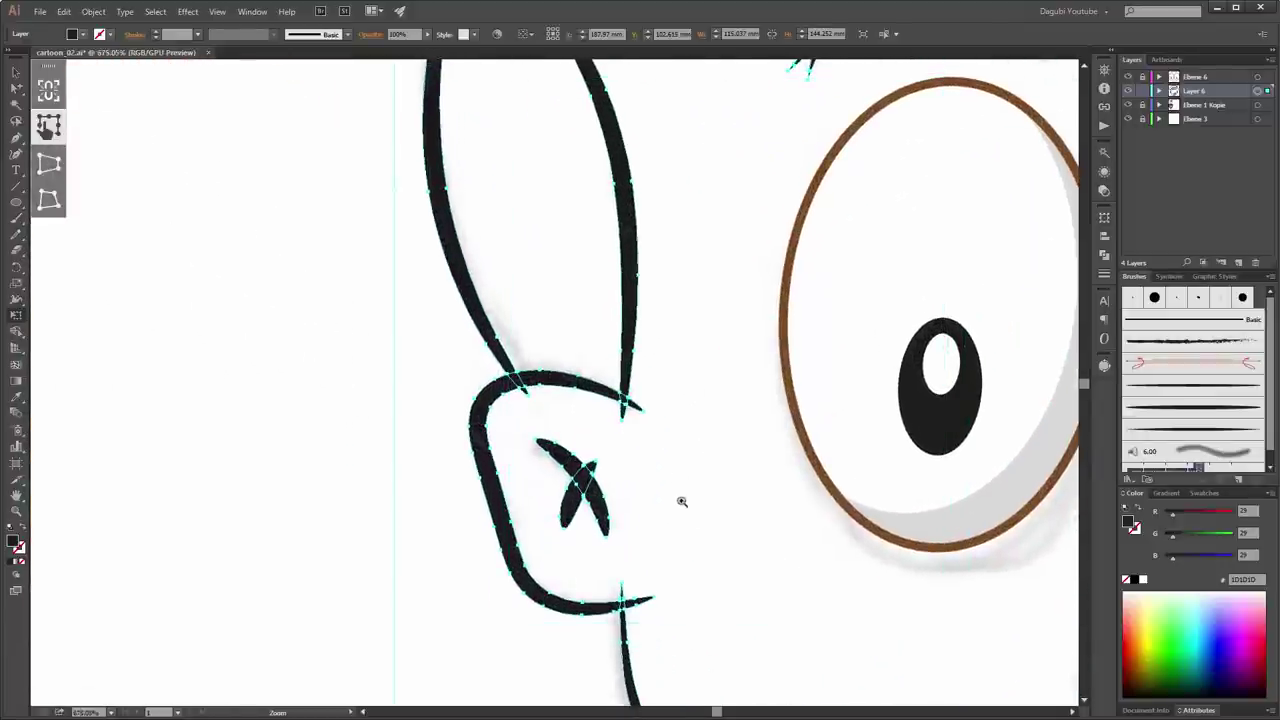
# Step: Zoom in on the left ear and try selecting the stroke ends at its top
pyautogui.click(652, 445)
pyautogui.press('space')
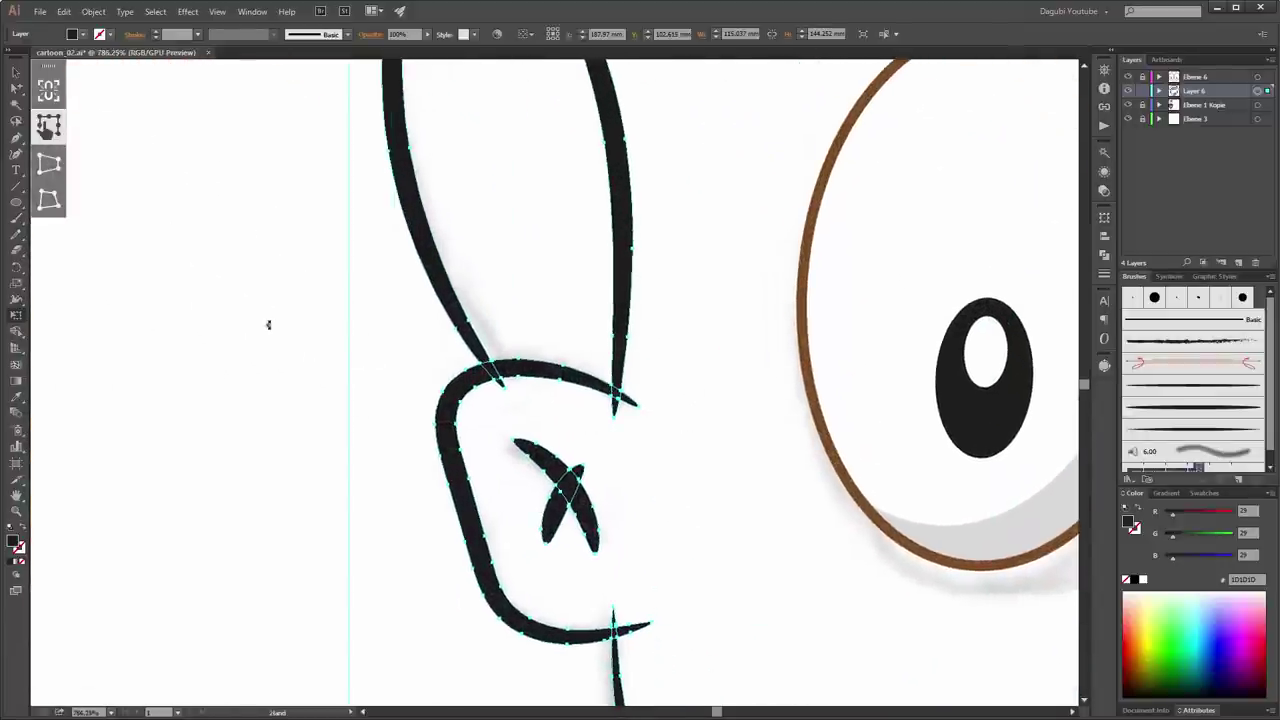
pyautogui.click(288, 356)
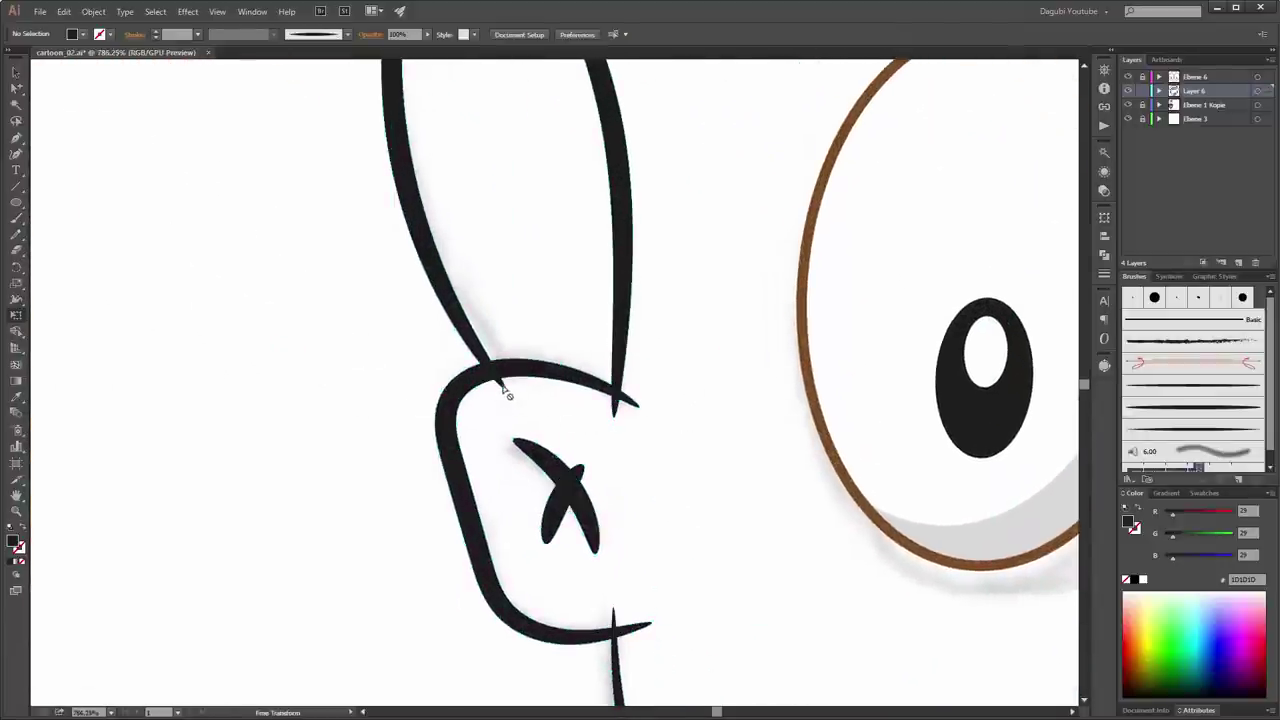
pyautogui.click(16, 88)
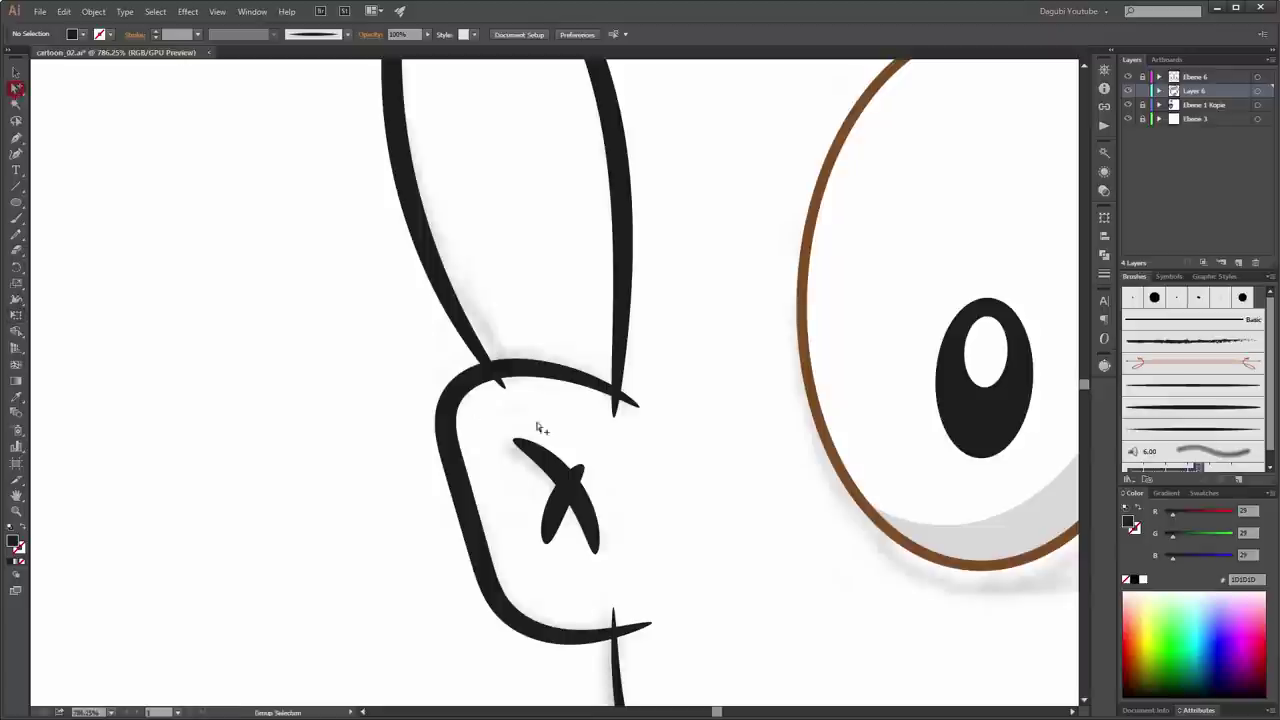
pyautogui.click(505, 390)
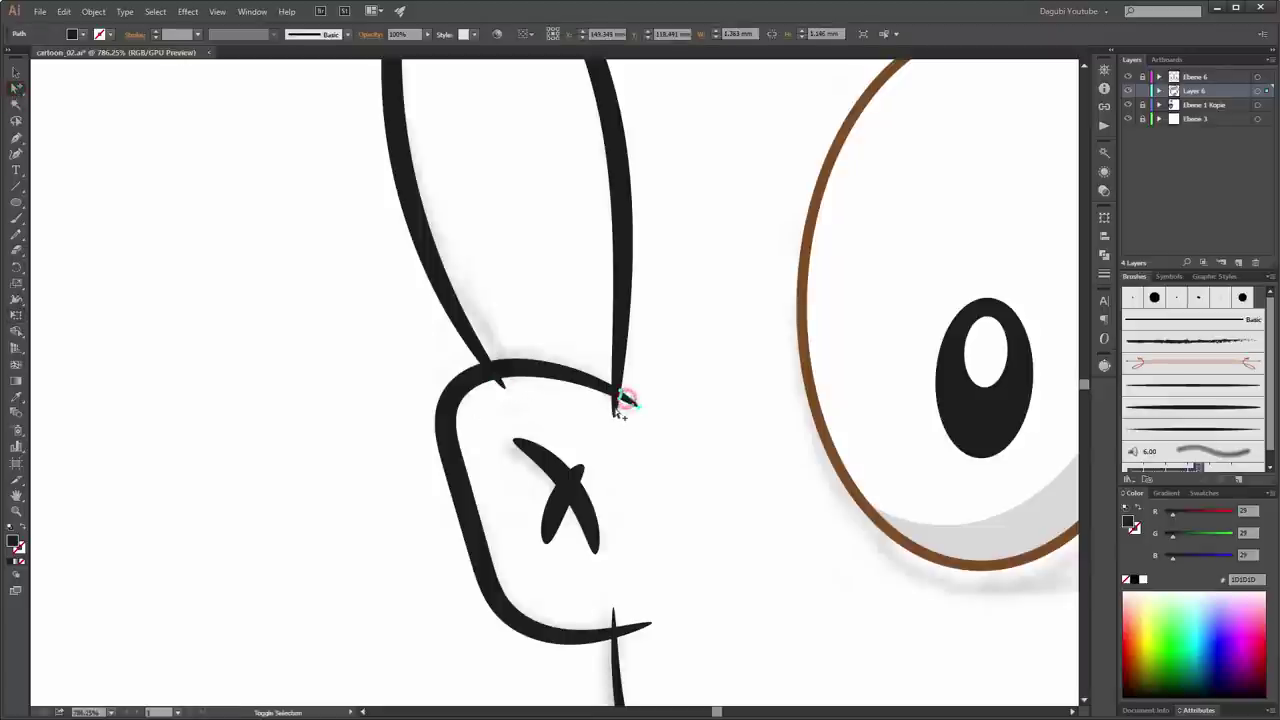
pyautogui.keyDown('shift'); pyautogui.click(622, 401); pyautogui.keyUp('shift')
pyautogui.click(386, 414)
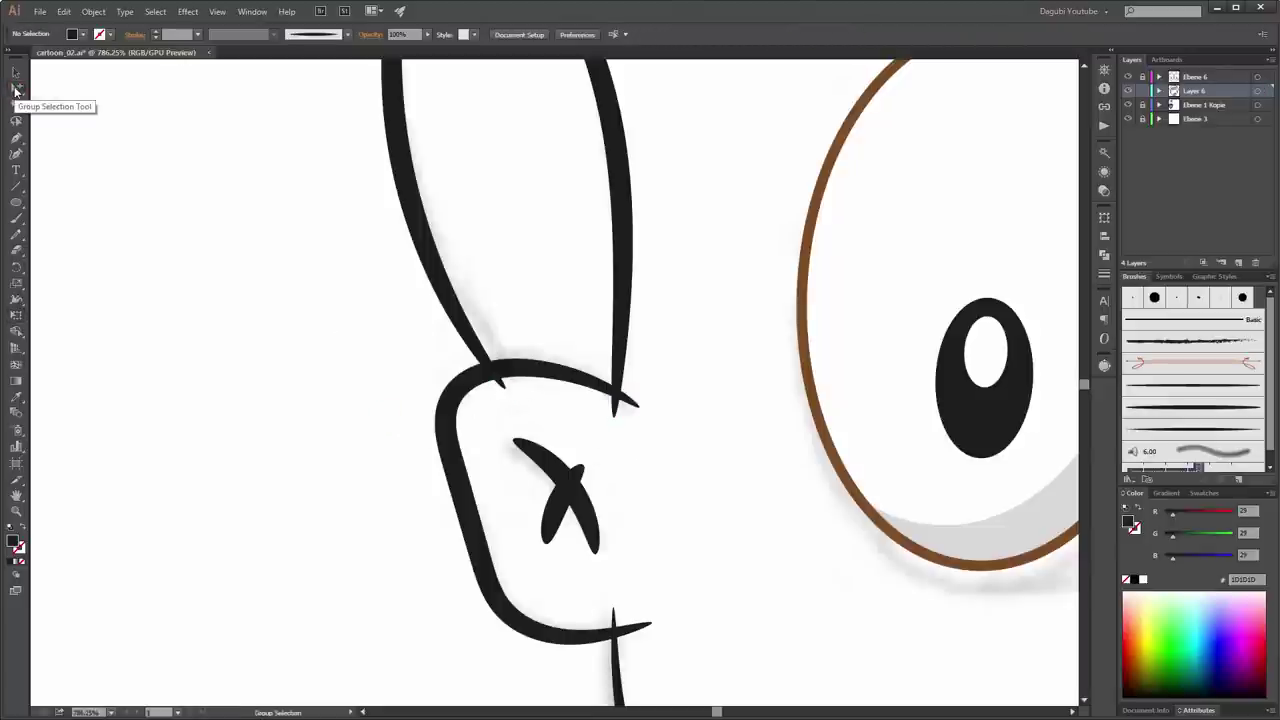
# Step: Delete the three small stray stroke pieces at the ear junctions using Group Selection
pyautogui.click(17, 89)
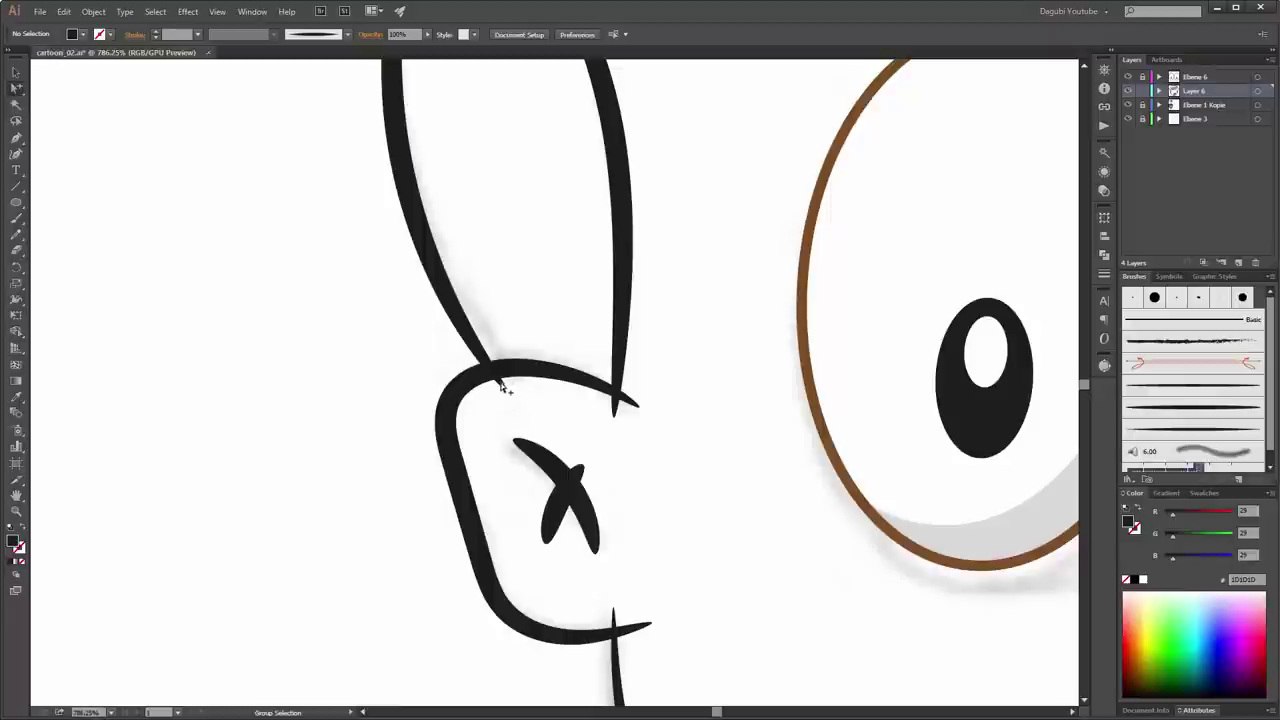
pyautogui.click(501, 384)
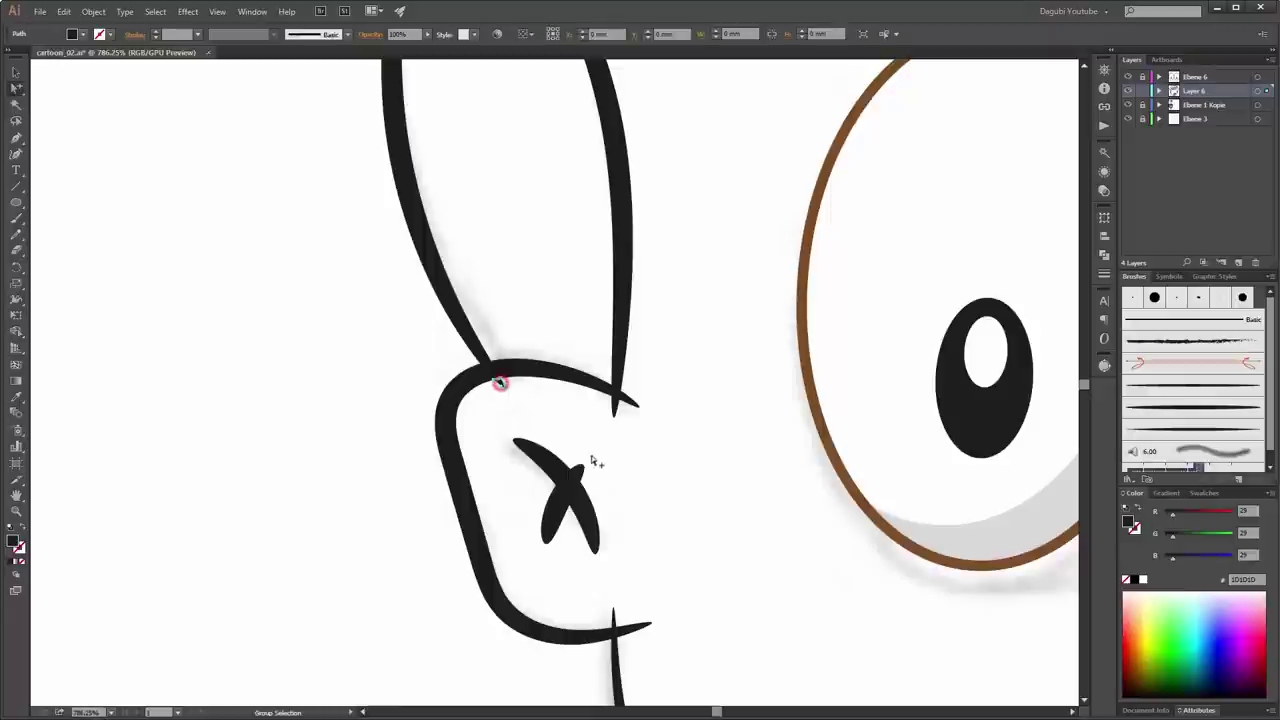
pyautogui.keyDown('shift'); pyautogui.click(614, 408); pyautogui.keyUp('shift')
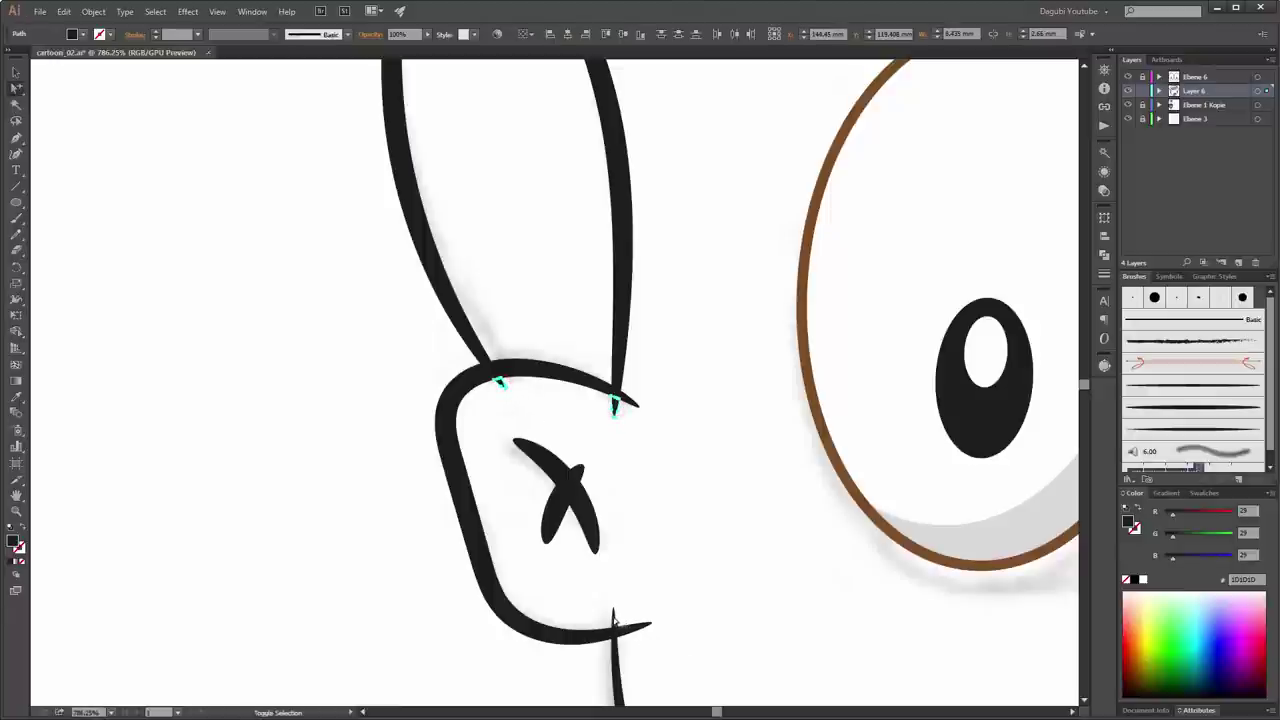
pyautogui.keyDown('shift'); pyautogui.click(633, 634); pyautogui.keyUp('shift')
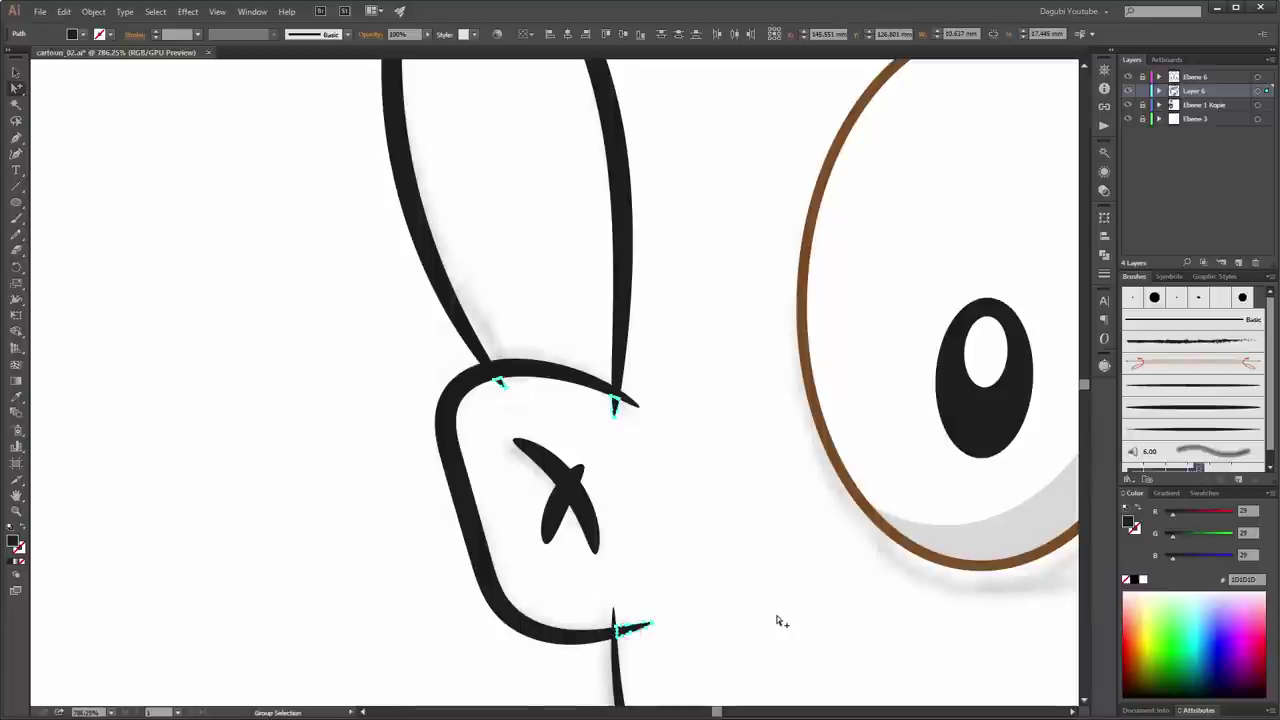
pyautogui.press('Delete')
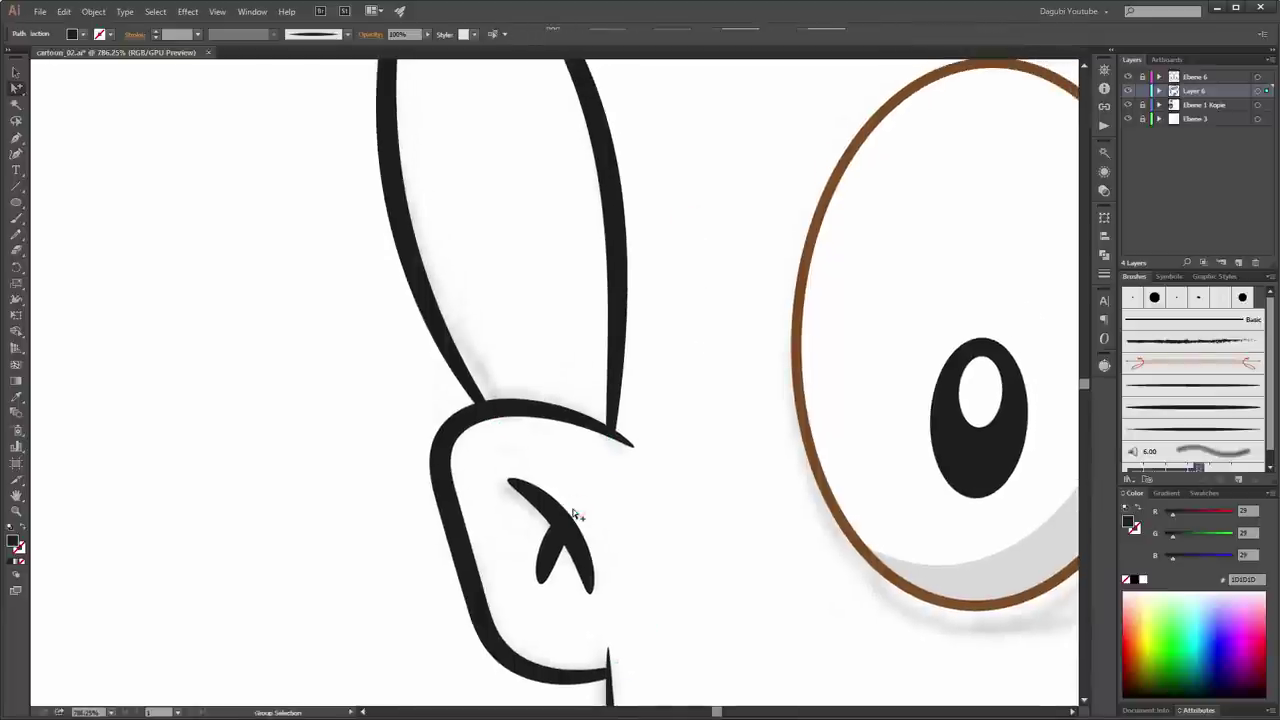
pyautogui.moveTo(697, 225); pyautogui.dragTo(640, 597)
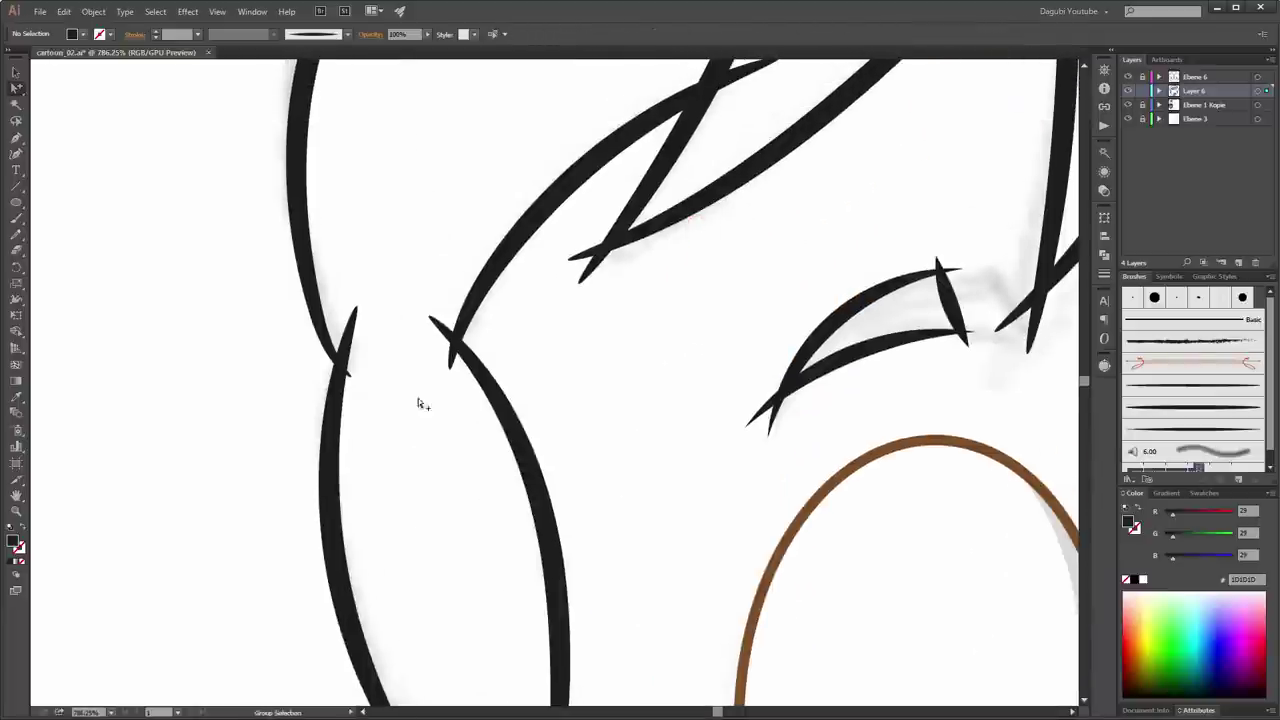
# Step: Select the overlapping stroke tips at the left, middle and upper line crossings
pyautogui.moveTo(352, 333); pyautogui.dragTo(346, 364)
pyautogui.moveTo(438, 324); pyautogui.dragTo(450, 354)
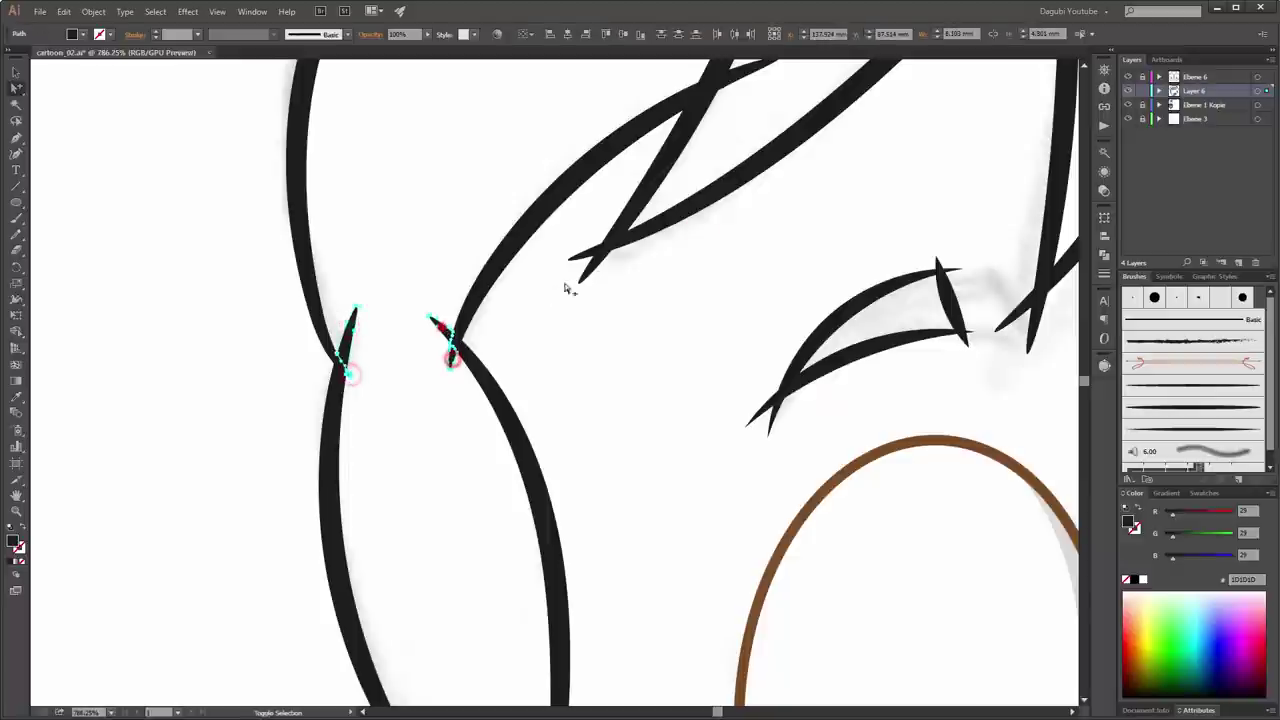
pyautogui.moveTo(596, 270)
pyautogui.mouseDown()
pyautogui.moveTo(580, 258)
pyautogui.moveTo(689, 329)
pyautogui.mouseUp()
pyautogui.scroll(3, 509, 189)
pyautogui.hotkey('ctrl', '-')
pyautogui.click(486, 163)
pyautogui.moveTo(853, 130); pyautogui.dragTo(928, 190)
pyautogui.moveTo(849, 597); pyautogui.dragTo(885, 522)
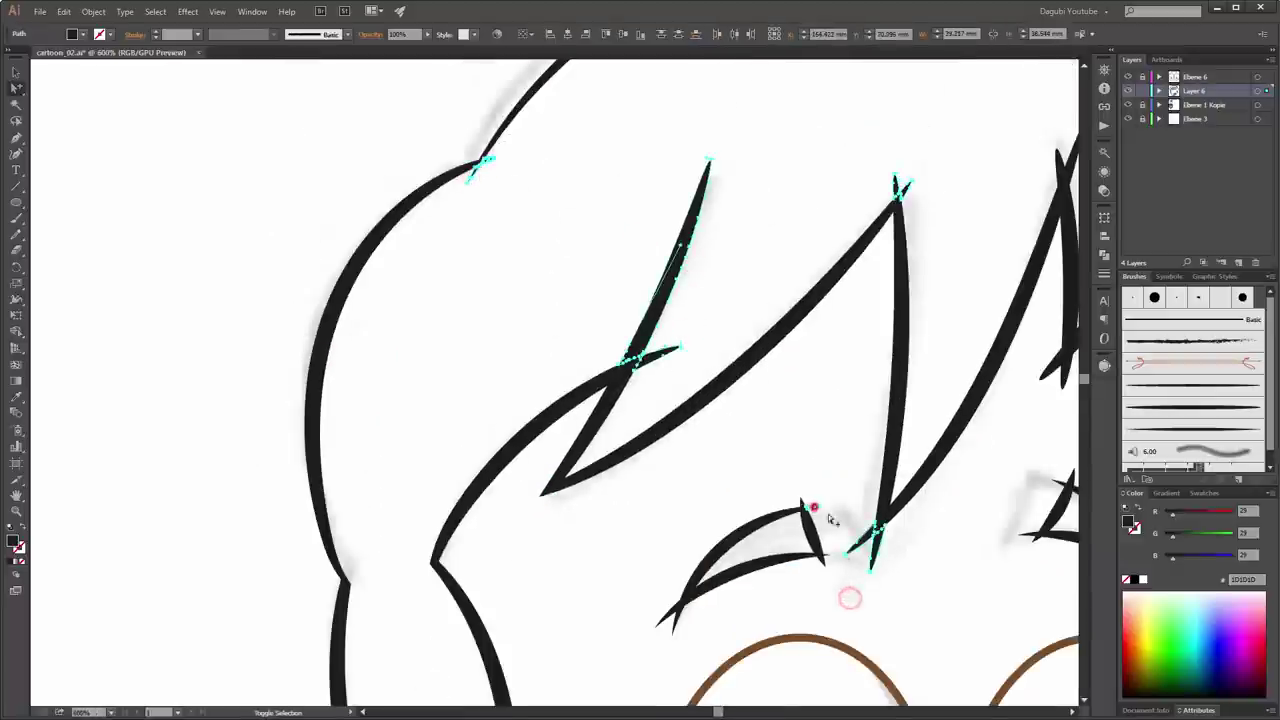
pyautogui.moveTo(812, 502); pyautogui.dragTo(824, 554)
pyautogui.moveTo(686, 603); pyautogui.dragTo(665, 625)
pyautogui.click(600, 614)
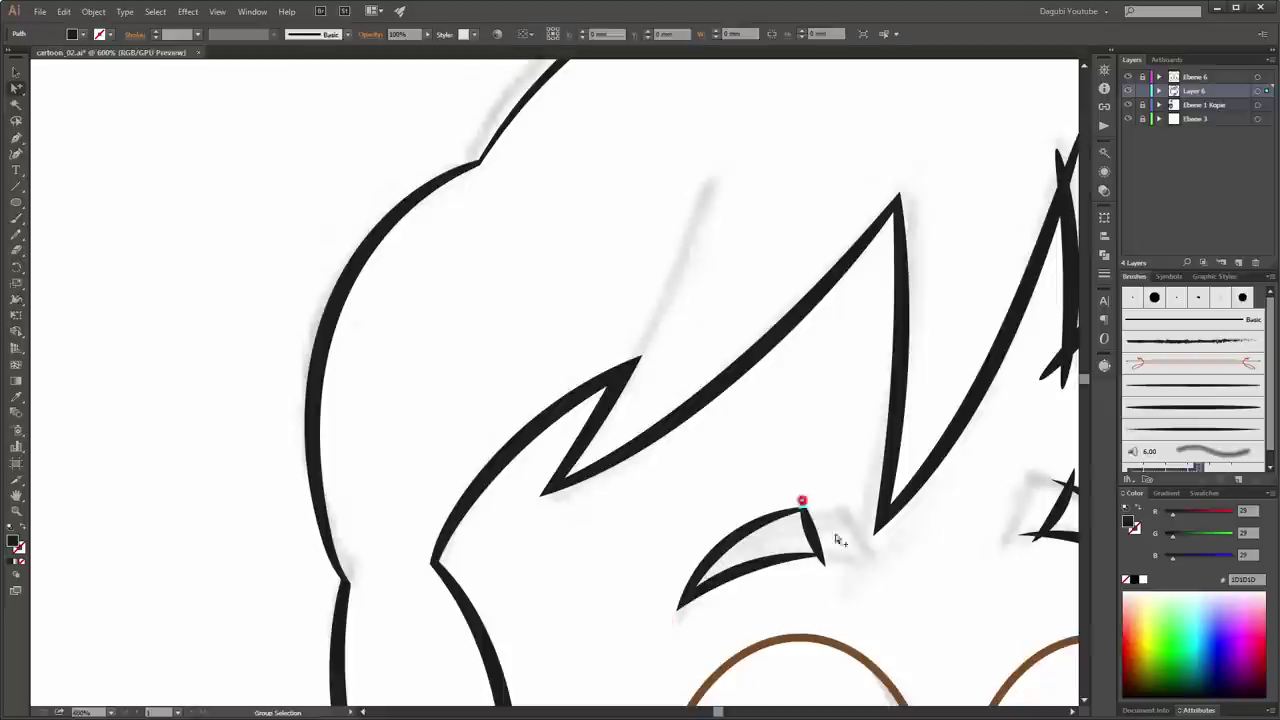
# Step: Select and delete the overlapping stroke tips around the top of the head
pyautogui.moveTo(838, 530); pyautogui.dragTo(658, 545)
pyautogui.moveTo(925, 176)
pyautogui.mouseDown()
pyautogui.moveTo(760, 371)
pyautogui.moveTo(689, 303)
pyautogui.mouseUp()
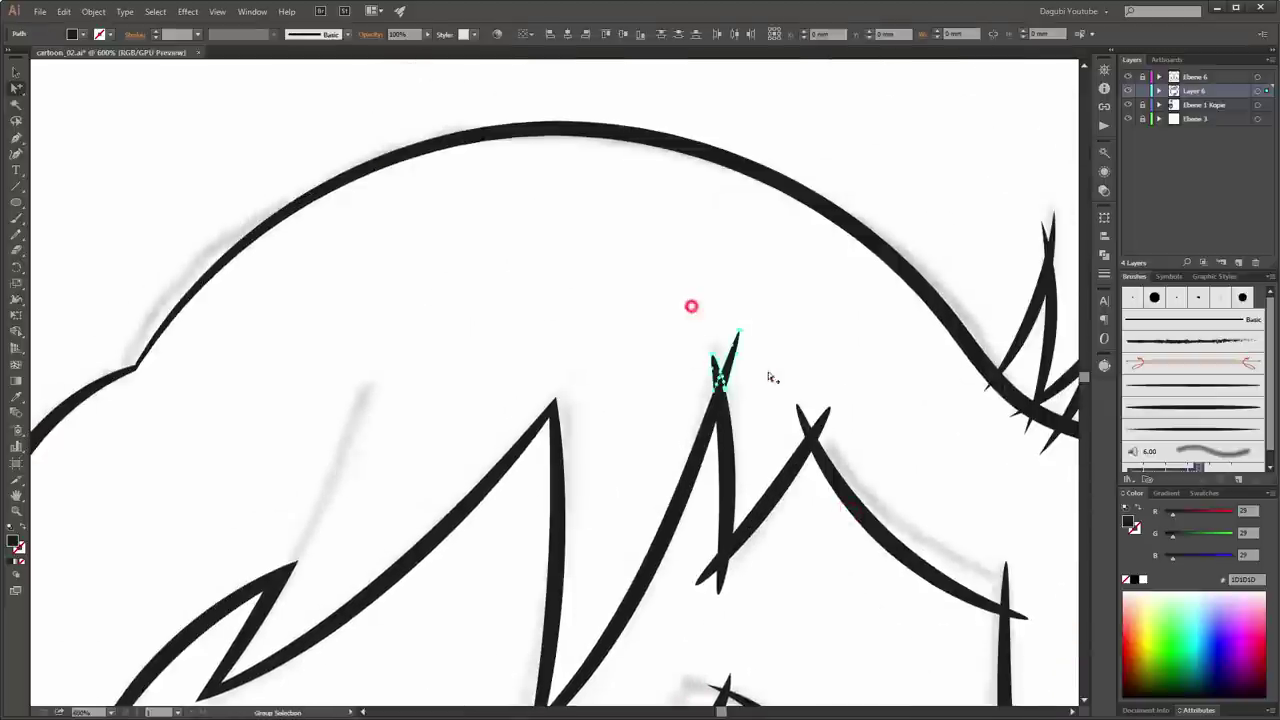
pyautogui.moveTo(842, 442); pyautogui.dragTo(780, 366)
pyautogui.moveTo(756, 578); pyautogui.dragTo(686, 621)
pyautogui.moveTo(690, 650); pyautogui.dragTo(727, 678)
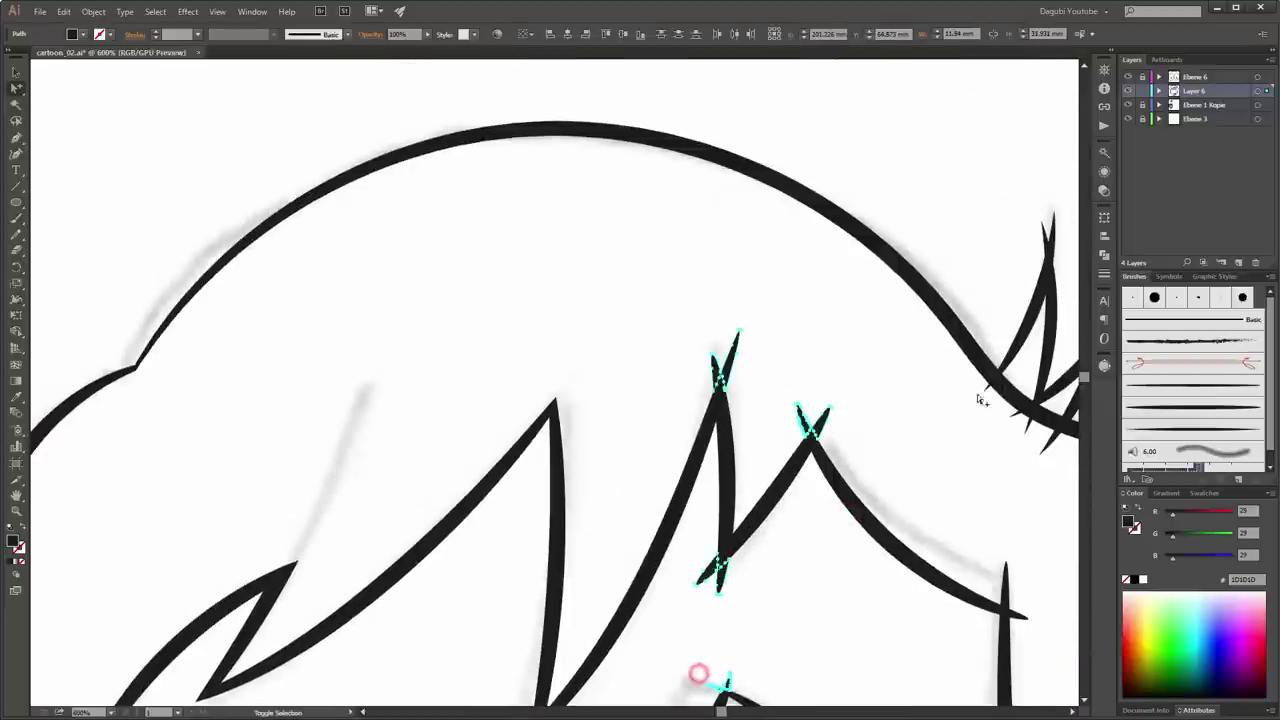
pyautogui.moveTo(859, 620); pyautogui.dragTo(676, 381)
pyautogui.press('Delete')
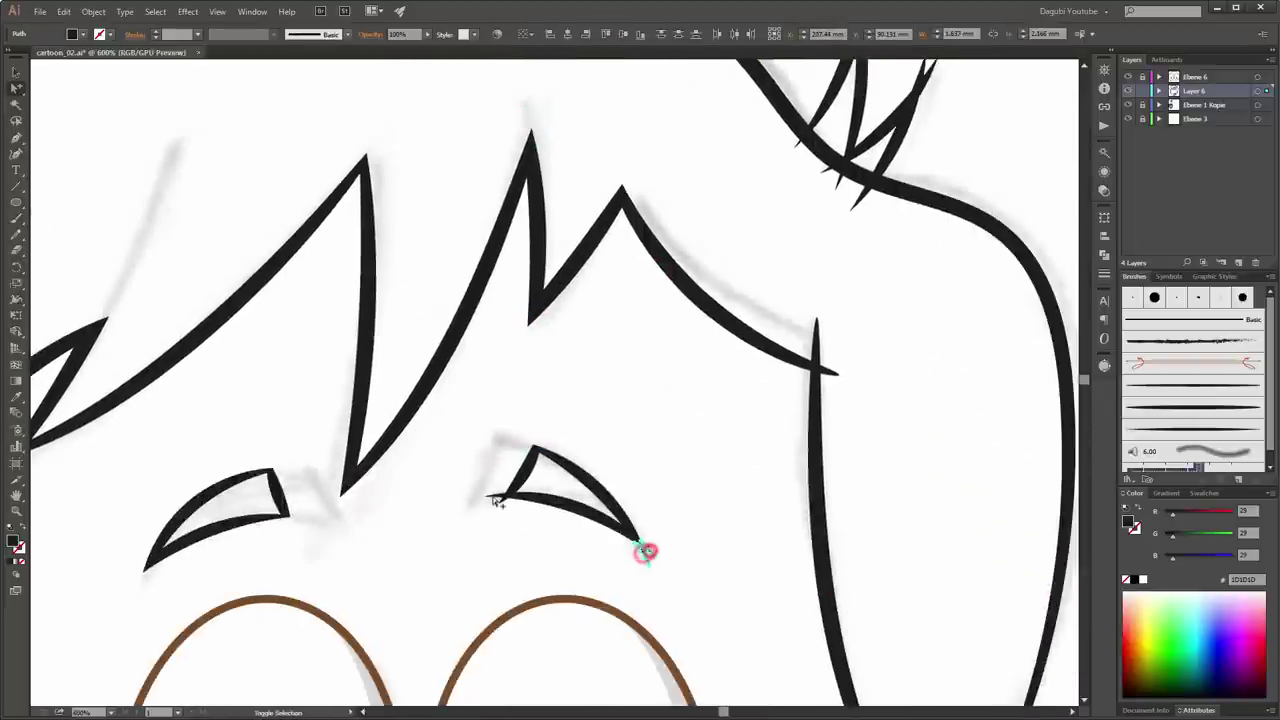
pyautogui.press('Delete')
# Step: Delete the overlapping stroke tips below the hair and at the hair's upper edge
pyautogui.moveTo(812, 320)
pyautogui.mouseDown()
pyautogui.moveTo(824, 336)
pyautogui.moveTo(690, 515)
pyautogui.mouseUp()
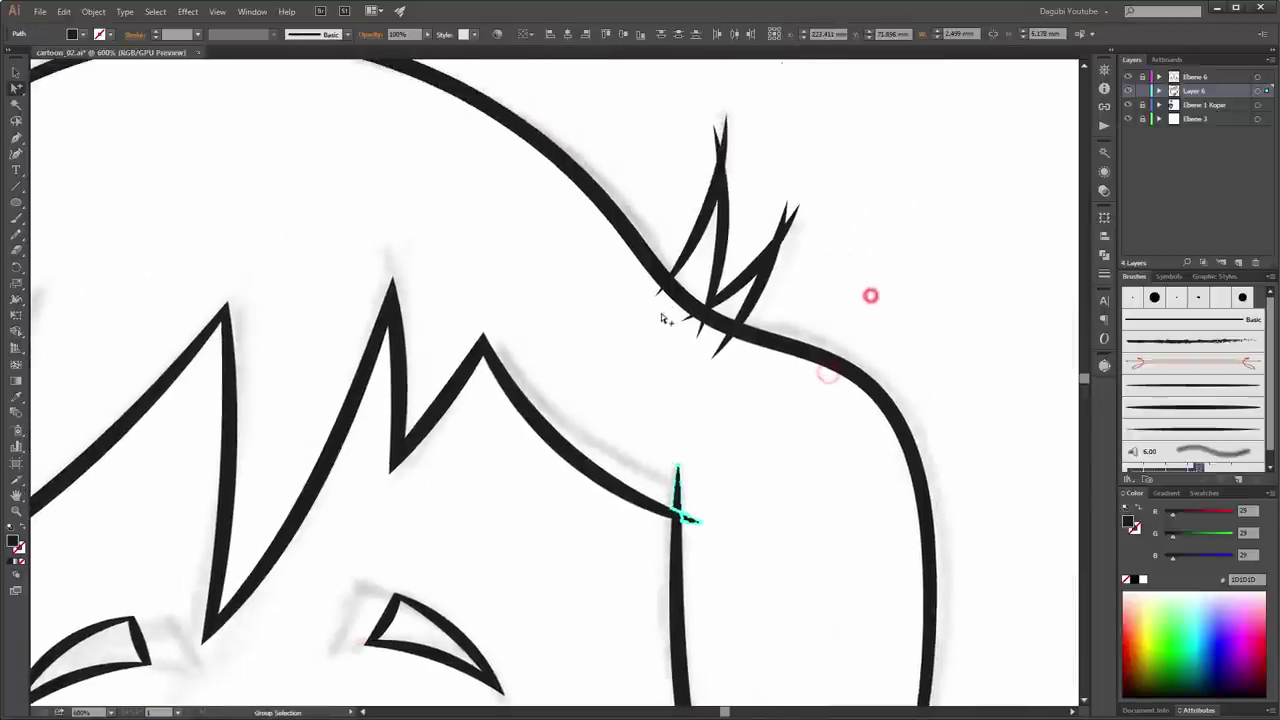
pyautogui.moveTo(654, 289)
pyautogui.mouseDown()
pyautogui.moveTo(670, 335)
pyautogui.moveTo(722, 368)
pyautogui.mouseUp()
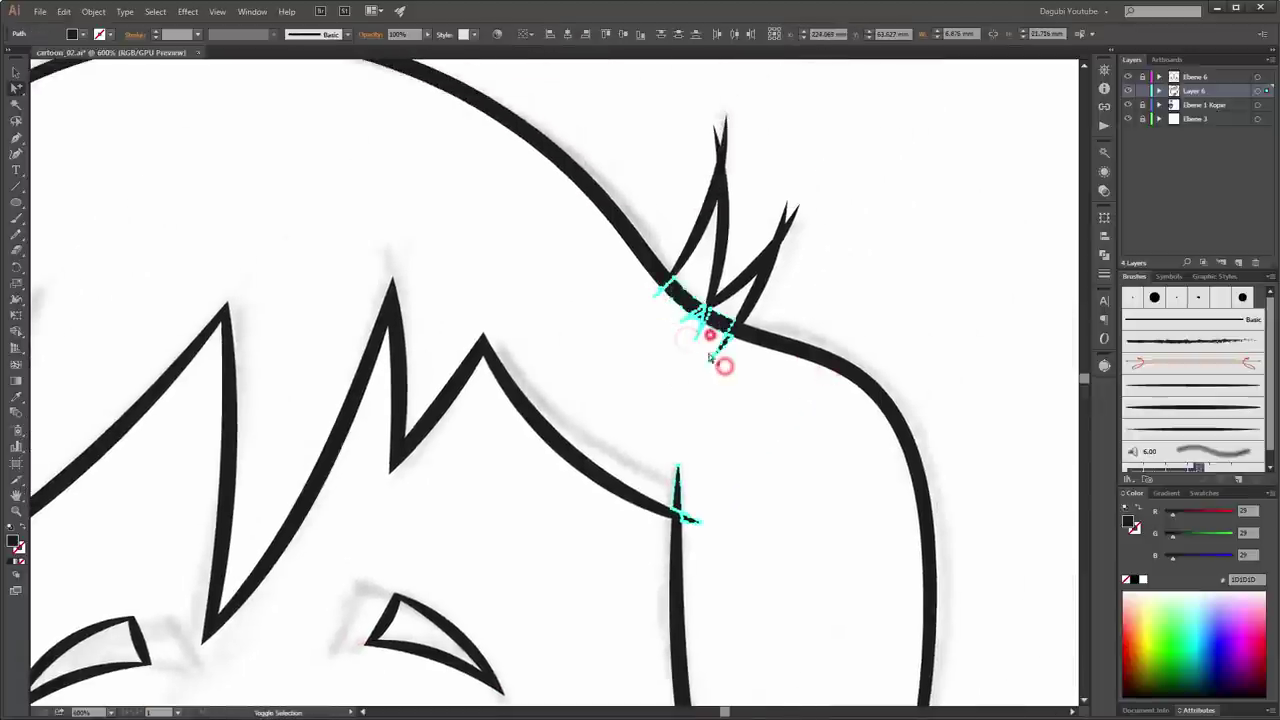
pyautogui.press('Delete')
pyautogui.click(704, 318)
pyautogui.moveTo(691, 103); pyautogui.dragTo(735, 138)
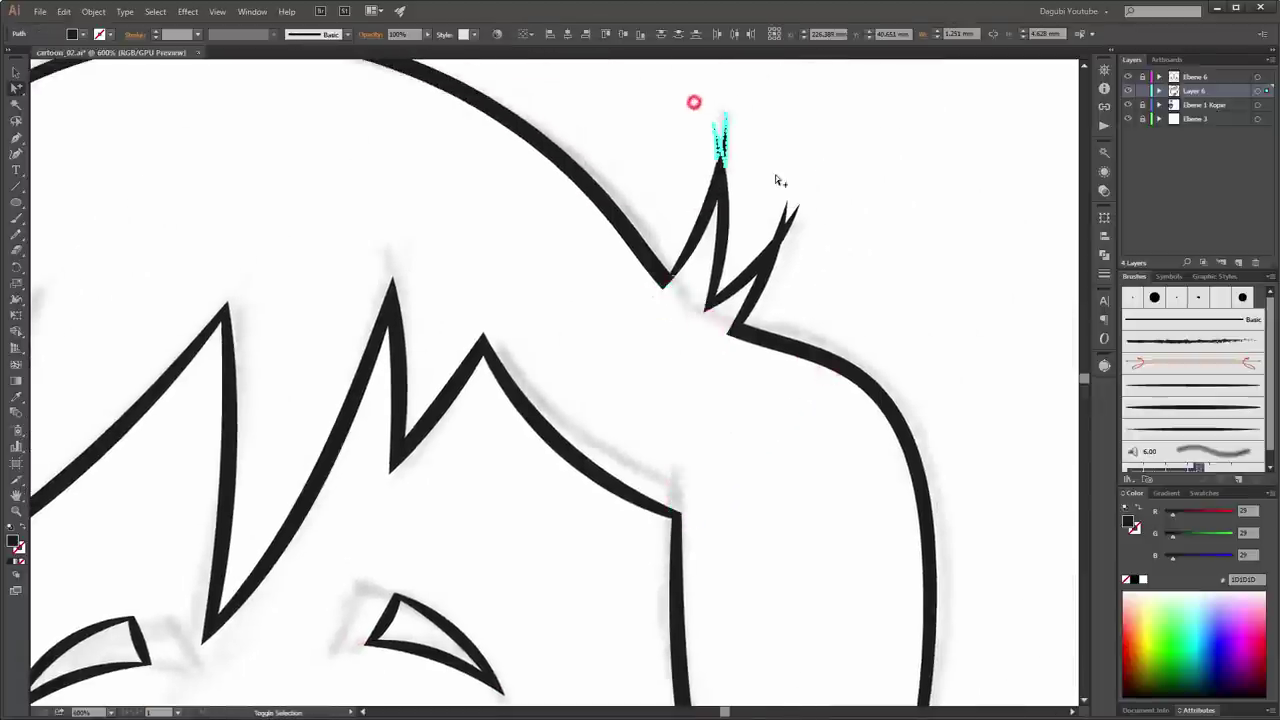
pyautogui.keyDown('shift'); pyautogui.click(777, 171); pyautogui.keyUp('shift')
pyautogui.press('Delete')
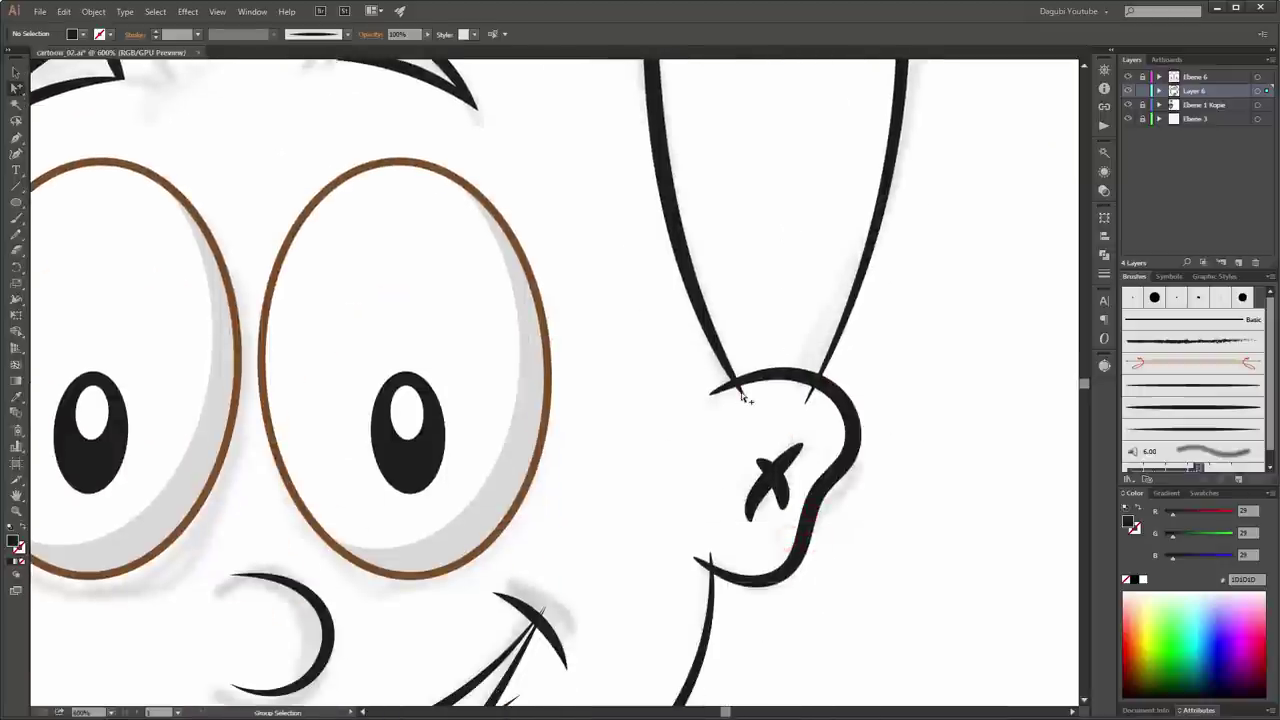
# Step: Trim the overlapping stroke tips at the nose and along the smile
pyautogui.click(740, 390)
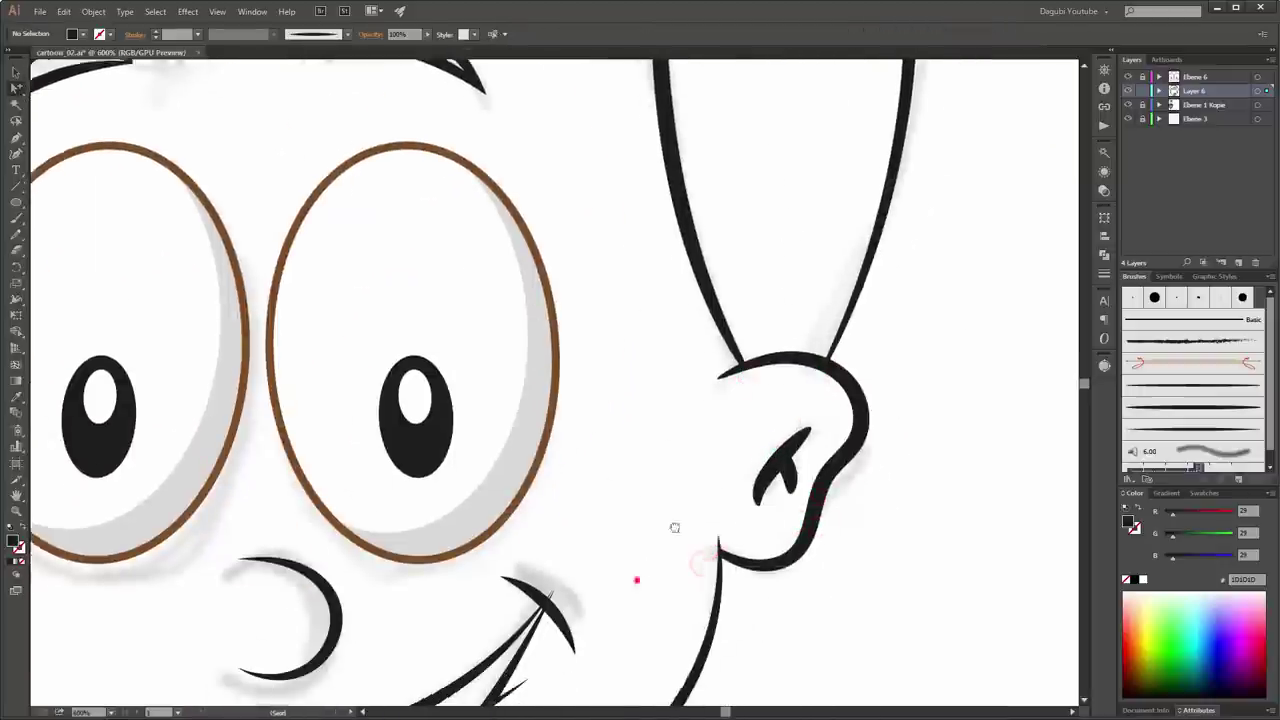
pyautogui.moveTo(634, 580); pyautogui.dragTo(789, 313)
pyautogui.click(706, 322)
pyautogui.keyDown('shift'); pyautogui.click(660, 438); pyautogui.keyUp('shift')
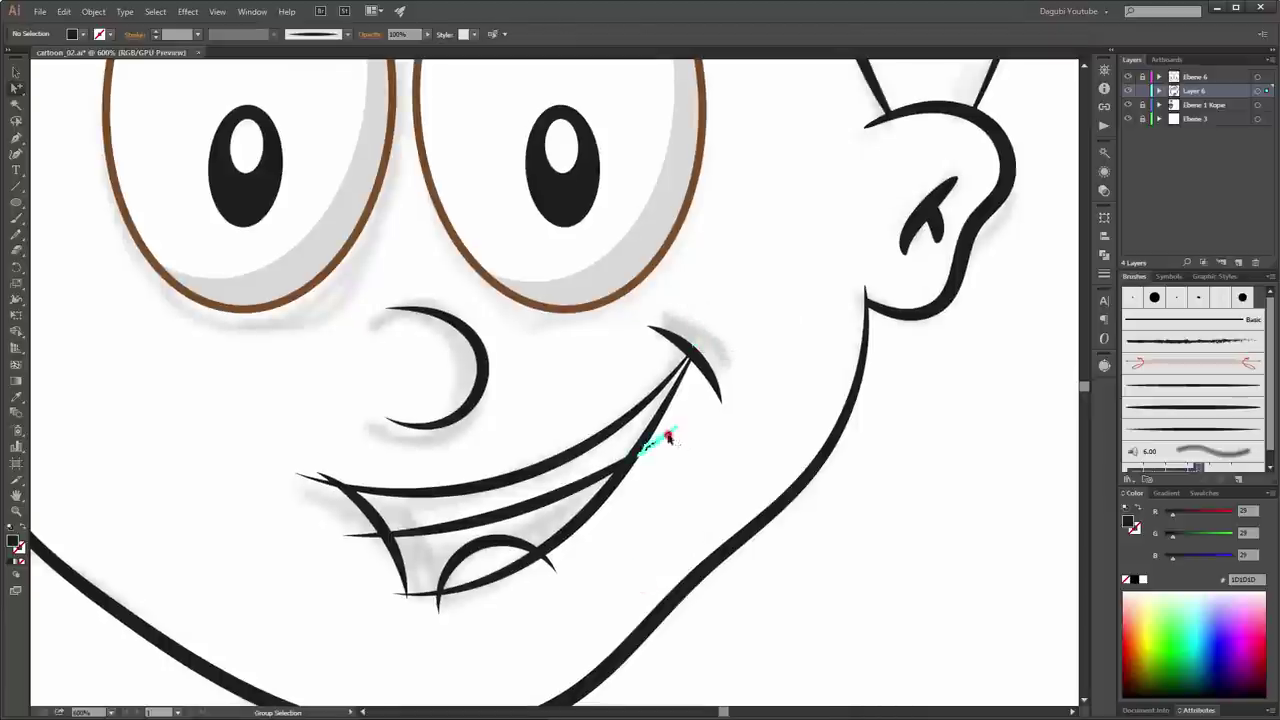
pyautogui.keyDown('shift'); pyautogui.click(548, 563); pyautogui.keyUp('shift')
pyautogui.keyDown('shift'); pyautogui.click(438, 600); pyautogui.keyUp('shift')
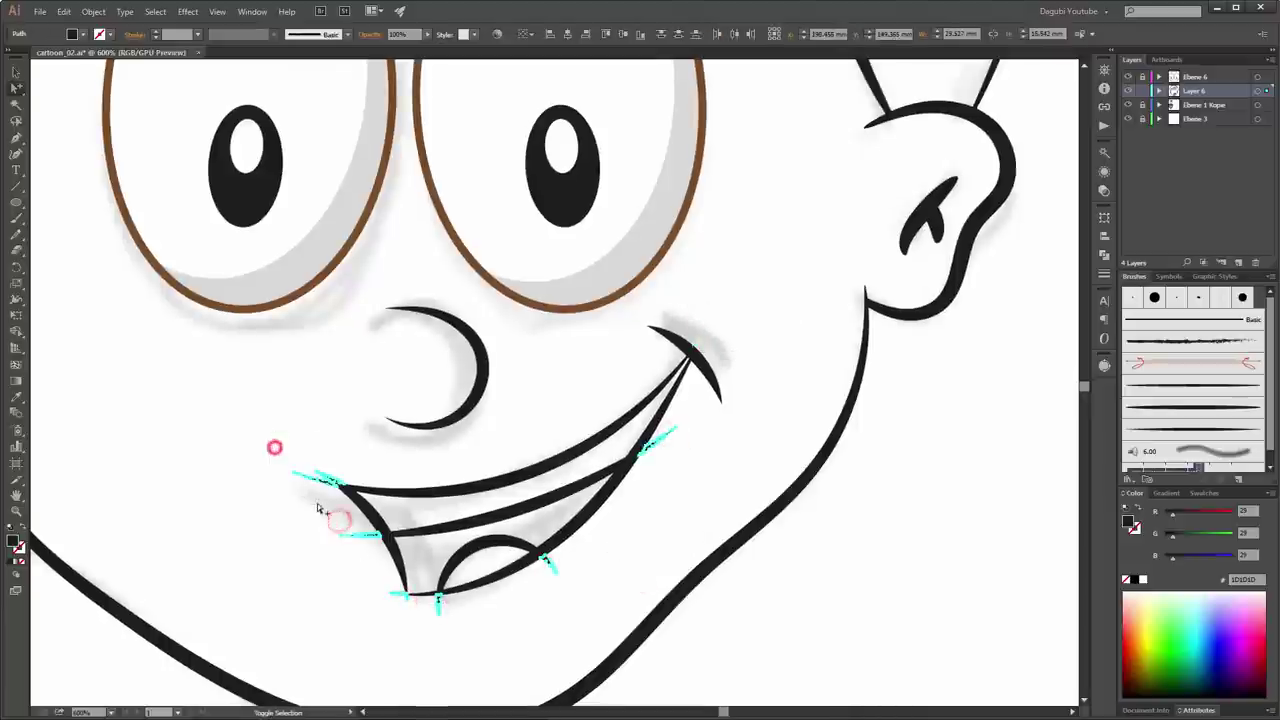
pyautogui.click(274, 446)
# Step: Trim the tooth's four corner tips and fit the whole artboard in view
pyautogui.moveTo(520, 366); pyautogui.dragTo(700, 237)
pyautogui.scroll(-2, 700, 237)
pyautogui.click(566, 518)
pyautogui.keyDown('shift'); pyautogui.click(651, 518); pyautogui.keyUp('shift')
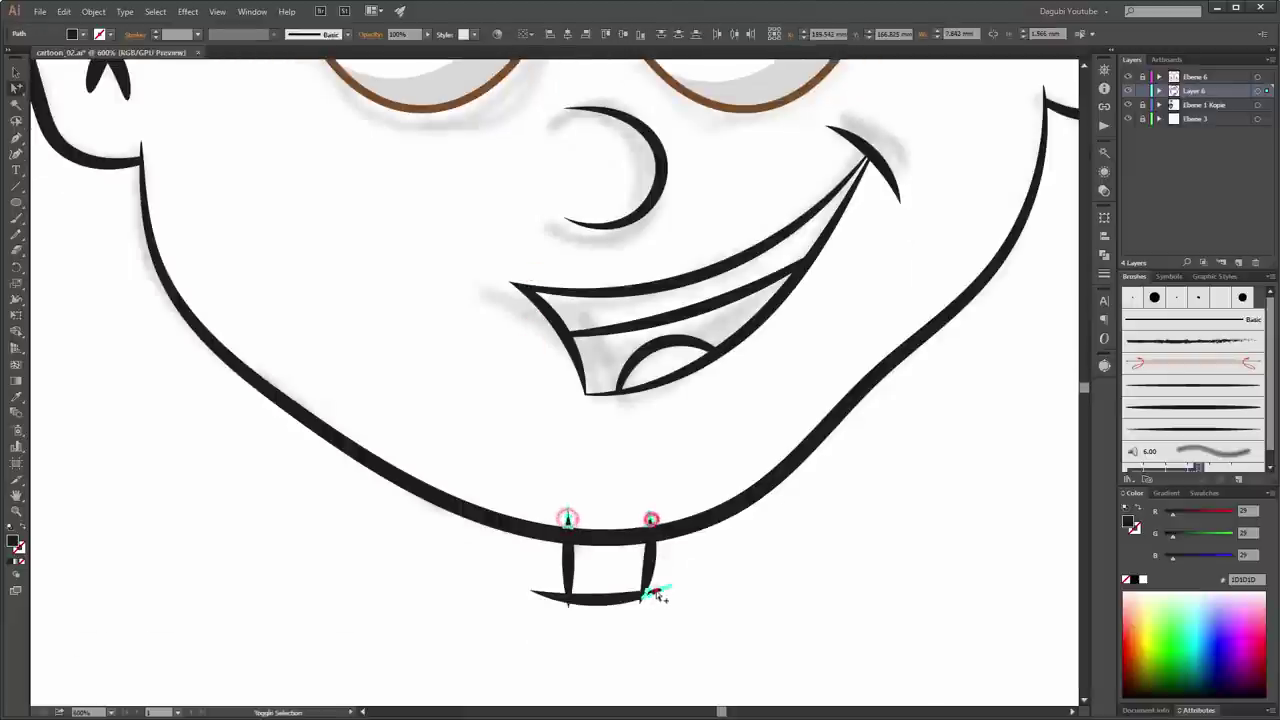
pyautogui.keyDown('shift'); pyautogui.click(543, 594); pyautogui.keyUp('shift')
pyautogui.keyDown('shift'); pyautogui.click(651, 594); pyautogui.keyUp('shift')
pyautogui.click(800, 651)
pyautogui.hotkey('ctrl', '0')
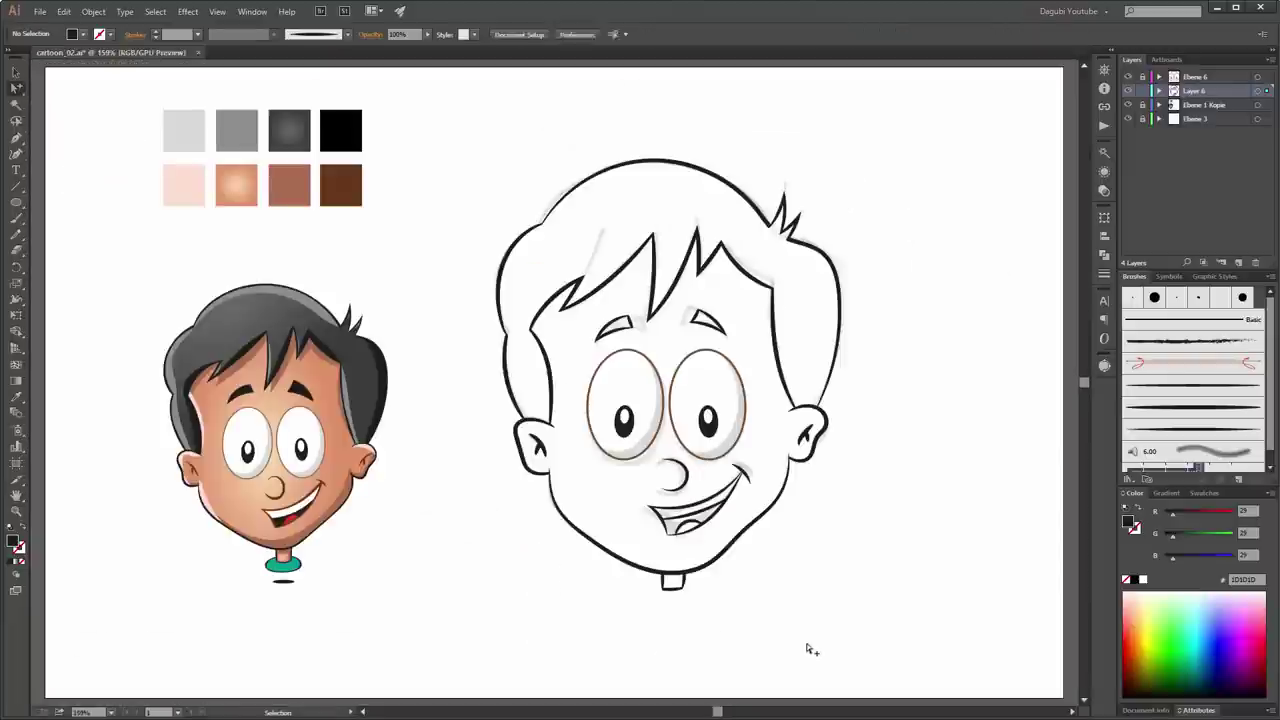
pyautogui.hotkey('shift', 'm')
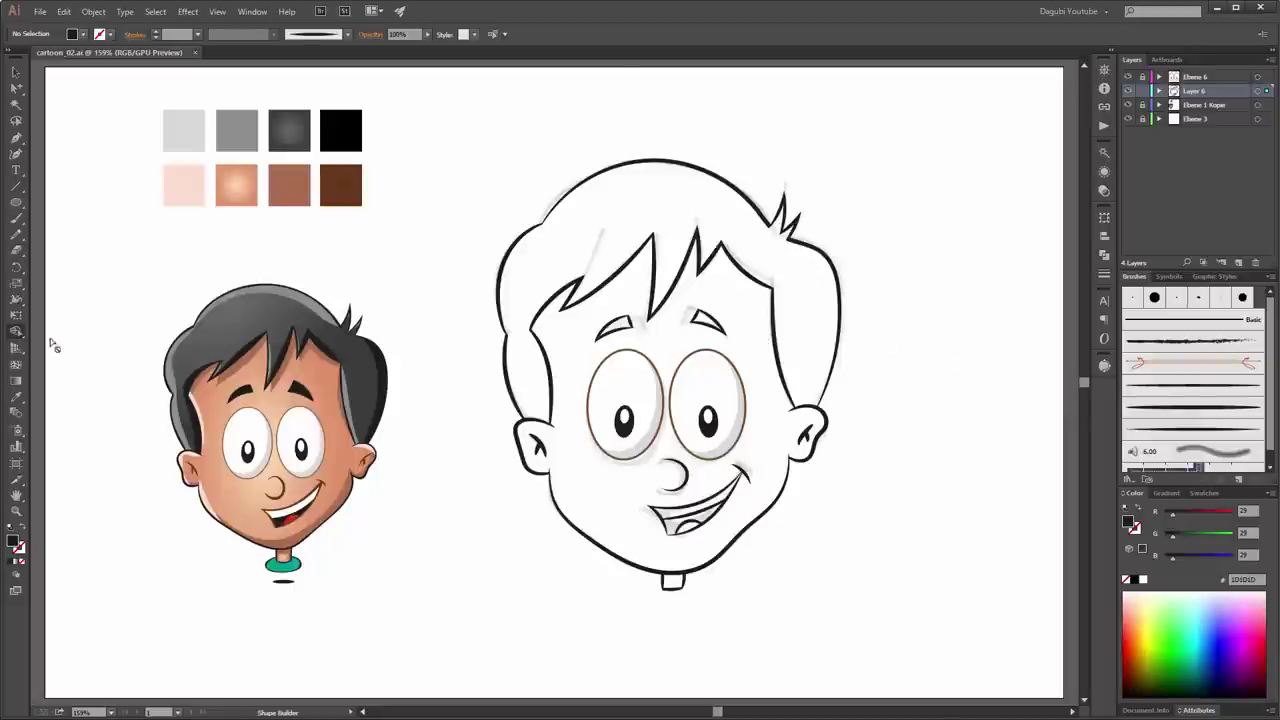
# Step: Choose the Live Paint Bucket, sample the dark grey gradient, and select all Layer 6 artwork
pyautogui.moveTo(16, 331); pyautogui.dragTo(75, 352)
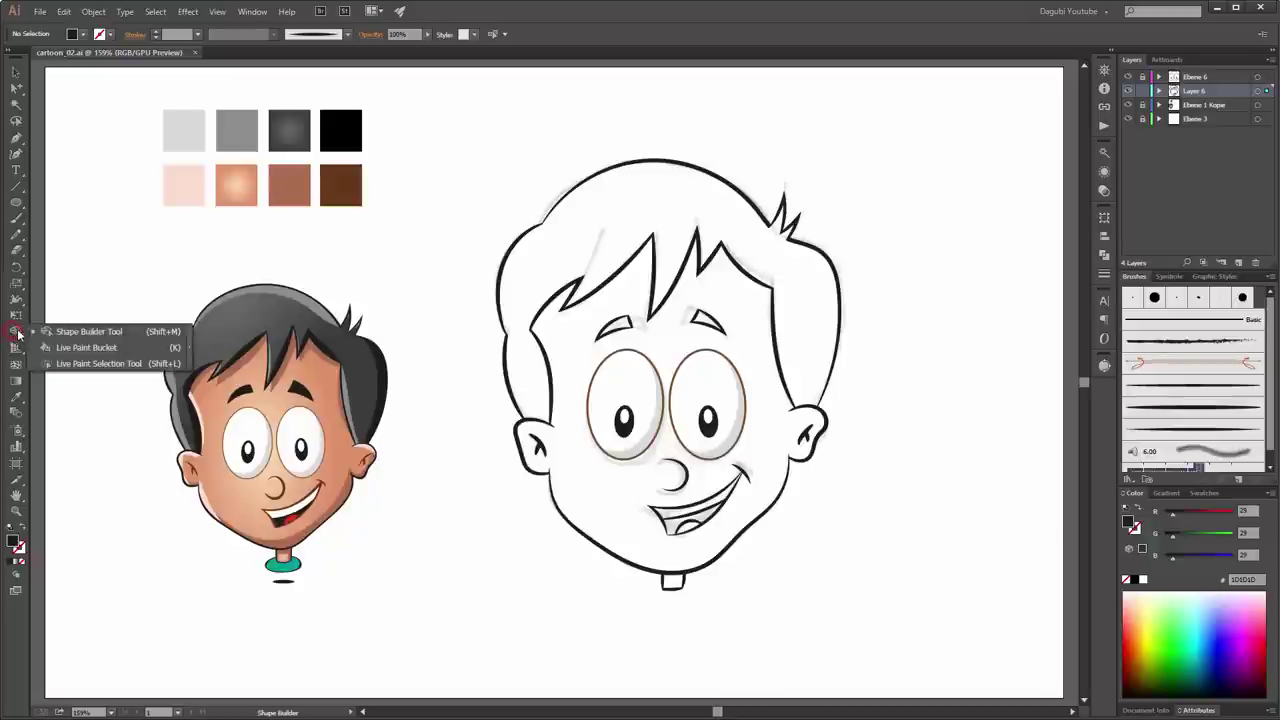
pyautogui.click(74, 349)
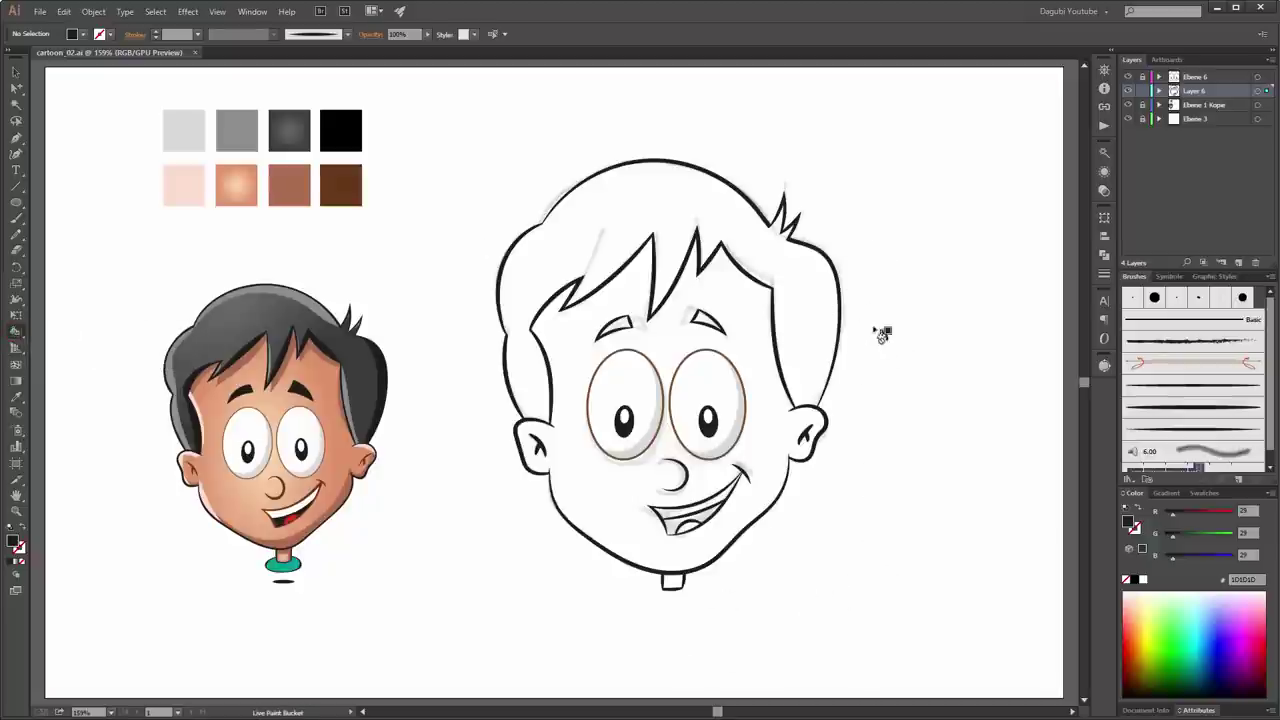
pyautogui.keyDown('alt'); pyautogui.click(296, 121); pyautogui.keyUp('alt')
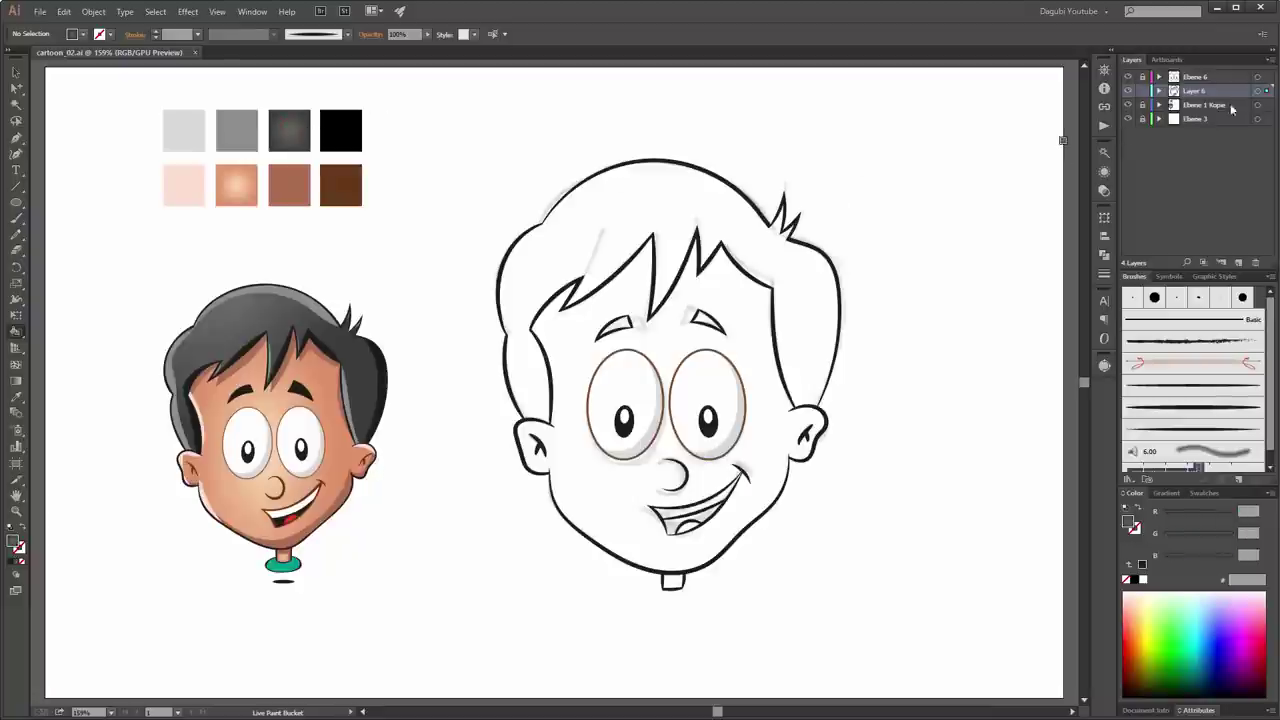
pyautogui.click(1257, 91)
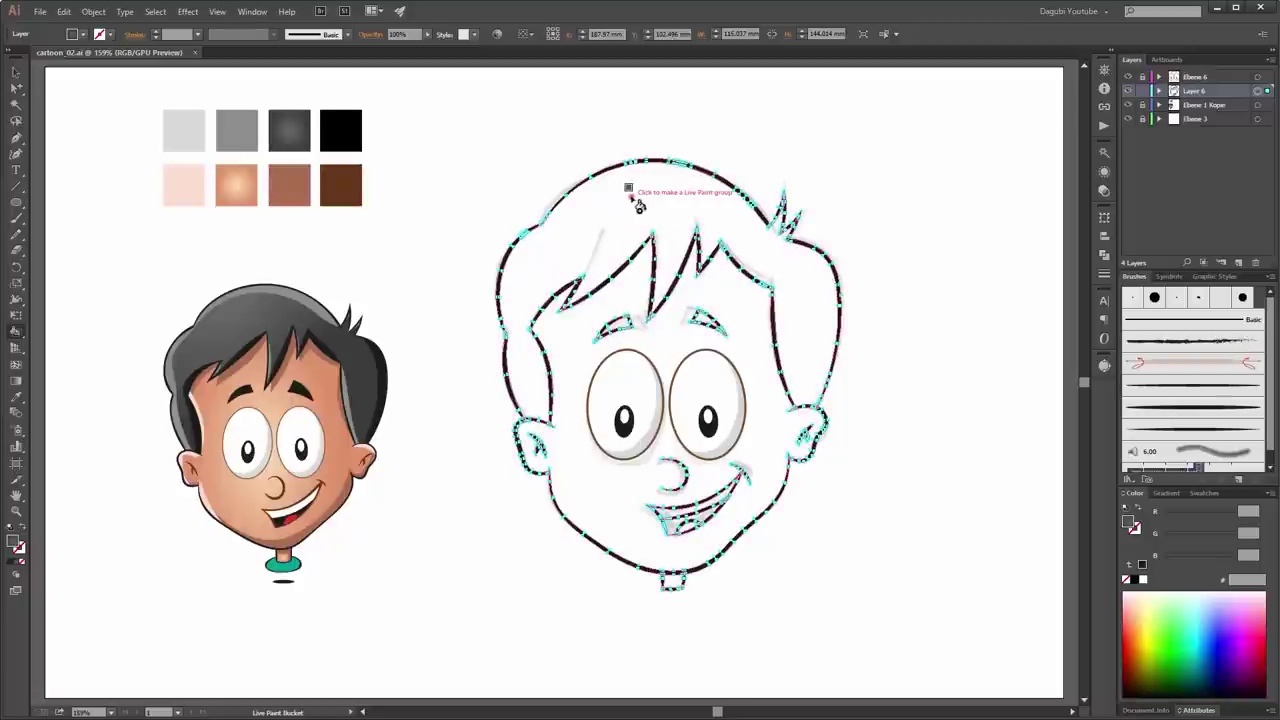
# Step: Fill the hair dark grey and the face with the skin-tone gradient
pyautogui.click(634, 196)
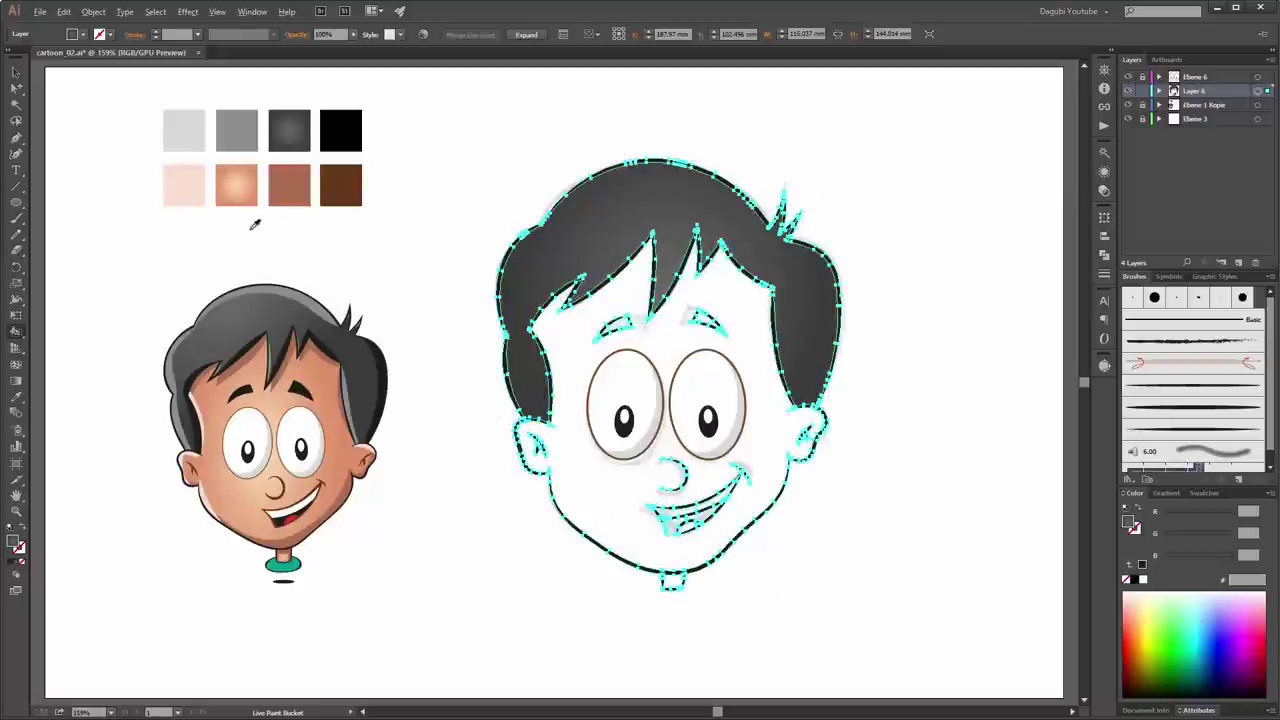
pyautogui.keyDown('alt'); pyautogui.click(242, 178); pyautogui.keyUp('alt')
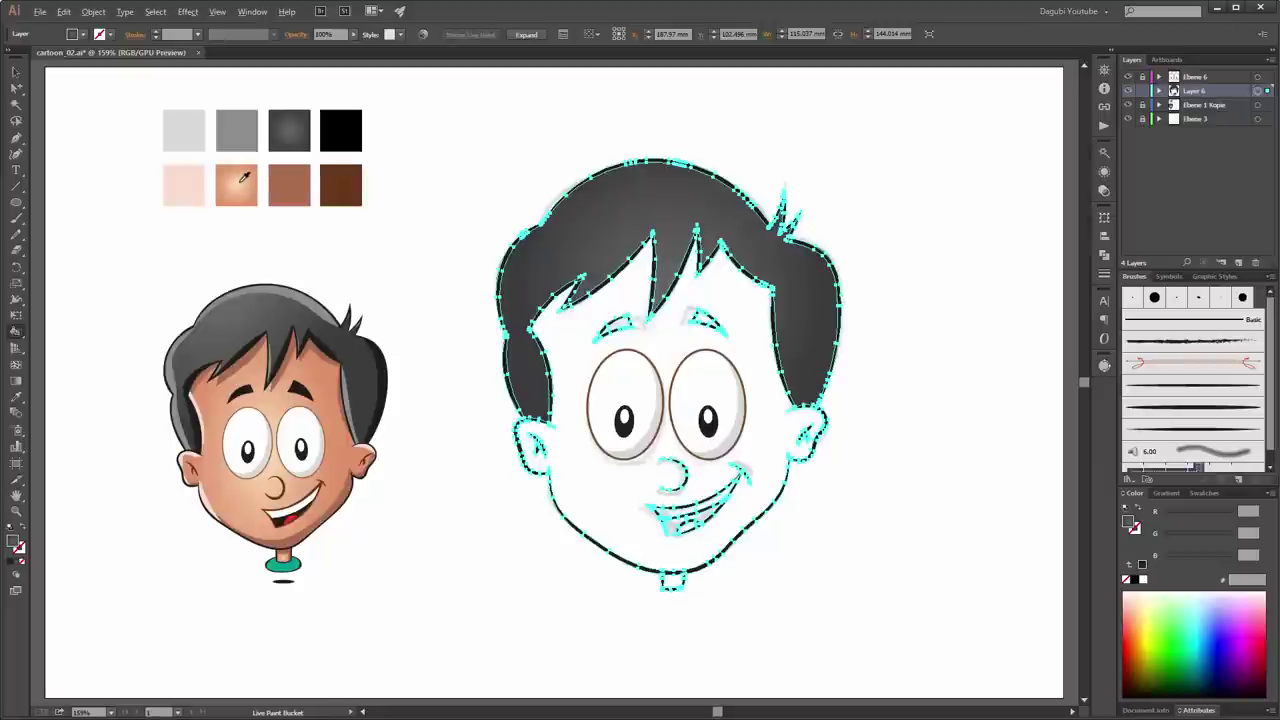
pyautogui.keyDown('alt'); pyautogui.click(242, 178); pyautogui.keyUp('alt')
pyautogui.click(630, 505)
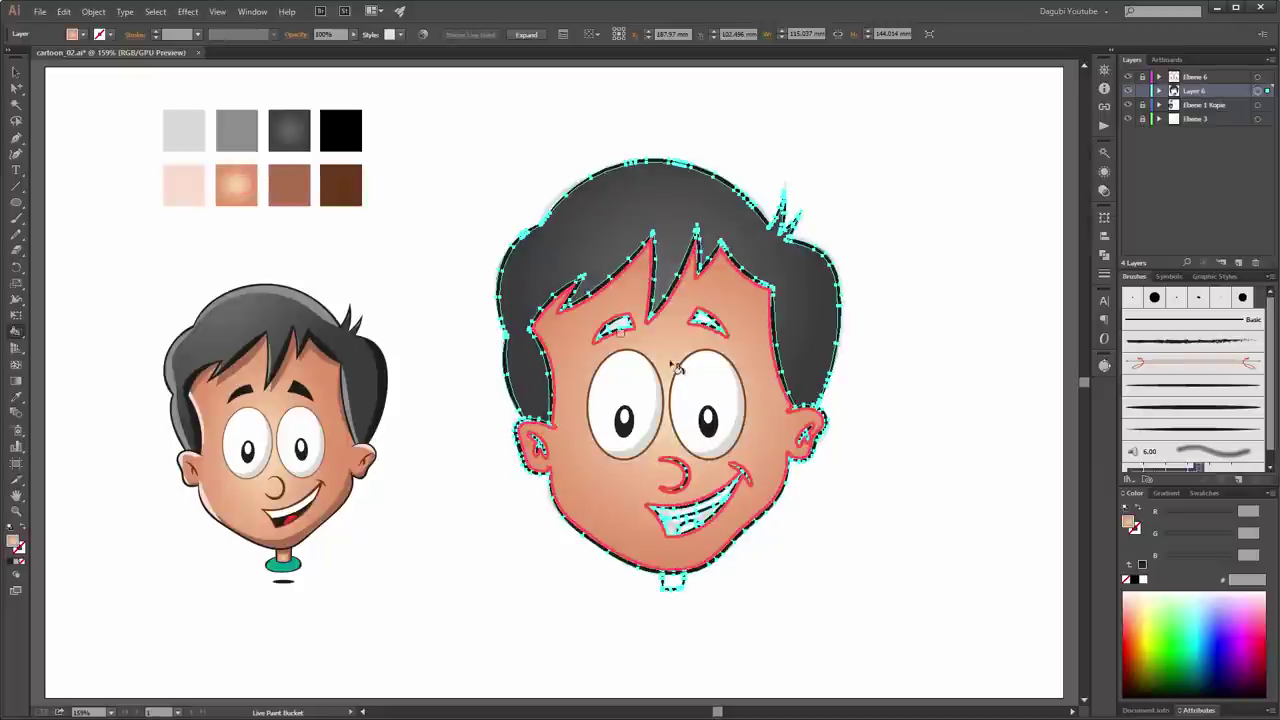
# Step: Paint both eyebrows black, then zoom in on the mouth
pyautogui.keyDown('alt'); pyautogui.click(338, 122); pyautogui.keyUp('alt')
pyautogui.click(620, 325)
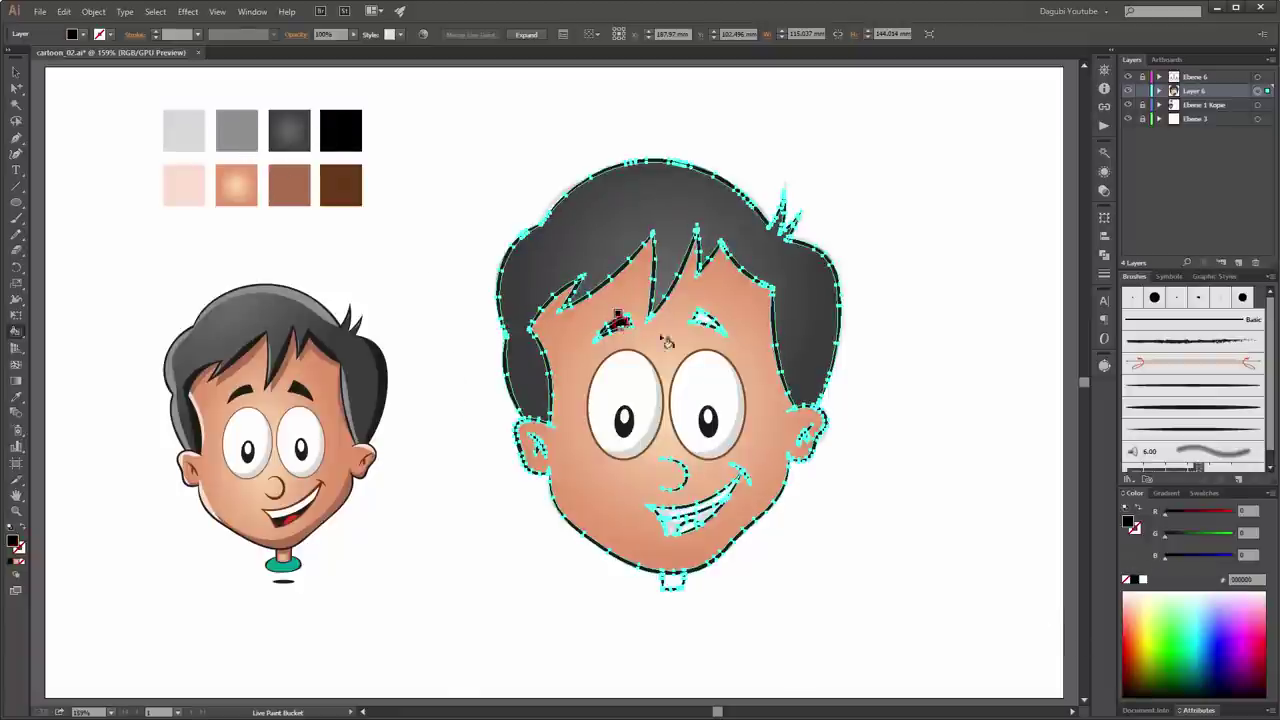
pyautogui.click(700, 320)
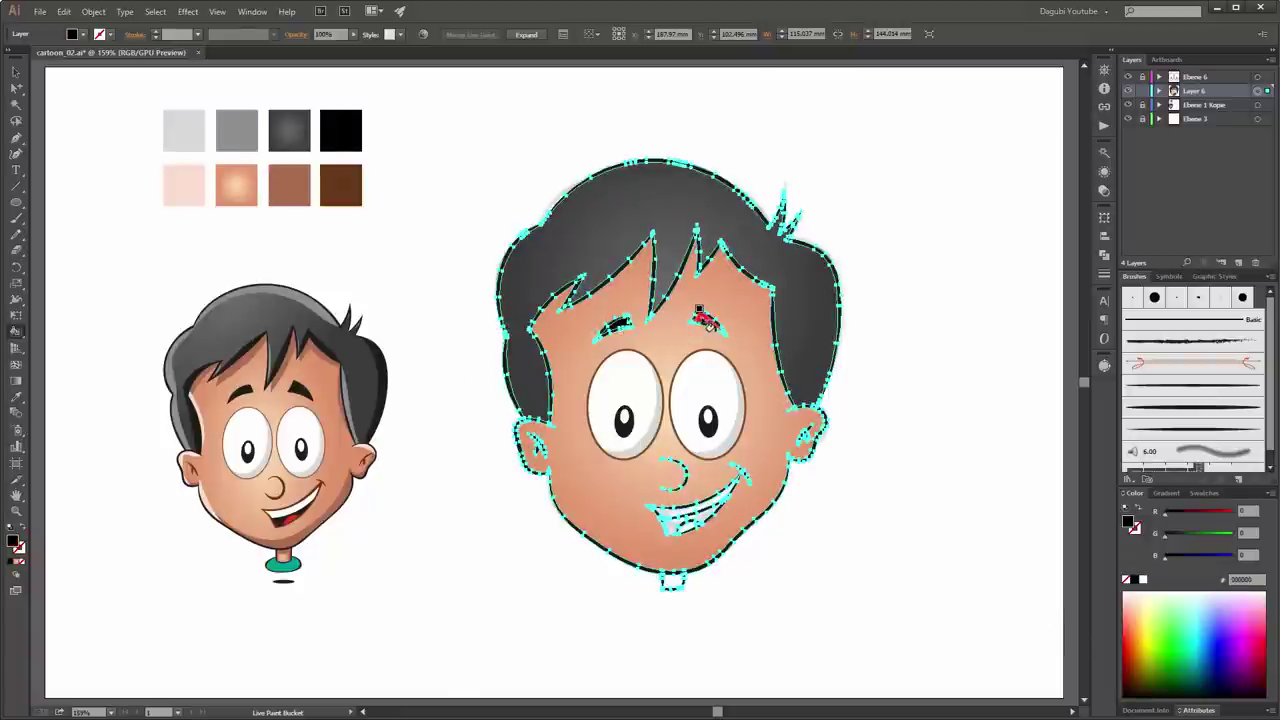
pyautogui.click(712, 533)
pyautogui.click(514, 338)
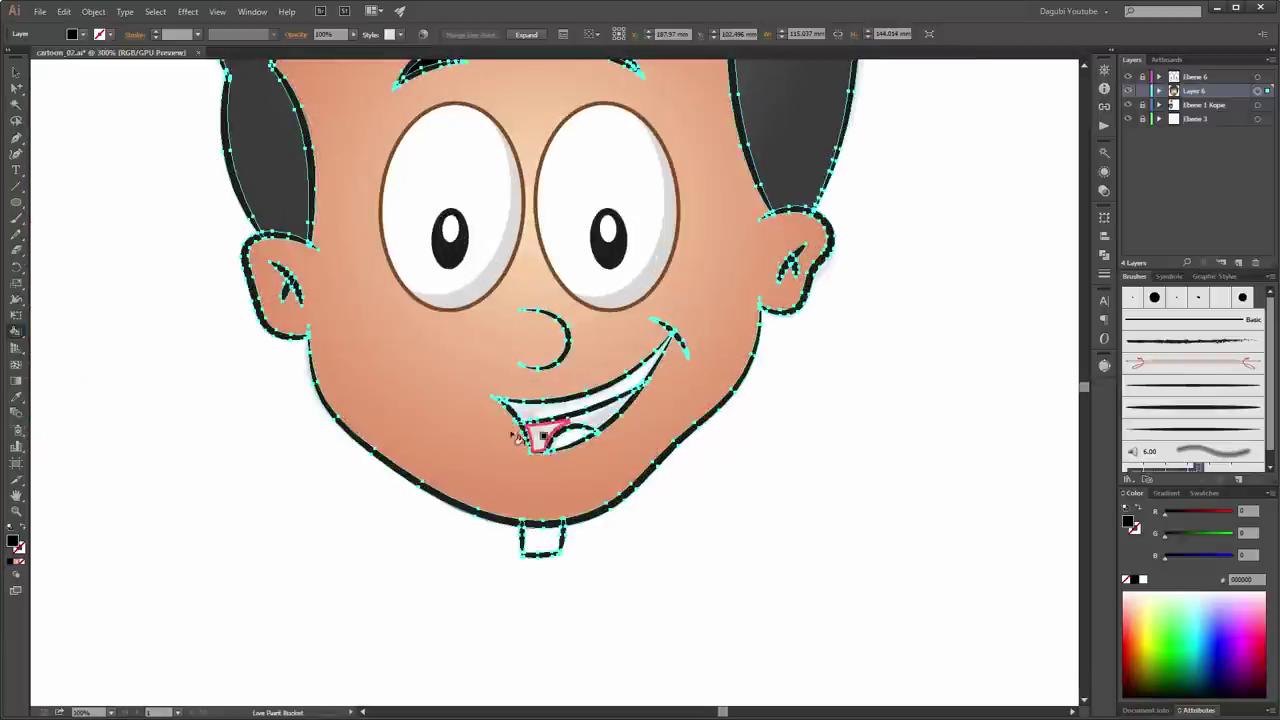
# Step: Paint the inner mouth black, the tongue red, and the neck with the sampled skin colour
pyautogui.click(540, 435)
pyautogui.click(600, 413)
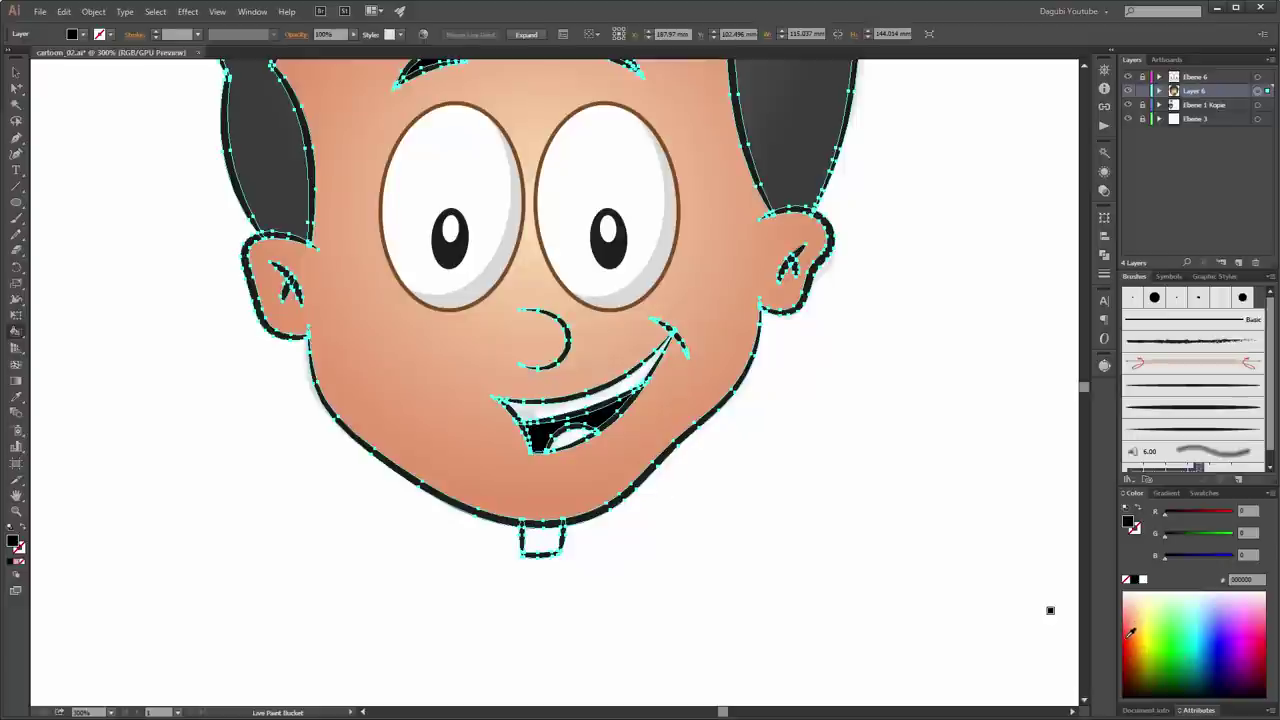
pyautogui.click(1133, 630)
pyautogui.click(572, 438)
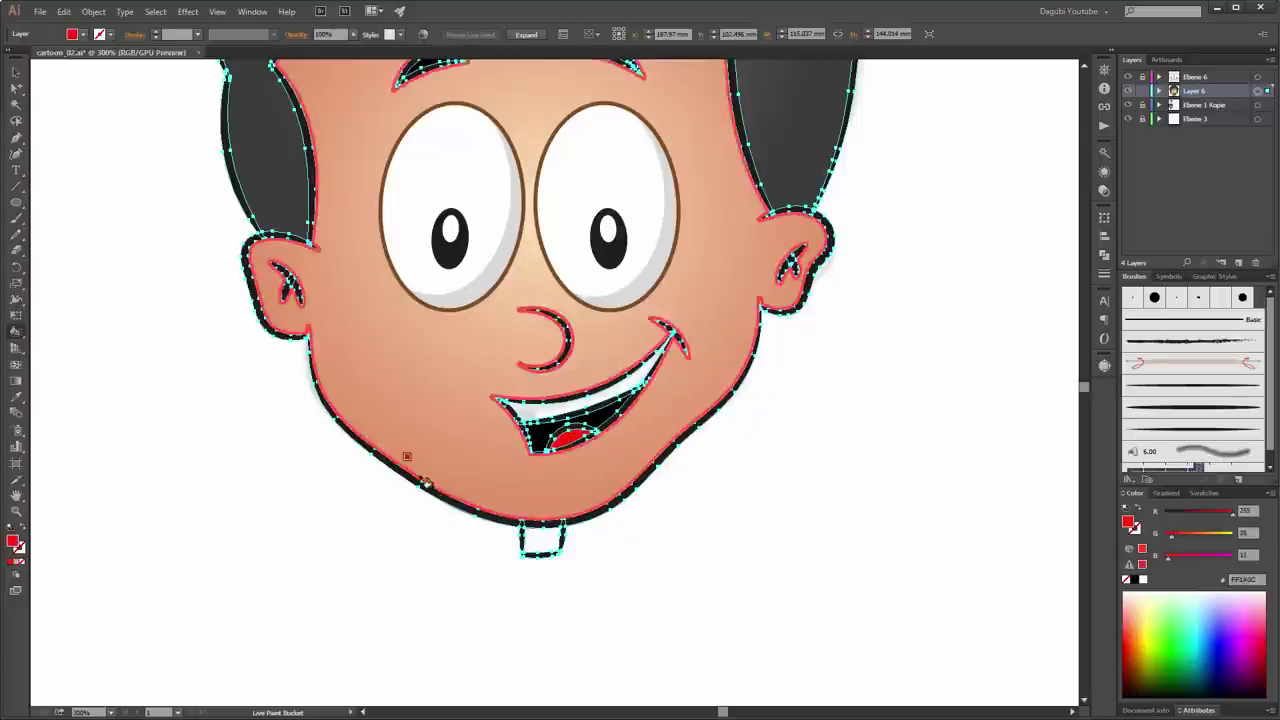
pyautogui.keyDown('alt'); pyautogui.click(431, 395); pyautogui.keyUp('alt')
pyautogui.click(545, 542)
pyautogui.scroll(-1, 748, 510)
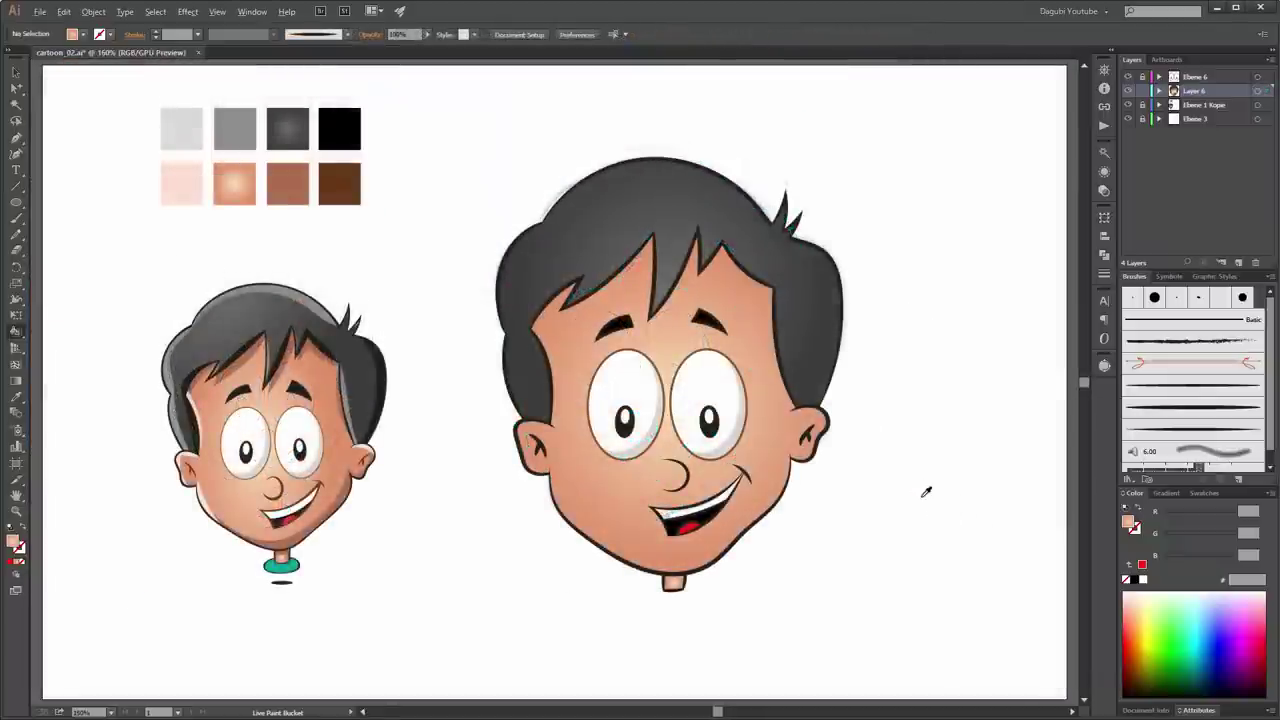
# Step: Pick dark brown and recolour the left ear's inner marks
pyautogui.scroll(1, 926, 492)
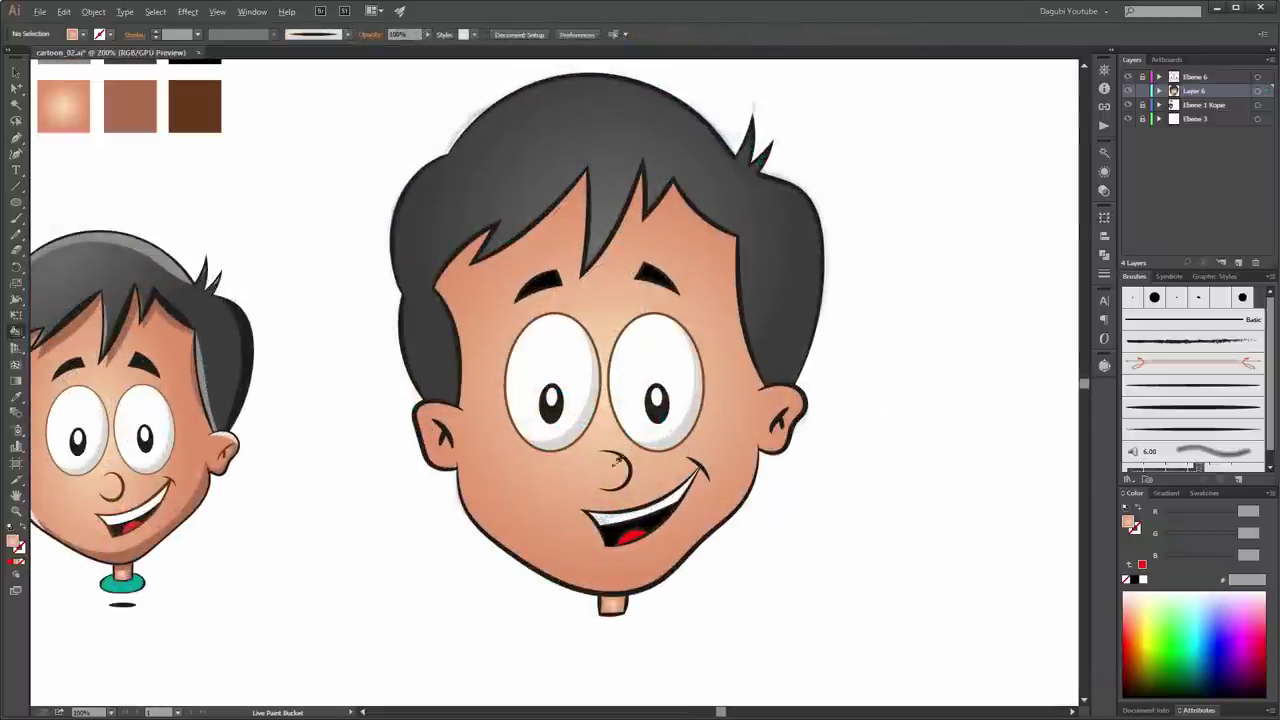
pyautogui.click(199, 97)
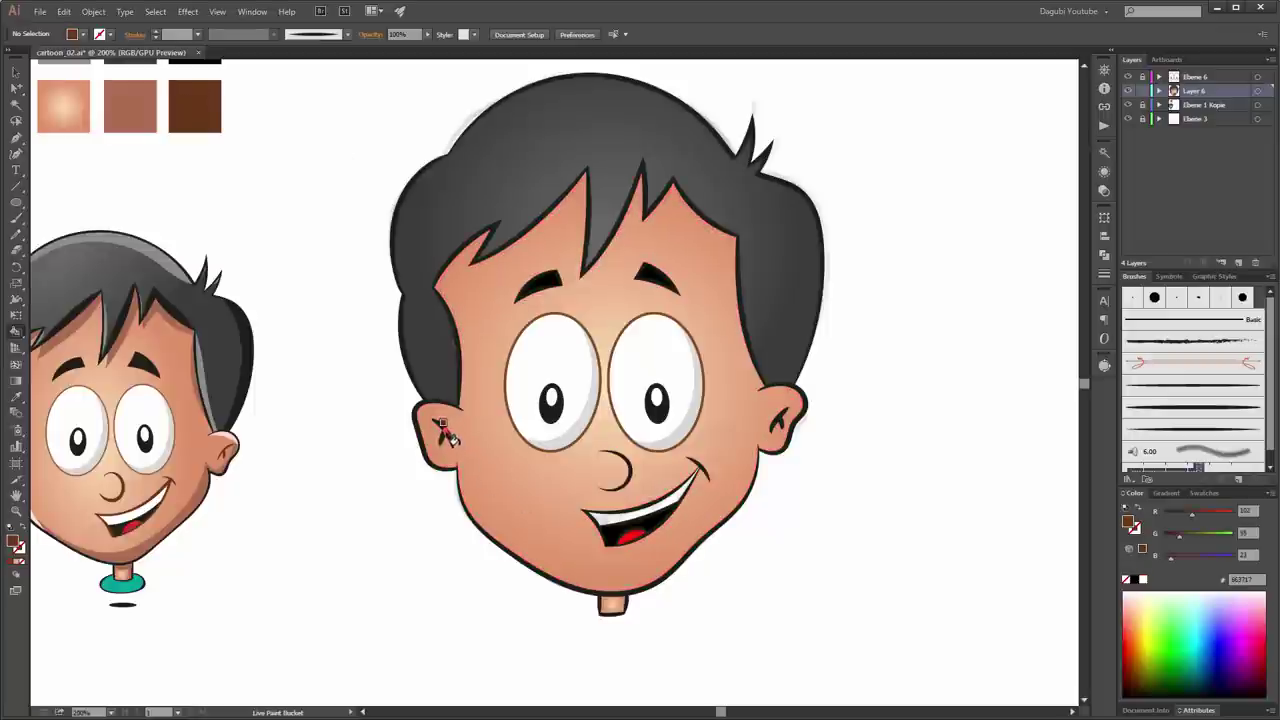
pyautogui.scroll(4, 443, 430)
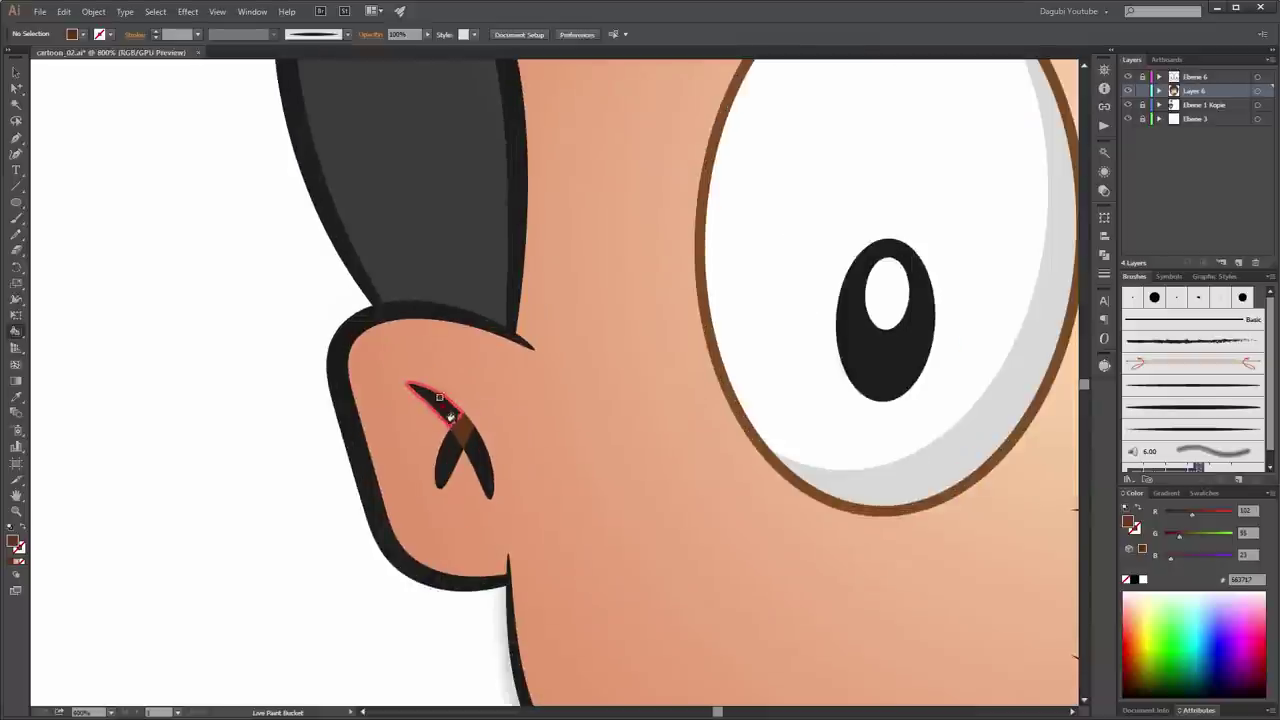
pyautogui.click(445, 408)
pyautogui.click(457, 455)
# Step: Recolour the nose line, smile line and mouth-corner and lip edges dark brown
pyautogui.moveTo(834, 534); pyautogui.dragTo(436, 287)
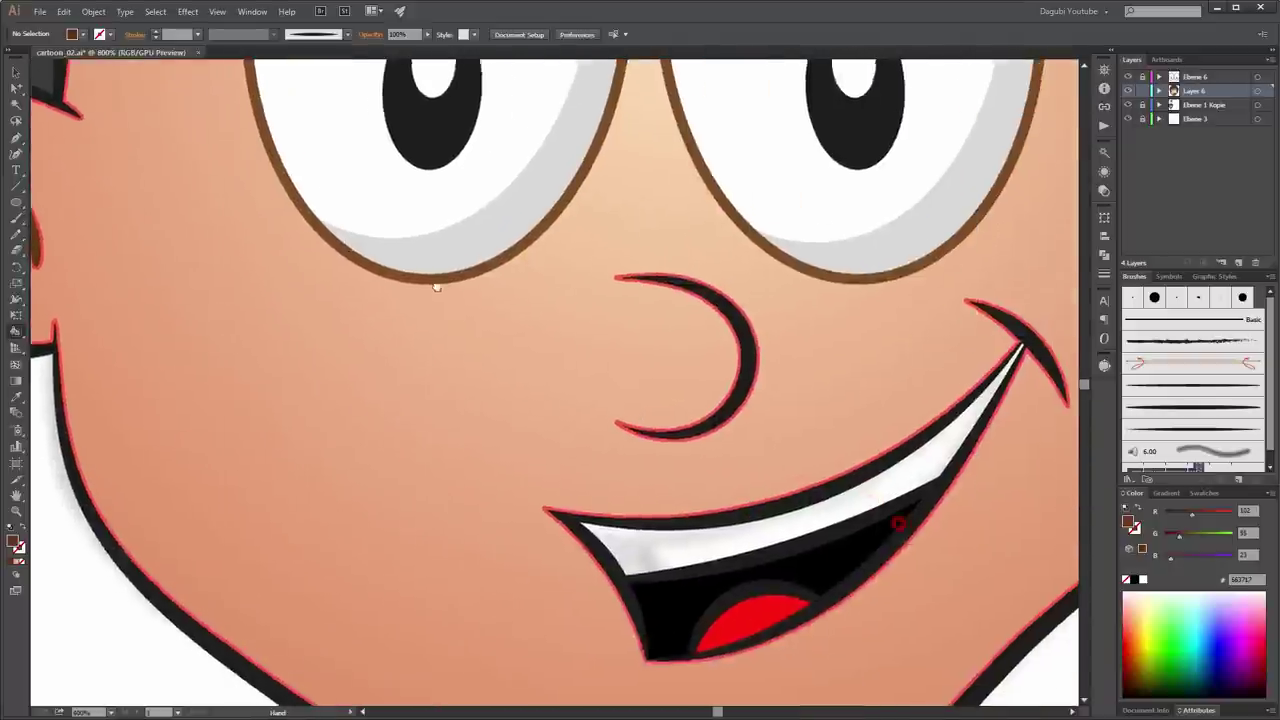
pyautogui.click(732, 343)
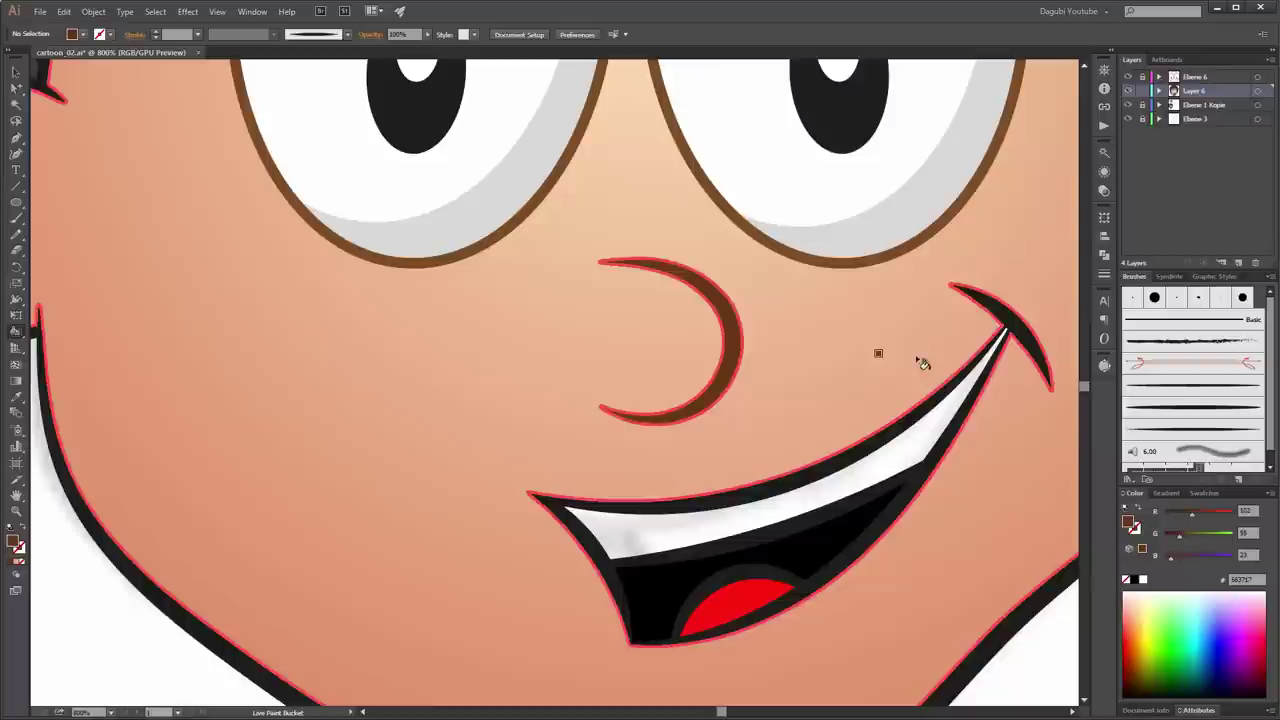
pyautogui.click(1001, 312)
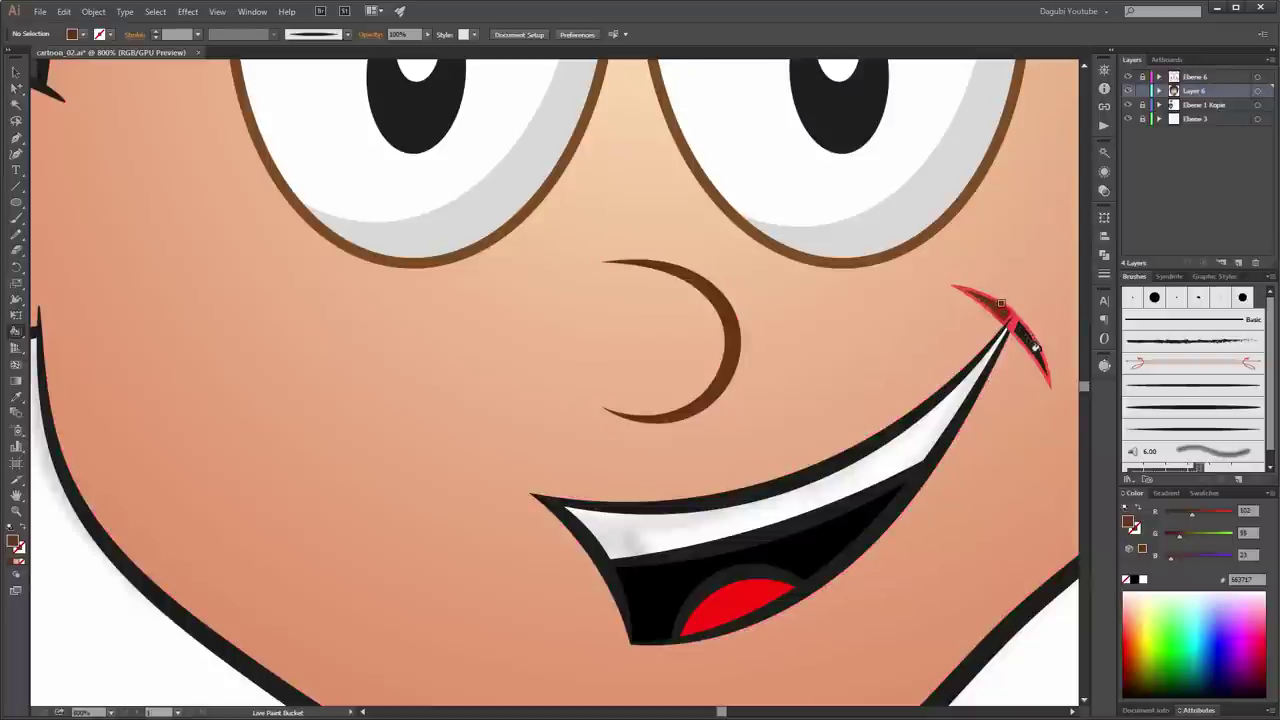
pyautogui.click(1018, 324)
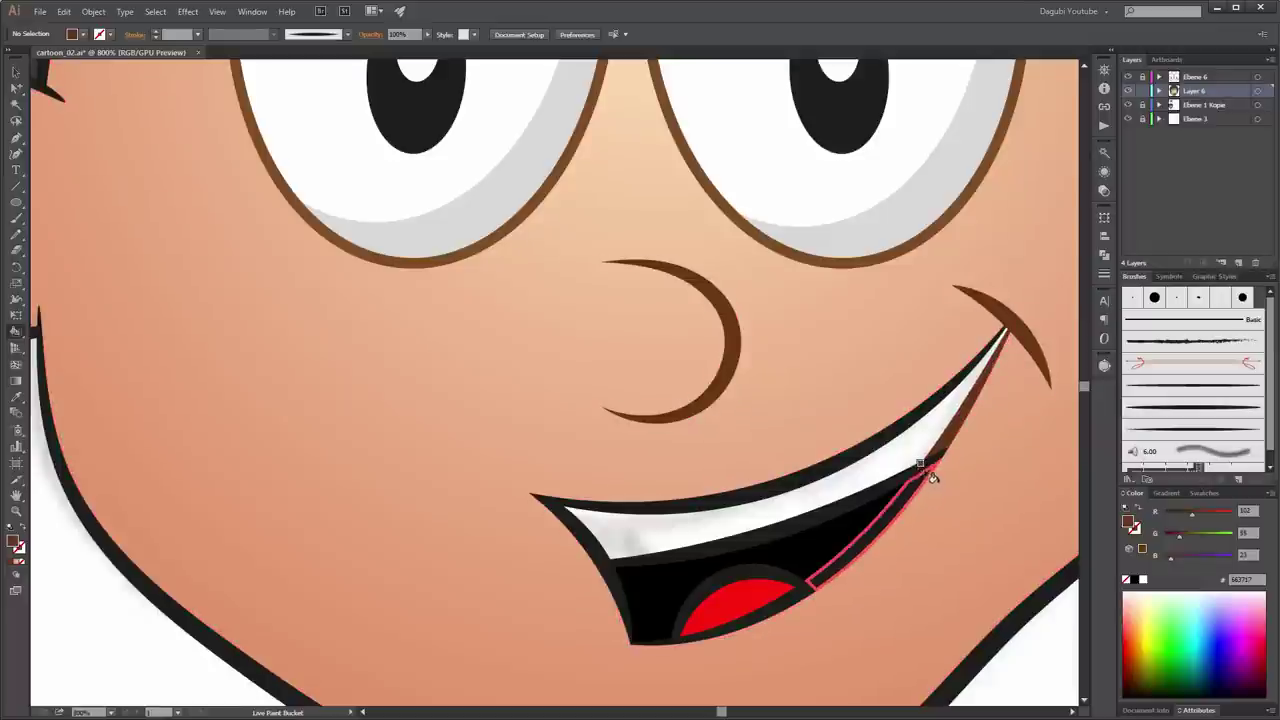
pyautogui.click(927, 479)
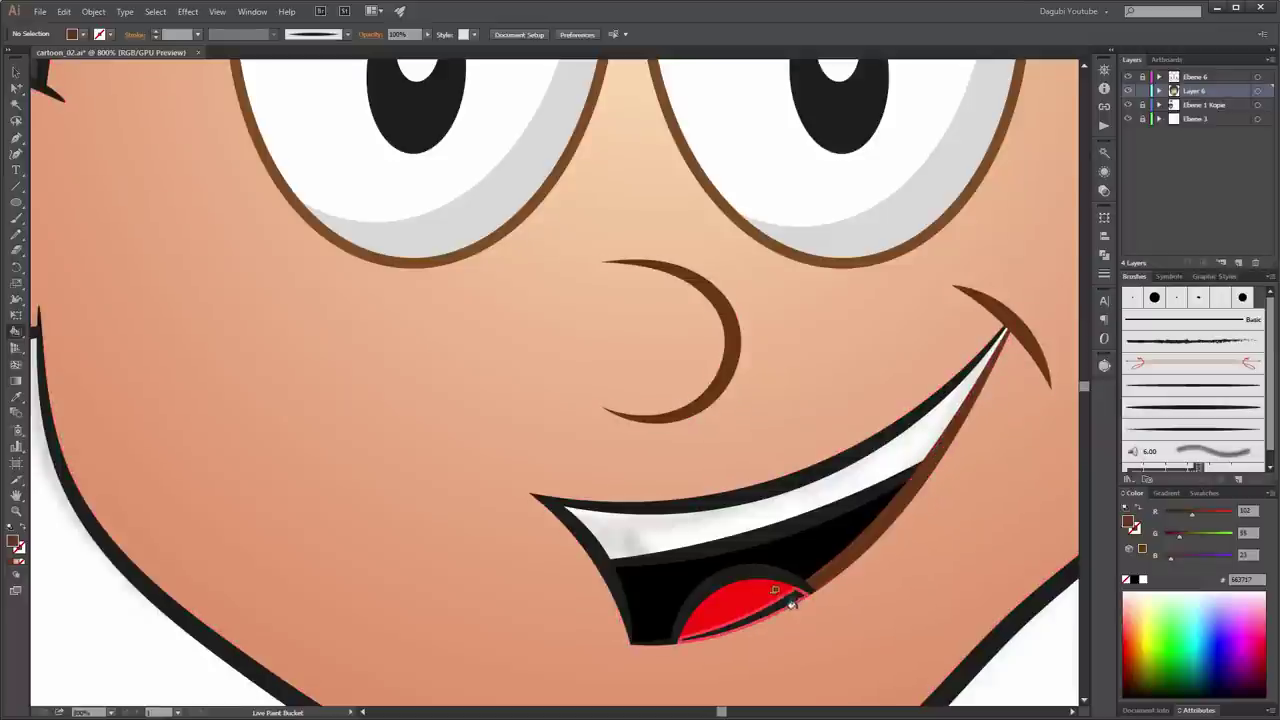
pyautogui.click(770, 622)
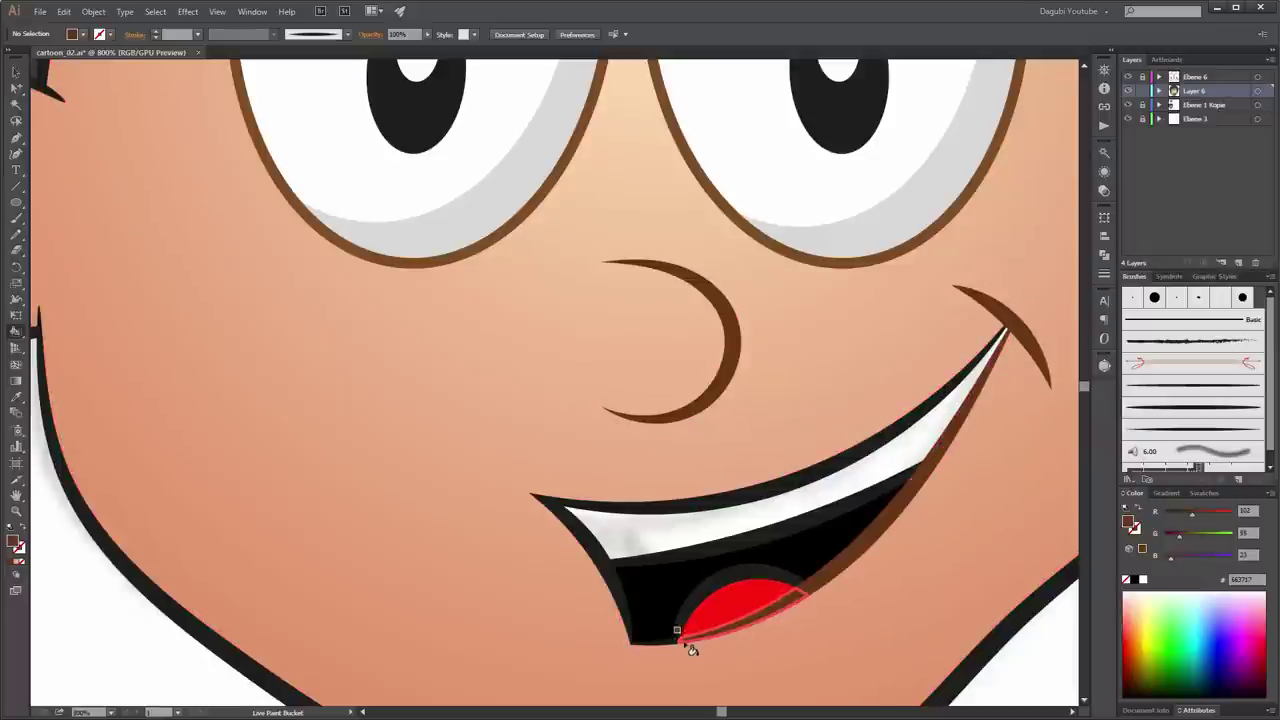
pyautogui.click(675, 640)
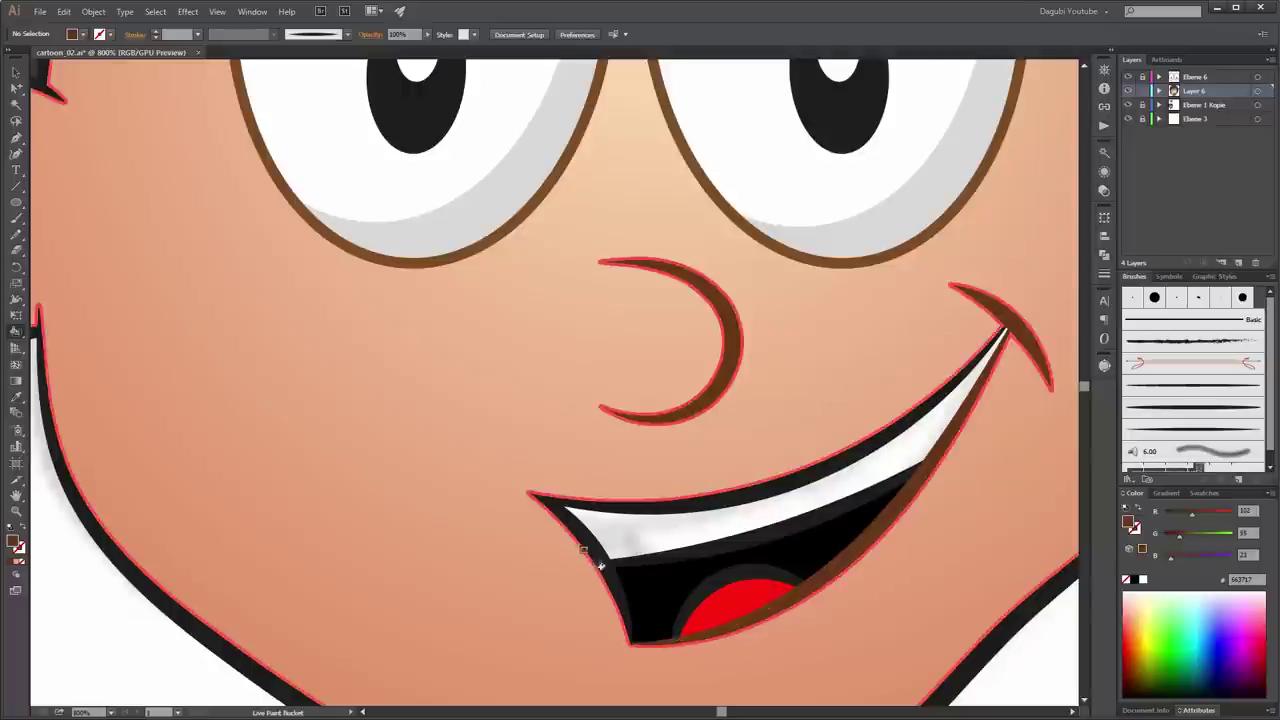
pyautogui.click(605, 550)
pyautogui.click(618, 590)
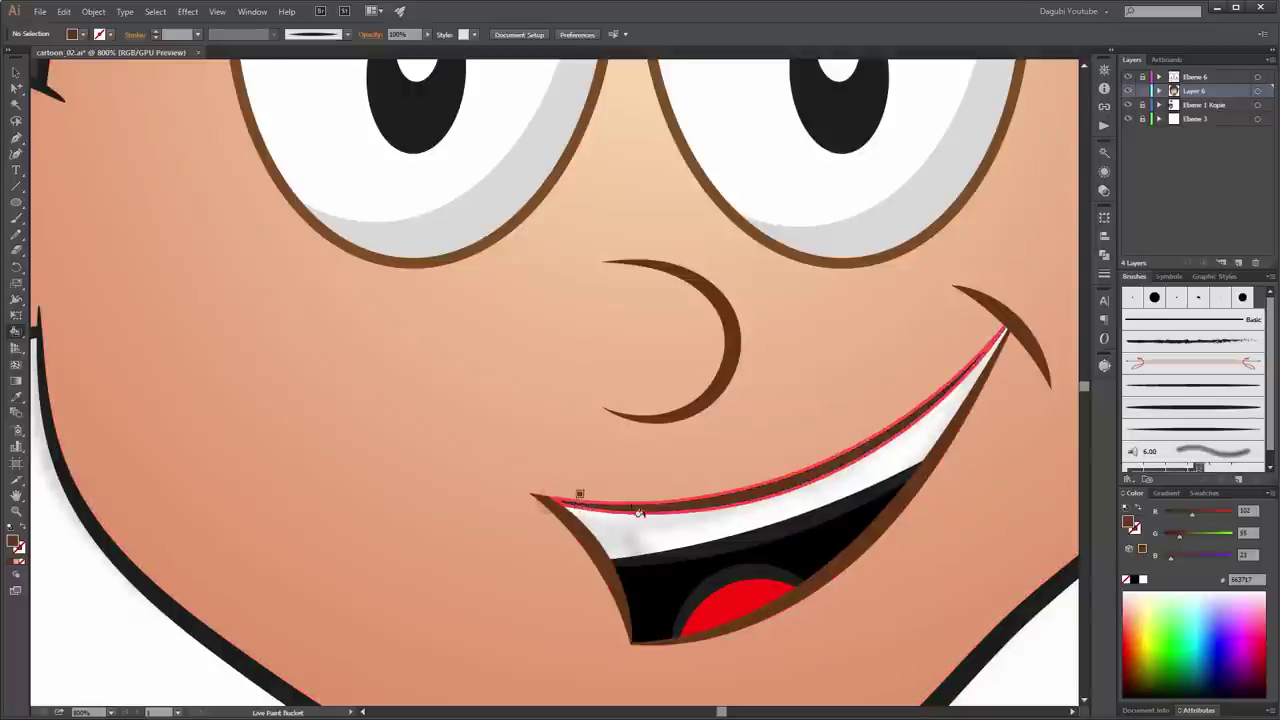
pyautogui.click(565, 505)
# Step: Brown the tiny mouth-corner tip, then fill the teeth white
pyautogui.scroll(5, 631, 669)
pyautogui.scroll(2, 644, 549)
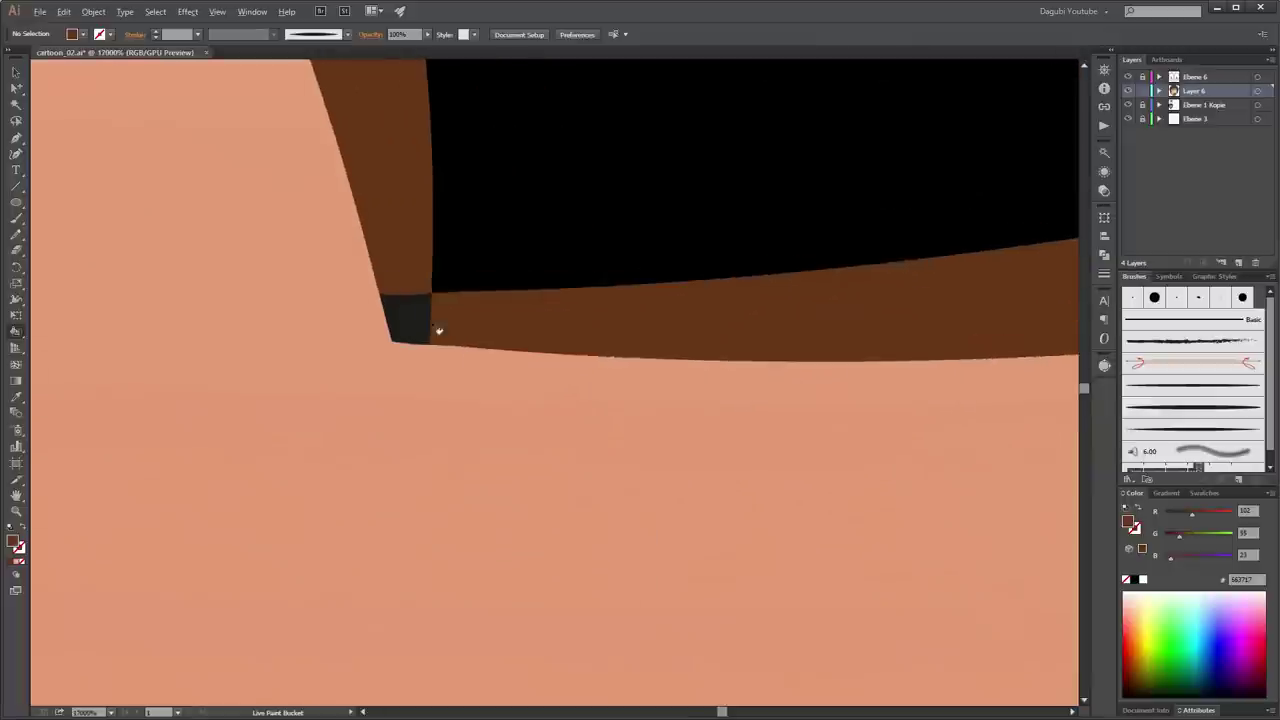
pyautogui.click(417, 323)
pyautogui.scroll(-4, 655, 263)
pyautogui.scroll(-3, 689, 260)
pyautogui.scroll(-4, 689, 260)
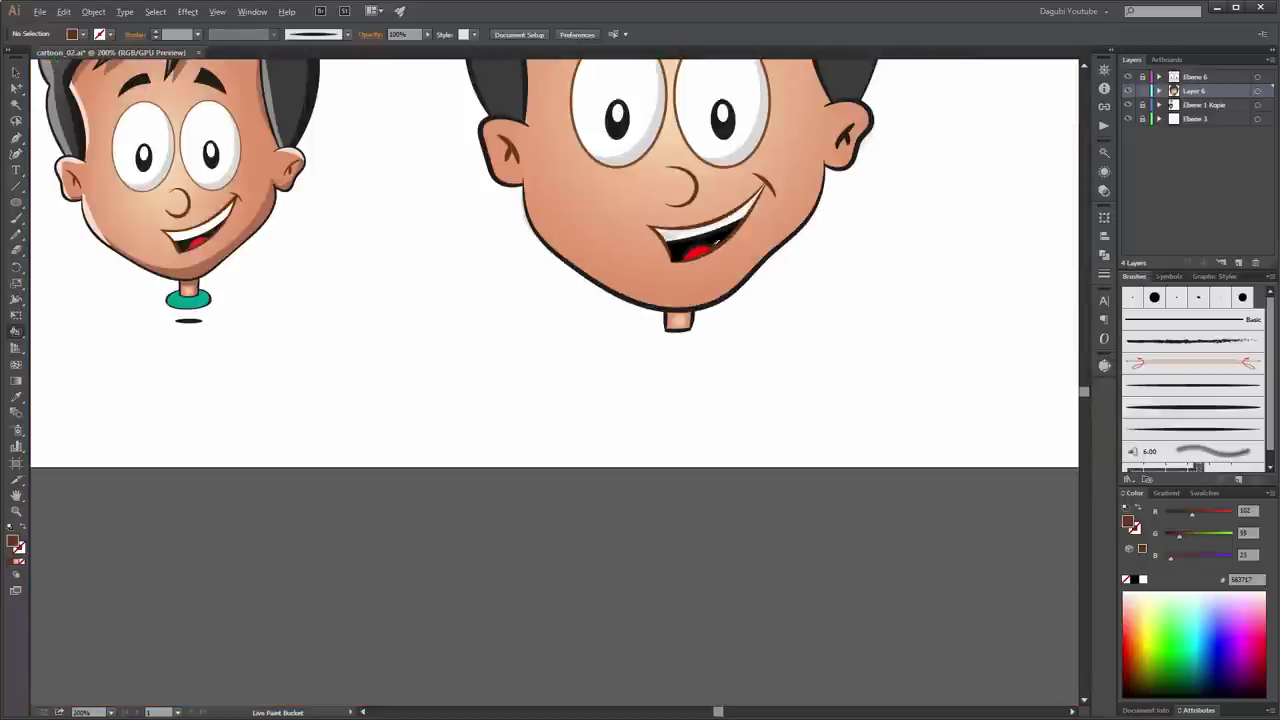
pyautogui.scroll(2, 723, 277)
pyautogui.scroll(2, 729, 372)
pyautogui.scroll(1, 729, 372)
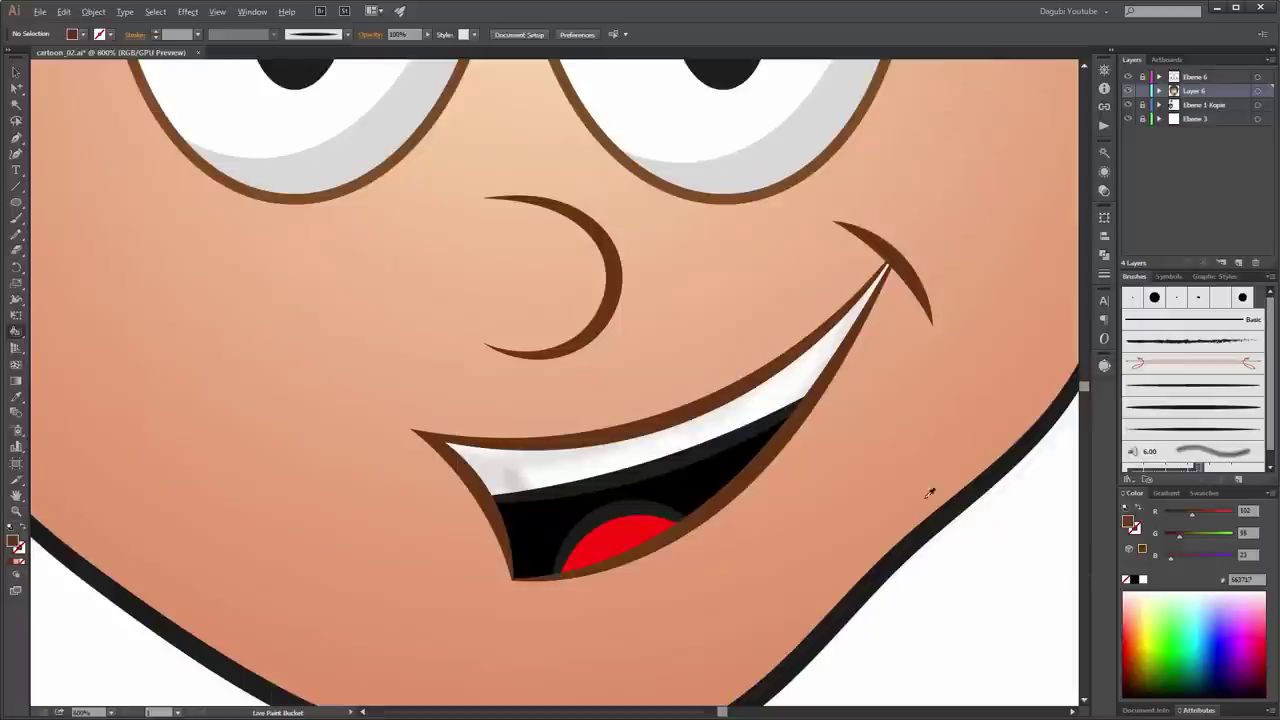
pyautogui.click(1143, 579)
pyautogui.click(709, 420)
pyautogui.scroll(-2, 748, 355)
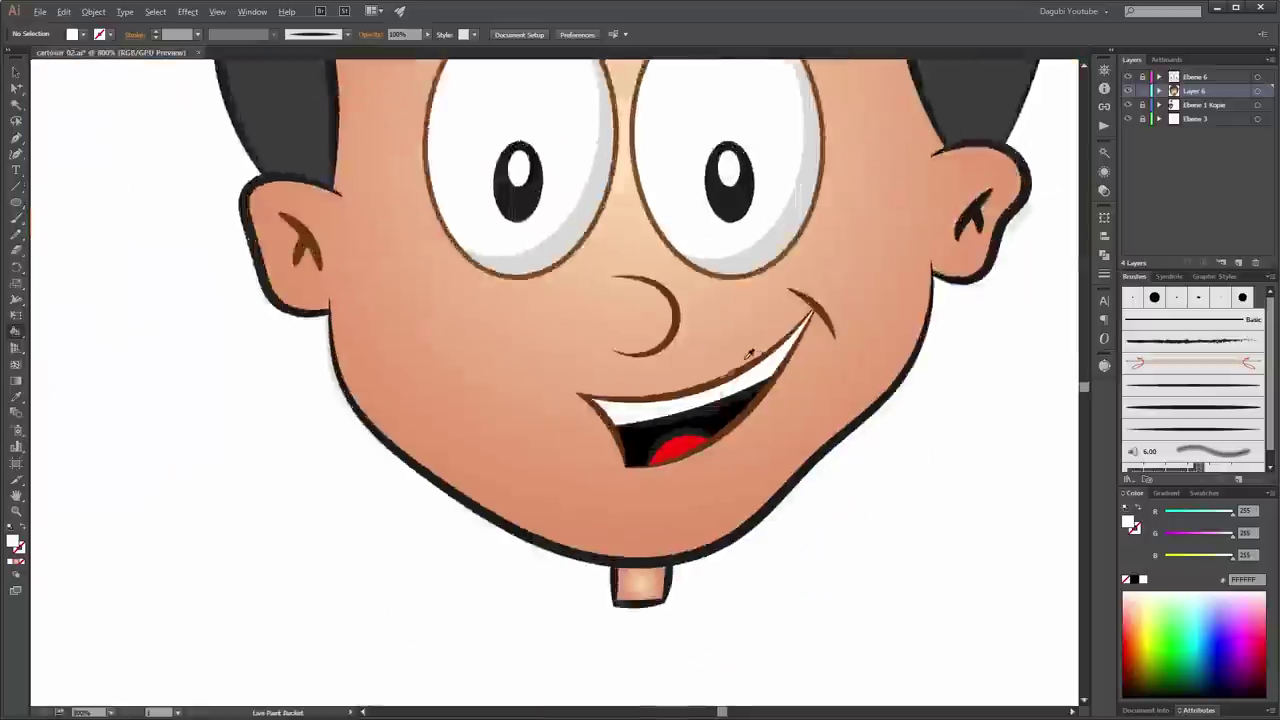
pyautogui.scroll(-3, 748, 355)
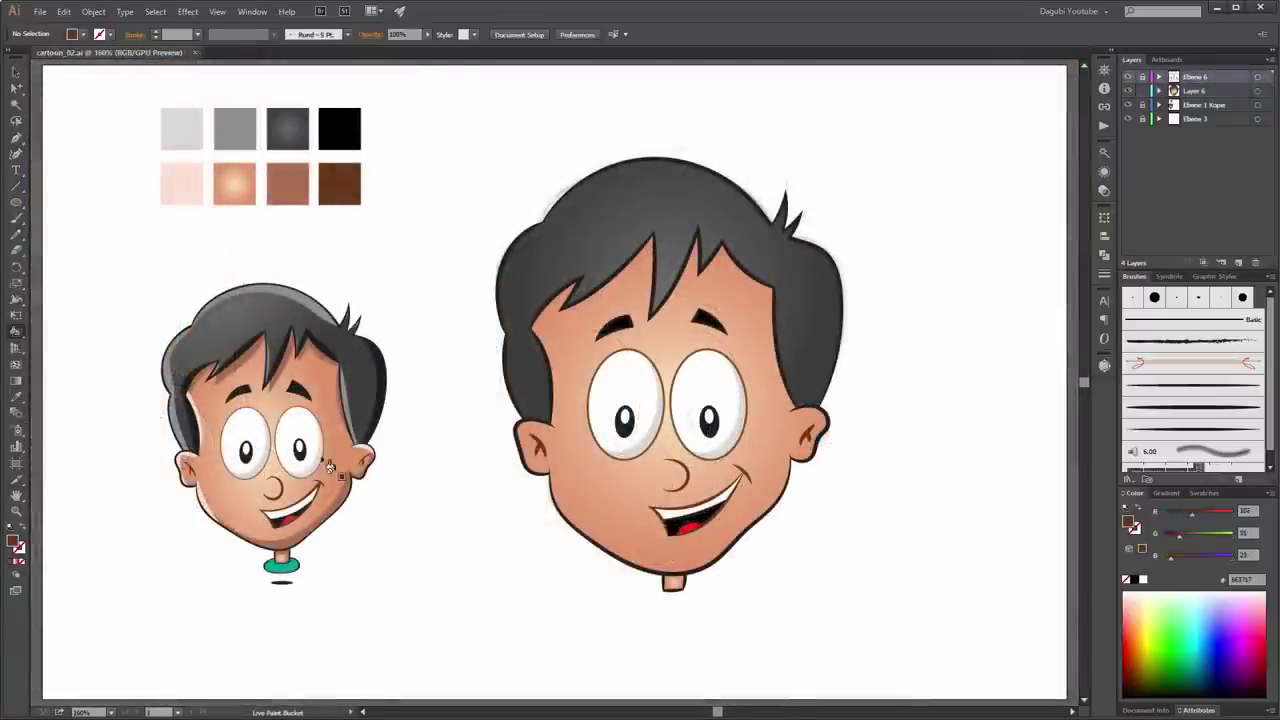
pyautogui.scroll(5, 228, 355)
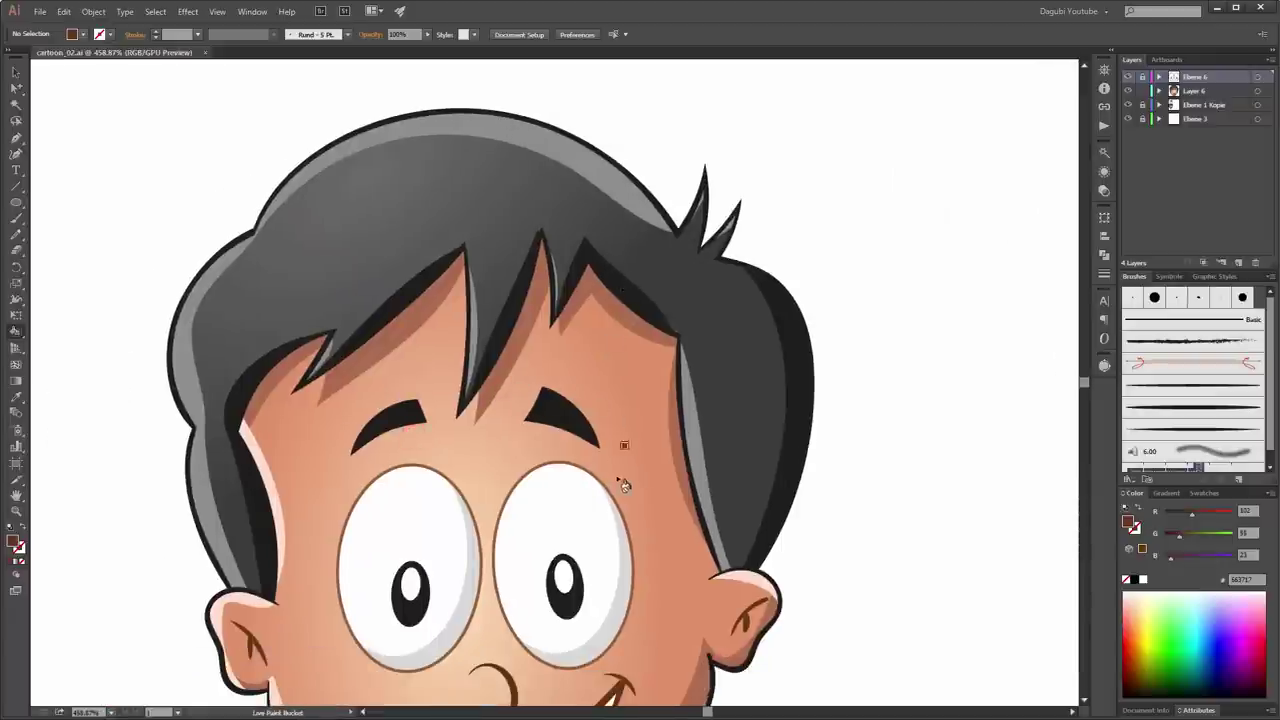
pyautogui.moveTo(1033, 495); pyautogui.dragTo(813, 355)
pyautogui.scroll(-5, 829, 337)
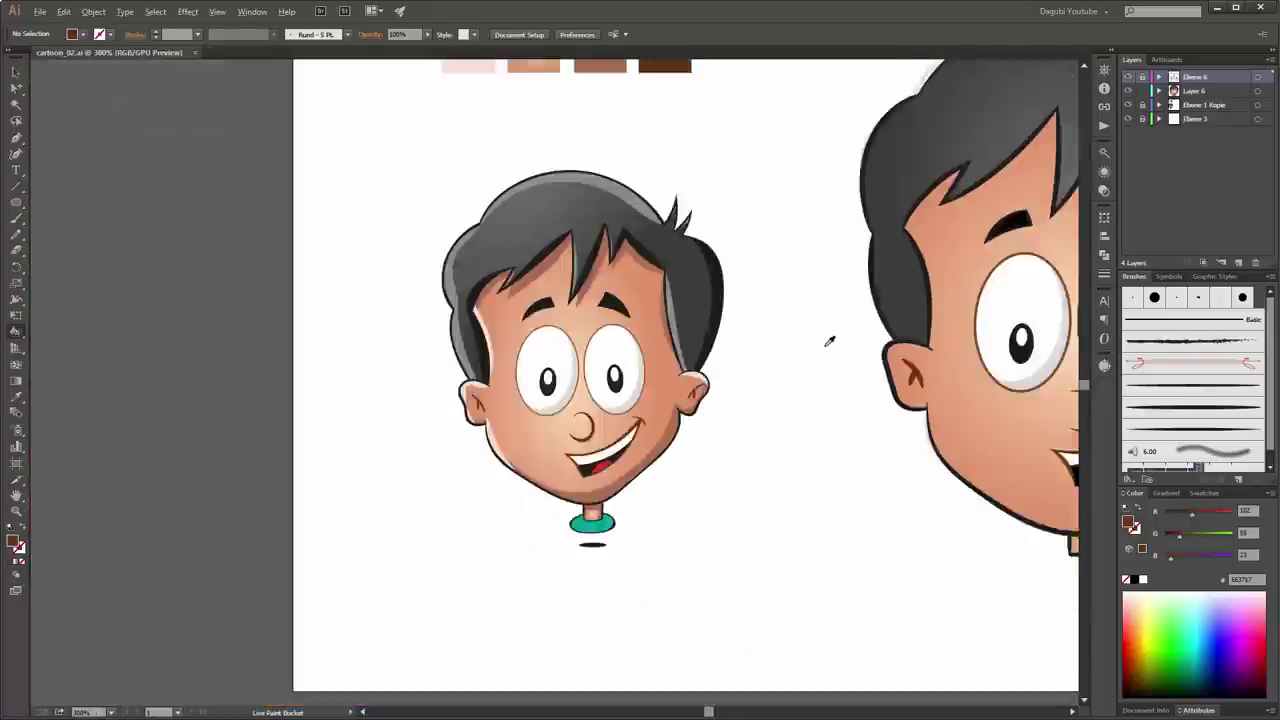
pyautogui.scroll(-3, 829, 337)
pyautogui.scroll(4, 829, 337)
pyautogui.scroll(2, 829, 337)
pyautogui.press('k')
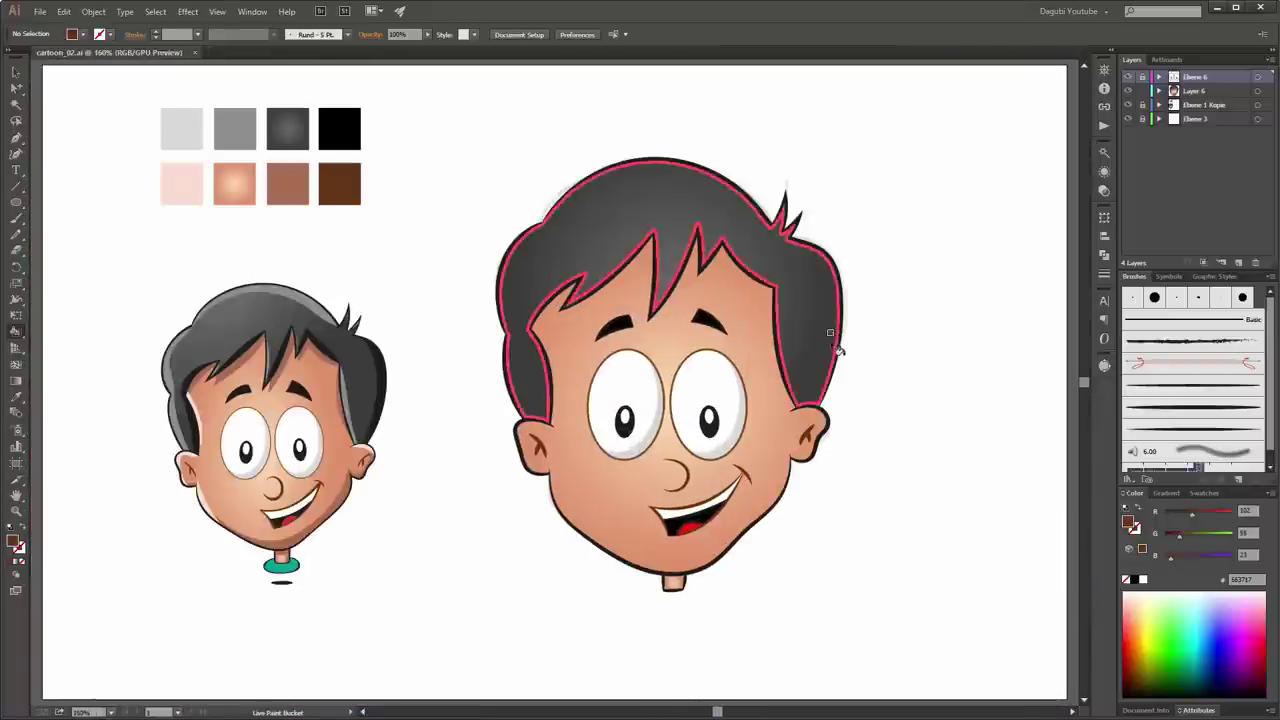
# Step: Select Layer 6's artwork and expand it with Object > Live Paint > Expand
pyautogui.click(1258, 92)
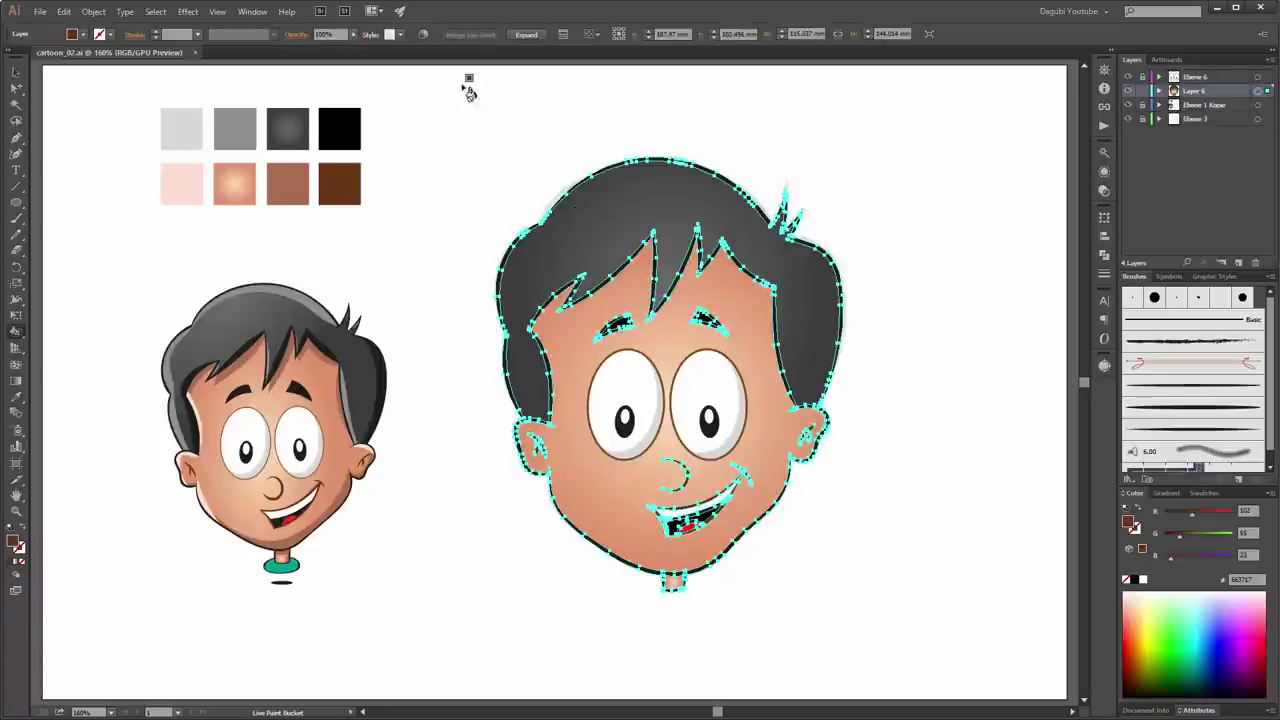
pyautogui.click(93, 11)
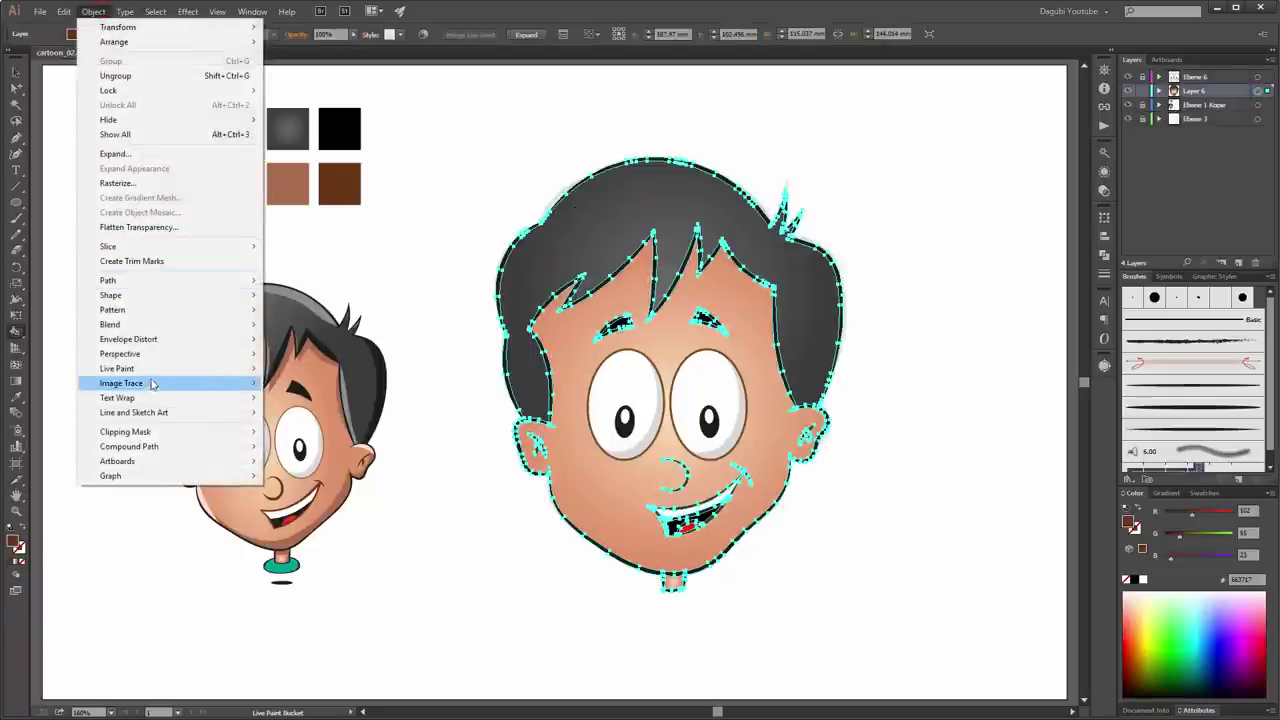
pyautogui.moveTo(117, 368)
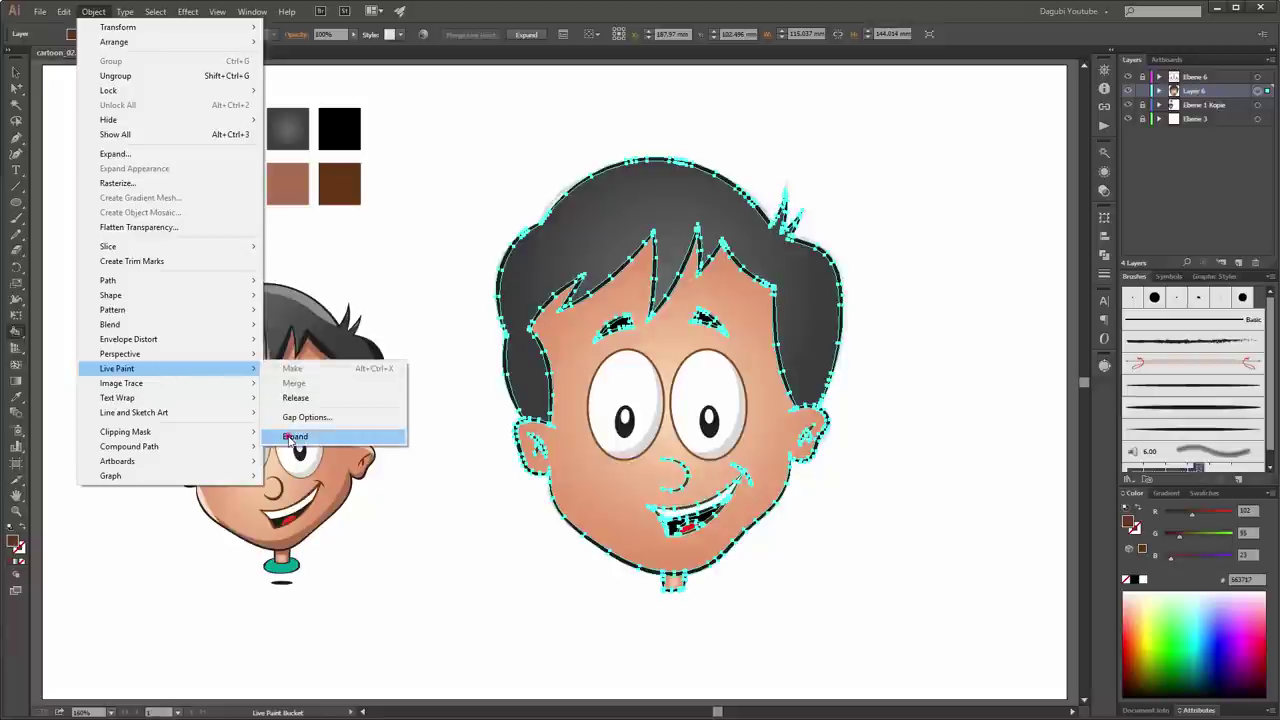
pyautogui.click(294, 437)
# Step: Select only the dark grey hair shape with the Group Selection tool
pyautogui.click(16, 88)
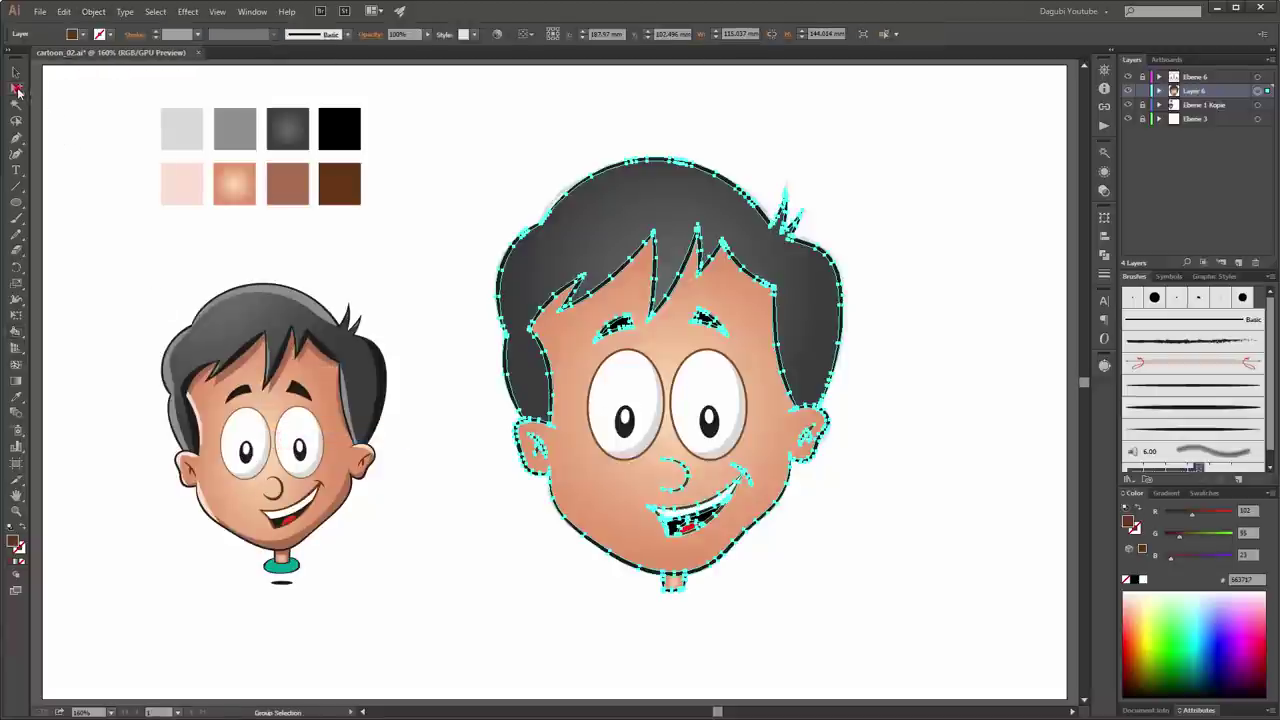
pyautogui.click(545, 108)
pyautogui.click(628, 202)
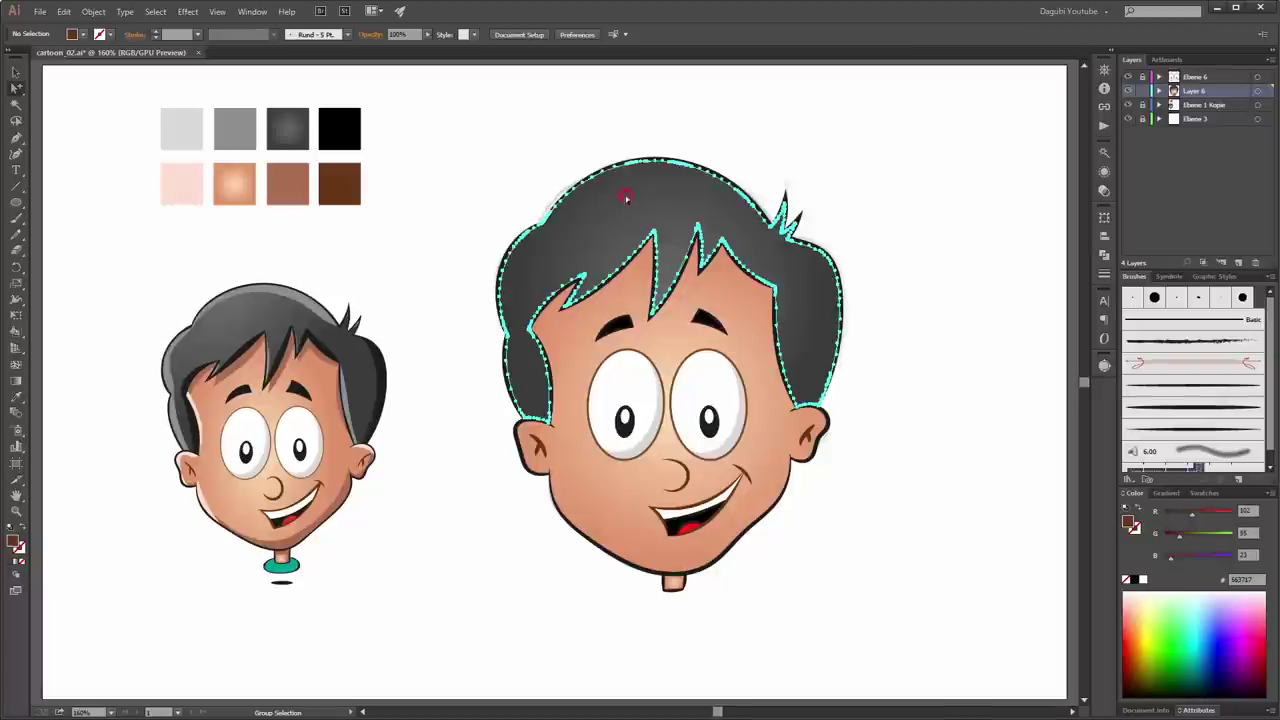
pyautogui.scroll(2, 661, 215)
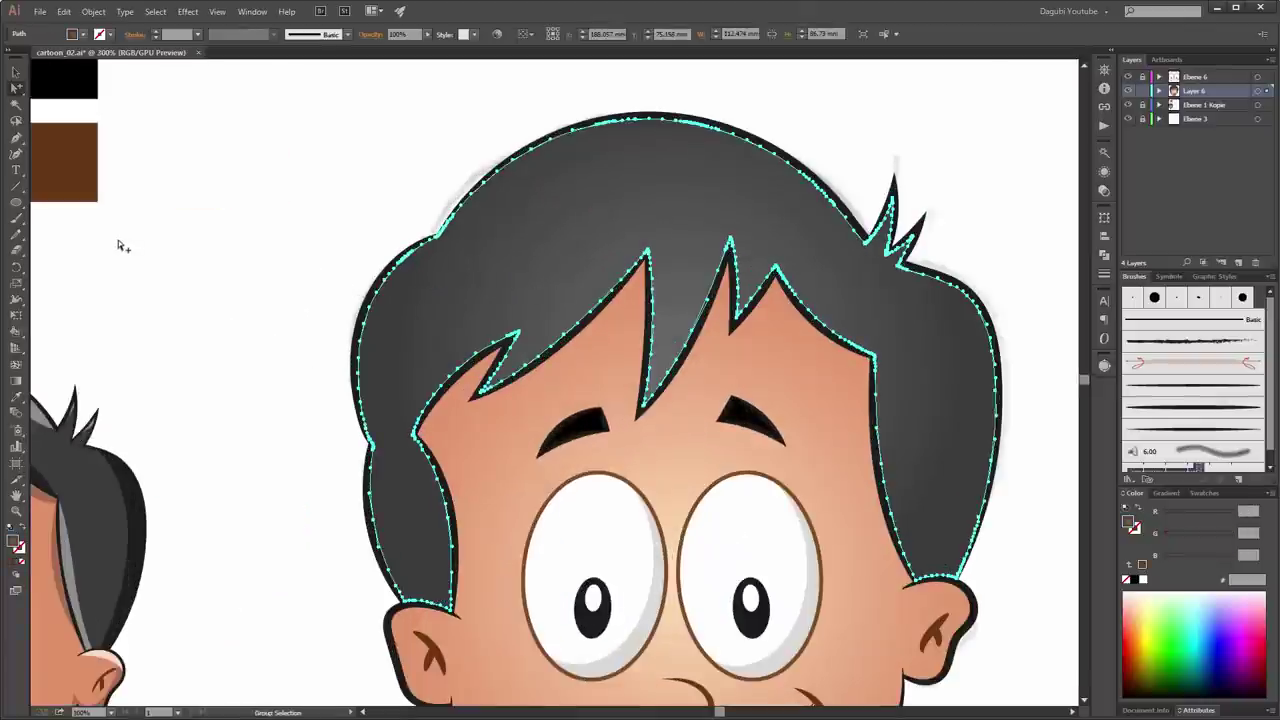
# Step: Knife-cut the hair just inside its left, top and right edges and the forehead spike
pyautogui.moveTo(24, 250); pyautogui.dragTo(60, 278)
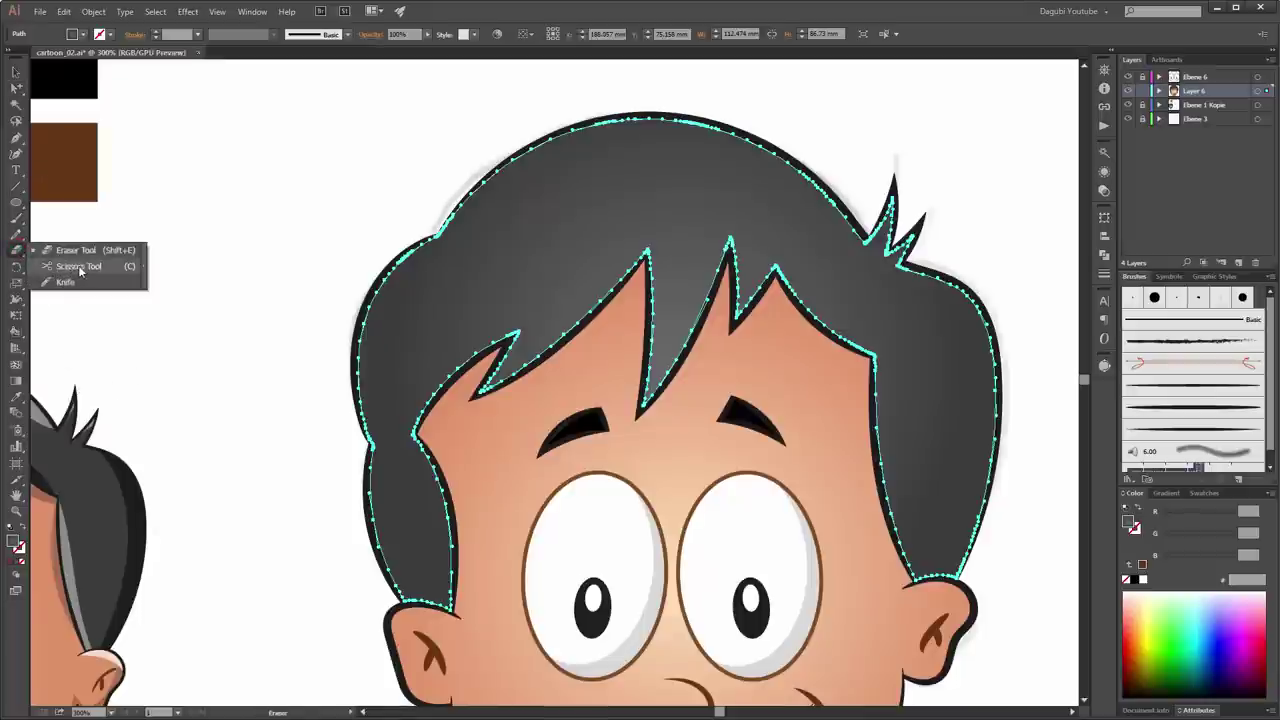
pyautogui.click(65, 282)
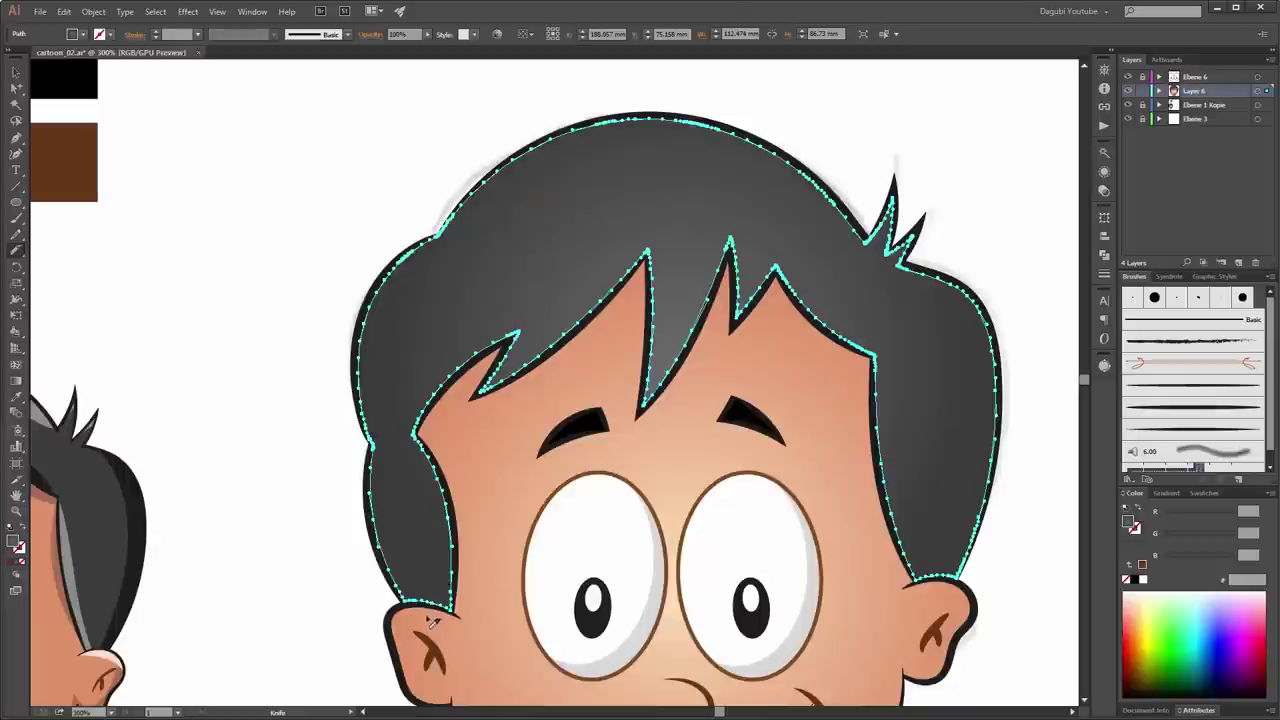
pyautogui.moveTo(431, 618); pyautogui.dragTo(423, 599)
pyautogui.moveTo(395, 508)
pyautogui.mouseDown()
pyautogui.moveTo(384, 410)
pyautogui.moveTo(408, 296)
pyautogui.moveTo(529, 171)
pyautogui.moveTo(603, 149)
pyautogui.moveTo(700, 160)
pyautogui.moveTo(835, 238)
pyautogui.moveTo(868, 238)
pyautogui.mouseUp()
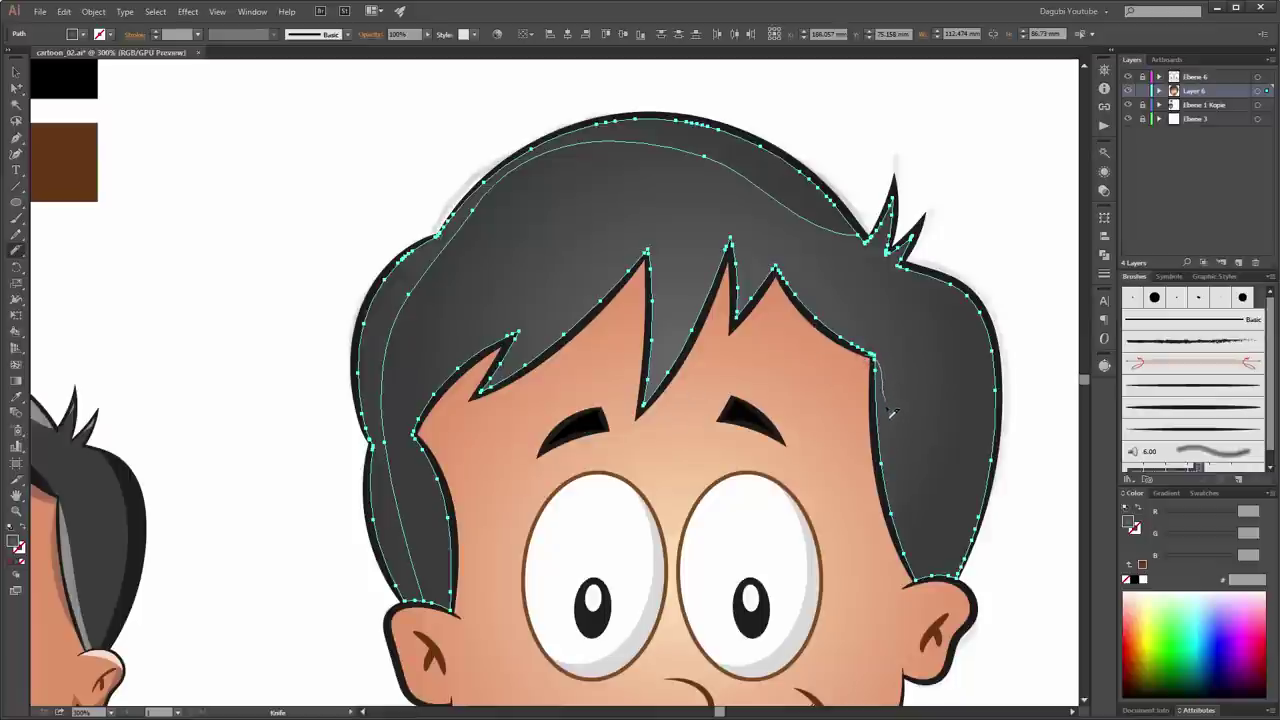
pyautogui.moveTo(896, 452); pyautogui.dragTo(928, 602)
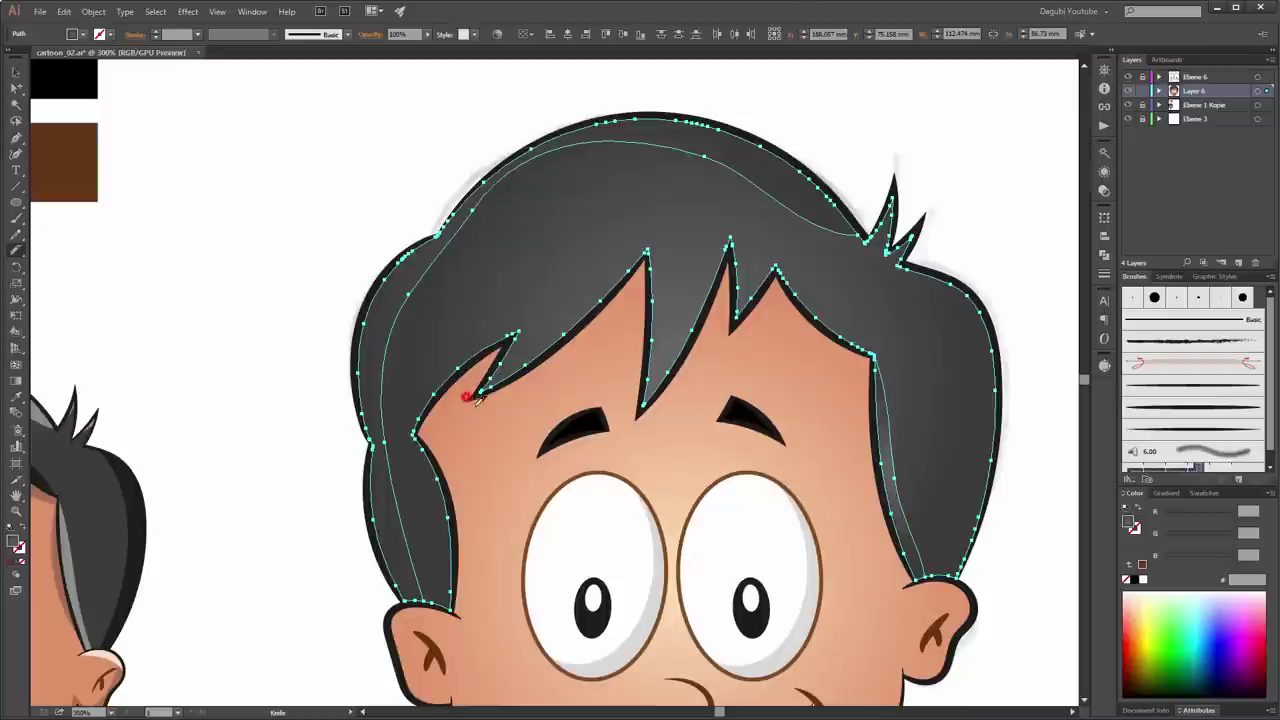
pyautogui.moveTo(477, 398); pyautogui.dragTo(493, 390)
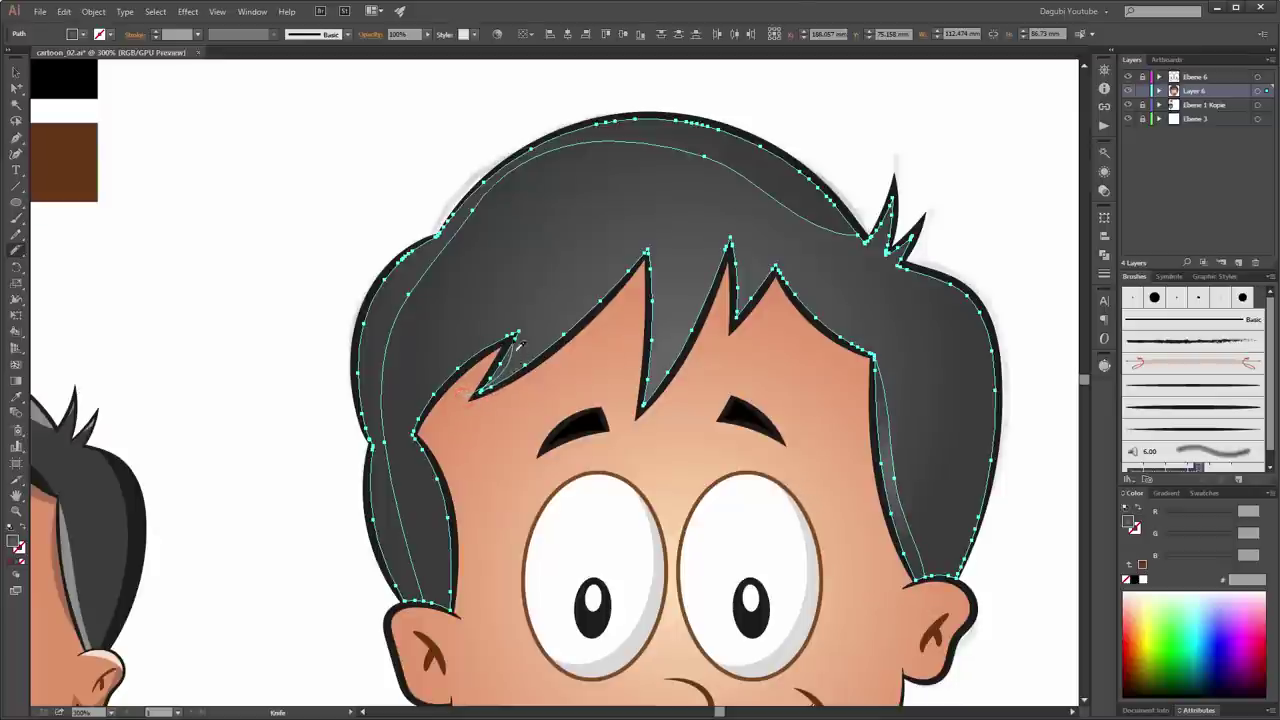
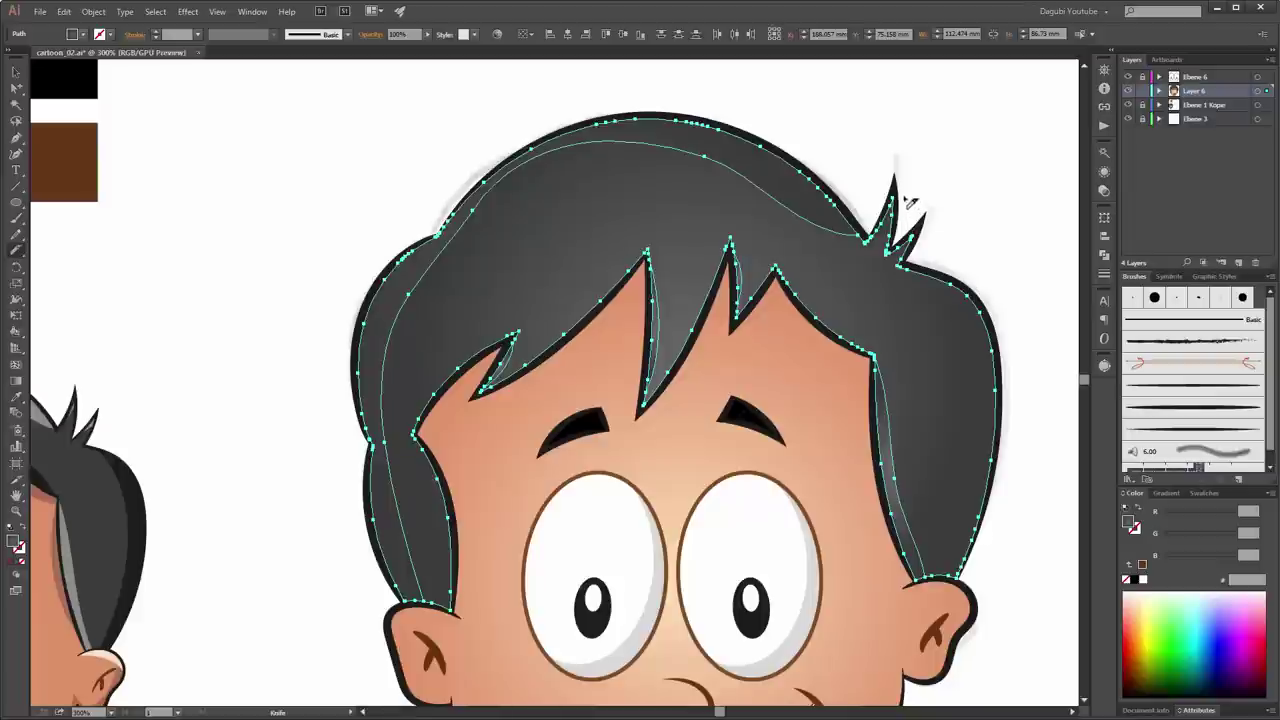
# Step: Knife-cut the hair outline beside the right spike so it splits into paintable regions
pyautogui.moveTo(903, 197); pyautogui.dragTo(893, 212)
pyautogui.moveTo(918, 241); pyautogui.dragTo(895, 258)
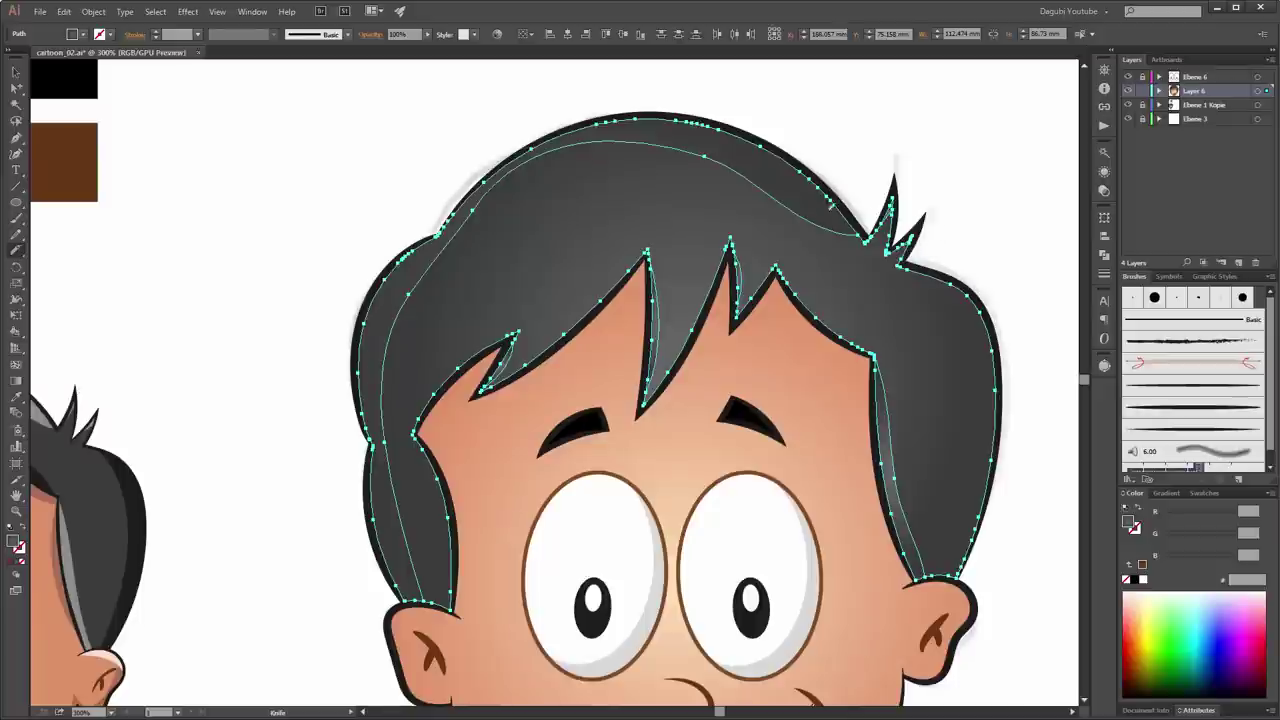
pyautogui.click(15, 334)
pyautogui.hotkey('ctrl', '-')
pyautogui.hotkey('ctrl', '-')
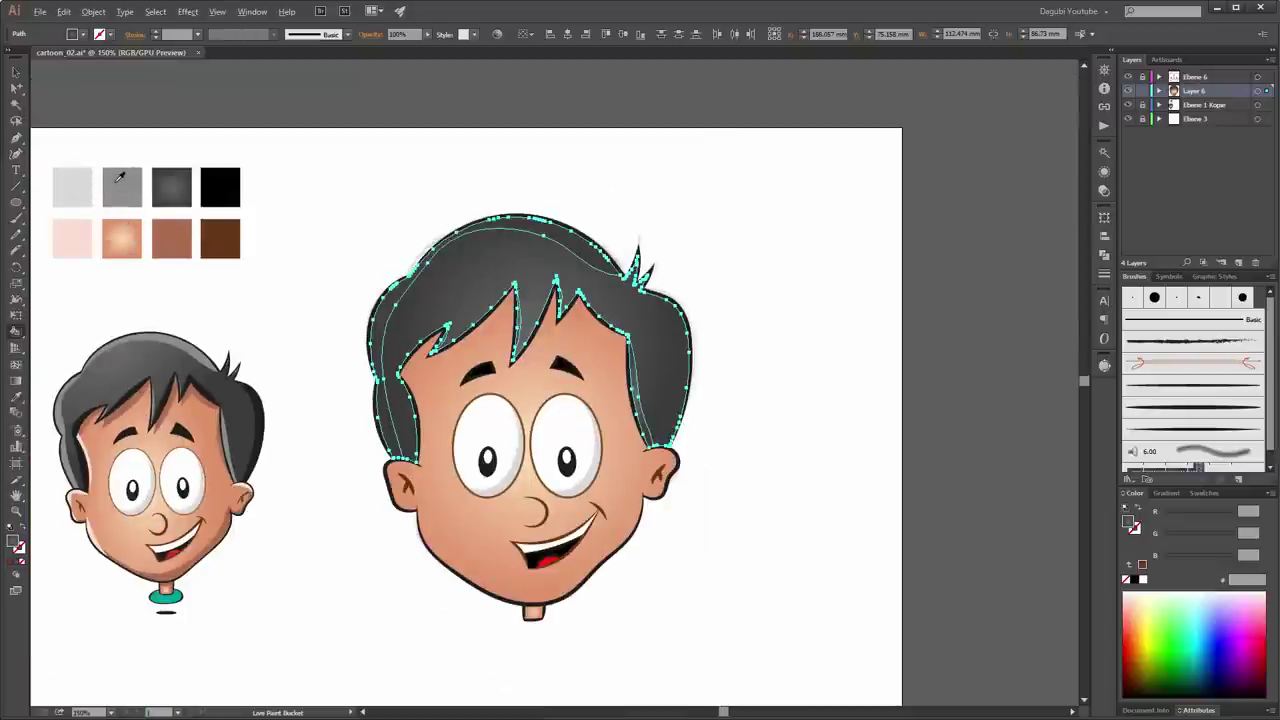
# Step: Fill the hair's outer band and edge slivers with 142 grey, undoing one mistaken fill
pyautogui.keyDown('alt'); pyautogui.click(119, 177); pyautogui.keyUp('alt')
pyautogui.scroll(2, 331, 203)
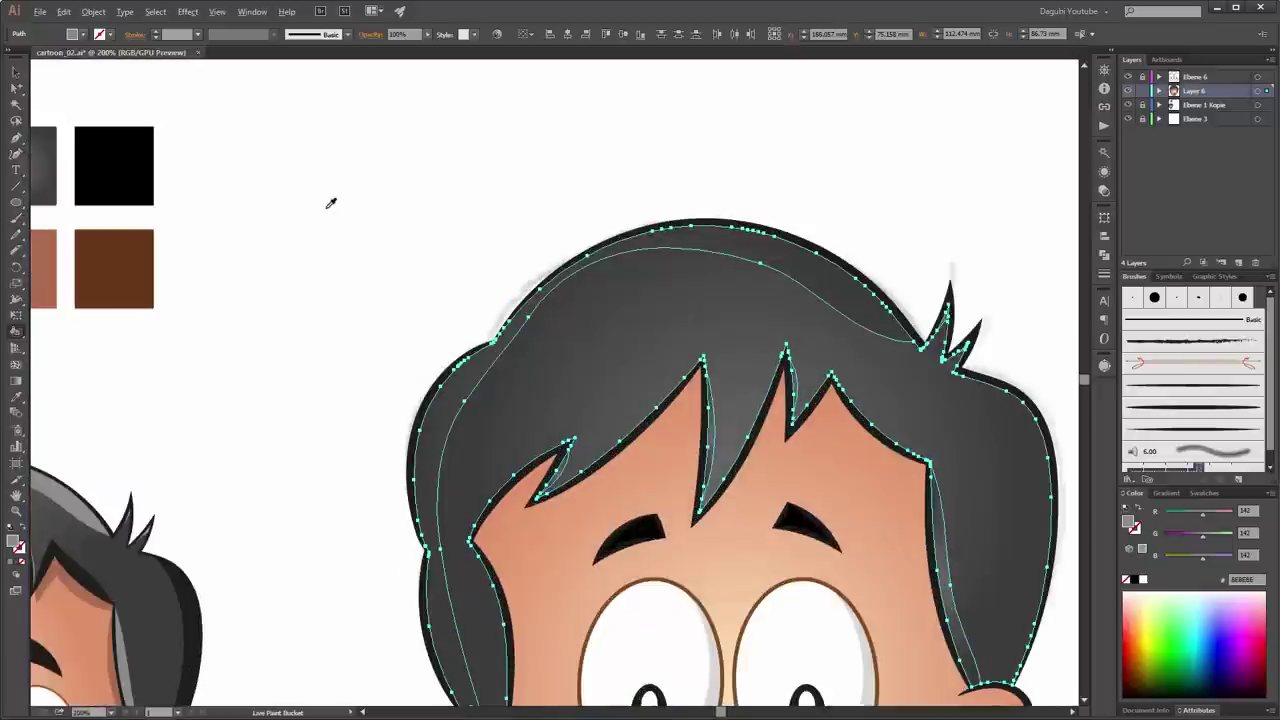
pyautogui.click(447, 422)
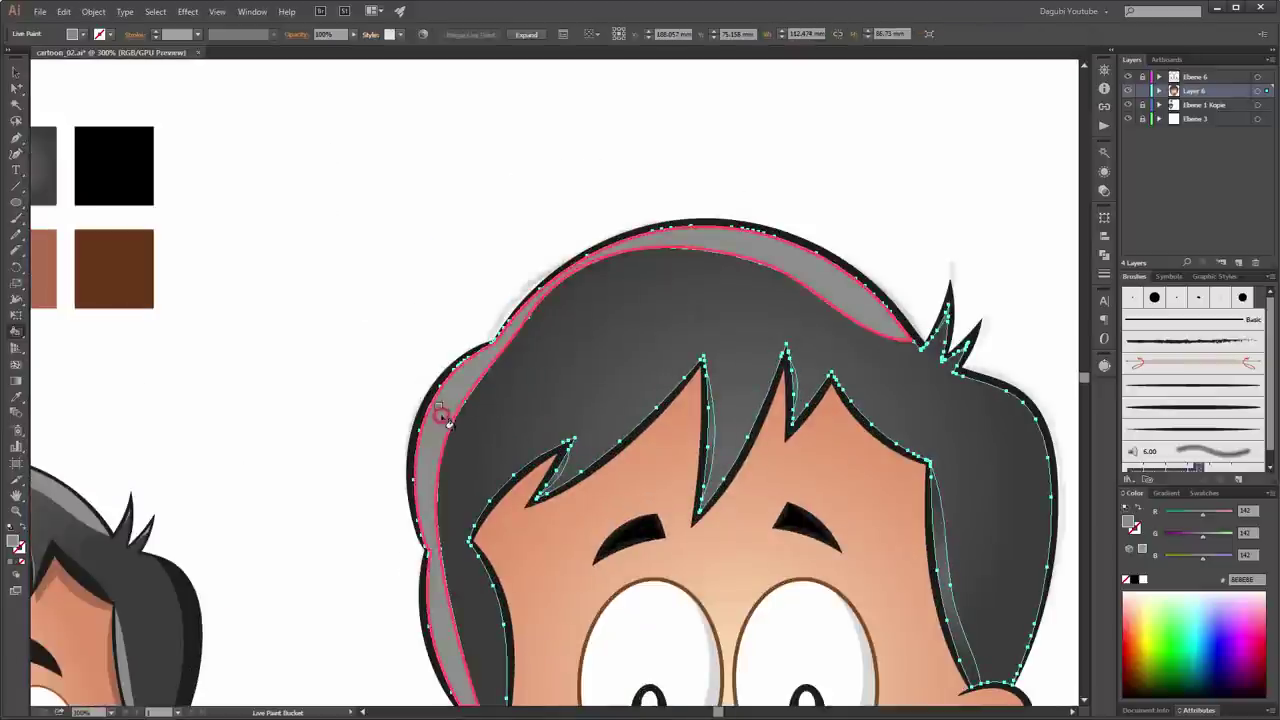
pyautogui.moveTo(596, 457); pyautogui.dragTo(491, 297)
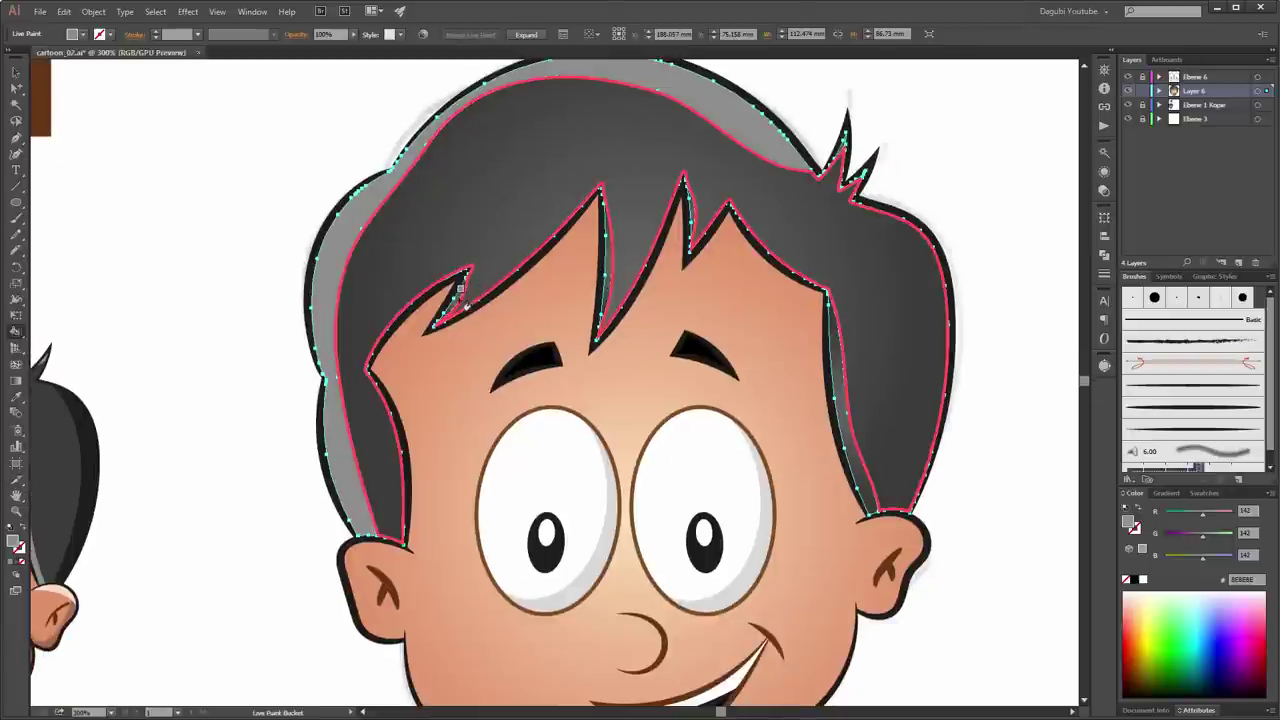
pyautogui.click(608, 252)
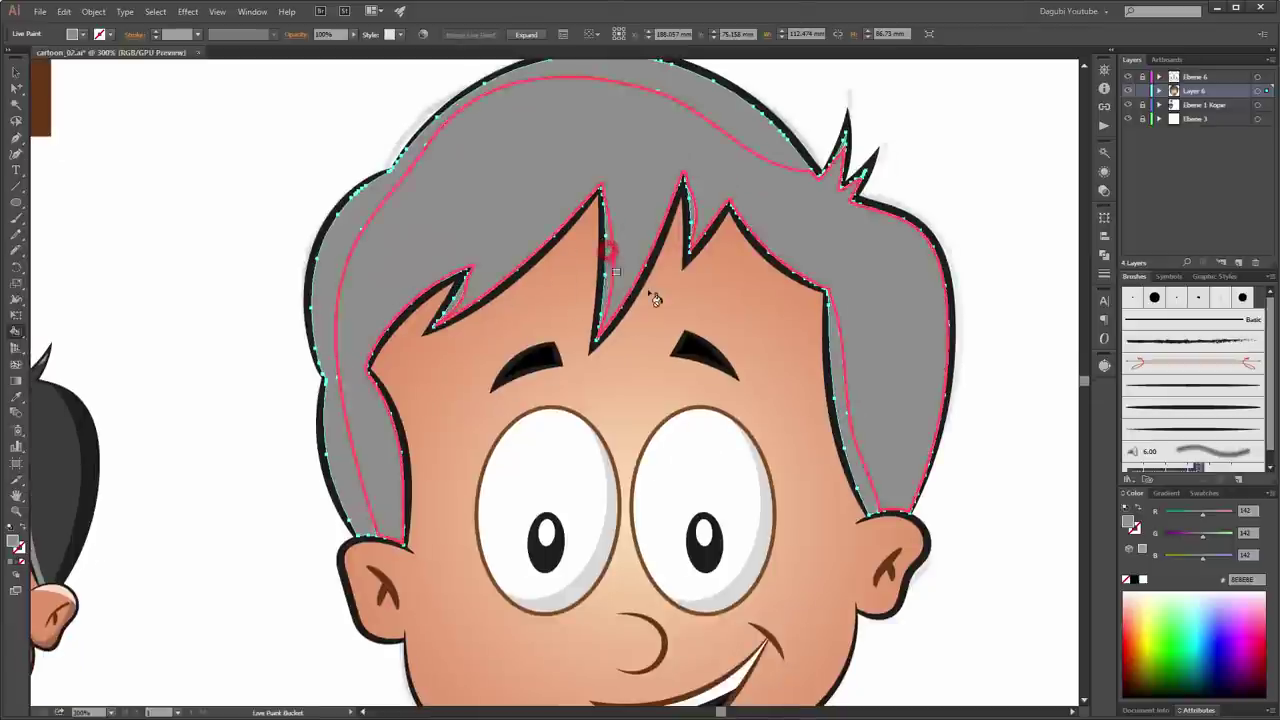
pyautogui.hotkey('ctrl', 'z')
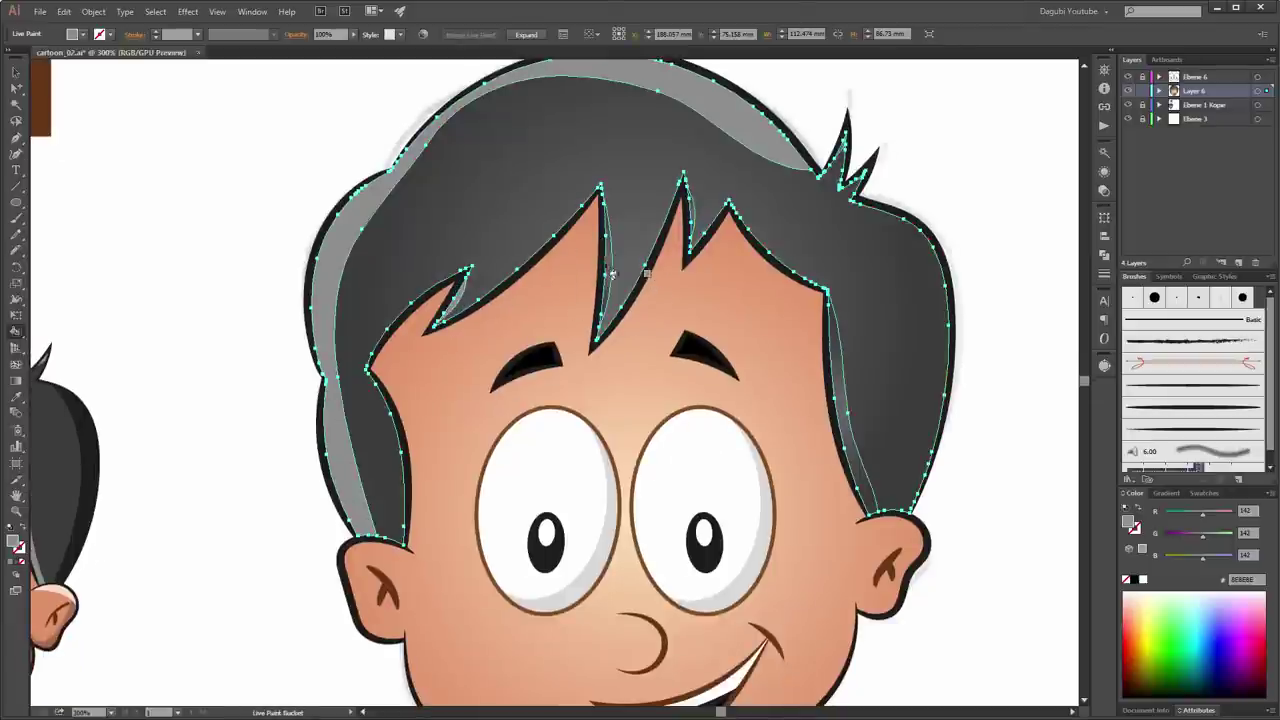
pyautogui.click(608, 262)
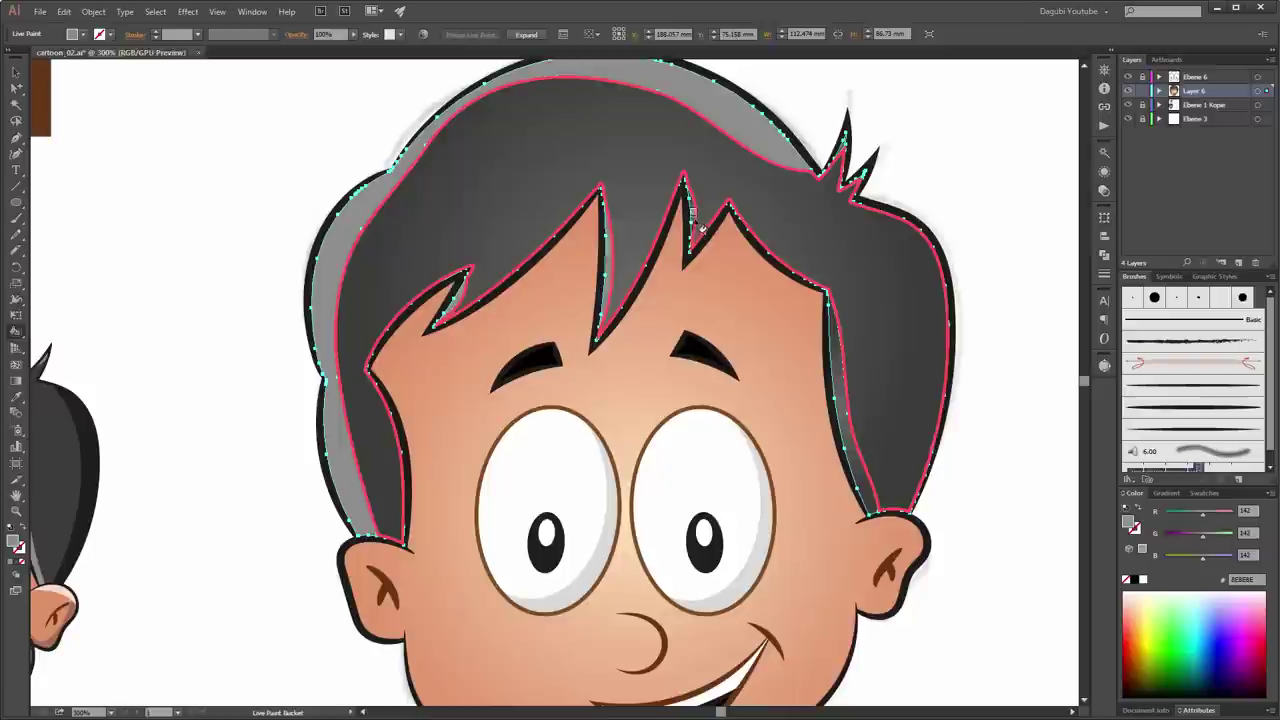
pyautogui.click(690, 215)
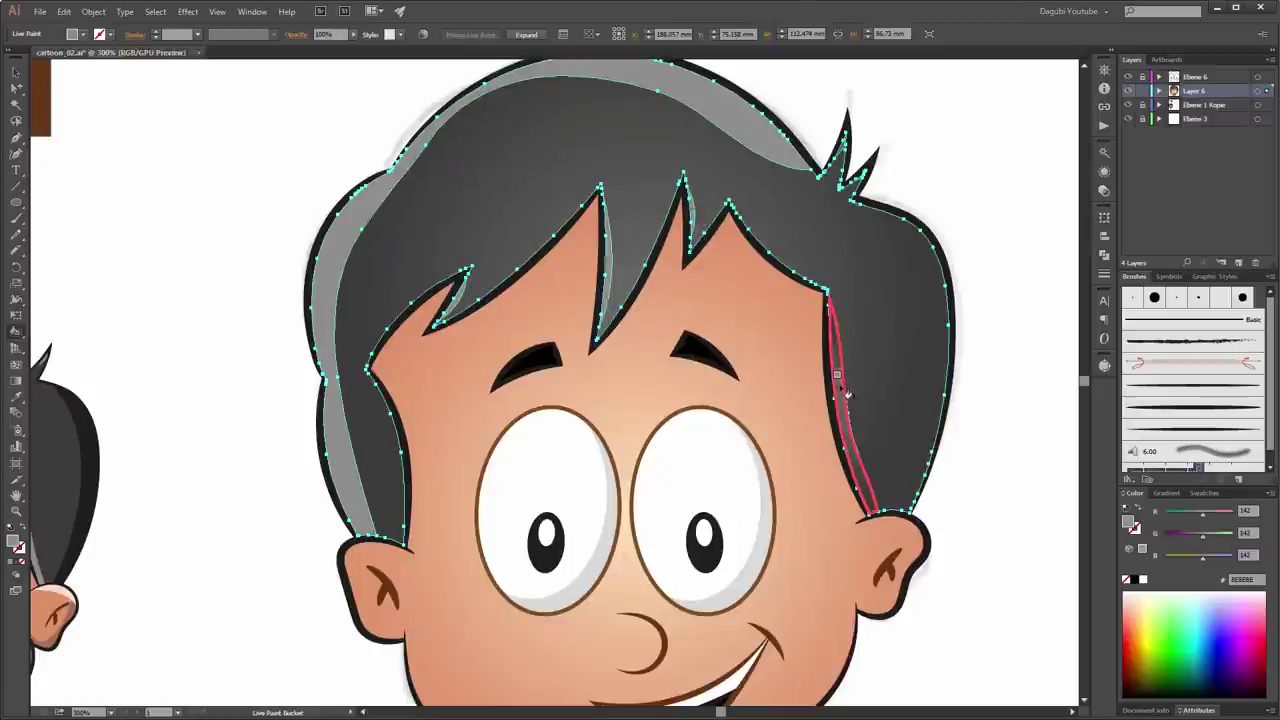
pyautogui.keyDown('ctrl'); pyautogui.click(1038, 283); pyautogui.keyUp('ctrl')
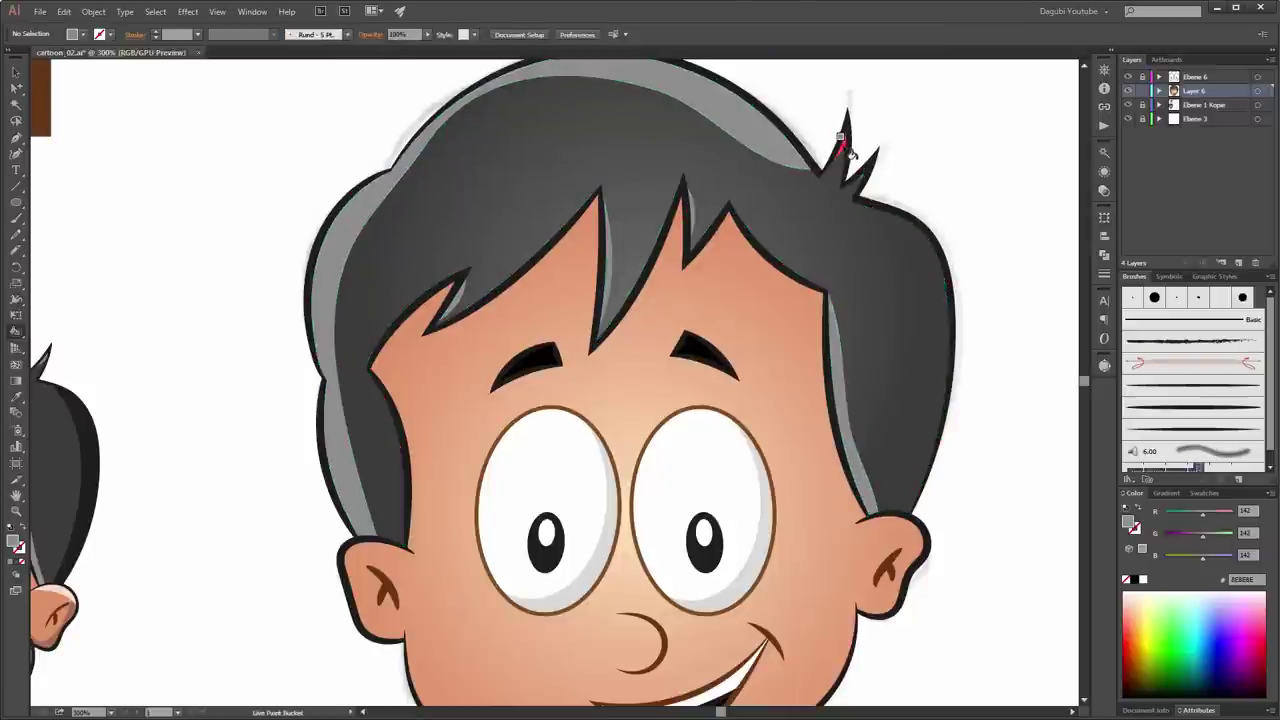
# Step: Try painting the small hair spike slivers, dismissing the Live Paint warning along the way
pyautogui.click(842, 143)
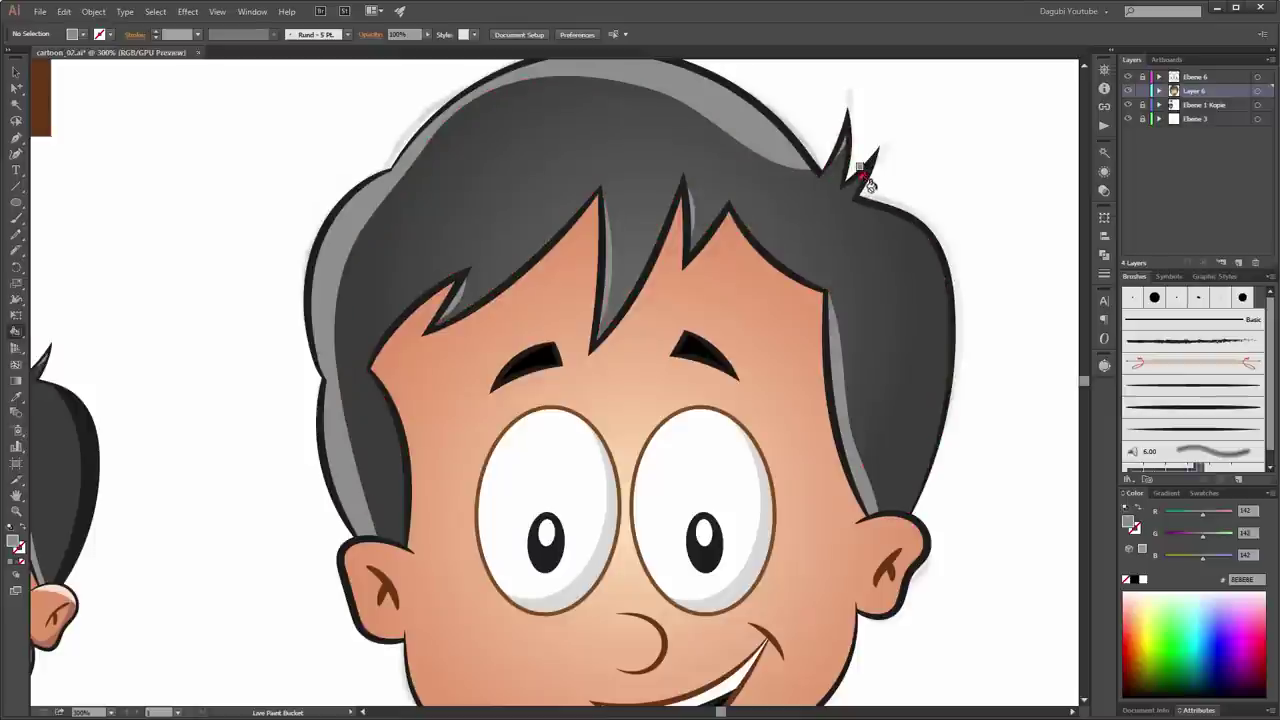
pyautogui.click(866, 179)
pyautogui.click(812, 462)
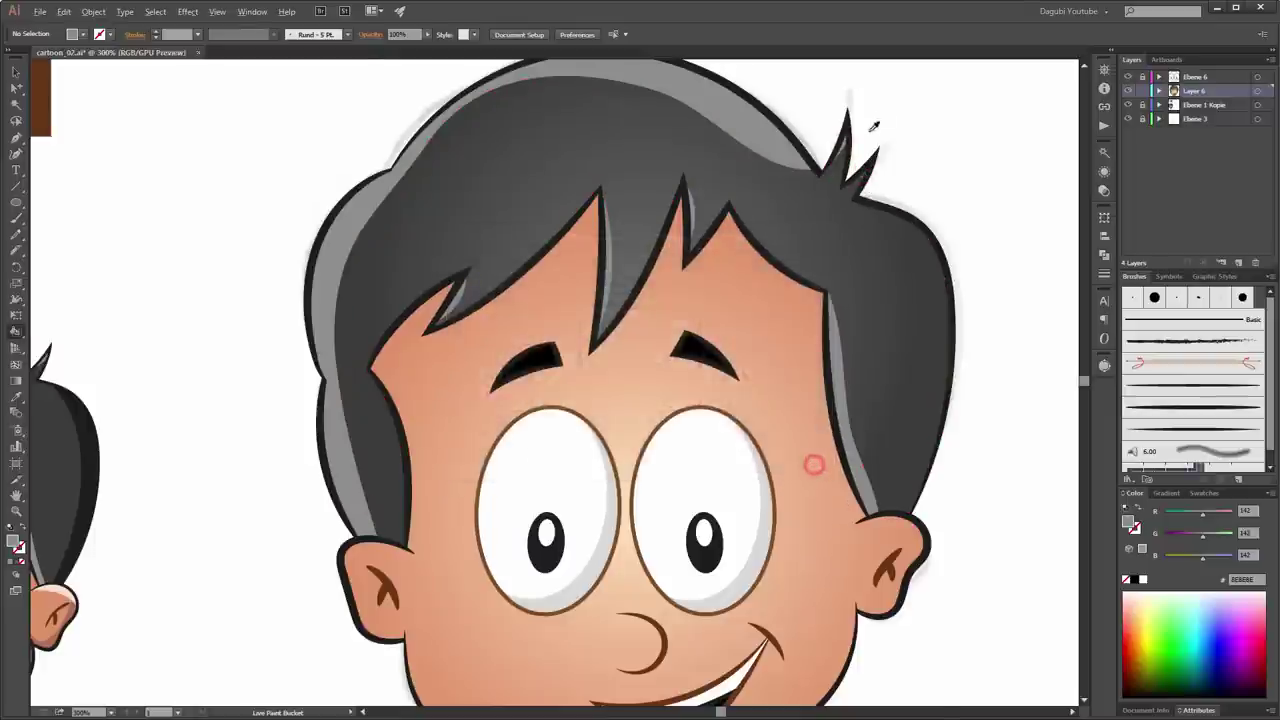
pyautogui.scroll(5, 873, 126)
pyautogui.click(842, 420)
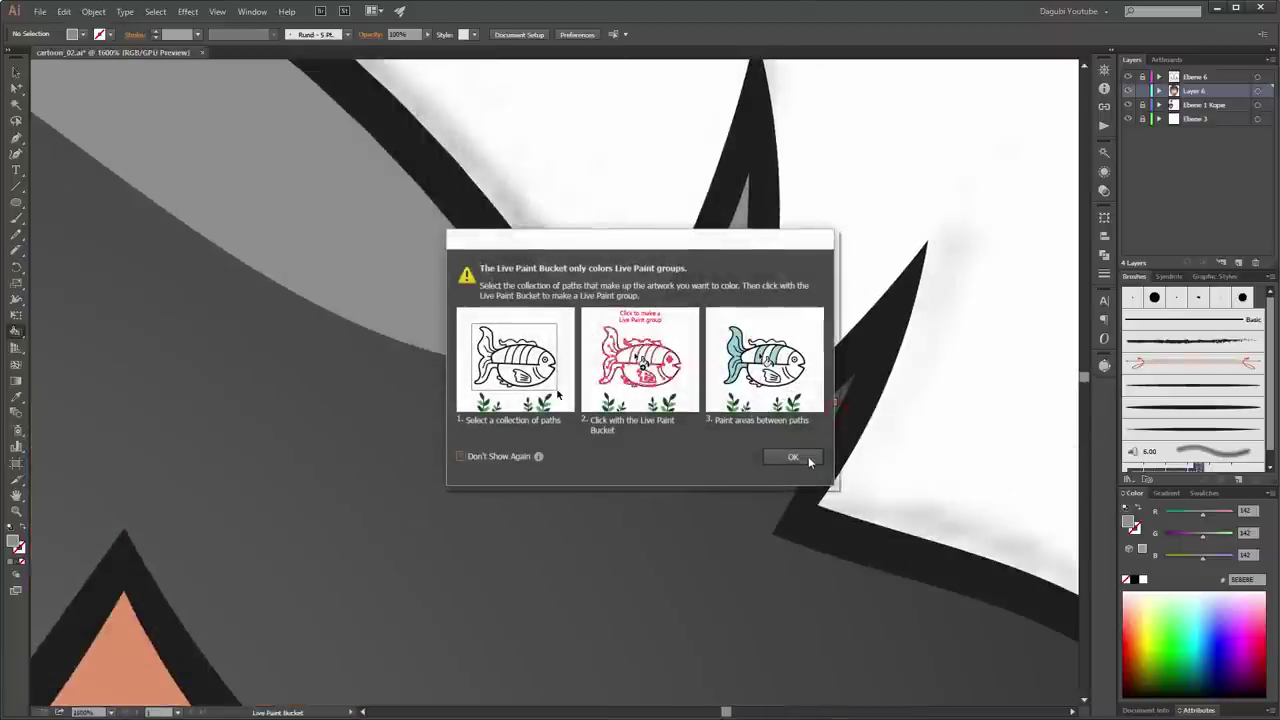
# Step: Close the Live Paint warning, zoom back to the whole head, and return to the Live Paint Bucket
pyautogui.click(806, 458)
pyautogui.scroll(-5, 840, 410)
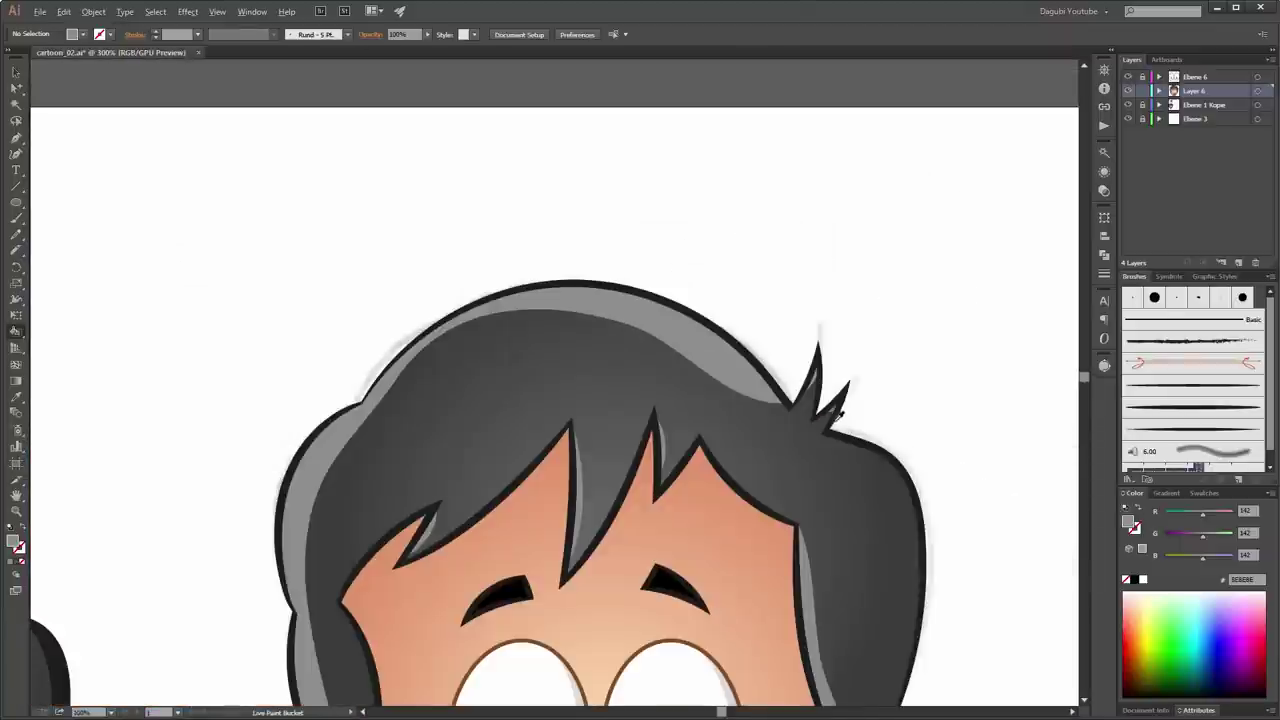
pyautogui.scroll(-3, 626, 590)
pyautogui.scroll(-1, 648, 398)
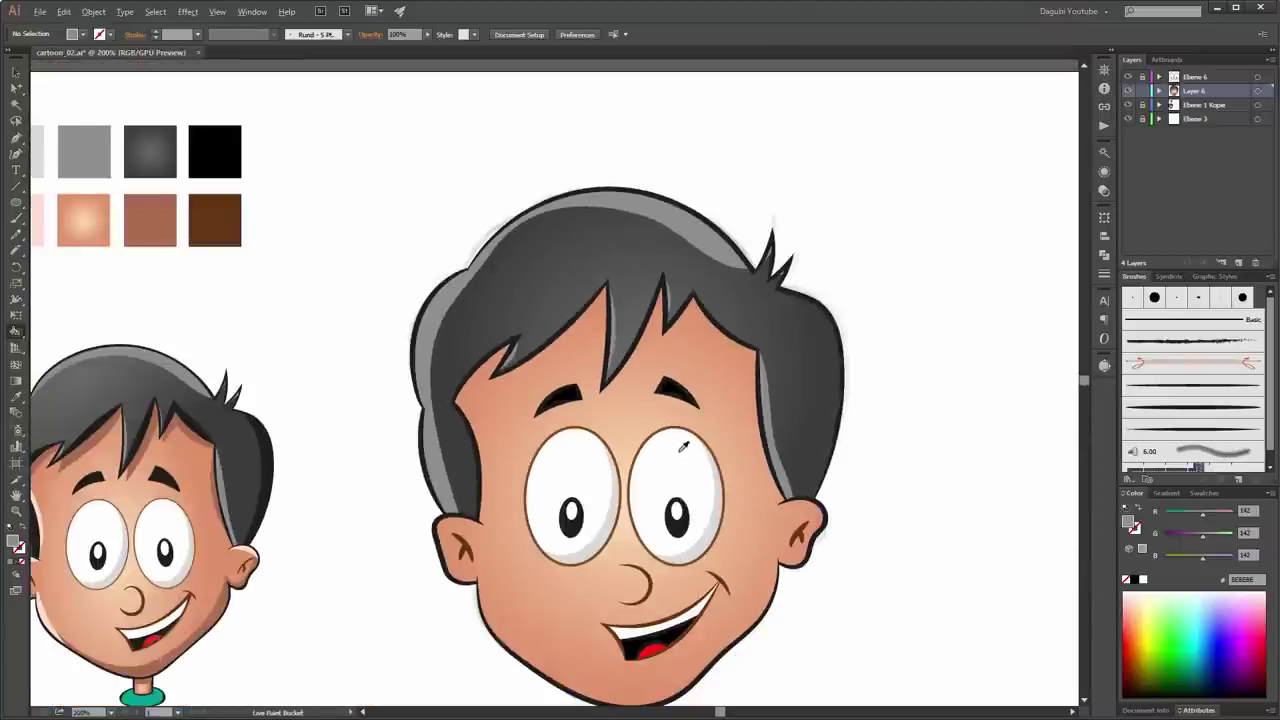
pyautogui.scroll(1, 683, 447)
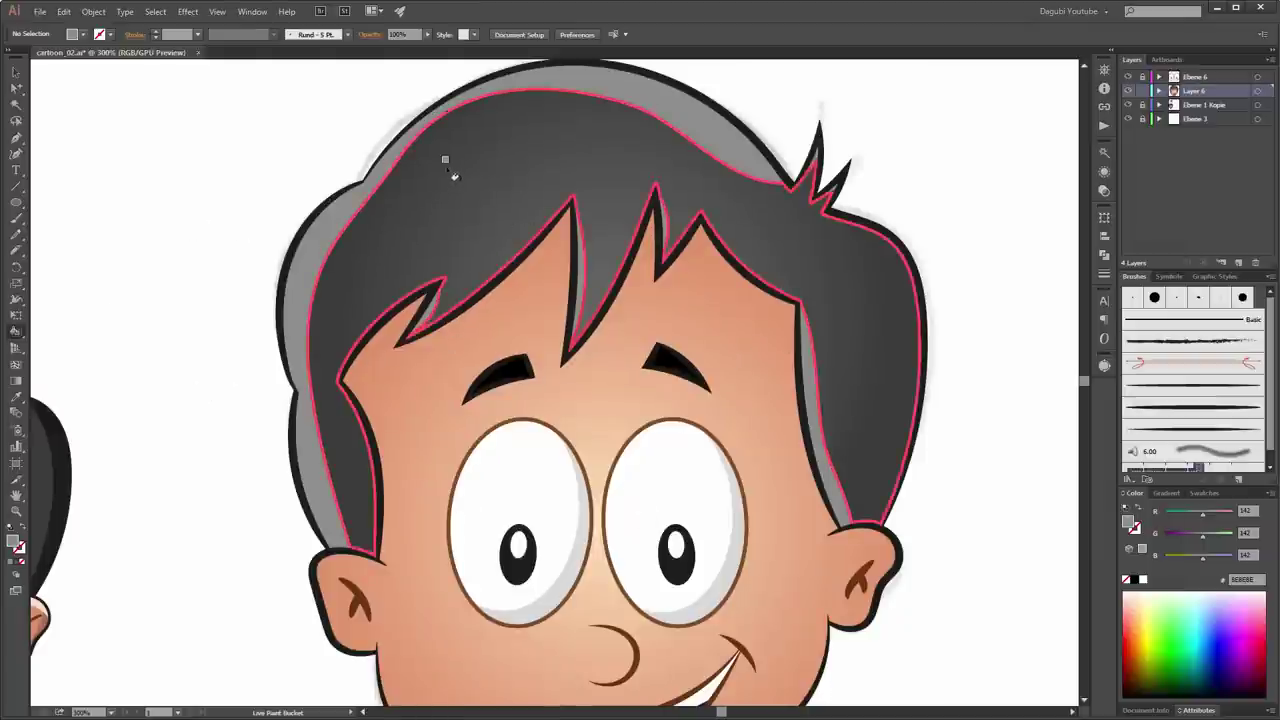
pyautogui.press('k')
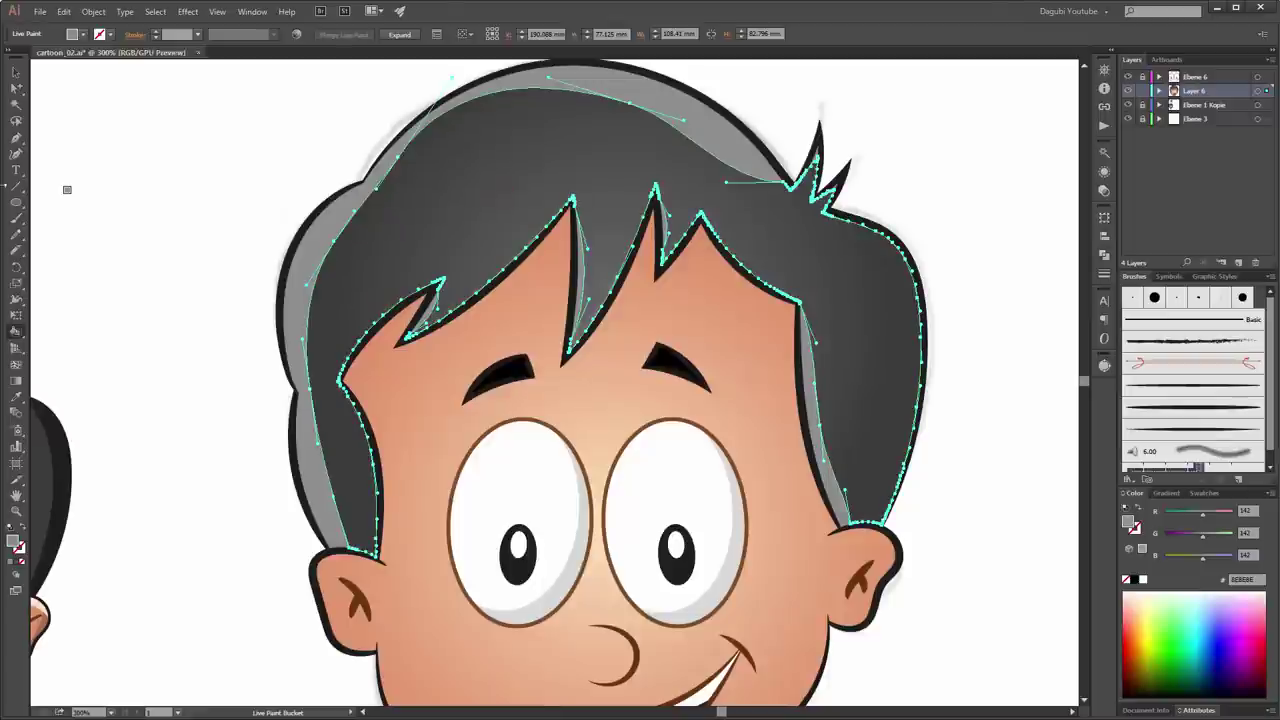
# Step: Knife-cut along the right hair edge, each spike's inner edge, and the hair's left side
pyautogui.click(16, 250)
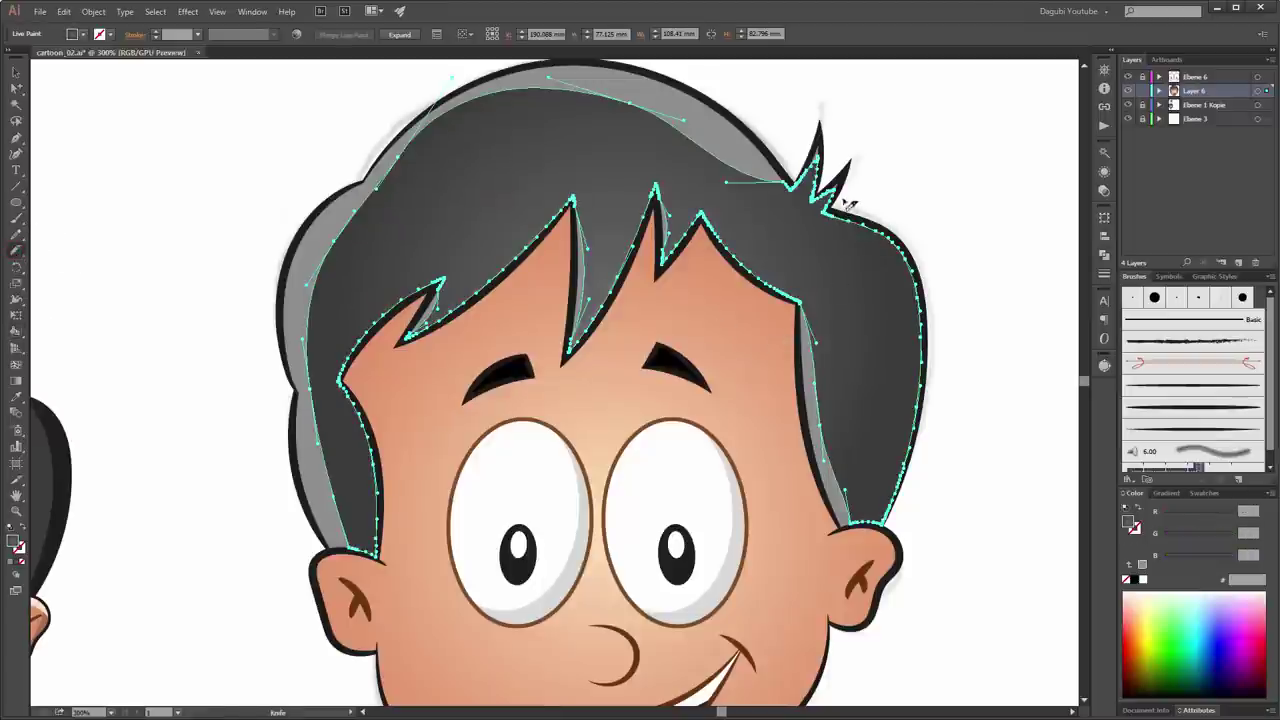
pyautogui.moveTo(837, 218)
pyautogui.mouseDown()
pyautogui.moveTo(899, 280)
pyautogui.moveTo(891, 466)
pyautogui.moveTo(870, 553)
pyautogui.mouseUp()
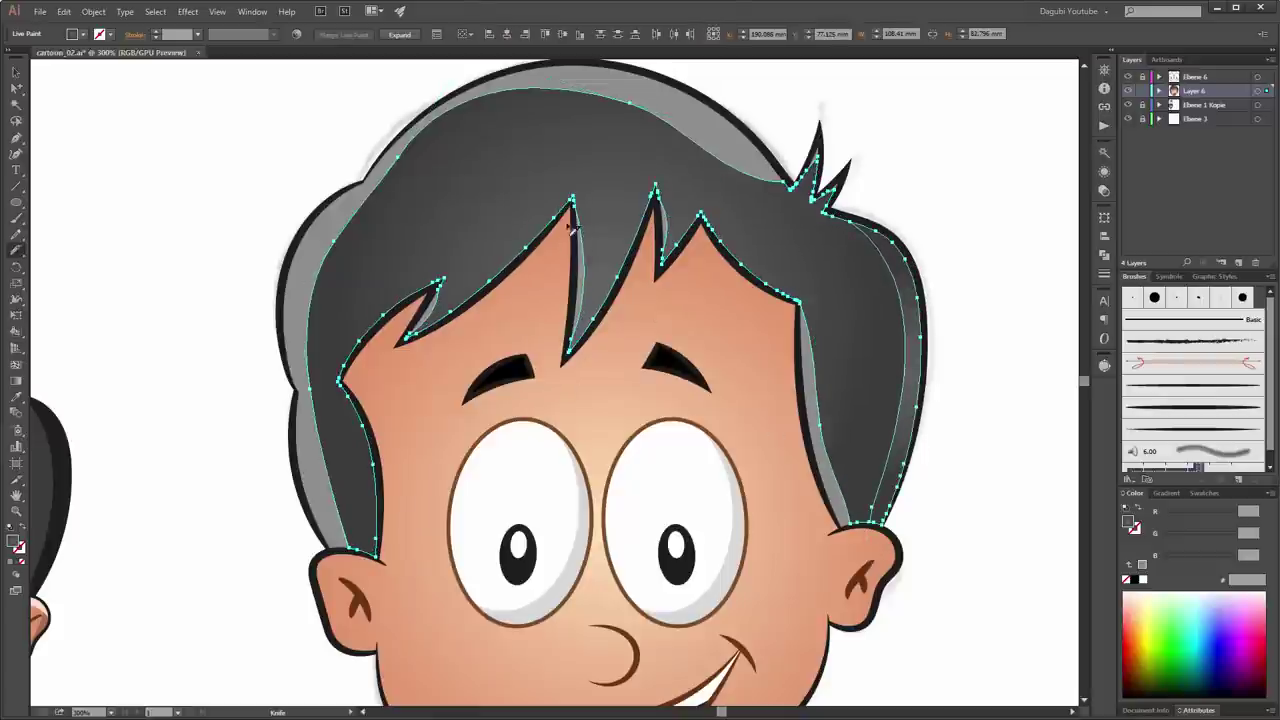
pyautogui.moveTo(568, 207); pyautogui.dragTo(410, 333)
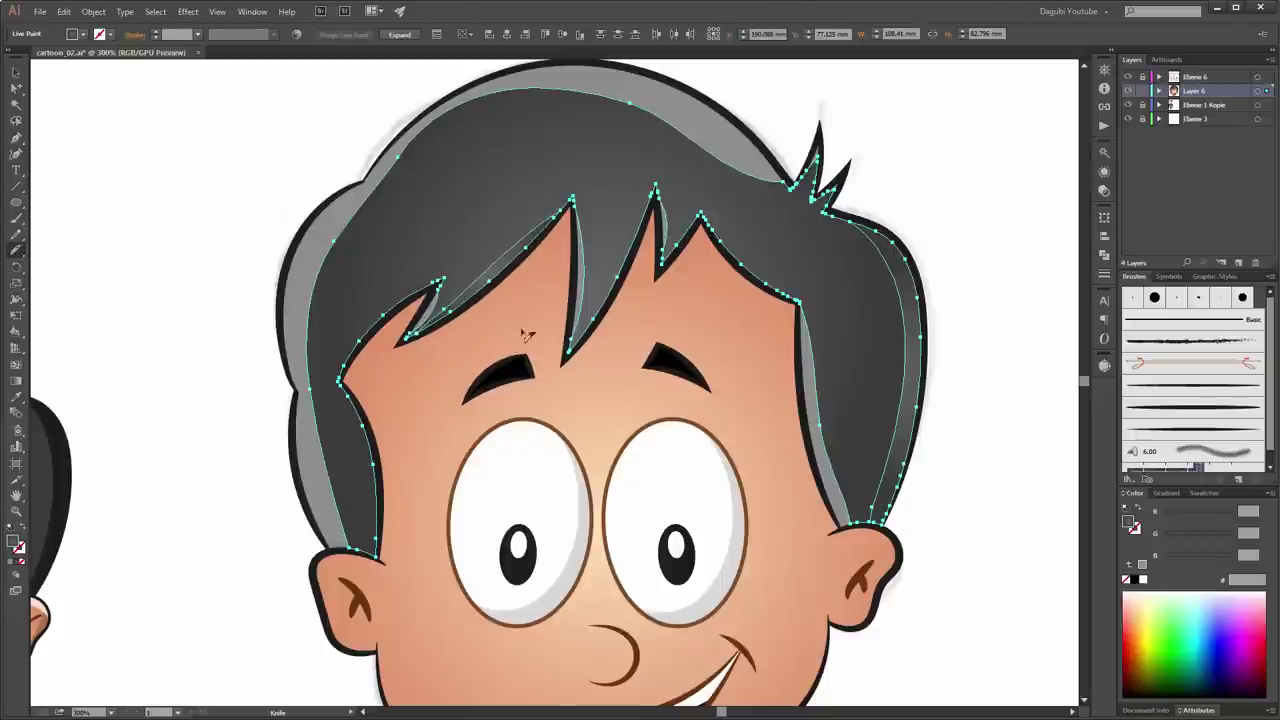
pyautogui.moveTo(659, 200); pyautogui.dragTo(572, 352)
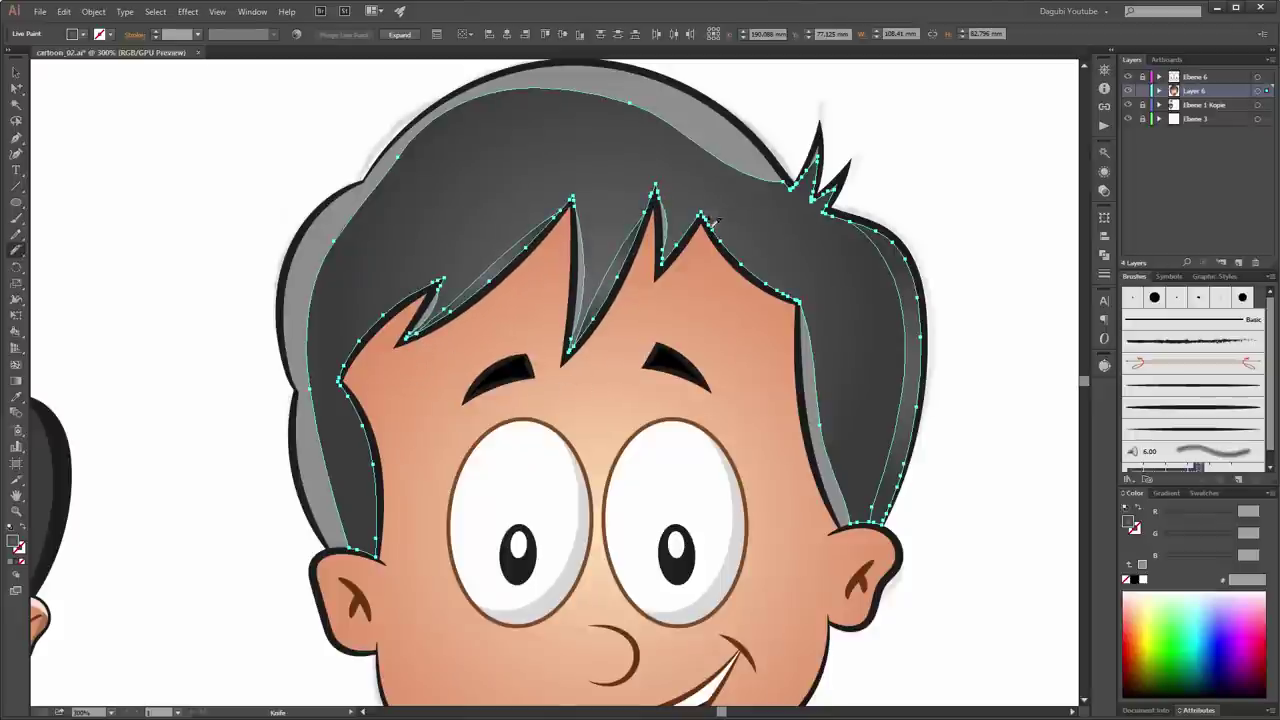
pyautogui.moveTo(702, 216); pyautogui.dragTo(660, 290)
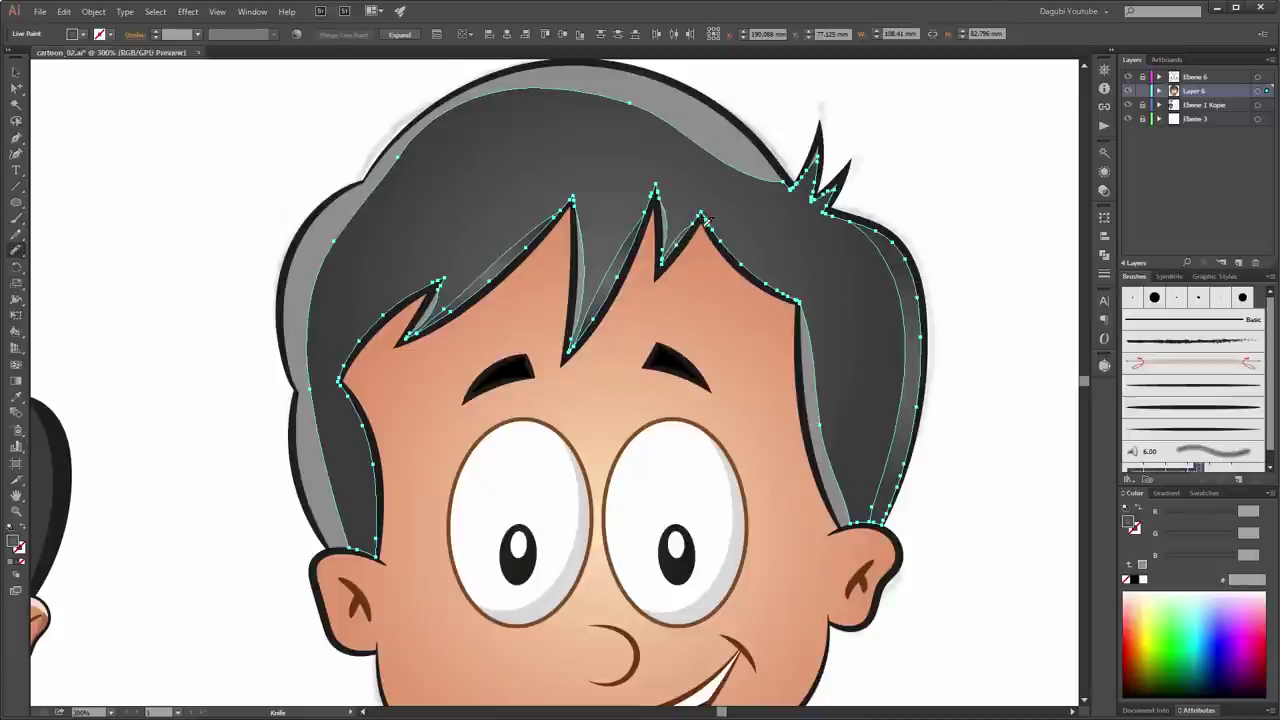
pyautogui.moveTo(701, 216); pyautogui.dragTo(800, 320)
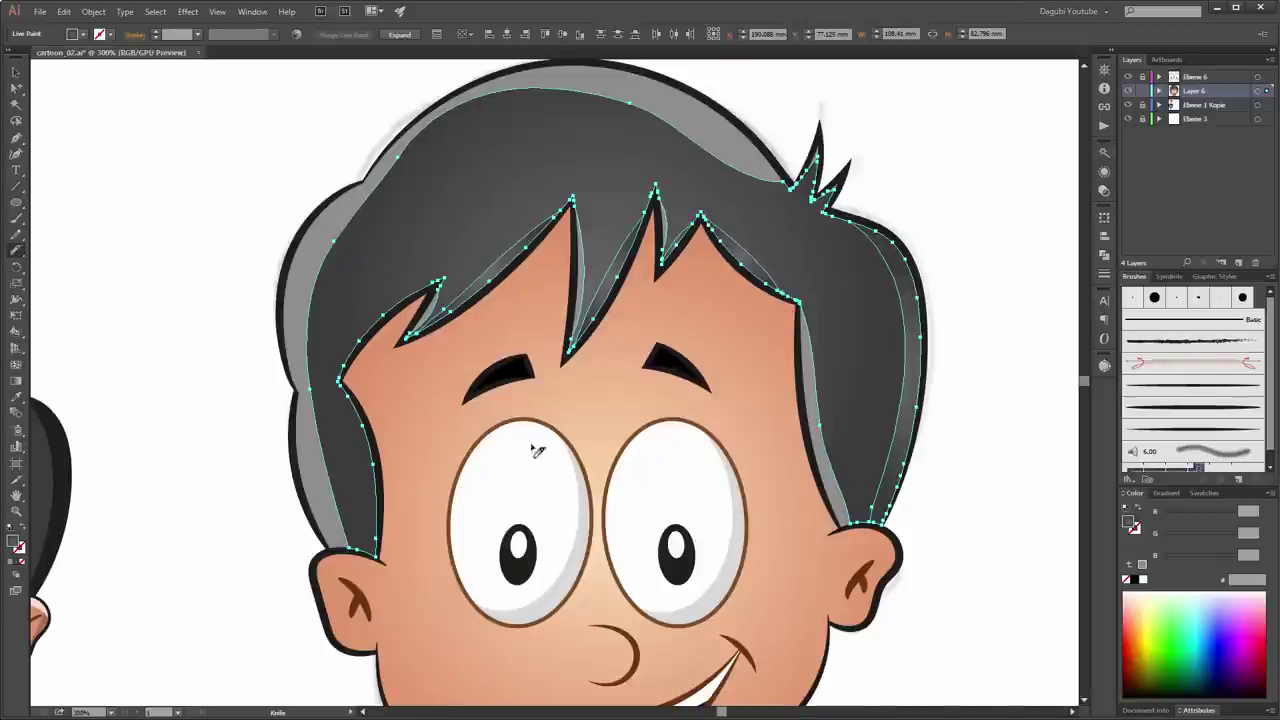
pyautogui.moveTo(440, 288)
pyautogui.mouseDown()
pyautogui.moveTo(384, 313)
pyautogui.moveTo(328, 395)
pyautogui.moveTo(368, 565)
pyautogui.moveTo(401, 601)
pyautogui.mouseUp()
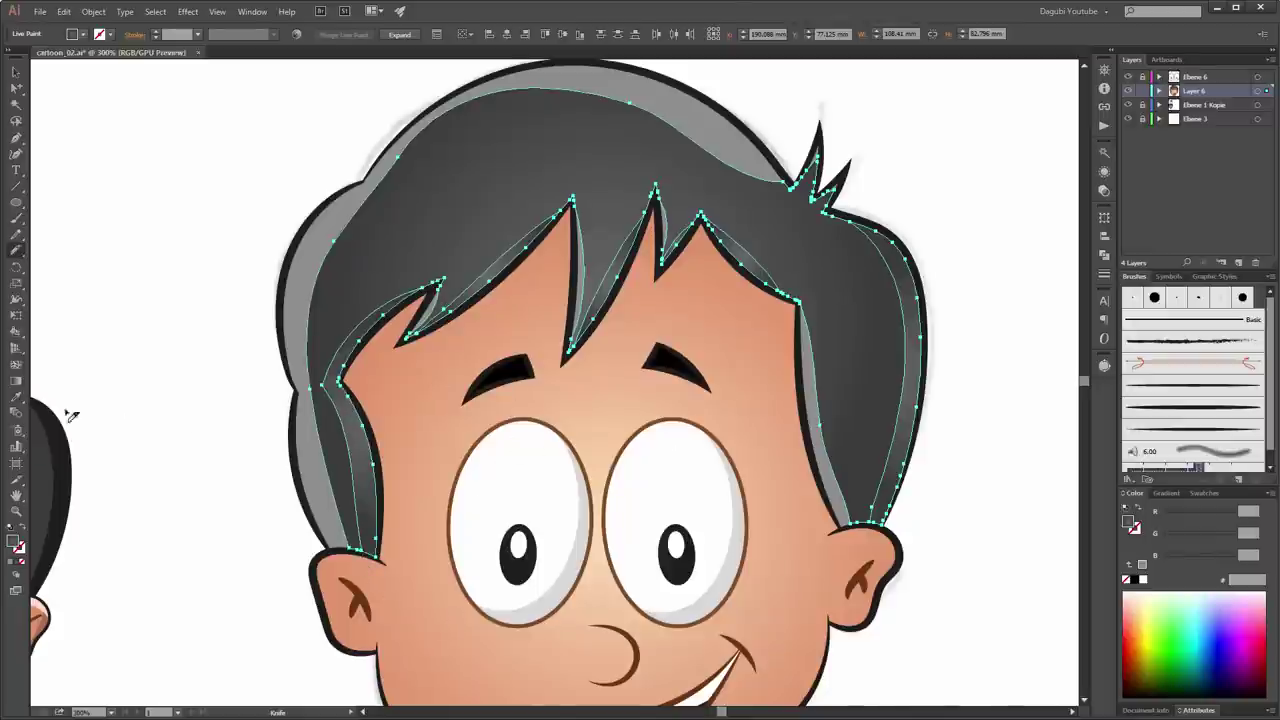
# Step: Fill the left hair strip and the strips between the spikes black
pyautogui.click(16, 330)
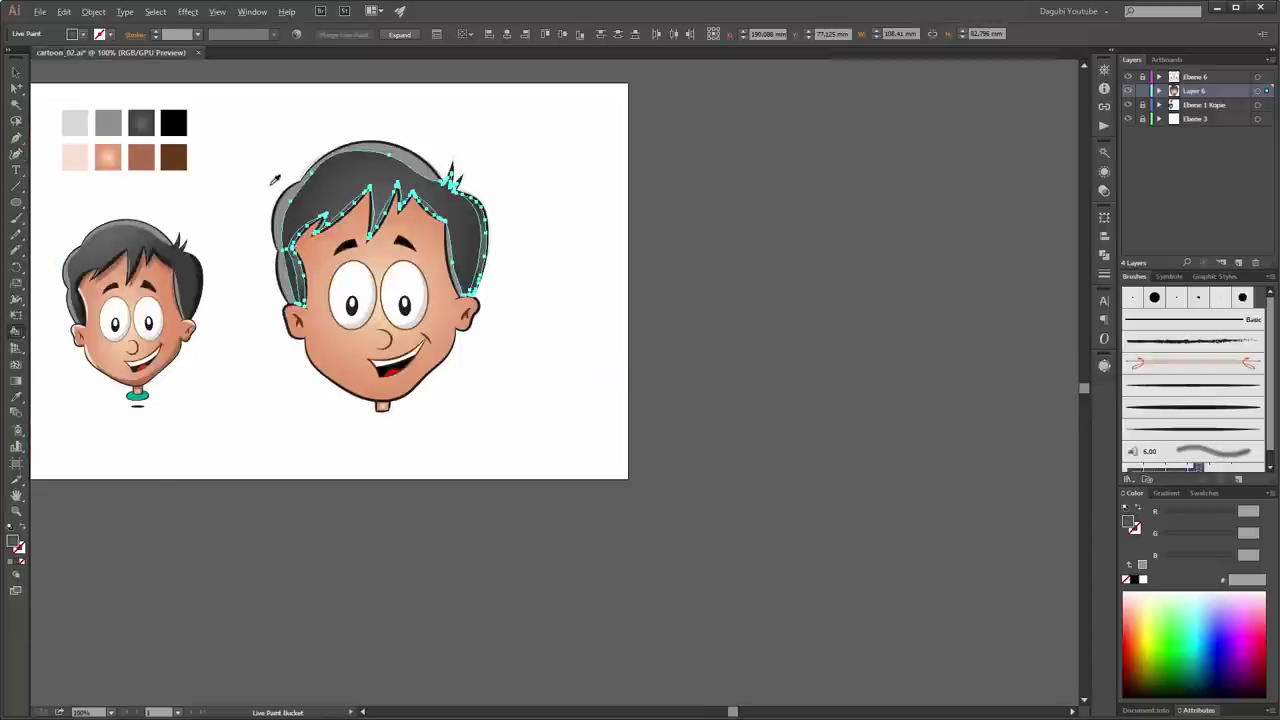
pyautogui.hotkey('ctrl', '1')
pyautogui.moveTo(249, 154); pyautogui.dragTo(352, 235)
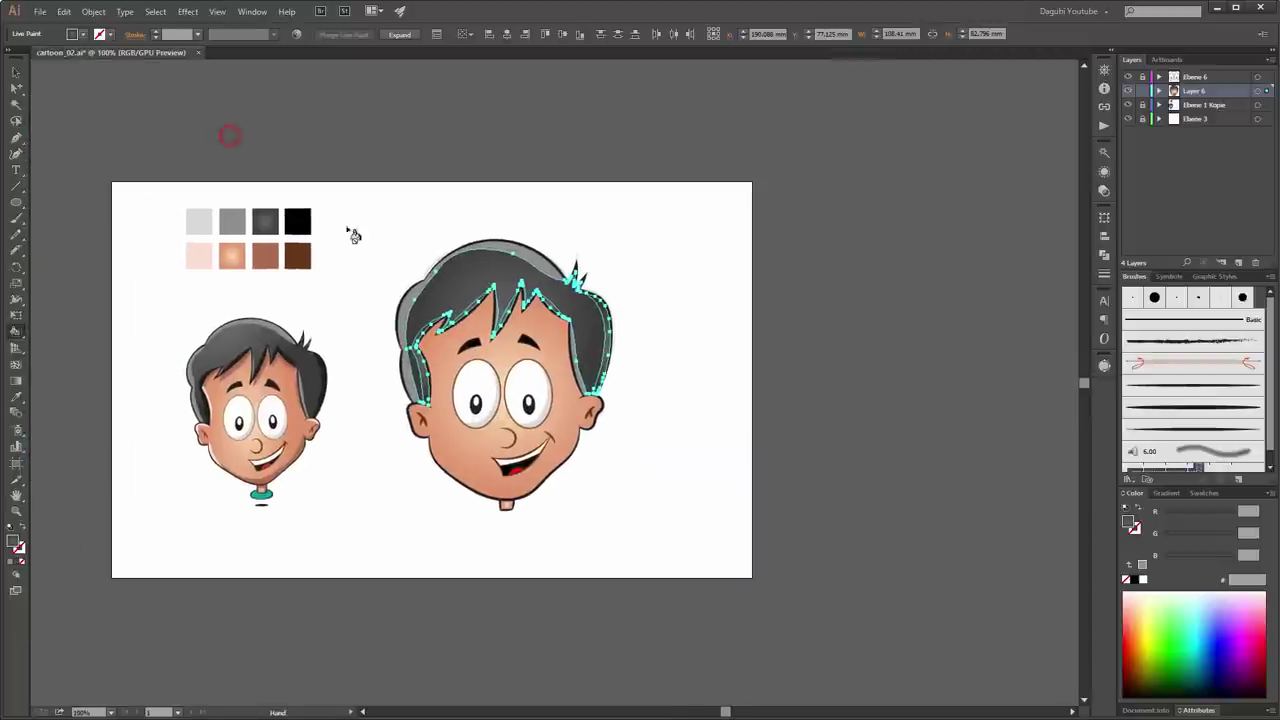
pyautogui.scroll(1, 350, 221)
pyautogui.keyDown('alt'); pyautogui.click(255, 225); pyautogui.keyUp('alt')
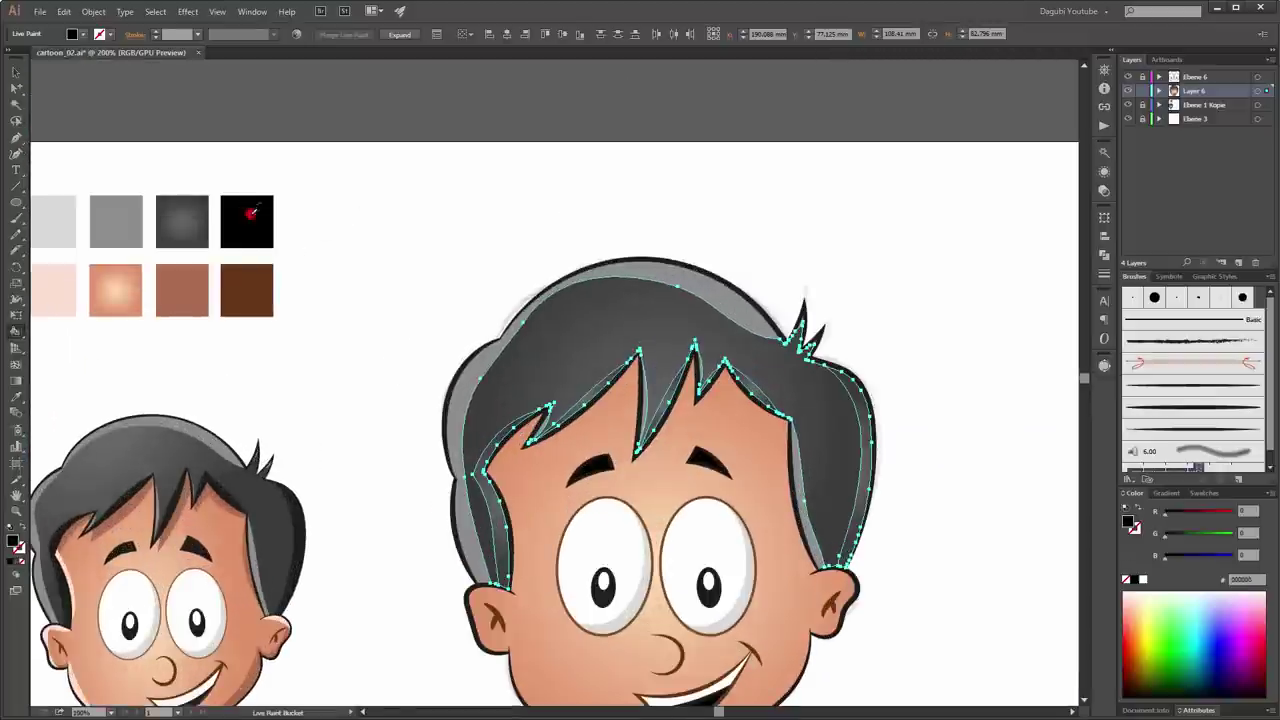
pyautogui.click(502, 520)
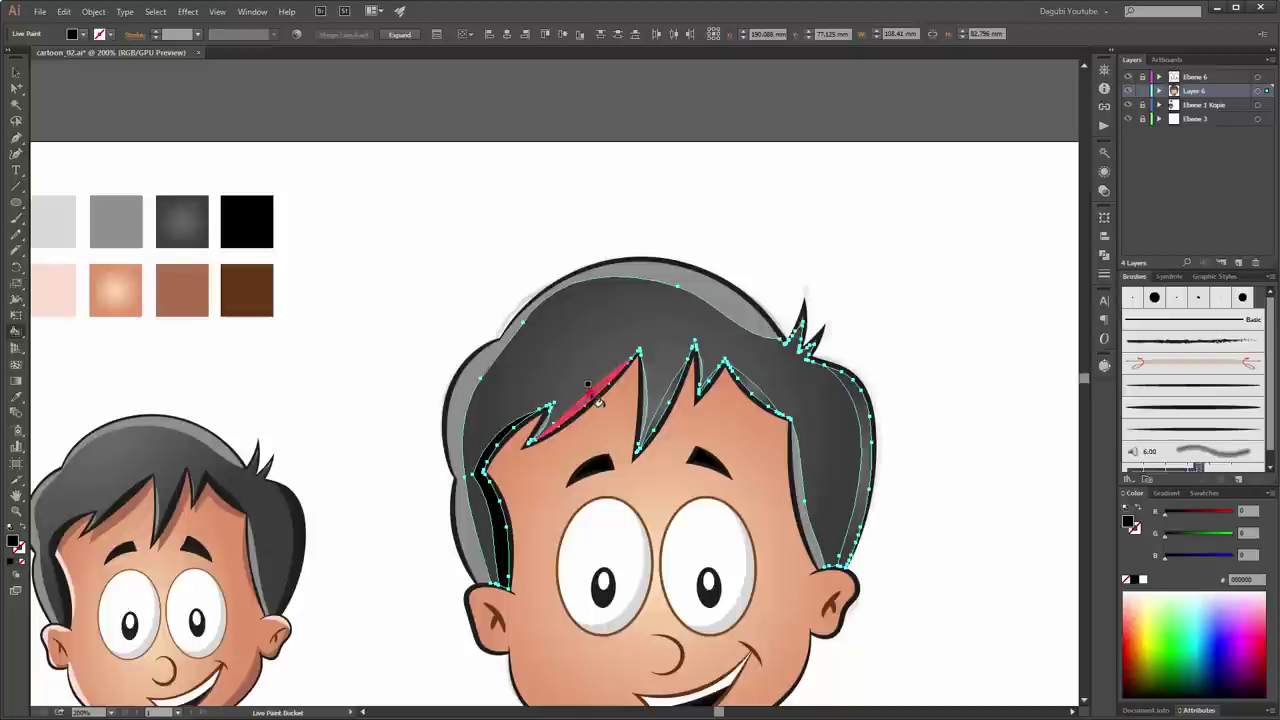
pyautogui.click(600, 400)
pyautogui.click(662, 414)
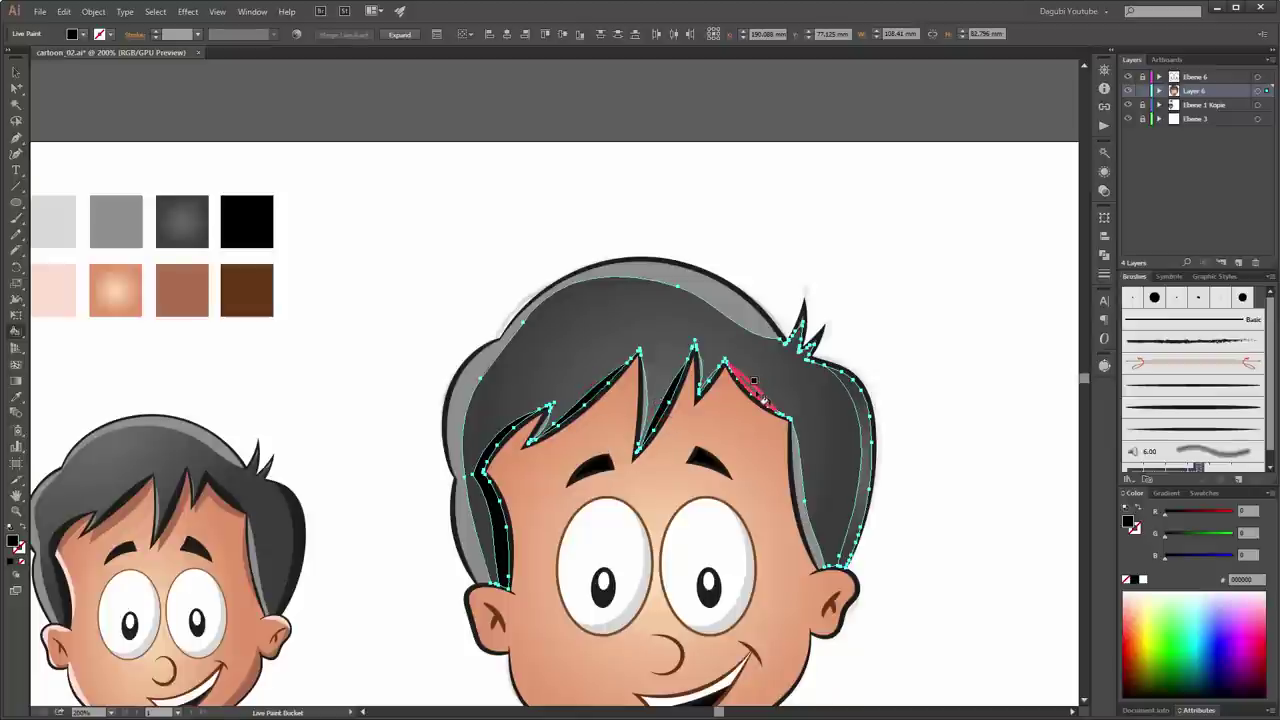
pyautogui.click(757, 390)
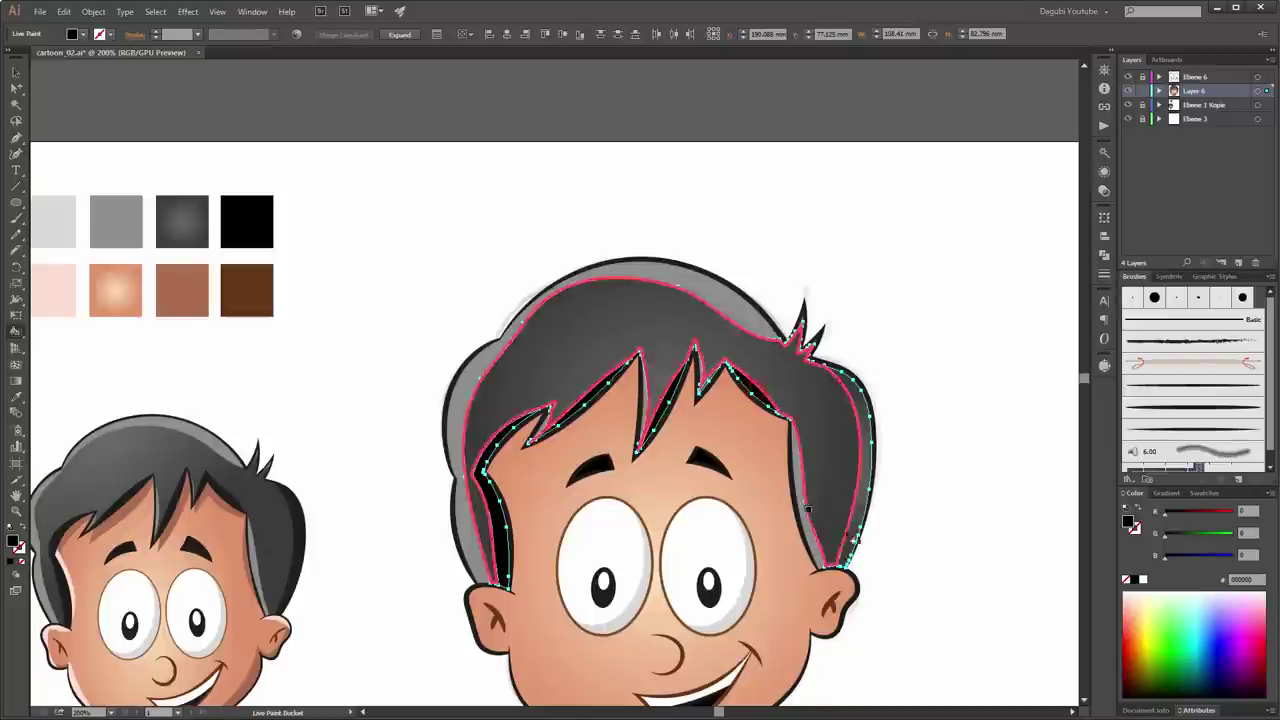
# Step: Fill the right hair edge strips black and fit the artboard in the window
pyautogui.click(868, 505)
pyautogui.keyDown('alt'); pyautogui.scroll(-1, 1000, 413); pyautogui.keyUp('alt')
pyautogui.keyDown('ctrl'); pyautogui.click(1014, 400); pyautogui.keyUp('ctrl')
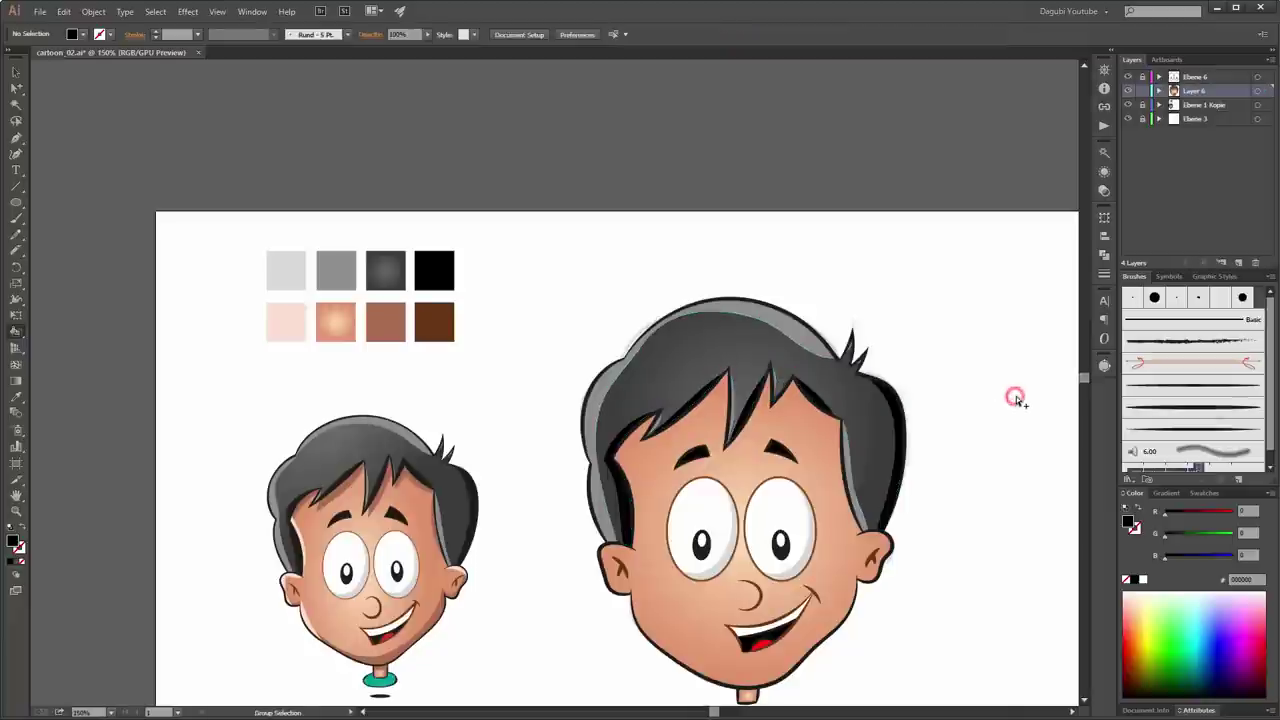
pyautogui.moveTo(850, 505); pyautogui.dragTo(842, 380)
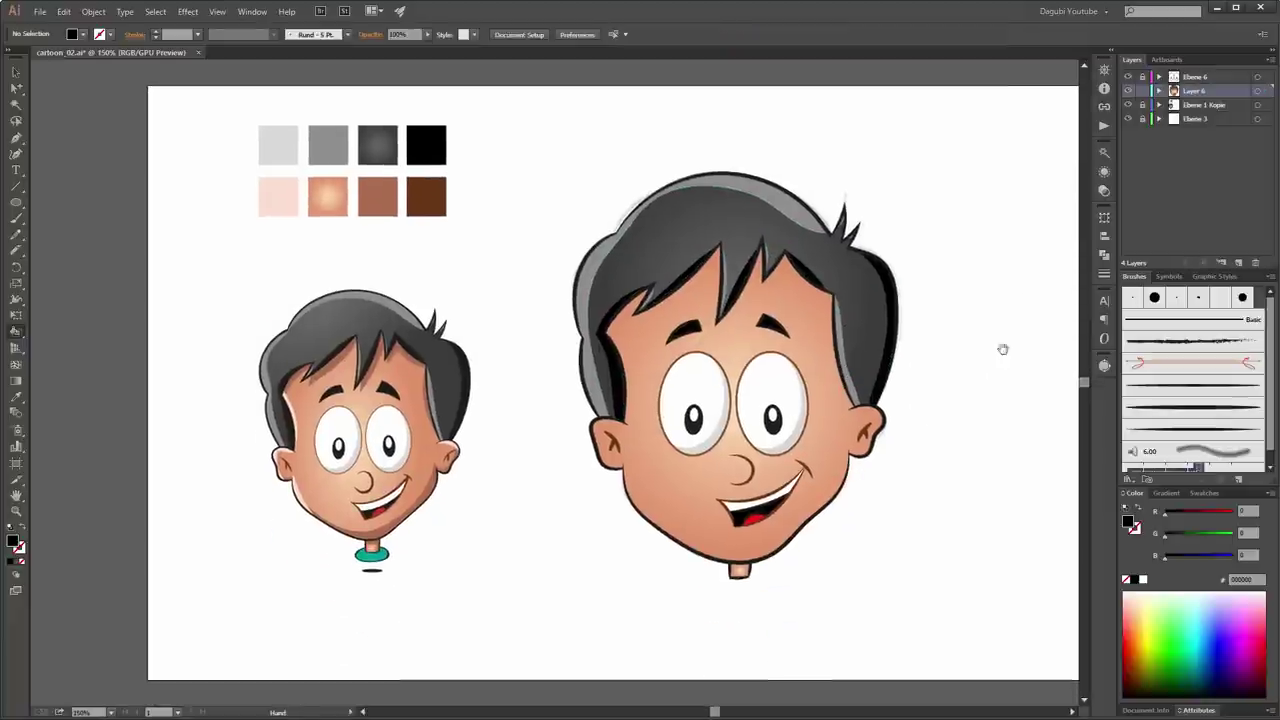
pyautogui.hotkey('ctrl', '0')
# Step: Select the large face's skin and knife-cut it along the hairline and hair spike
pyautogui.press('k')
pyautogui.keyDown('alt'); pyautogui.click(701, 469); pyautogui.keyUp('alt')
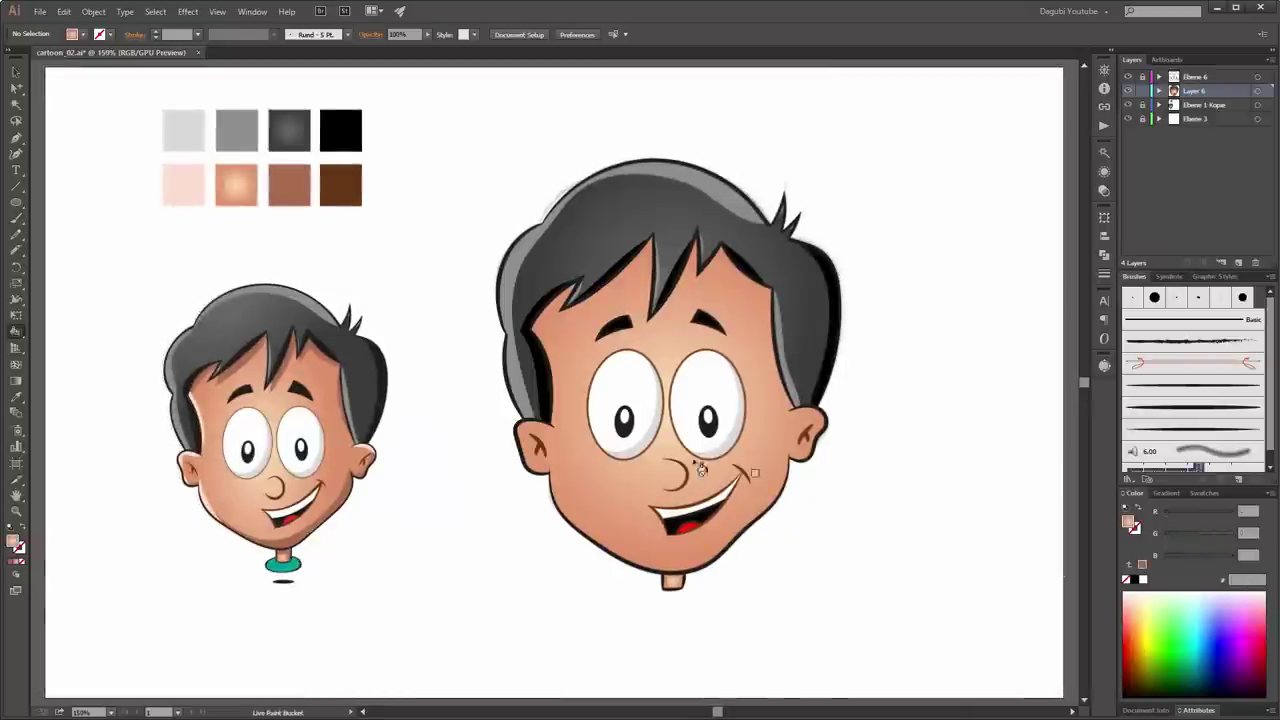
pyautogui.keyDown('alt'); pyautogui.scroll(1, 701, 469); pyautogui.keyUp('alt')
pyautogui.keyDown('alt'); pyautogui.scroll(1, 701, 469); pyautogui.keyUp('alt')
pyautogui.keyDown('ctrl'); pyautogui.keyDown('alt'); pyautogui.click(494, 328); pyautogui.keyUp('alt'); pyautogui.keyUp('ctrl')
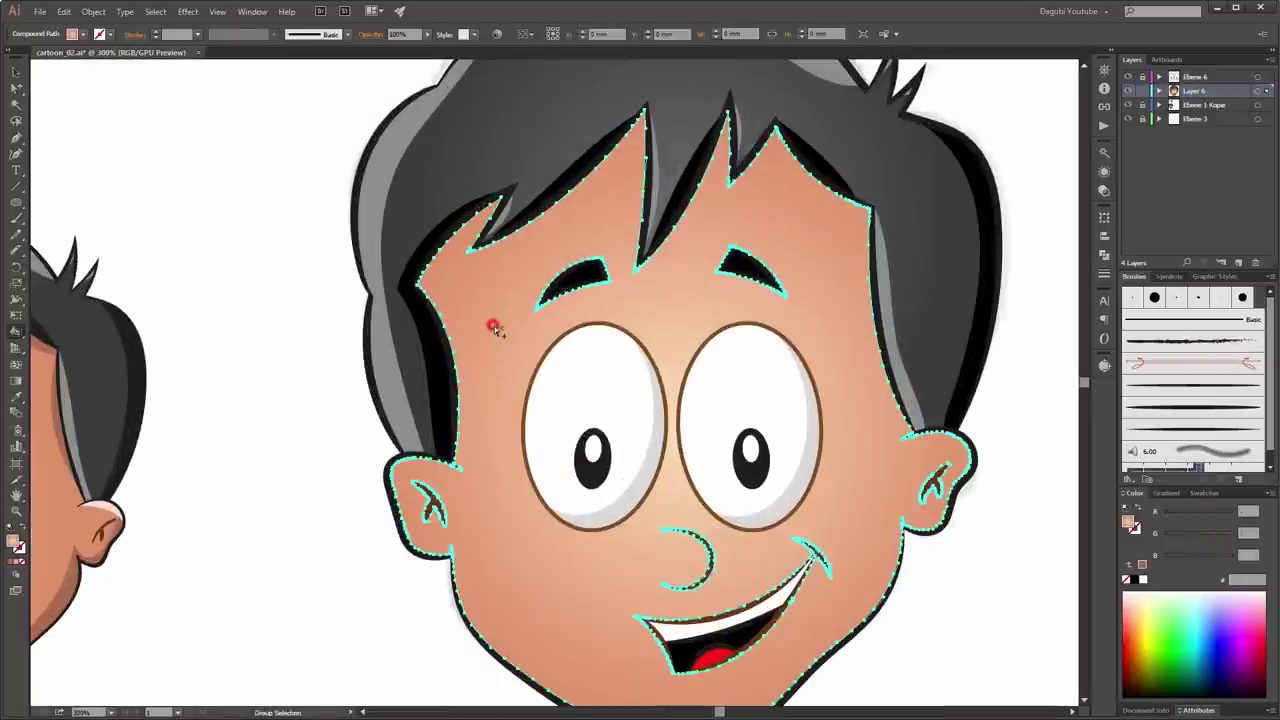
pyautogui.click(15, 251)
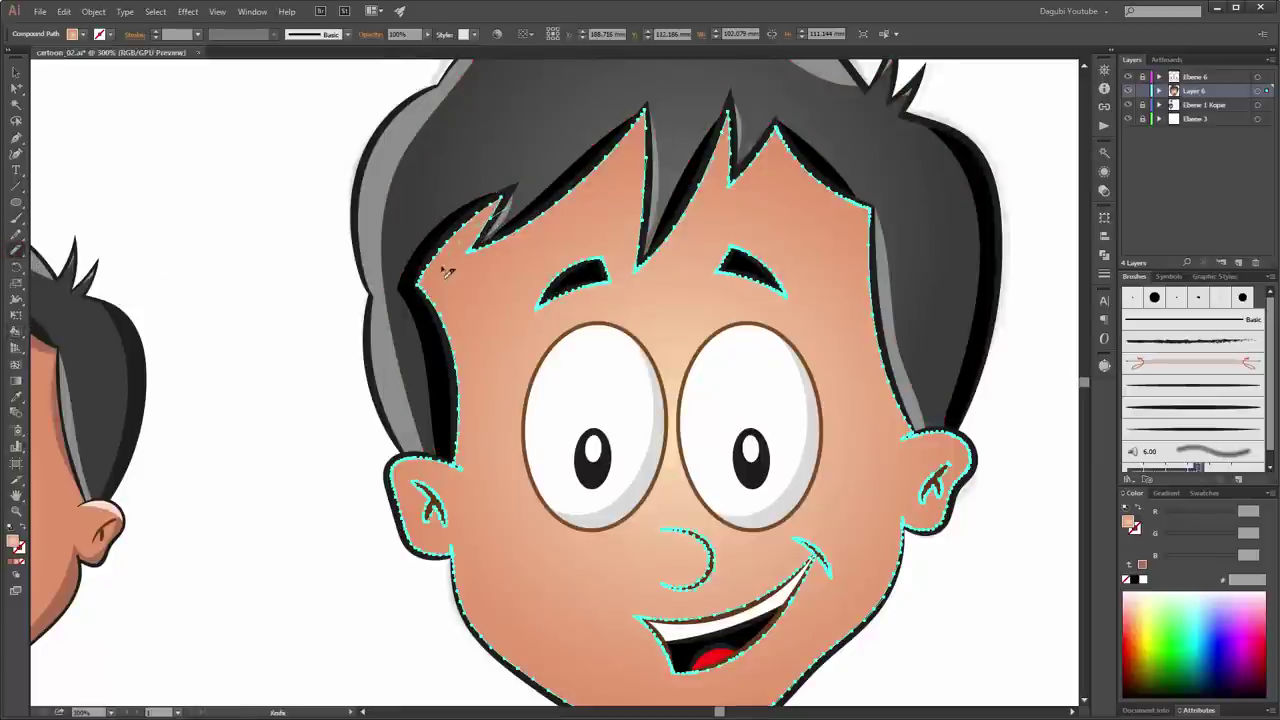
pyautogui.moveTo(407, 330); pyautogui.dragTo(415, 320)
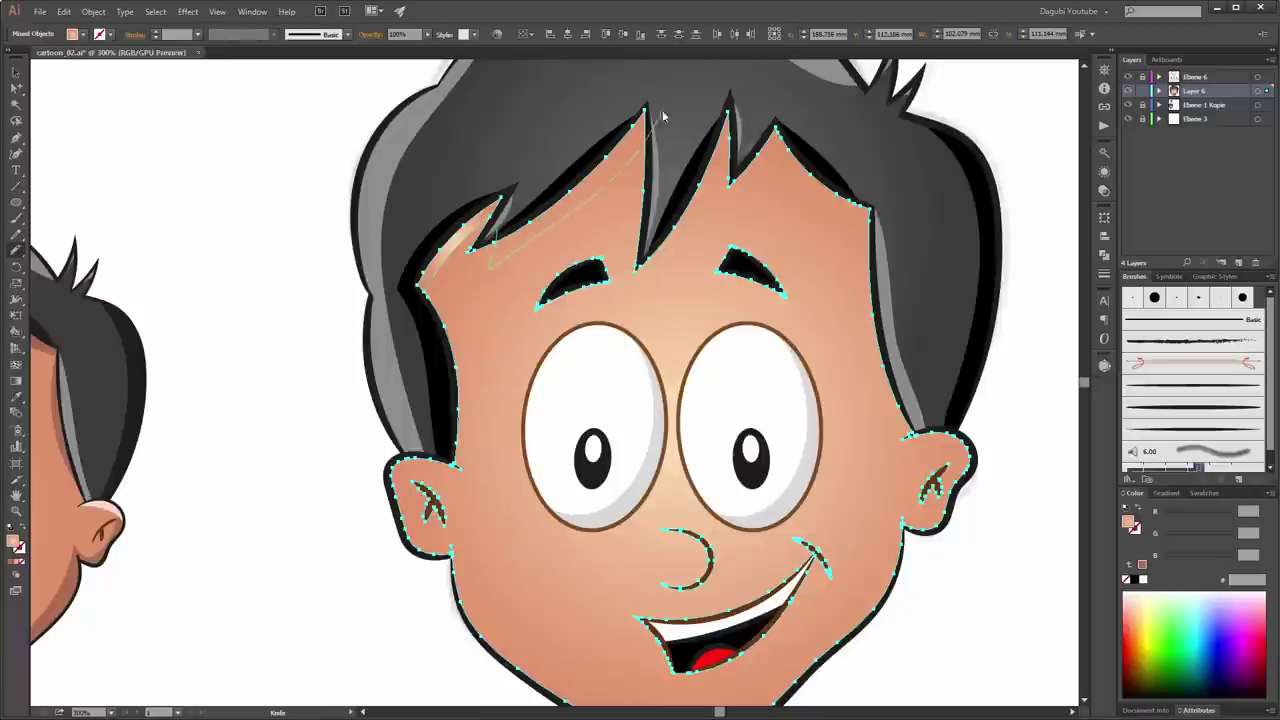
pyautogui.moveTo(582, 215); pyautogui.dragTo(660, 125)
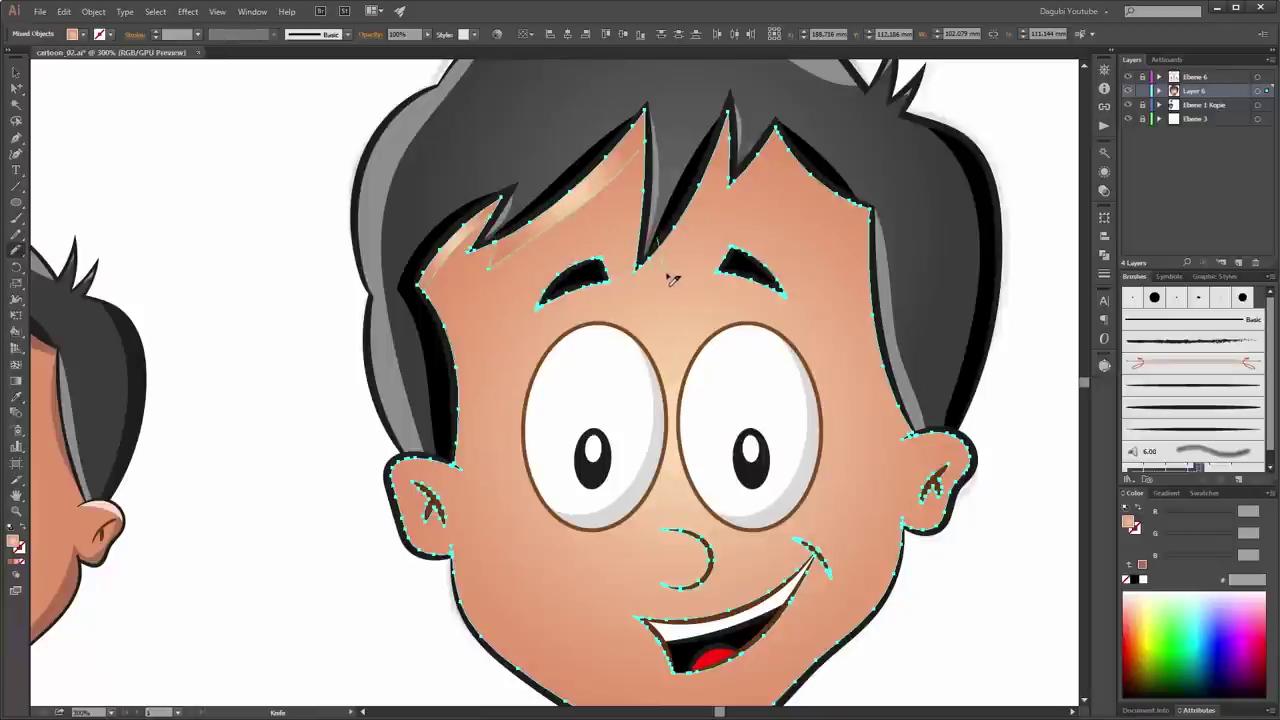
pyautogui.moveTo(742, 136)
pyautogui.mouseDown()
pyautogui.moveTo(740, 150)
pyautogui.moveTo(798, 130)
pyautogui.mouseUp()
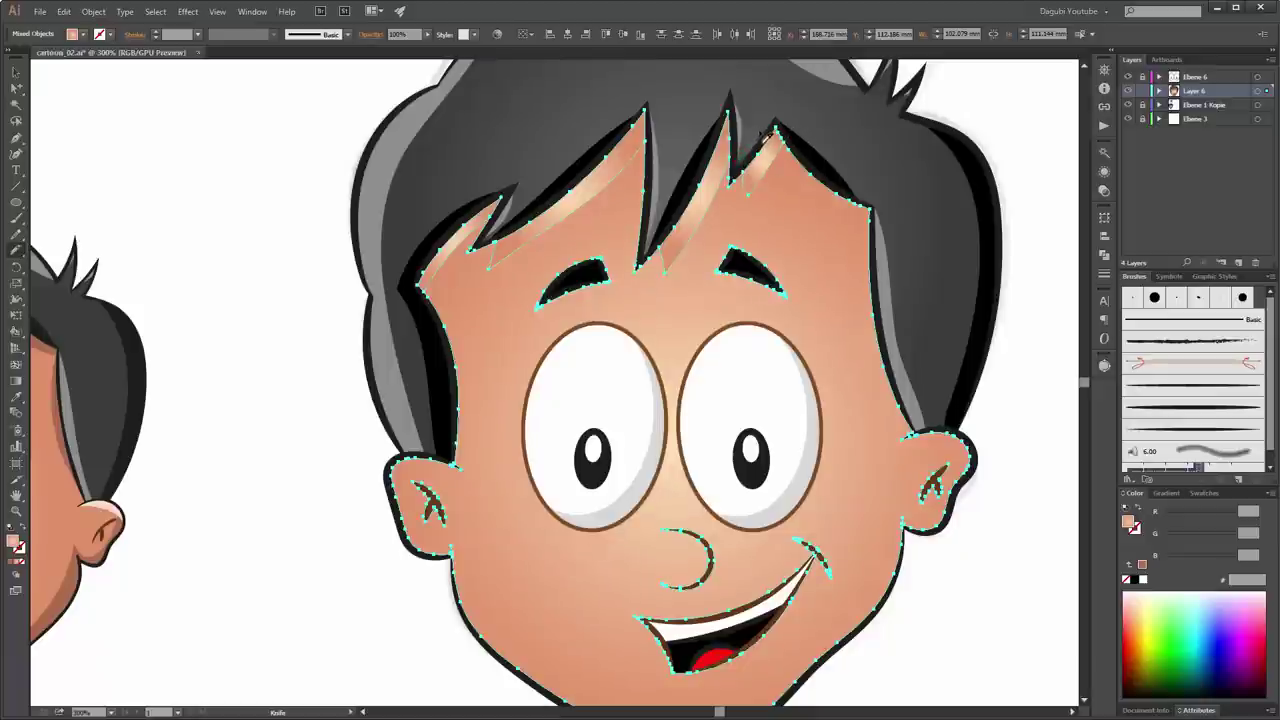
pyautogui.hotkey('ctrl', 'z')
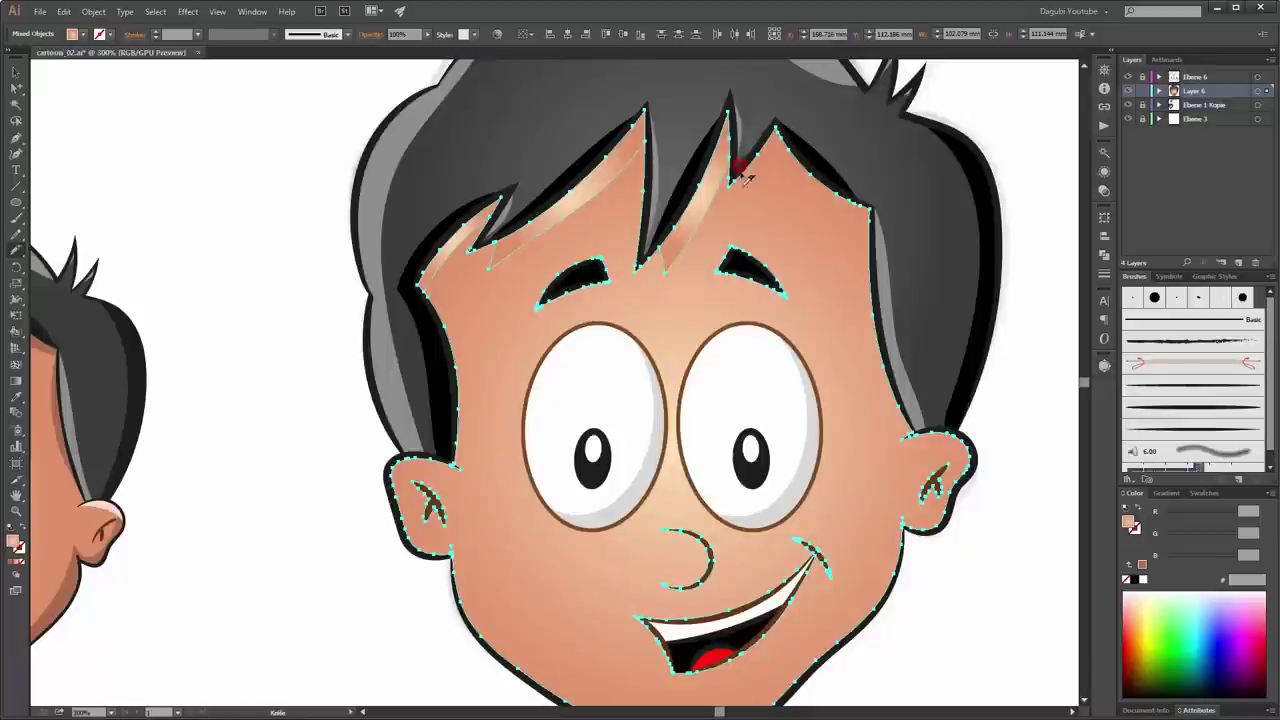
pyautogui.moveTo(796, 128)
pyautogui.mouseDown()
pyautogui.moveTo(772, 148)
pyautogui.moveTo(790, 172)
pyautogui.moveTo(884, 230)
pyautogui.mouseUp()
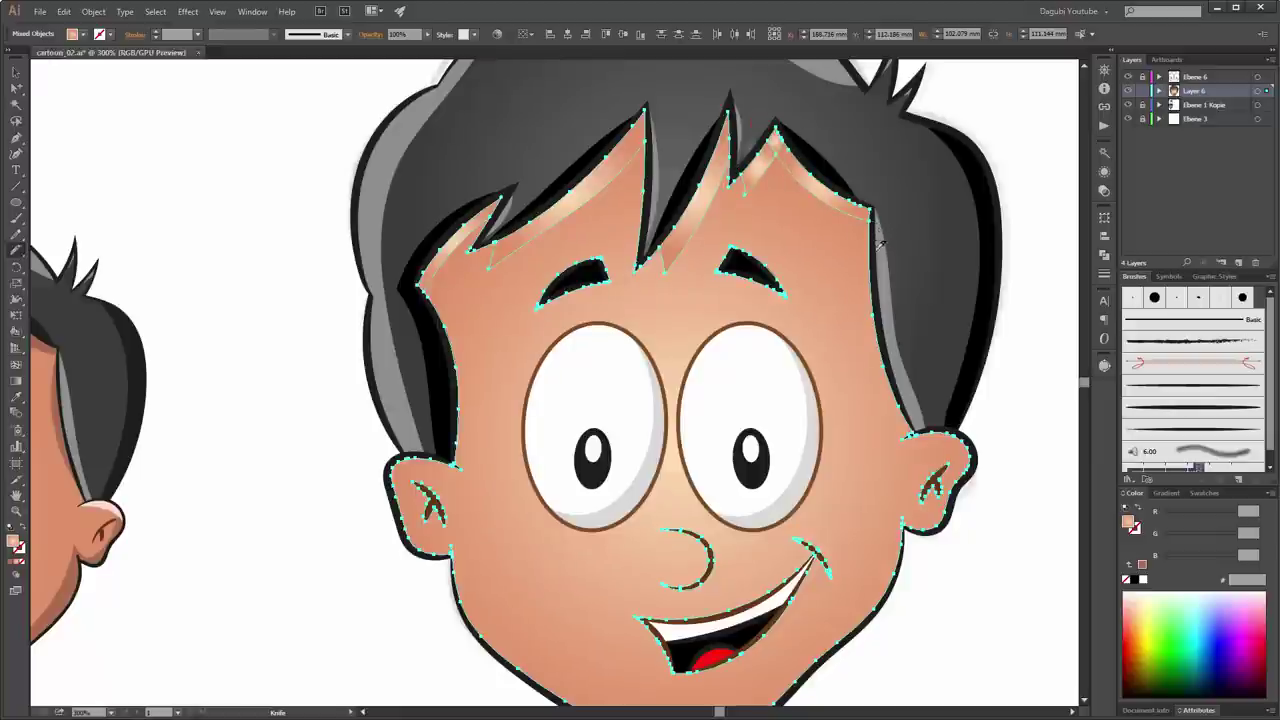
# Step: Knife-cut the skin along the right ear, right cheek, and jaw to the left cheek
pyautogui.scroll(-3, 906, 434)
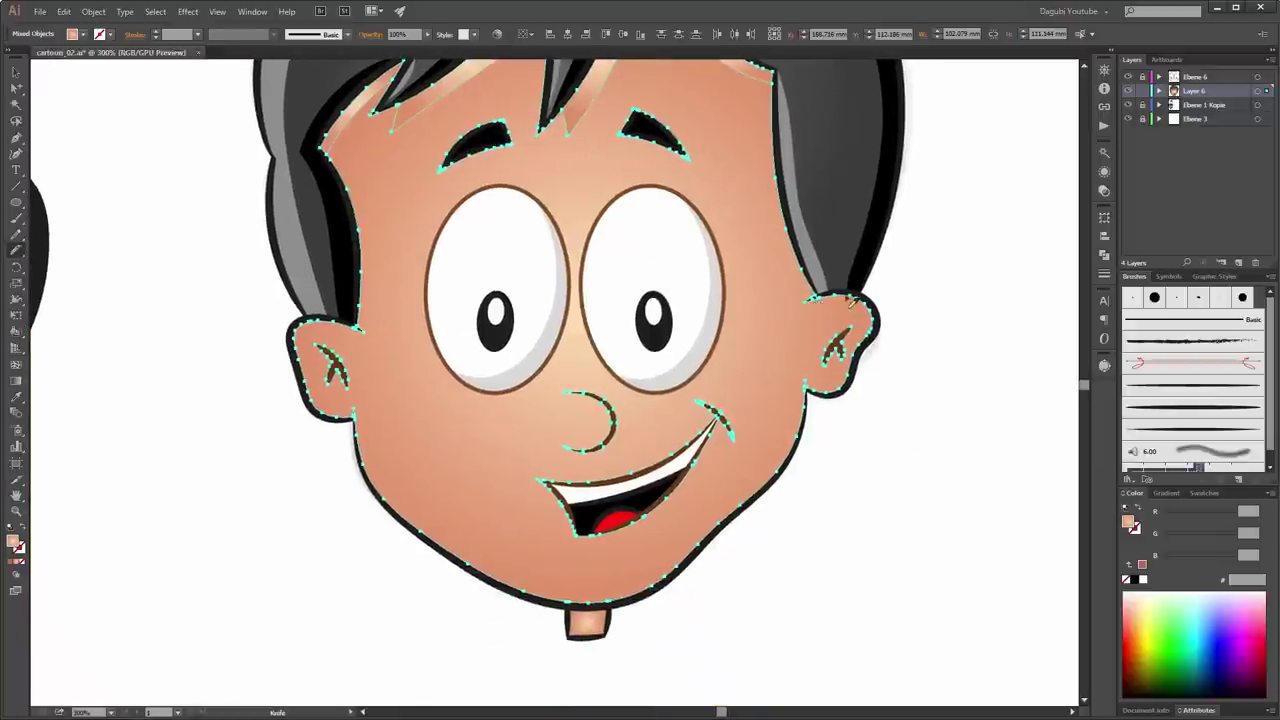
pyautogui.moveTo(858, 292); pyautogui.dragTo(864, 310)
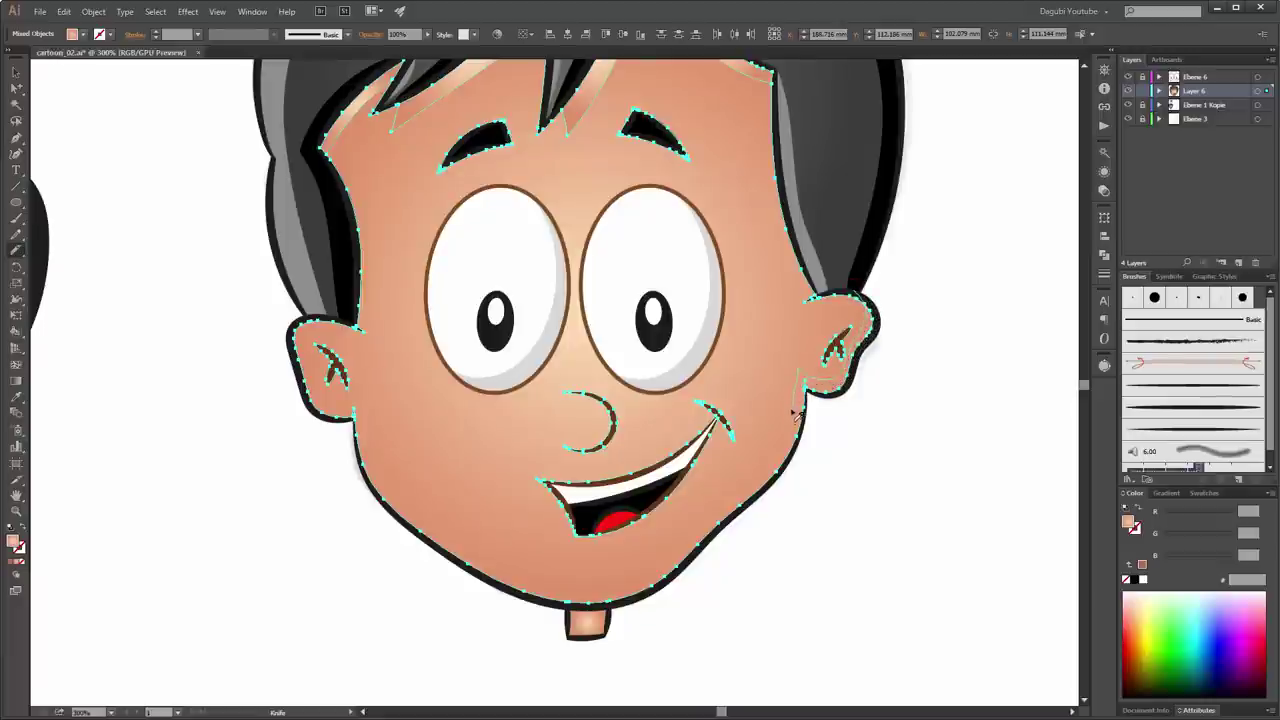
pyautogui.moveTo(797, 413)
pyautogui.mouseDown()
pyautogui.moveTo(785, 455)
pyautogui.moveTo(725, 508)
pyautogui.mouseUp()
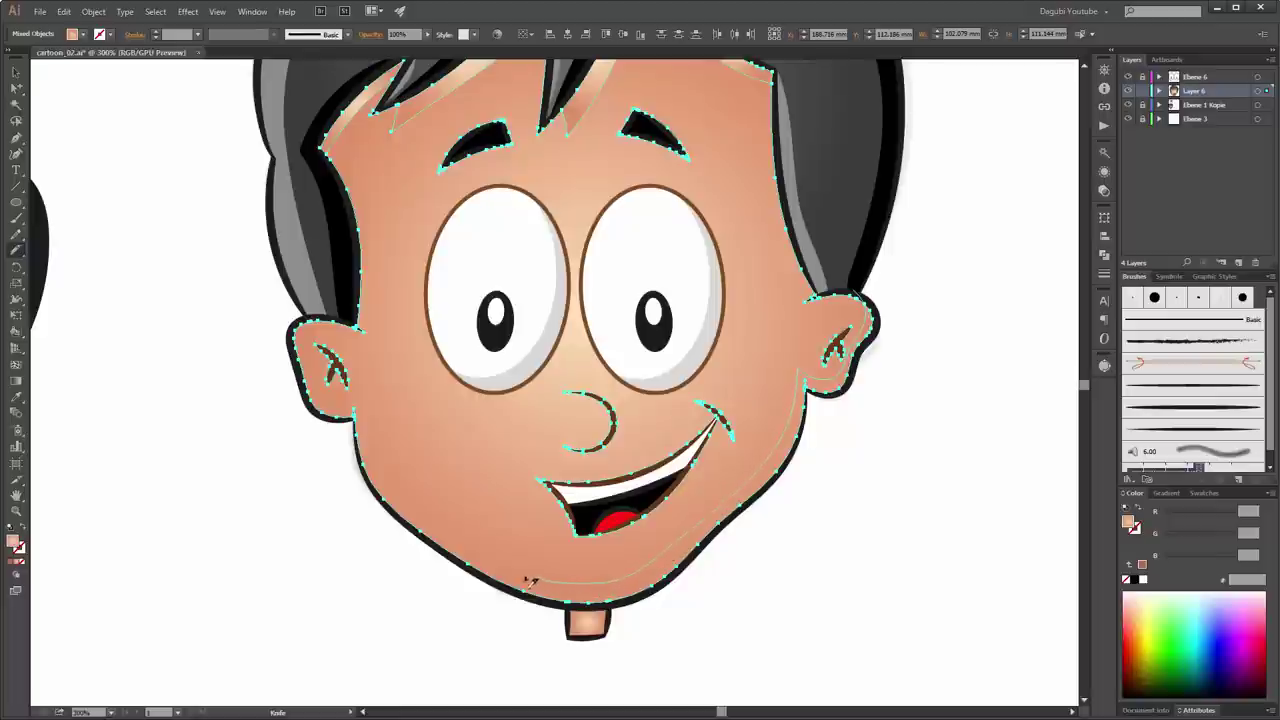
pyautogui.moveTo(529, 581)
pyautogui.mouseDown()
pyautogui.moveTo(430, 535)
pyautogui.moveTo(352, 475)
pyautogui.moveTo(268, 358)
pyautogui.moveTo(345, 407)
pyautogui.moveTo(337, 443)
pyautogui.mouseUp()
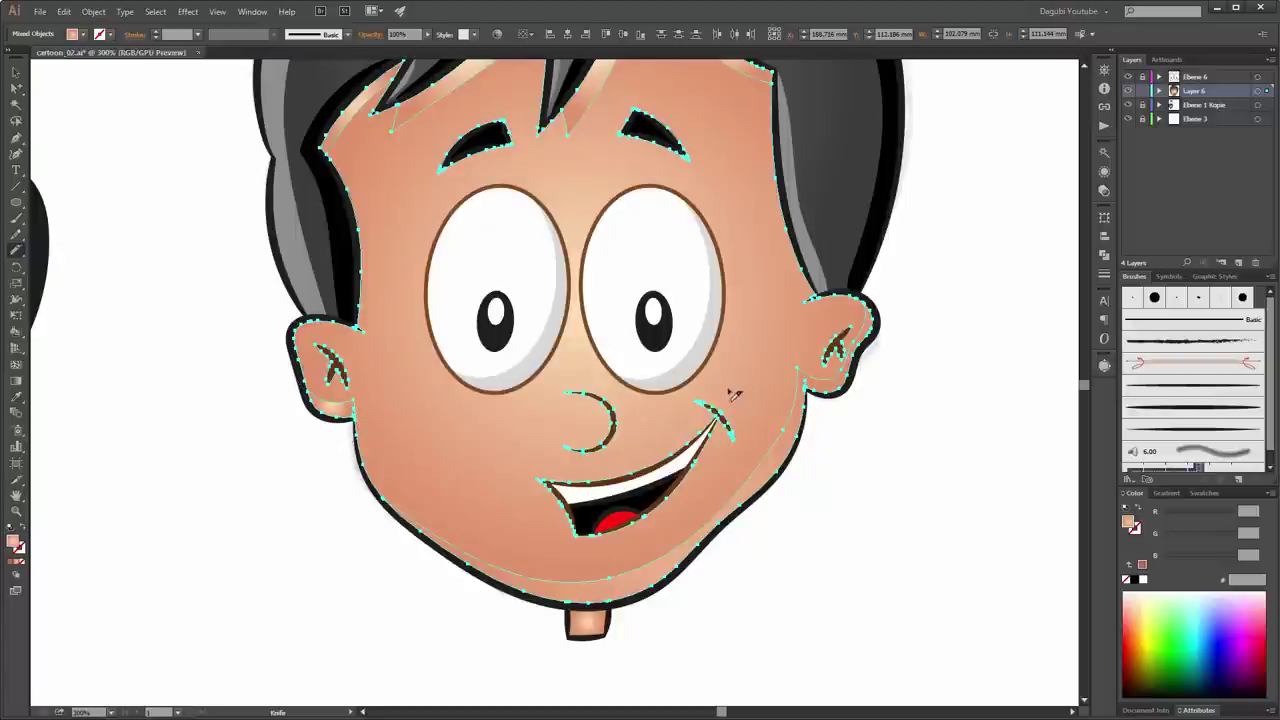
pyautogui.moveTo(731, 314); pyautogui.dragTo(735, 354)
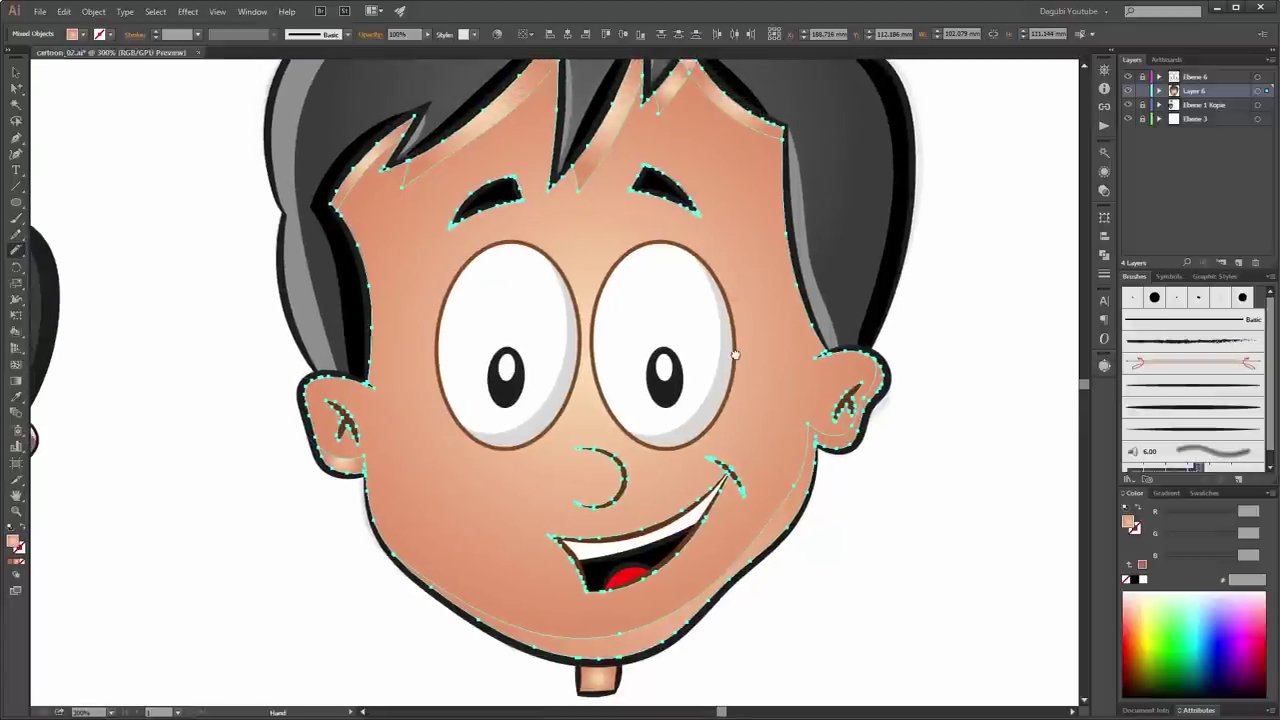
pyautogui.scroll(-1, 637, 366)
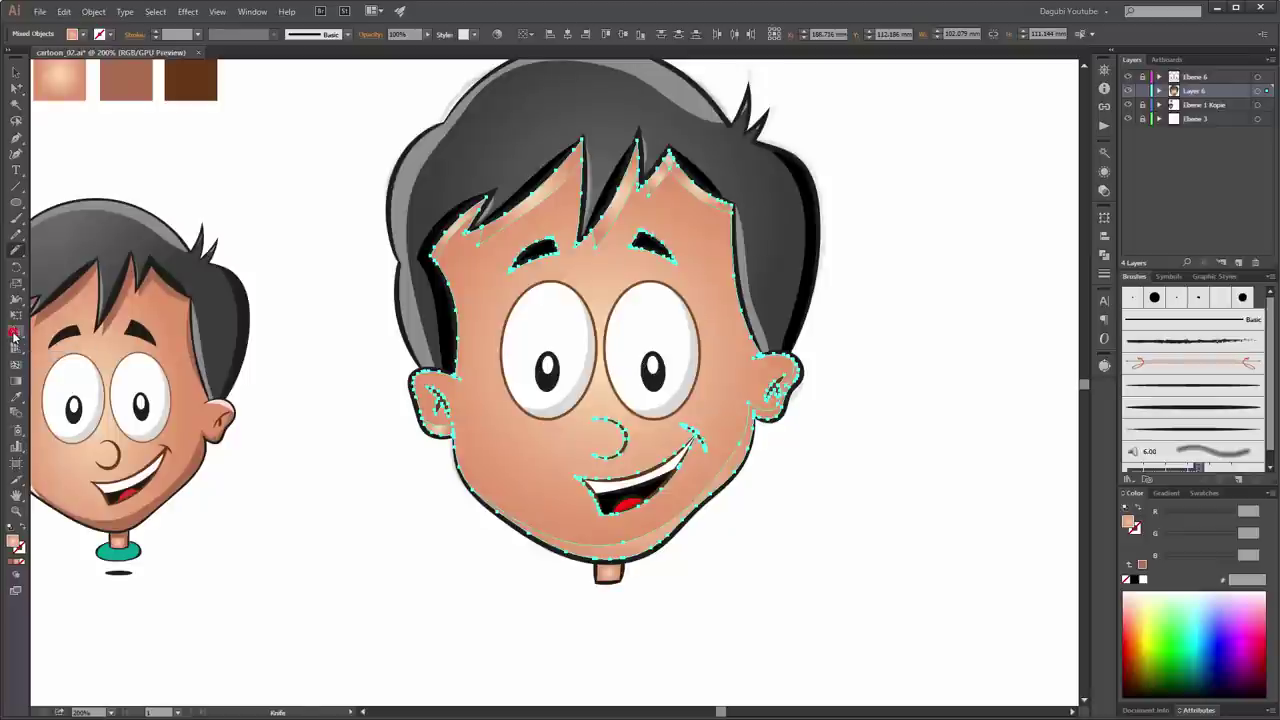
pyautogui.moveTo(221, 232); pyautogui.dragTo(240, 277)
# Step: Paint the cheek and ear-side skin strips with the darker AD6D50 brown
pyautogui.press('k')
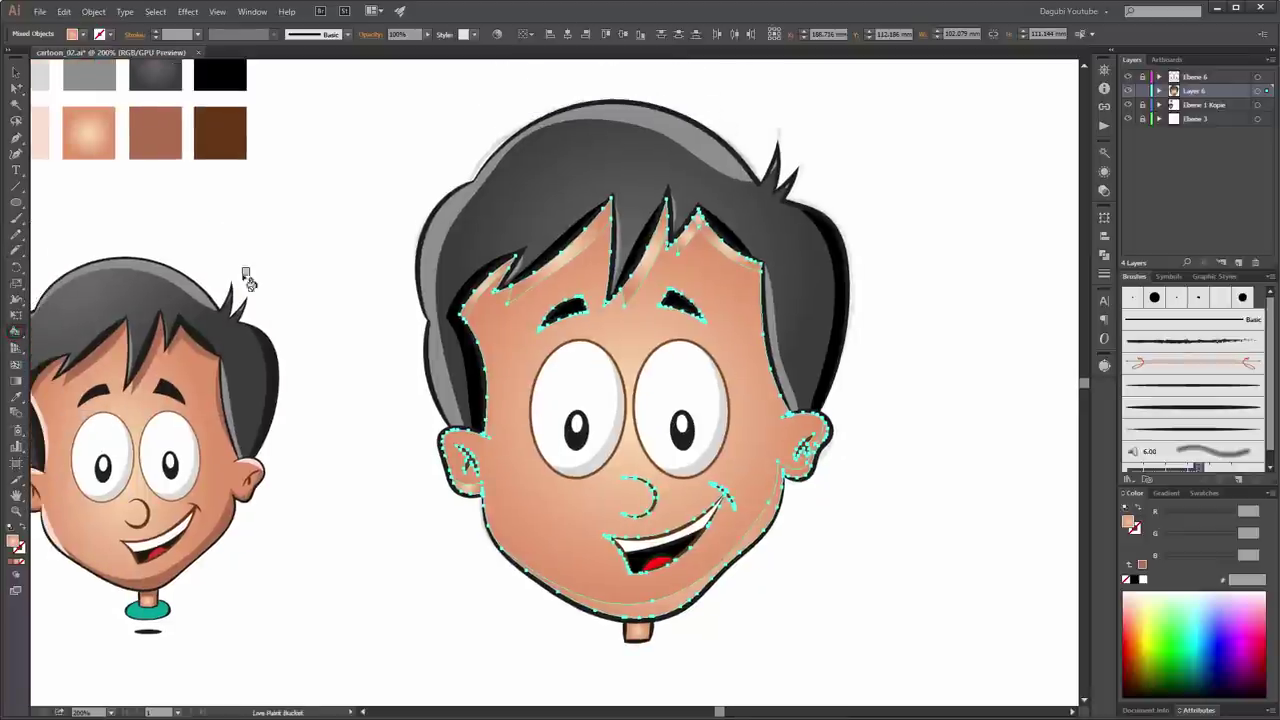
pyautogui.keyDown('alt'); pyautogui.click(172, 129); pyautogui.keyUp('alt')
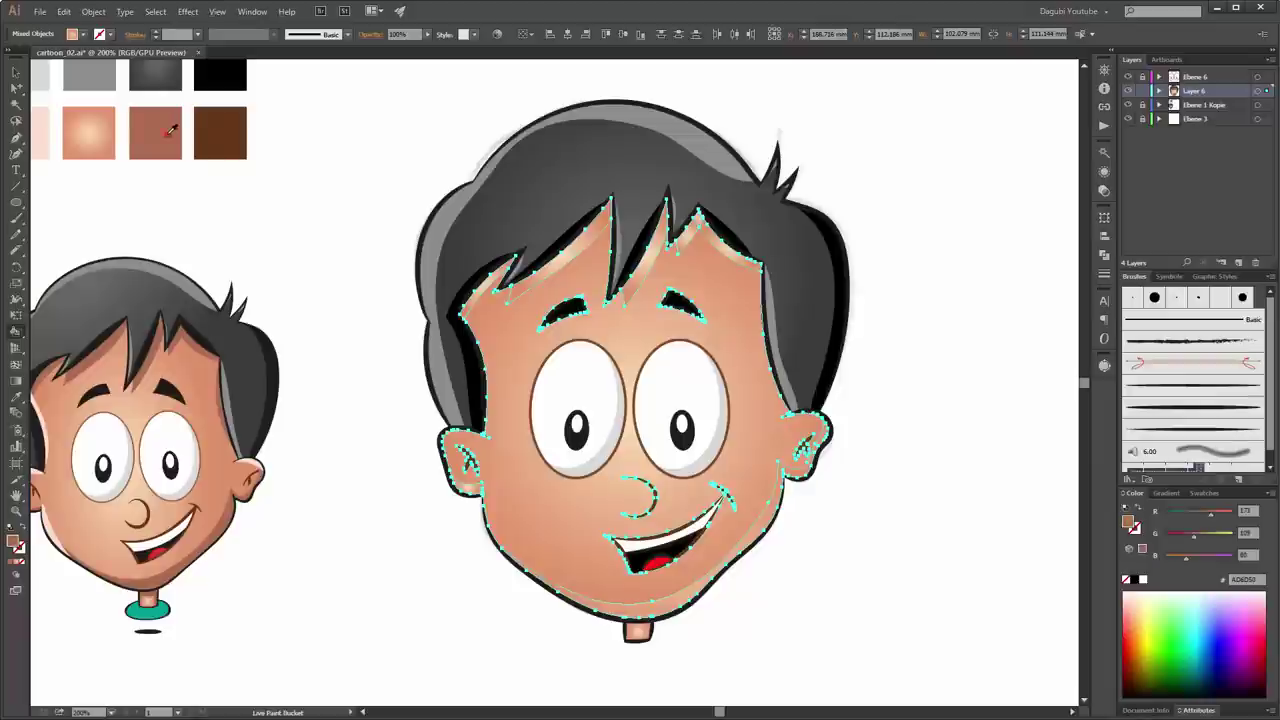
pyautogui.click(764, 514)
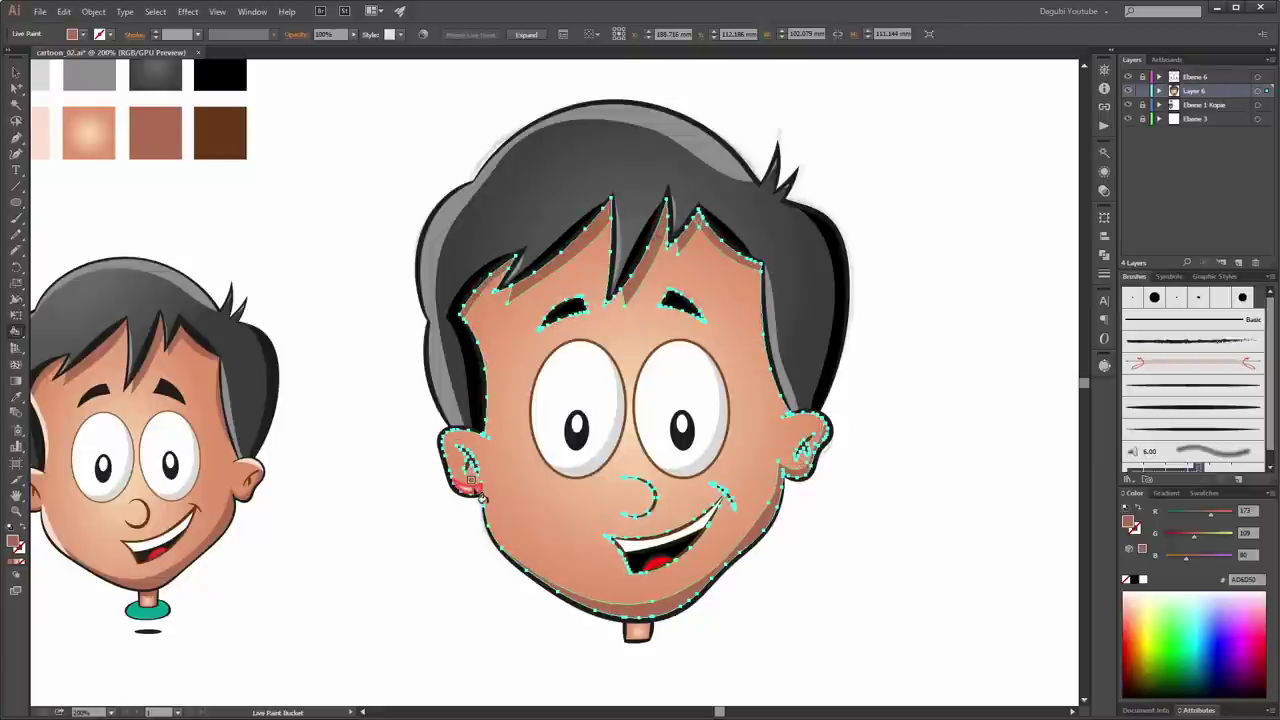
pyautogui.keyDown('ctrl'); pyautogui.click(1071, 505); pyautogui.keyUp('ctrl')
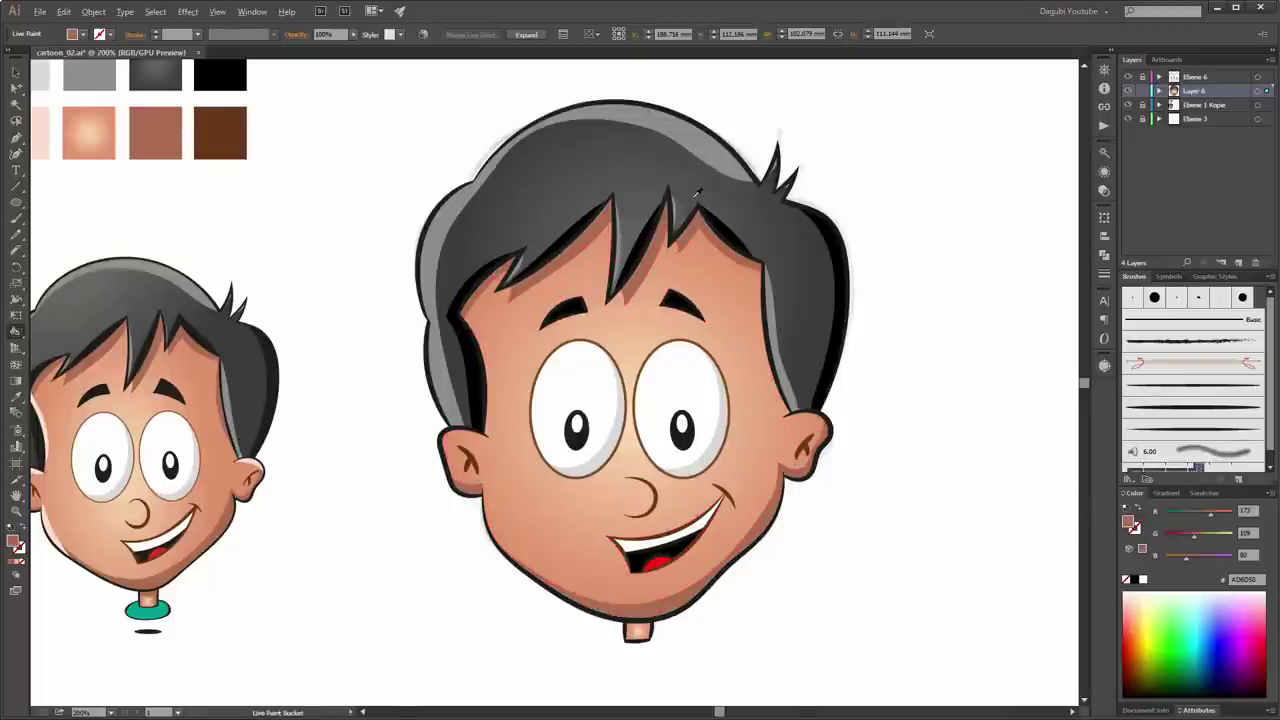
# Step: Fill the remaining gaps between the hair spikes black and deselect
pyautogui.scroll(3, 698, 192)
pyautogui.scroll(2, 689, 209)
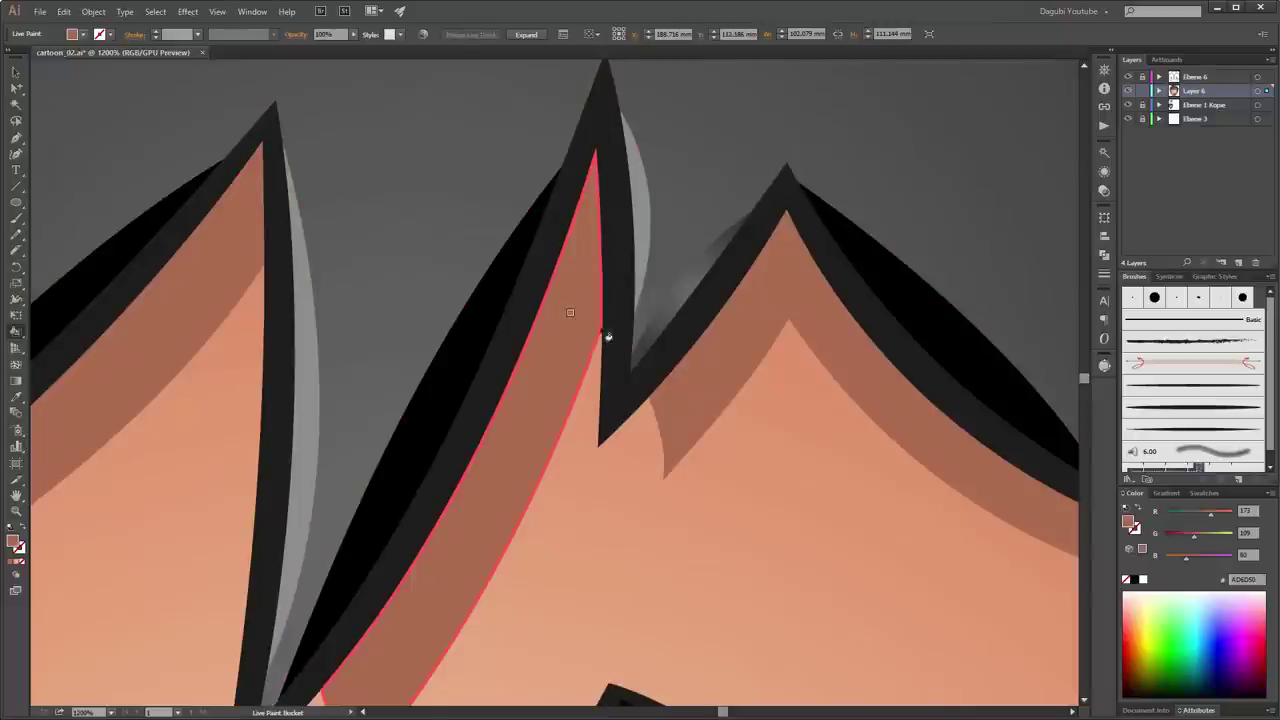
pyautogui.keyDown('ctrl'); pyautogui.click(694, 284); pyautogui.keyUp('ctrl')
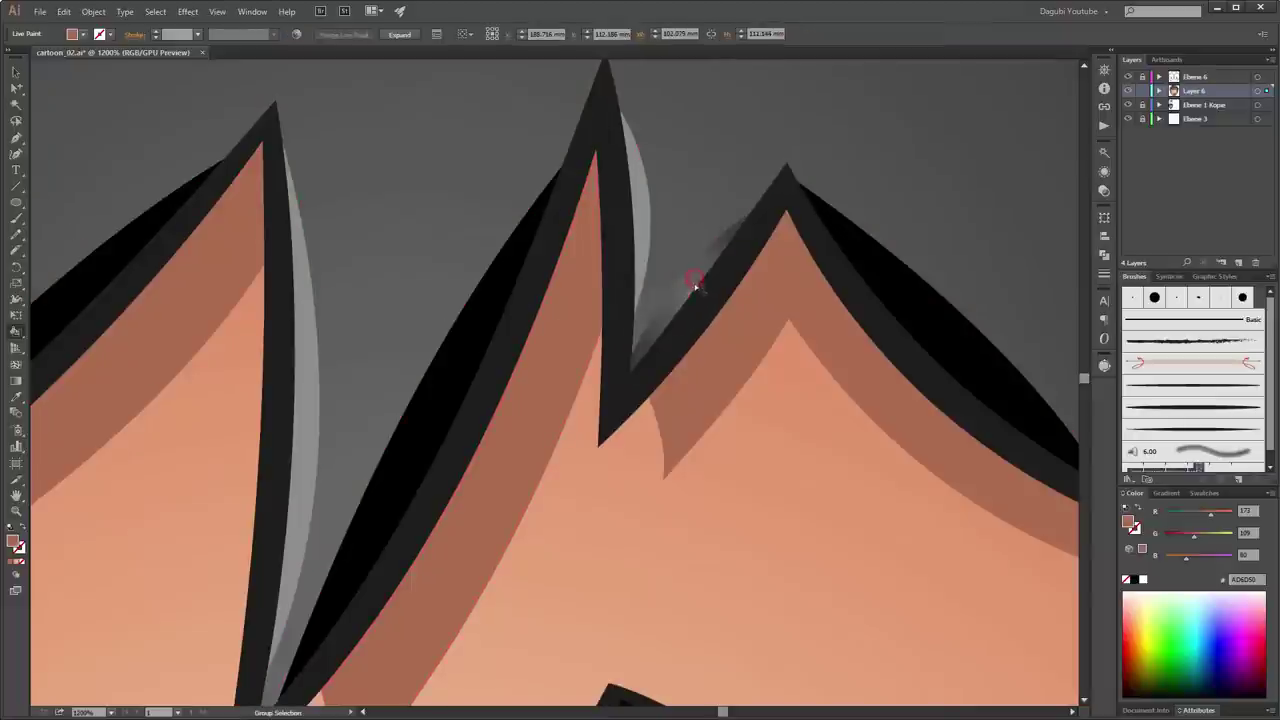
pyautogui.keyDown('alt'); pyautogui.click(494, 278); pyautogui.keyUp('alt')
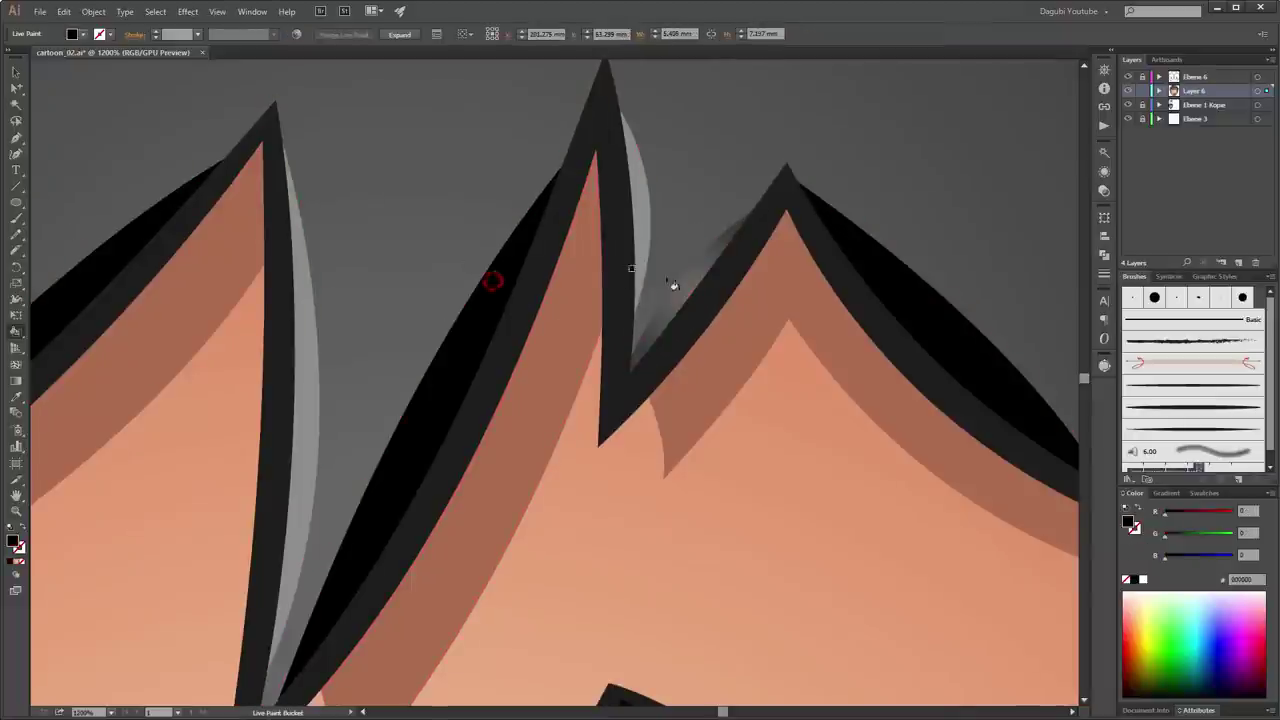
pyautogui.click(671, 286)
pyautogui.scroll(-4, 672, 285)
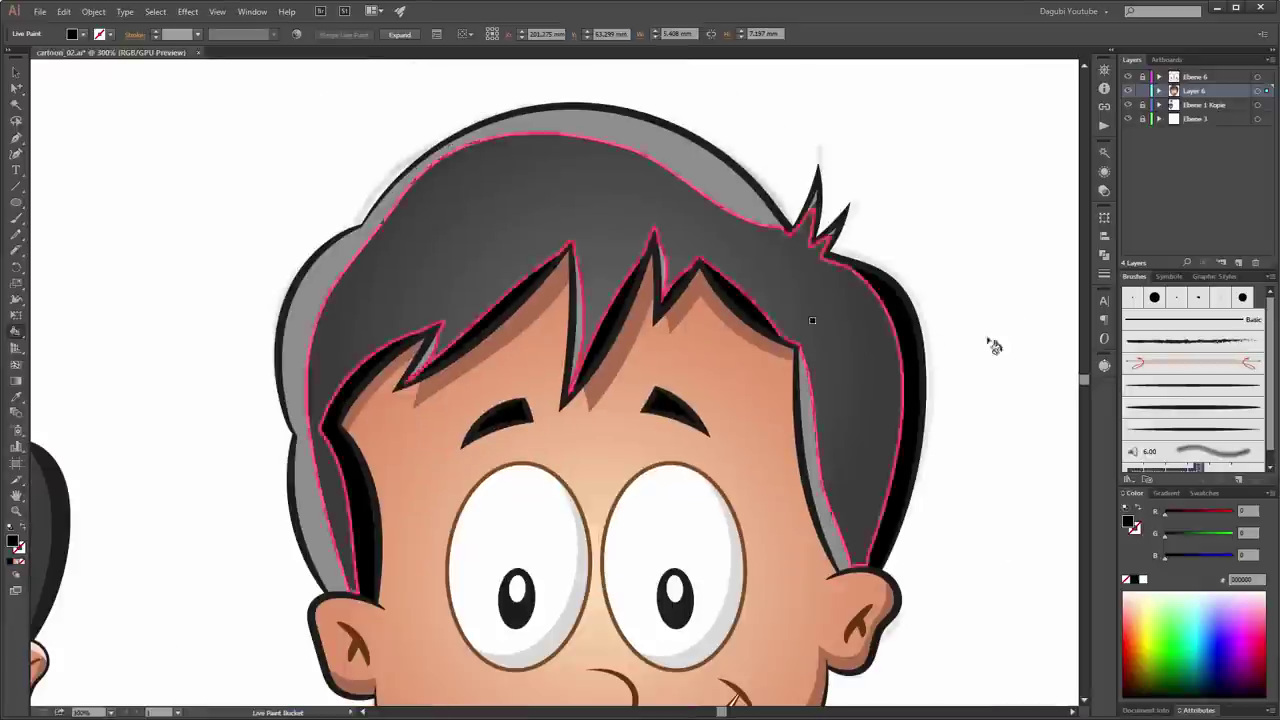
pyautogui.keyDown('ctrl'); pyautogui.click(1029, 286); pyautogui.keyUp('ctrl')
# Step: Select the face's skin region and knife-cut down its right edge beside the hair
pyautogui.moveTo(706, 500); pyautogui.dragTo(760, 321)
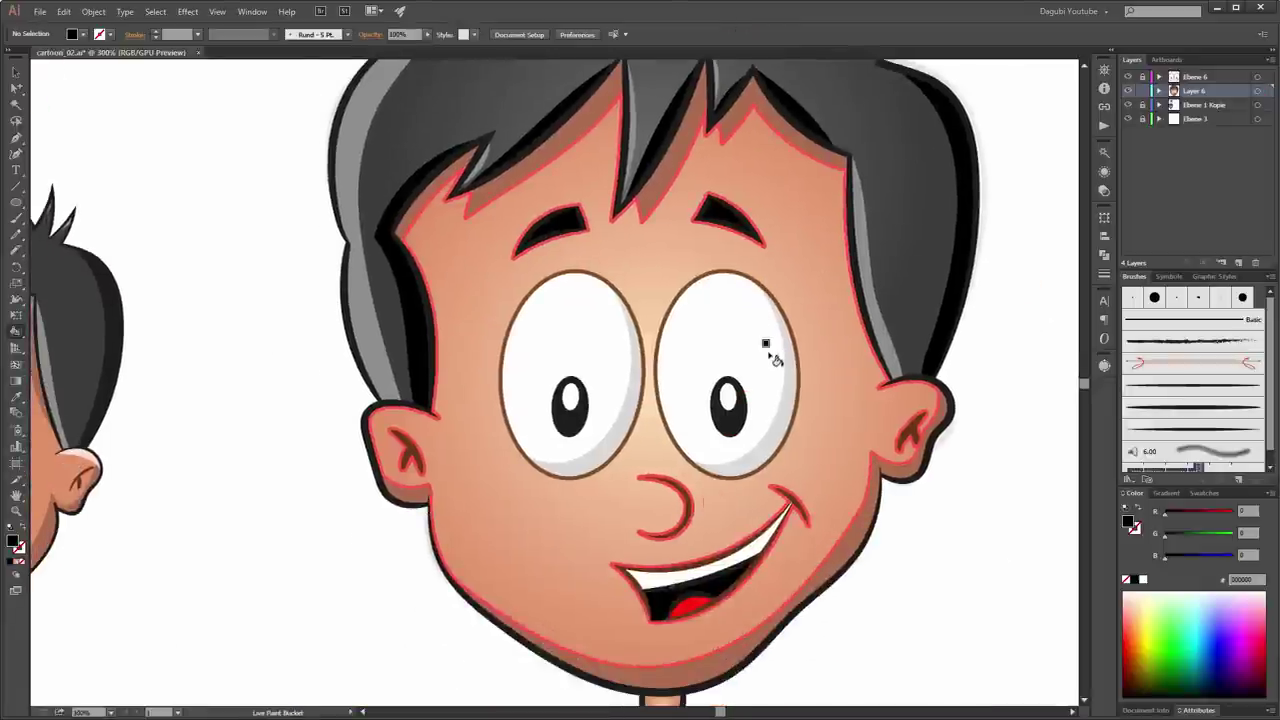
pyautogui.scroll(-1, 771, 349)
pyautogui.scroll(-1, 909, 348)
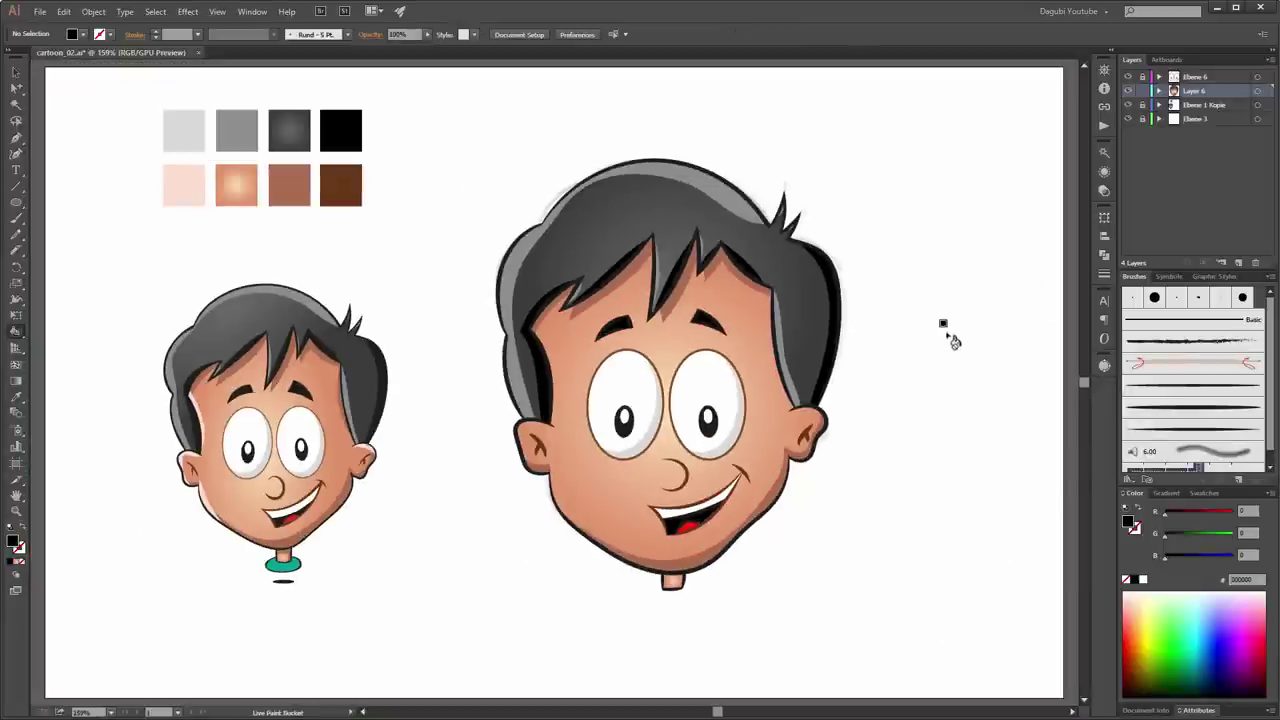
pyautogui.scroll(1, 918, 401)
pyautogui.scroll(2, 918, 401)
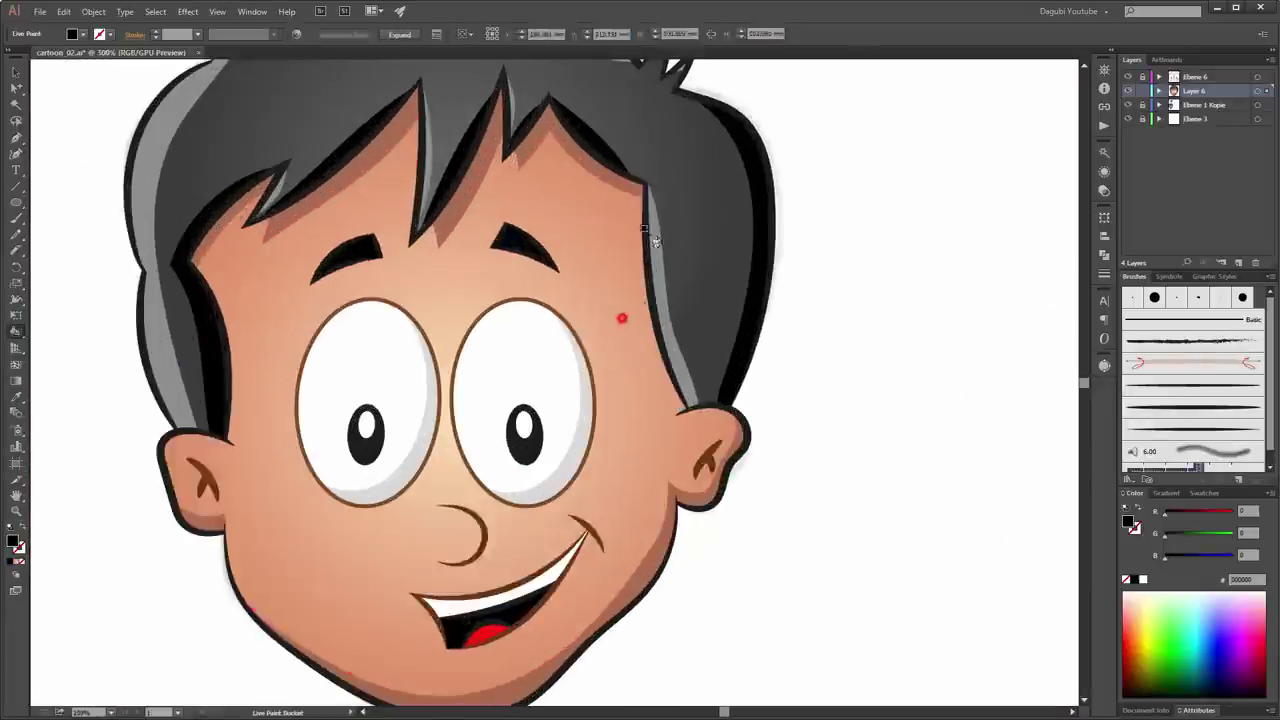
pyautogui.hotkey('shift', 'l')
pyautogui.click(632, 228)
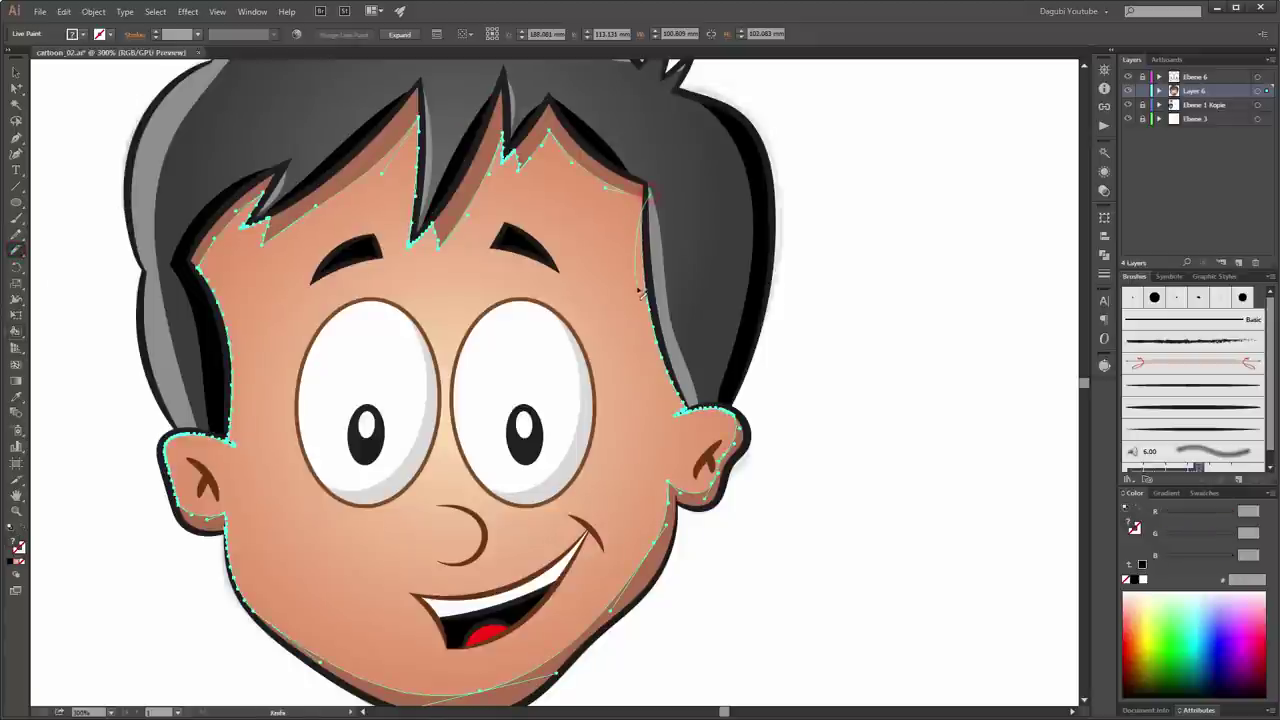
pyautogui.moveTo(650, 208); pyautogui.dragTo(690, 408)
# Step: Cut a strip across the top of the neck and paint it the darker skin shade
pyautogui.press('k')
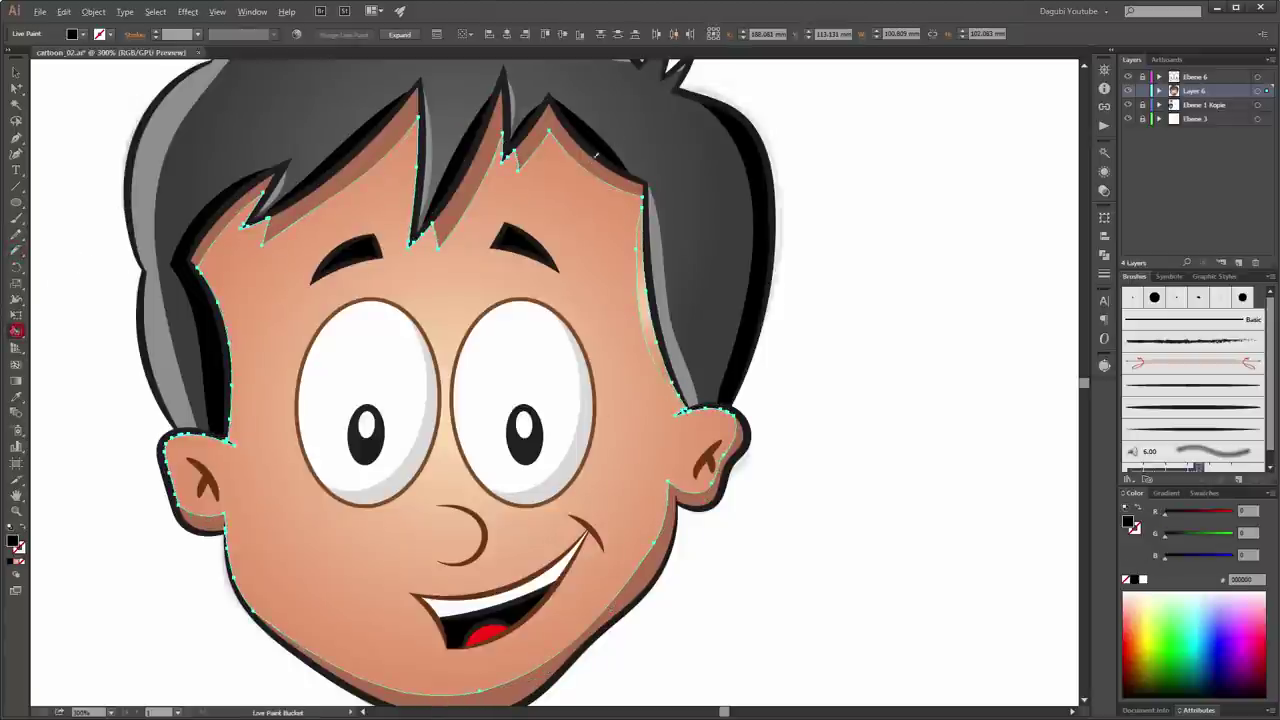
pyautogui.scroll(2, 605, 587)
pyautogui.scroll(2, 605, 587)
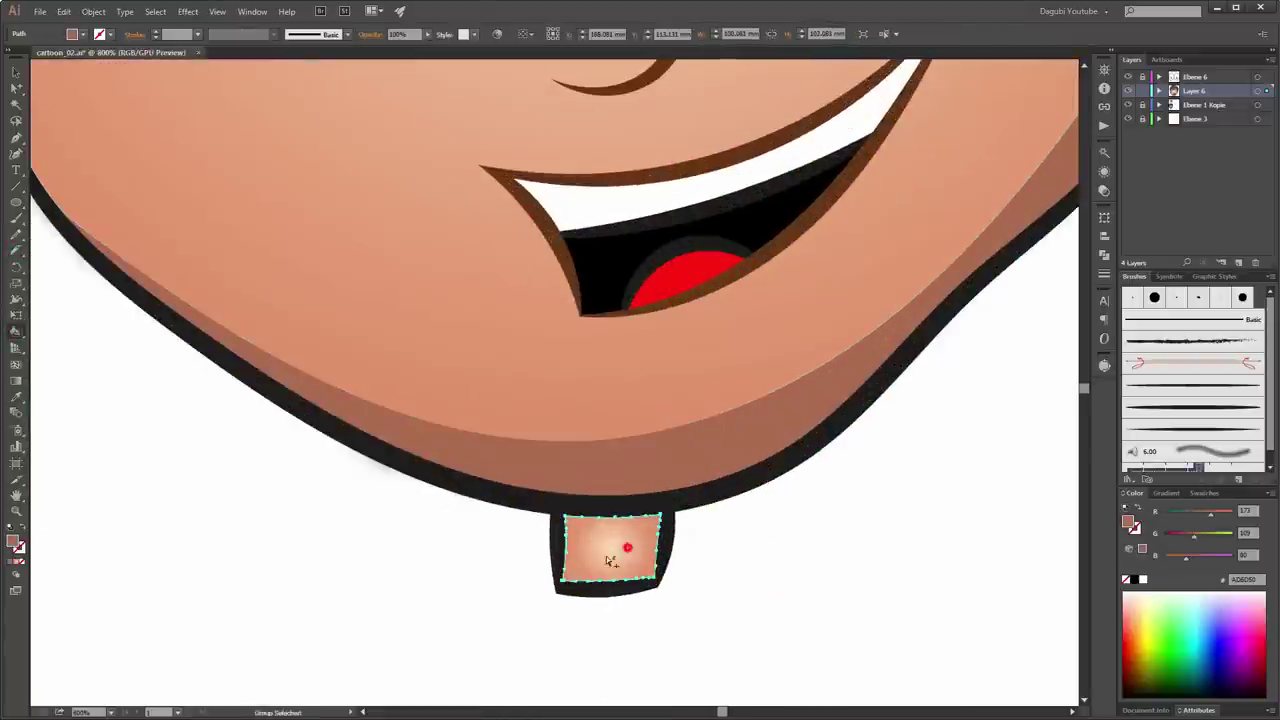
pyautogui.moveTo(540, 531); pyautogui.dragTo(697, 533)
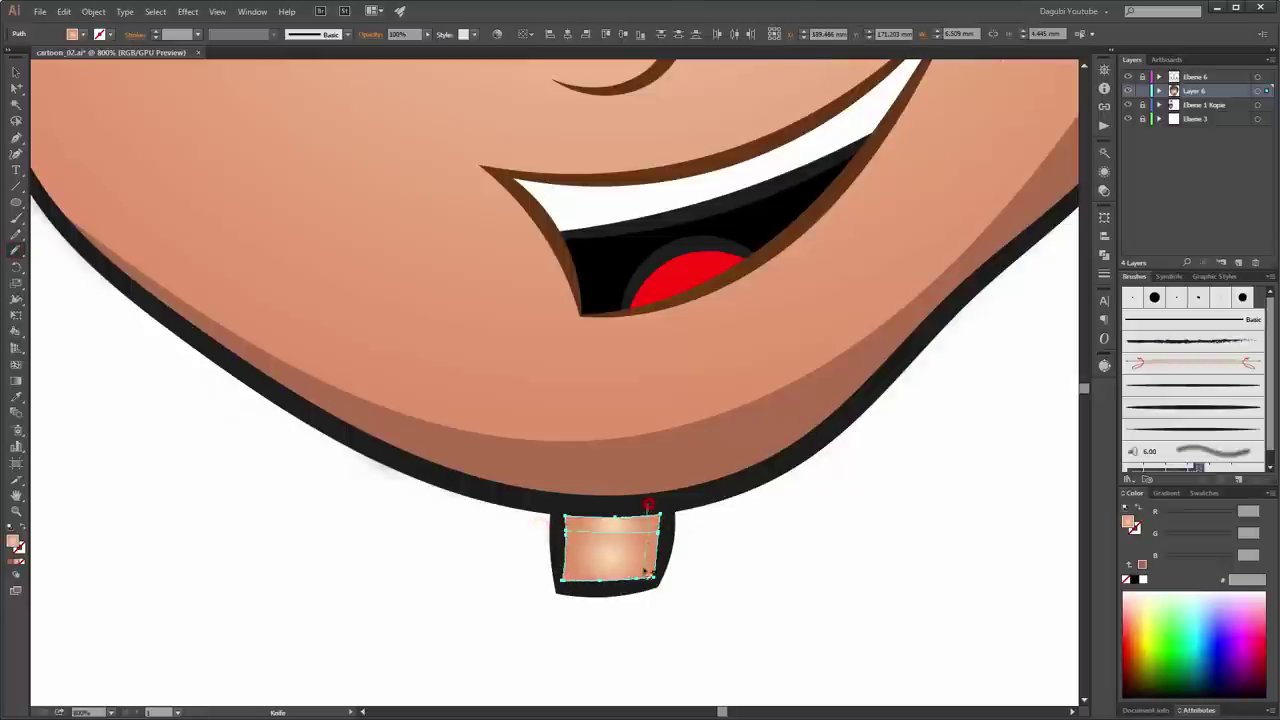
pyautogui.click(16, 331)
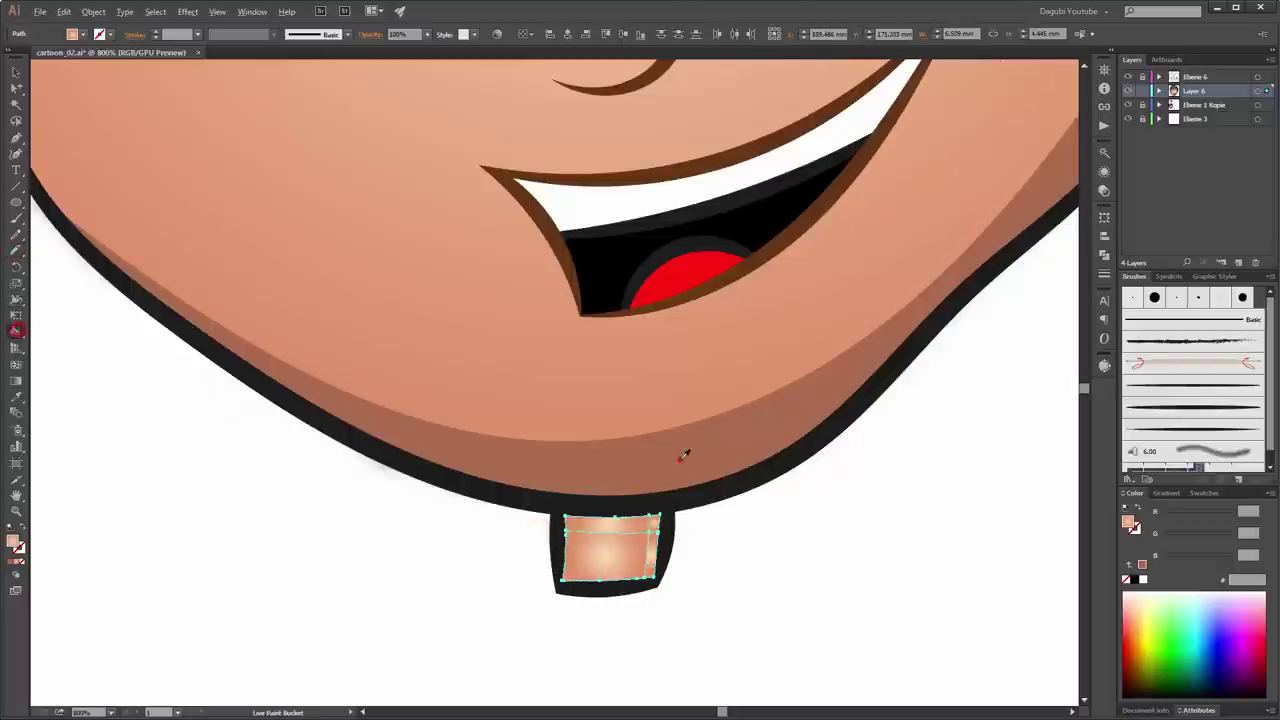
pyautogui.click(615, 530)
pyautogui.scroll(-2, 870, 571)
pyautogui.scroll(-1, 985, 520)
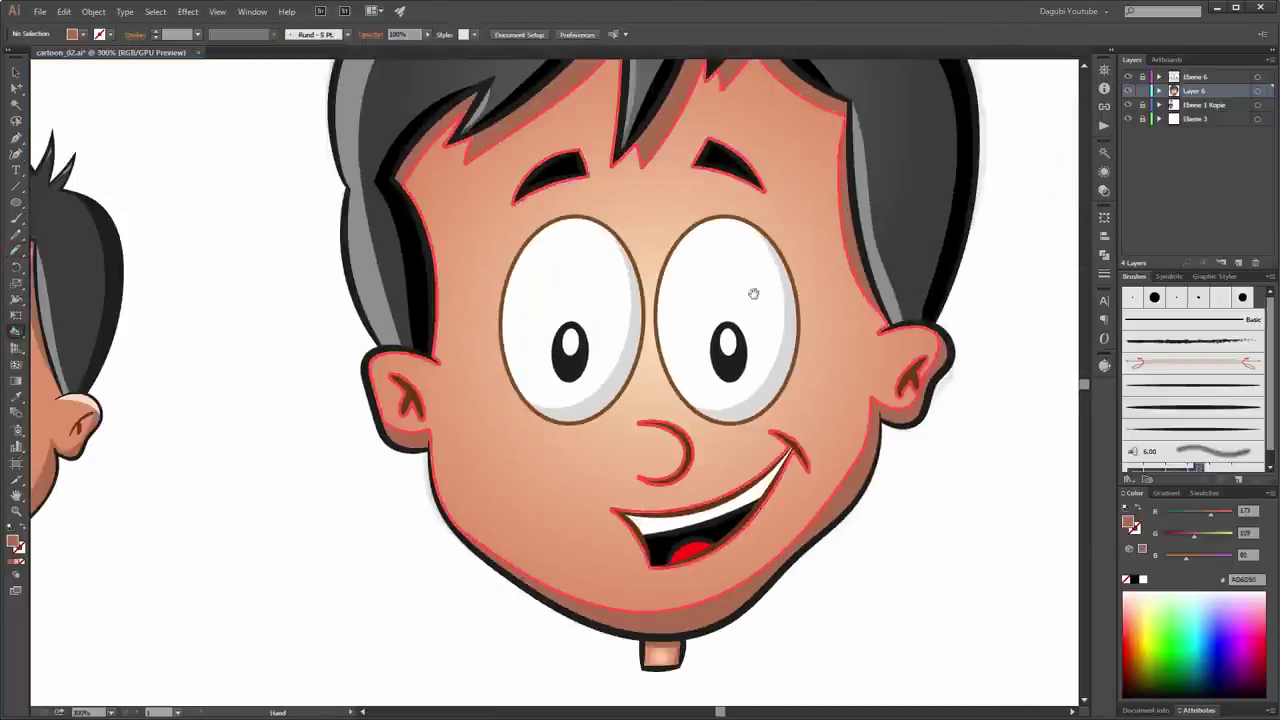
pyautogui.moveTo(751, 291); pyautogui.dragTo(751, 362)
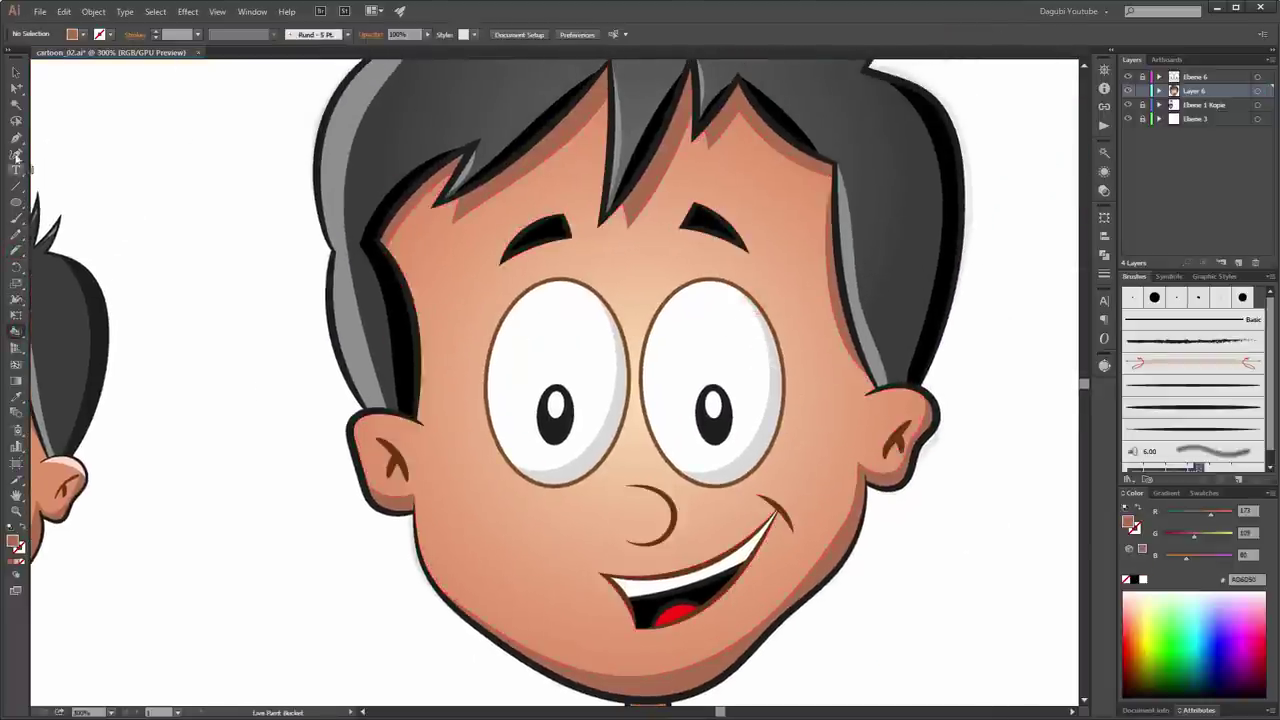
# Step: Group-select the face's hair, forehead, cheek, jaw and ear edge paths
pyautogui.click(16, 88)
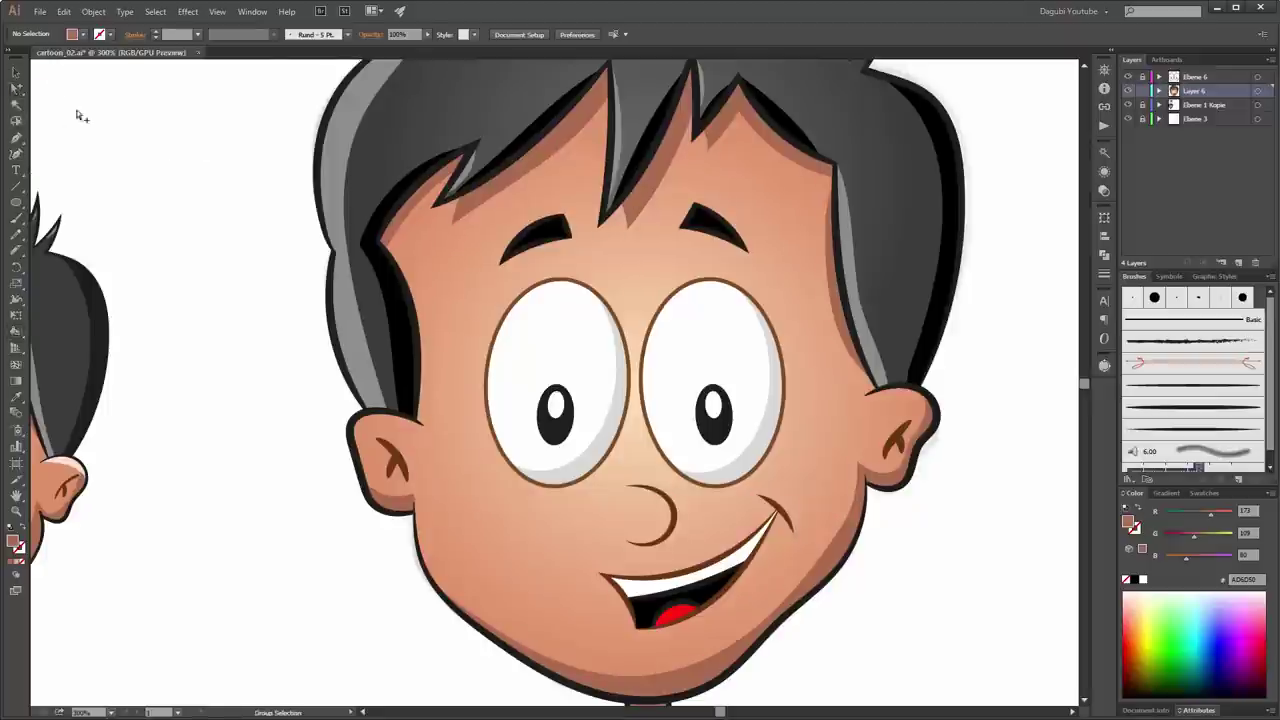
pyautogui.click(449, 241)
pyautogui.keyDown('shift'); pyautogui.click(516, 180); pyautogui.keyUp('shift')
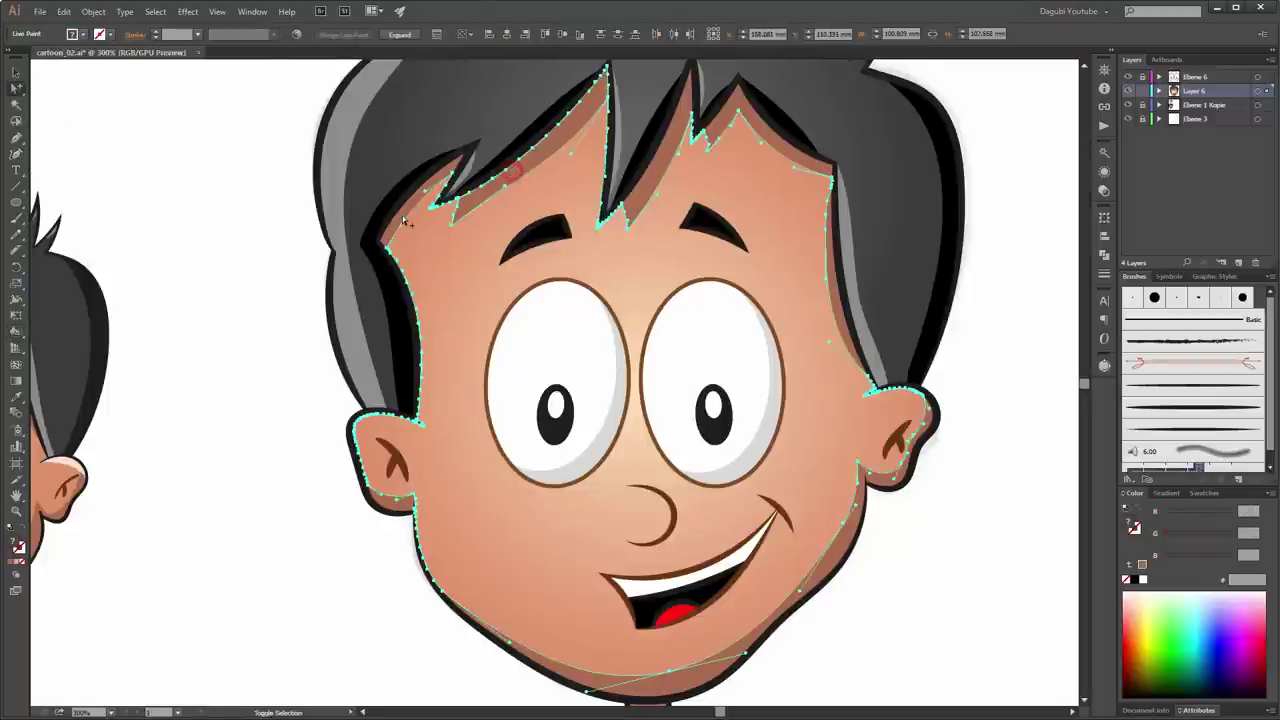
pyautogui.keyDown('shift'); pyautogui.click(640, 194); pyautogui.keyUp('shift')
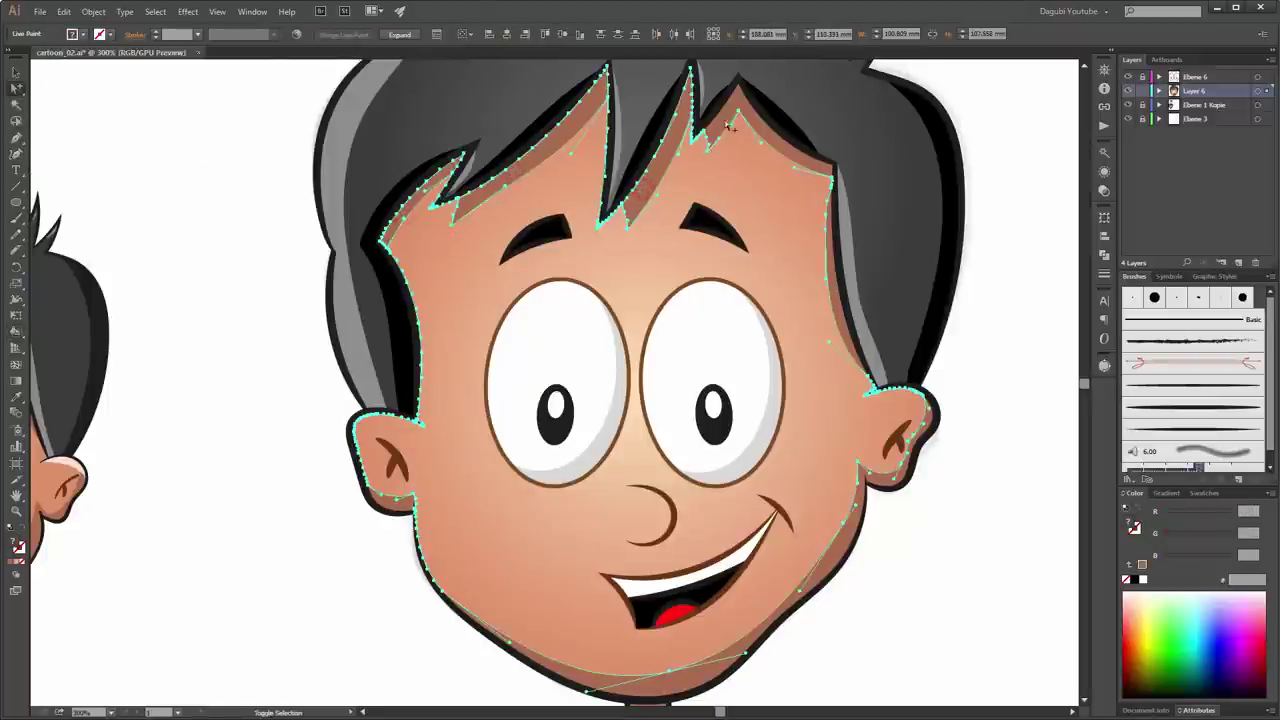
pyautogui.keyDown('shift'); pyautogui.click(838, 313); pyautogui.keyUp('shift')
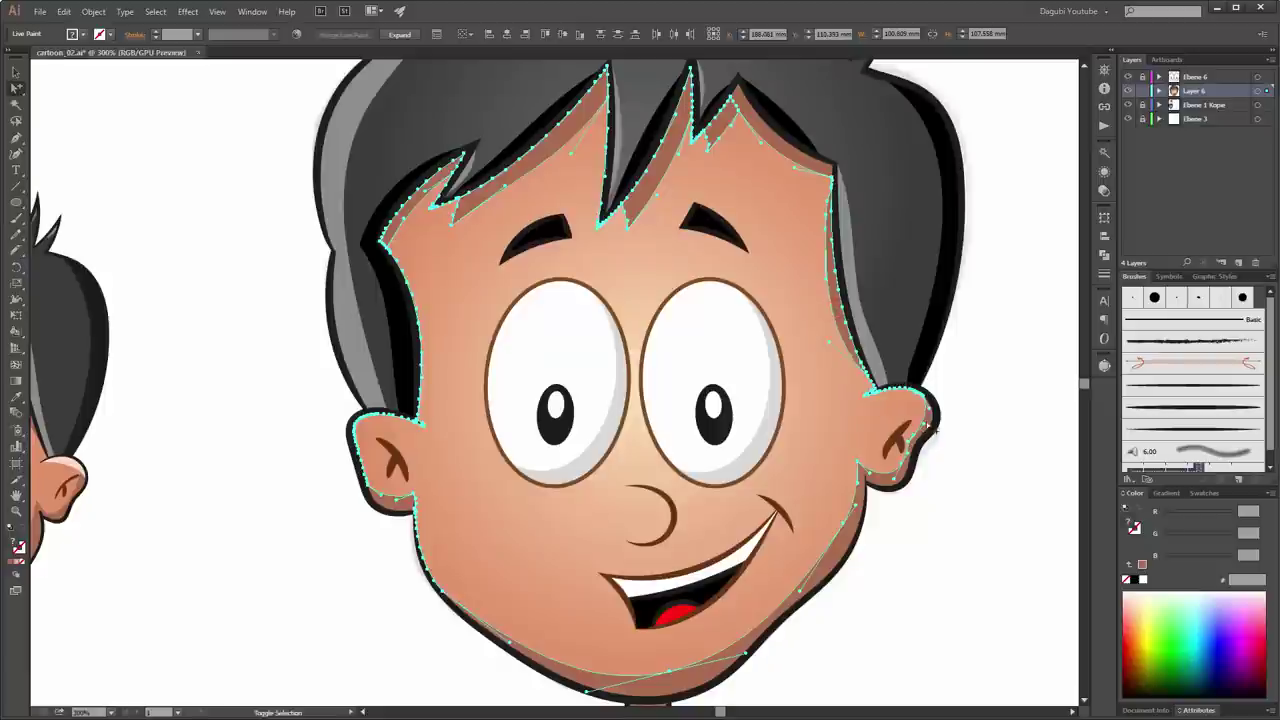
pyautogui.keyDown('shift'); pyautogui.click(860, 515); pyautogui.keyUp('shift')
pyautogui.keyDown('shift'); pyautogui.click(381, 494); pyautogui.keyUp('shift')
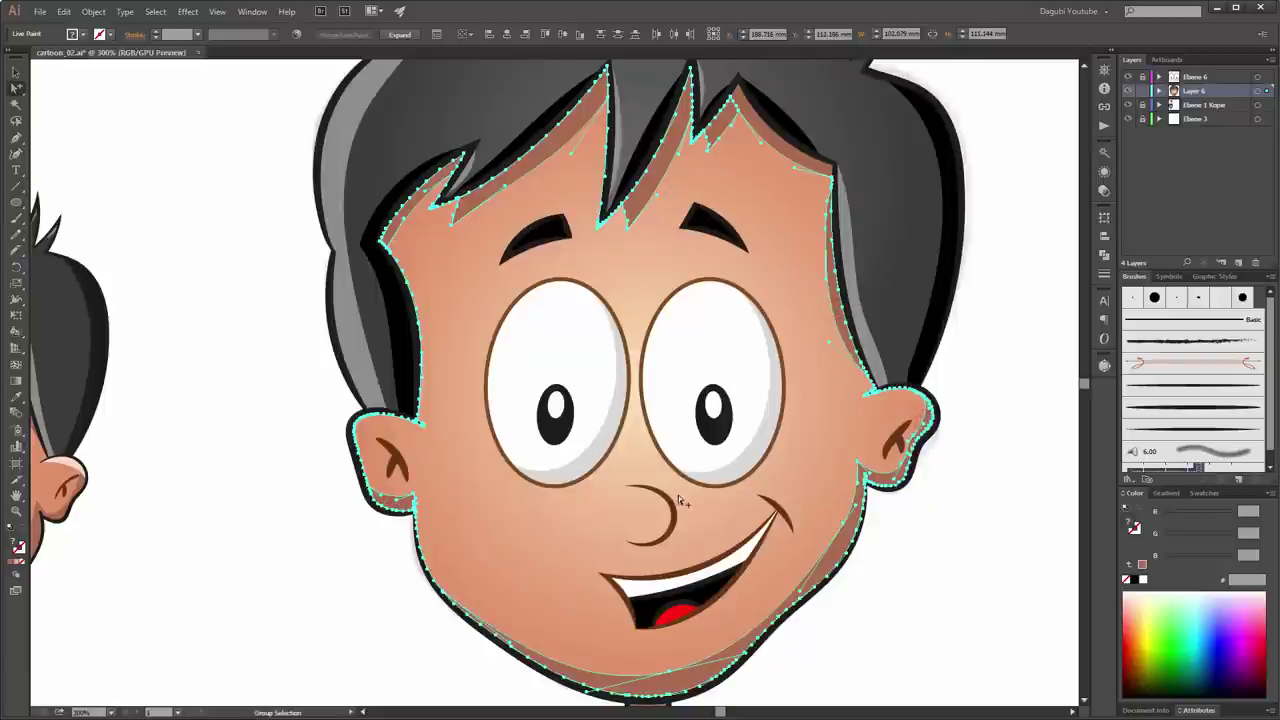
pyautogui.keyDown('shift'); pyautogui.click(800, 158); pyautogui.keyUp('shift')
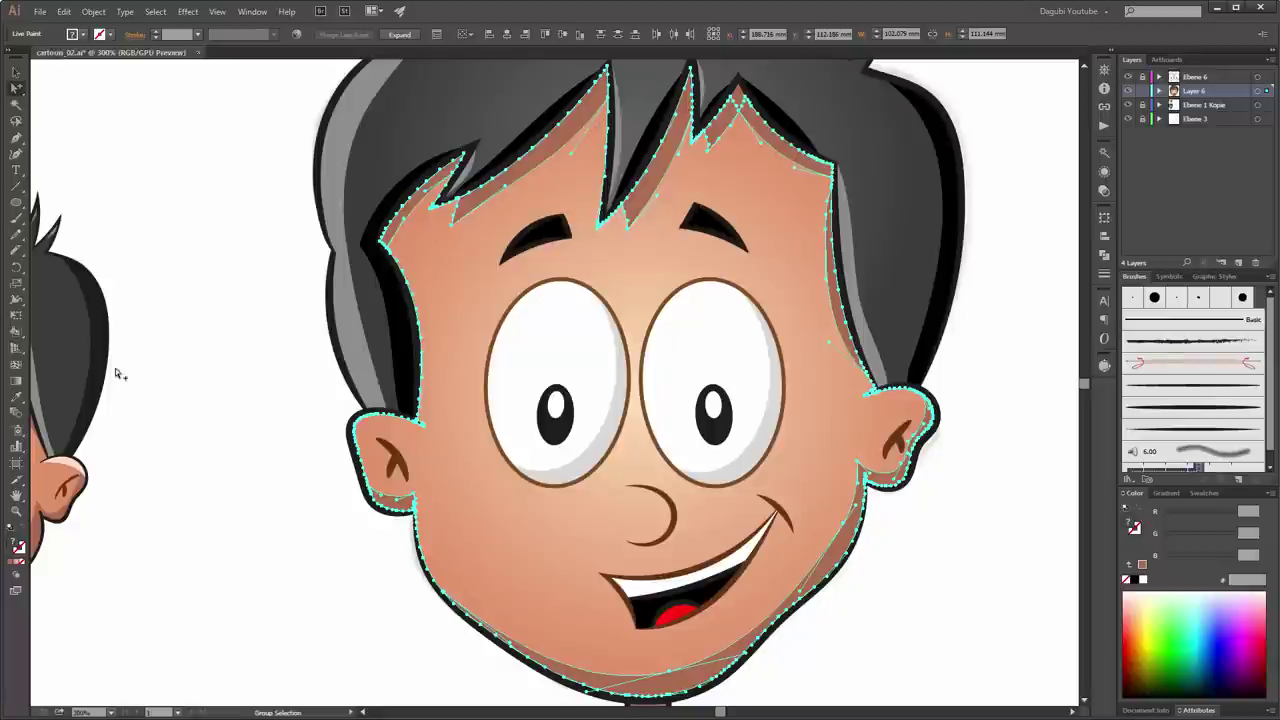
# Step: Knife-cut thin strips along the forehead, left ear, left jaw and right ear edges
pyautogui.click(14, 252)
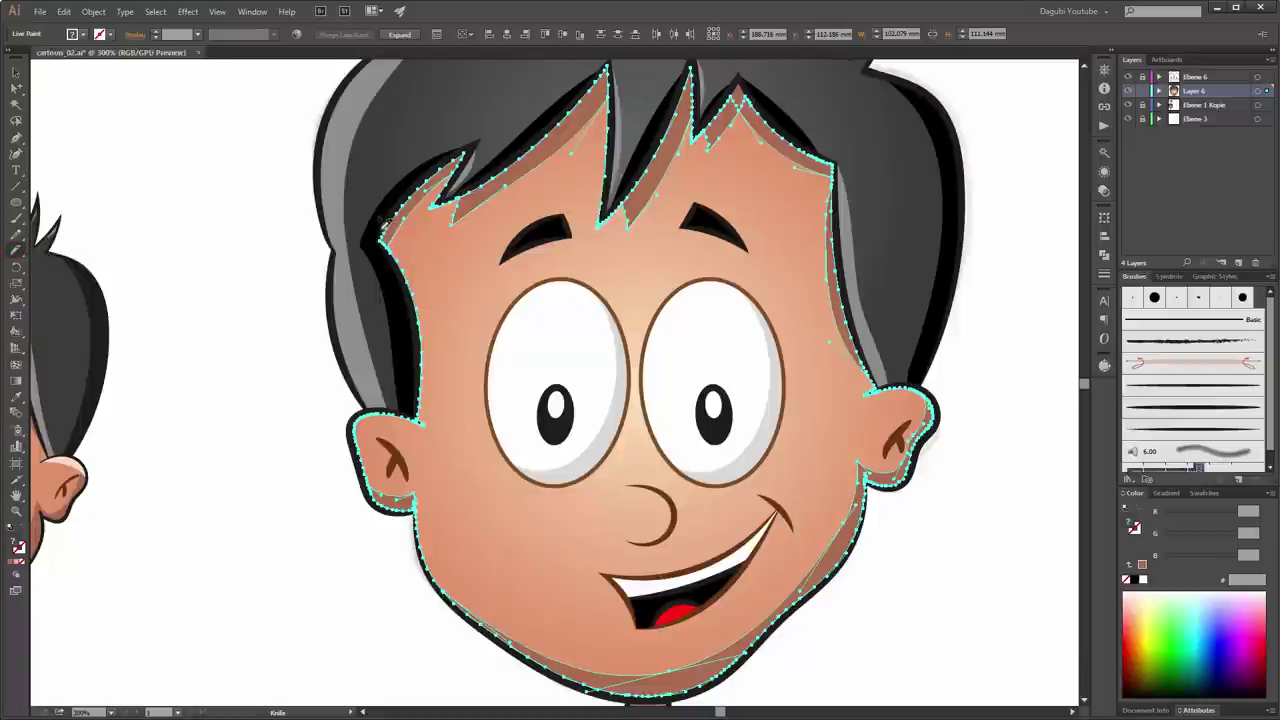
pyautogui.moveTo(380, 210)
pyautogui.mouseDown()
pyautogui.moveTo(431, 331)
pyautogui.moveTo(418, 424)
pyautogui.mouseUp()
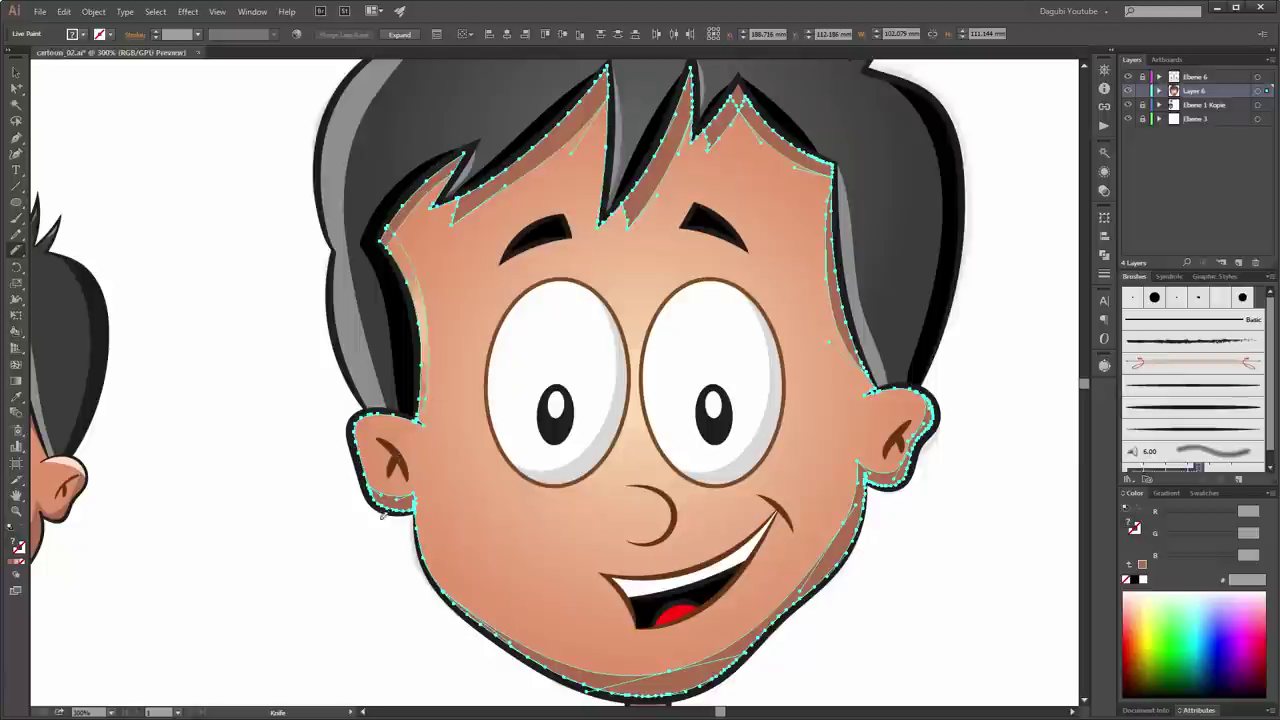
pyautogui.moveTo(383, 492)
pyautogui.mouseDown()
pyautogui.moveTo(372, 426)
pyautogui.moveTo(415, 426)
pyautogui.mouseUp()
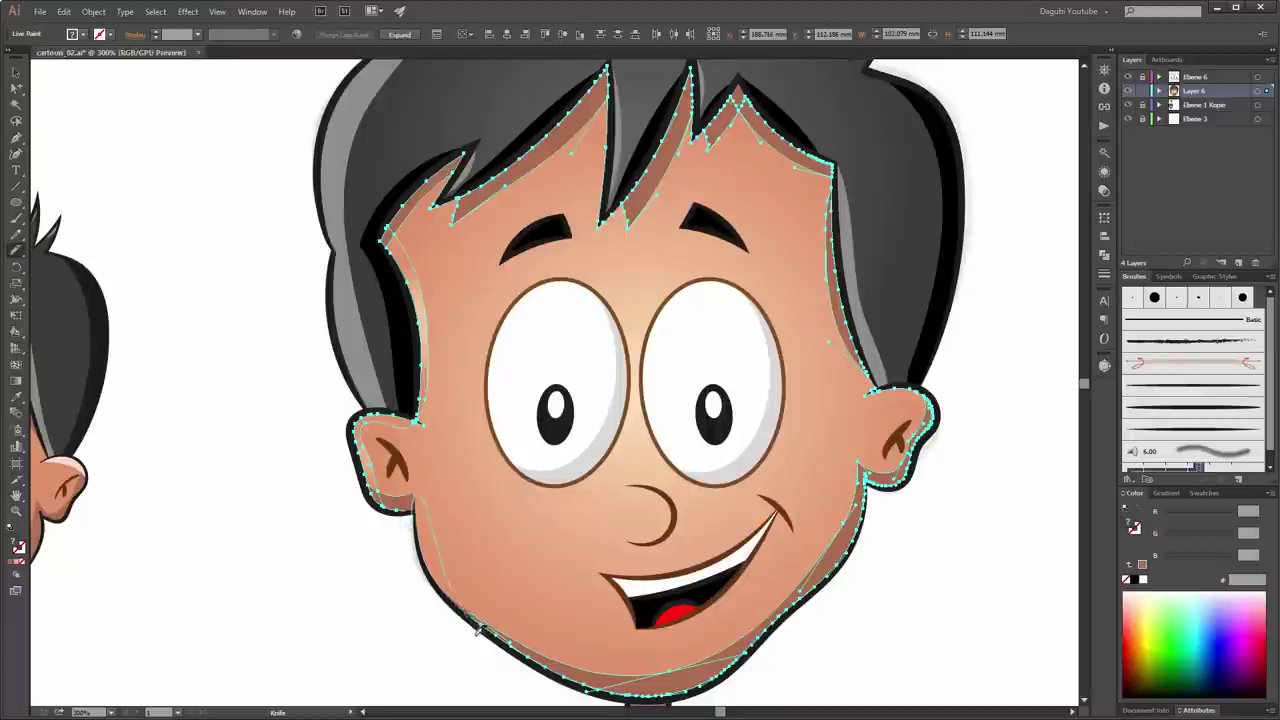
pyautogui.moveTo(452, 594); pyautogui.dragTo(594, 656)
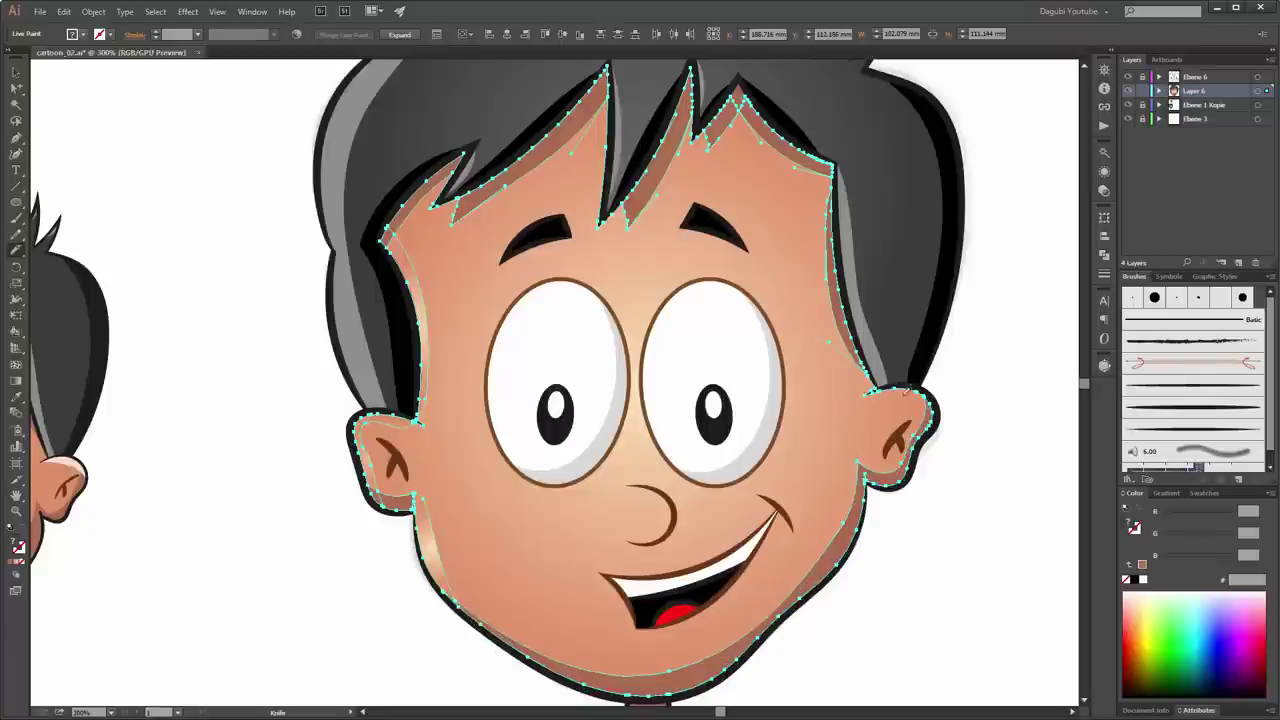
pyautogui.moveTo(940, 448); pyautogui.dragTo(905, 403)
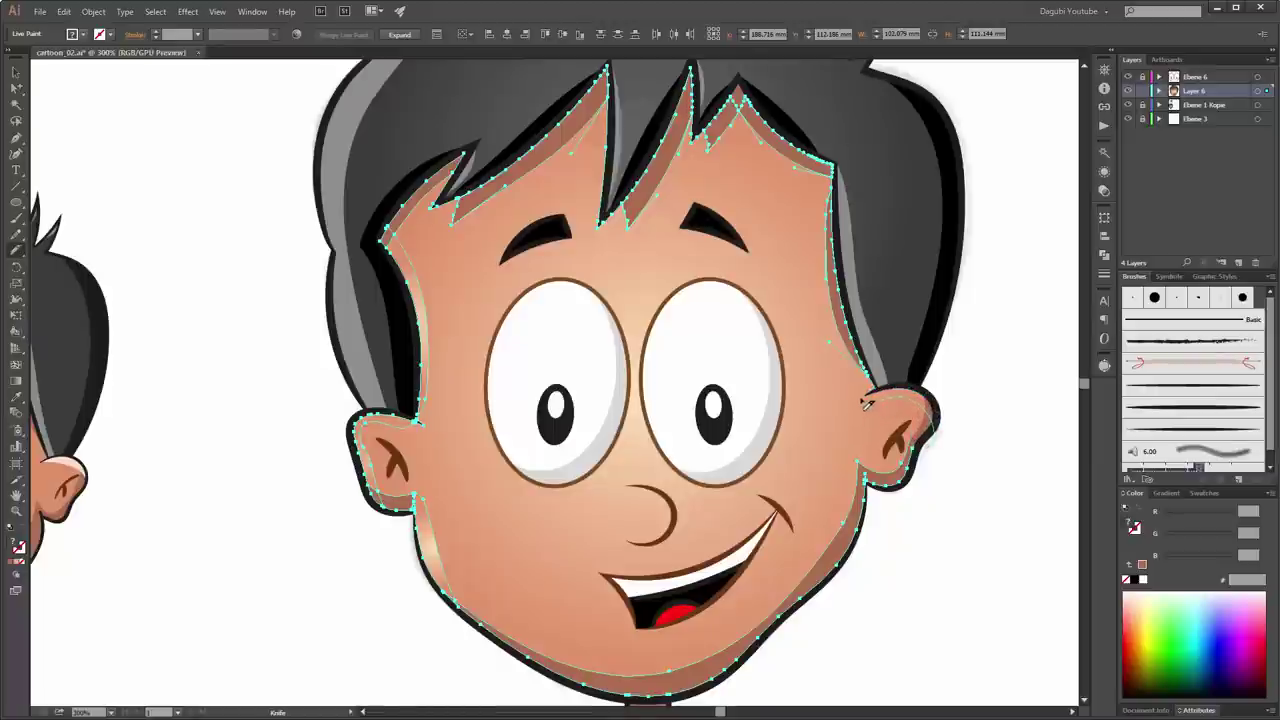
pyautogui.moveTo(884, 396); pyautogui.dragTo(917, 379)
pyautogui.moveTo(644, 541)
pyautogui.mouseDown()
pyautogui.moveTo(655, 463)
pyautogui.moveTo(652, 492)
pyautogui.mouseUp()
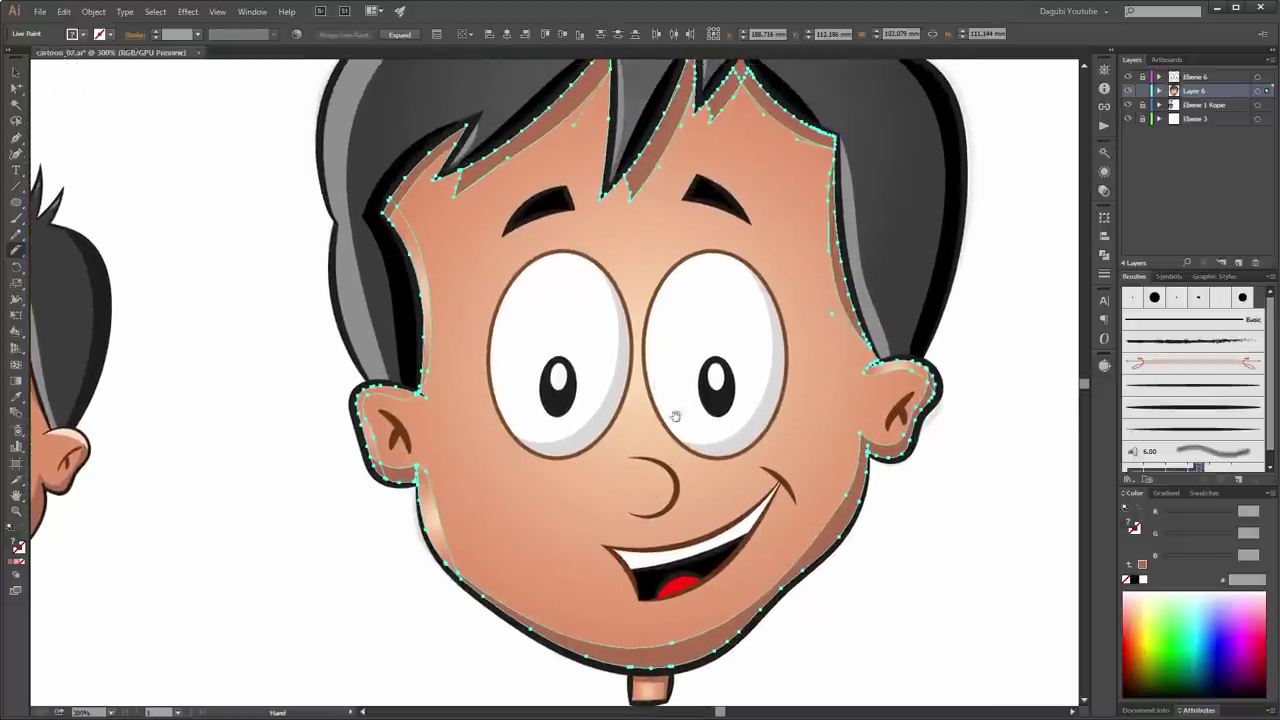
pyautogui.moveTo(675, 416); pyautogui.dragTo(703, 413)
pyautogui.hotkey('ctrl', '-')
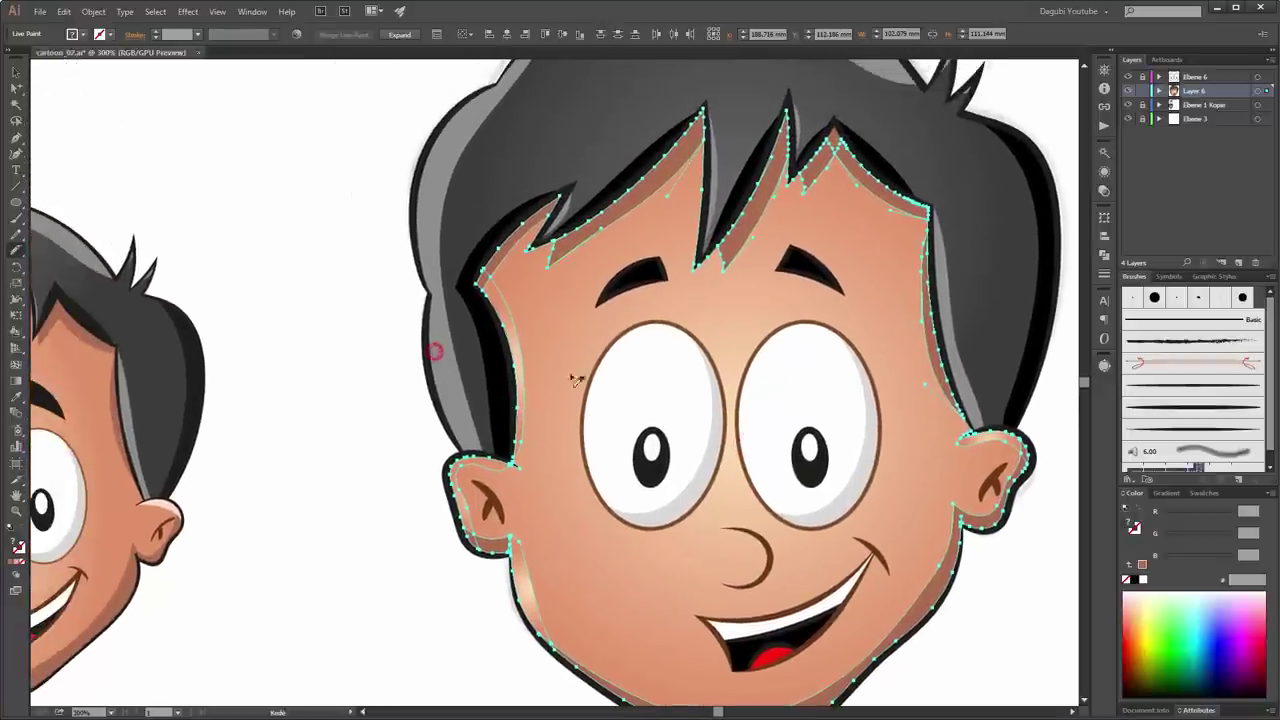
pyautogui.hotkey('ctrl', '-')
pyautogui.hotkey('ctrl', '-')
pyautogui.hotkey('ctrl', '+')
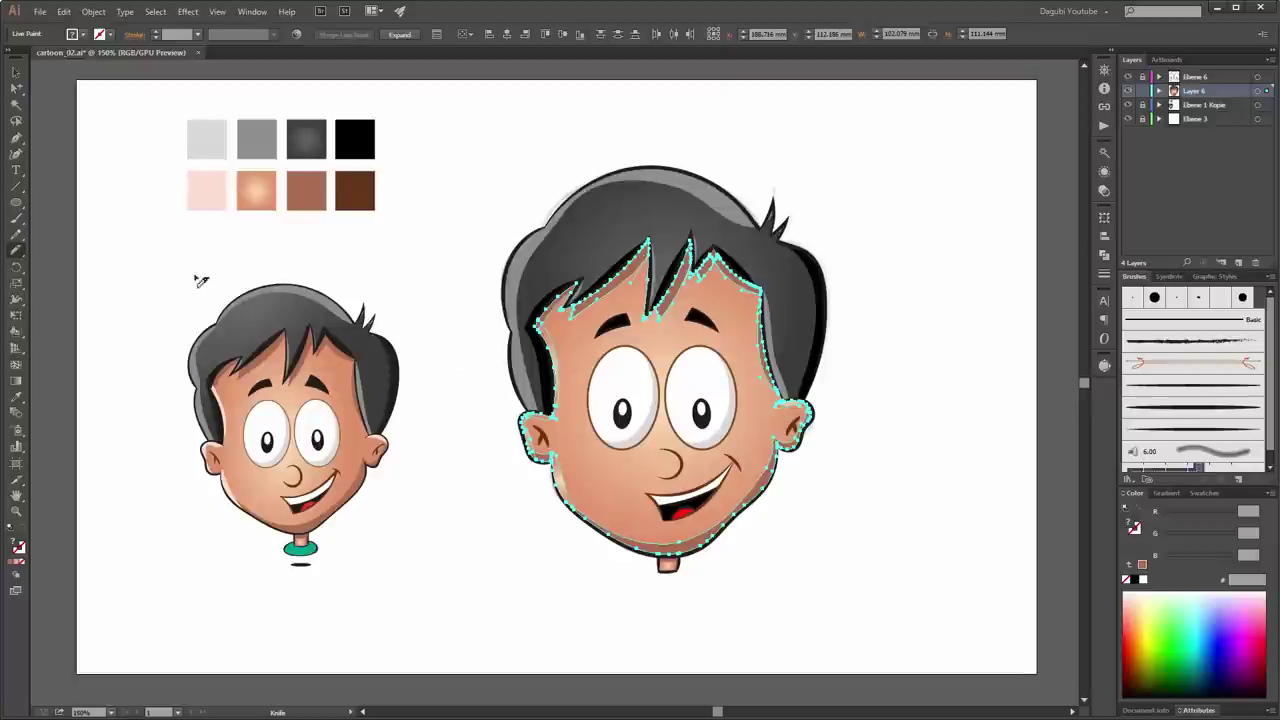
# Step: With the Live Paint Bucket, fill the left hair-to-face strip and left ear edge pale pink
pyautogui.click(17, 334)
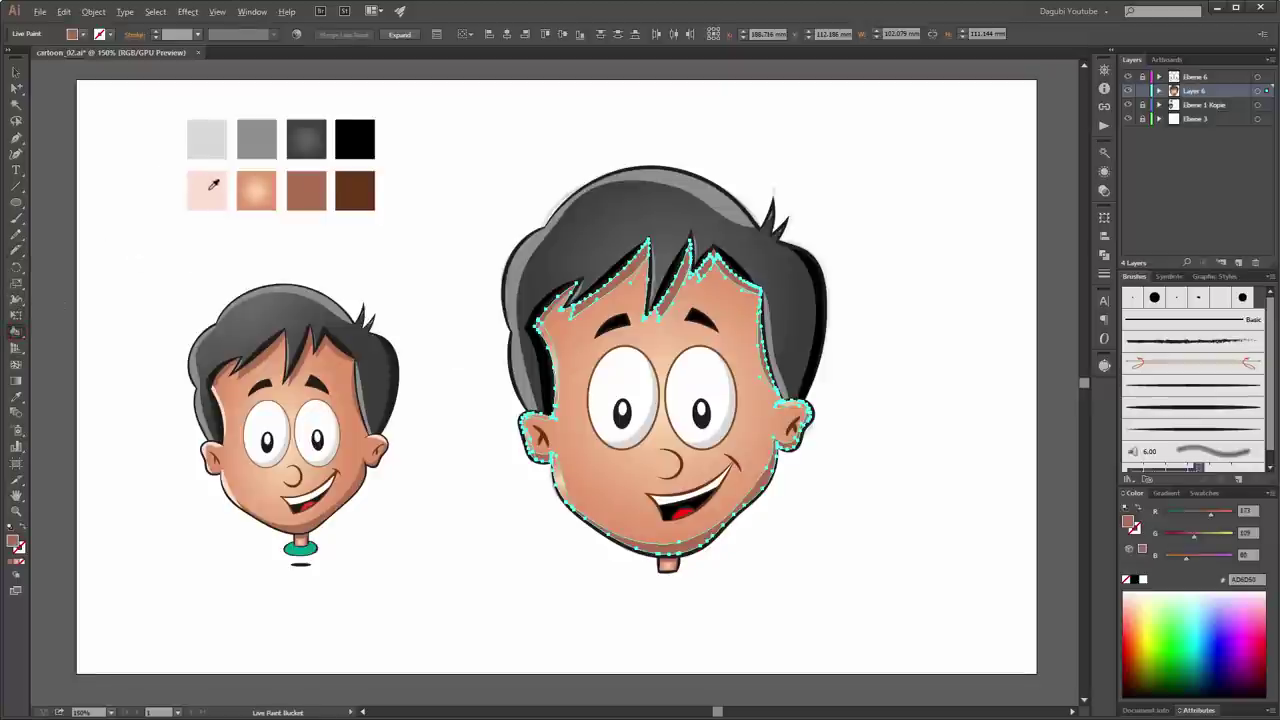
pyautogui.click(210, 188)
pyautogui.scroll(2, 546, 350)
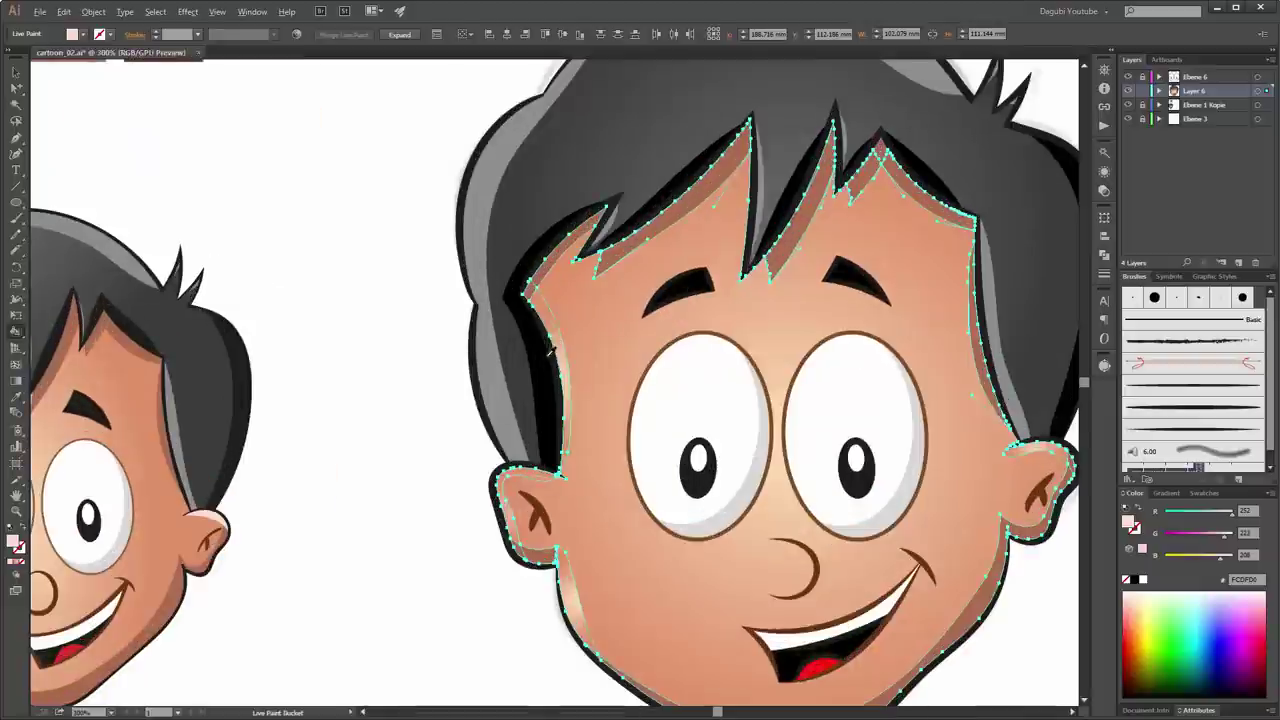
pyautogui.click(546, 318)
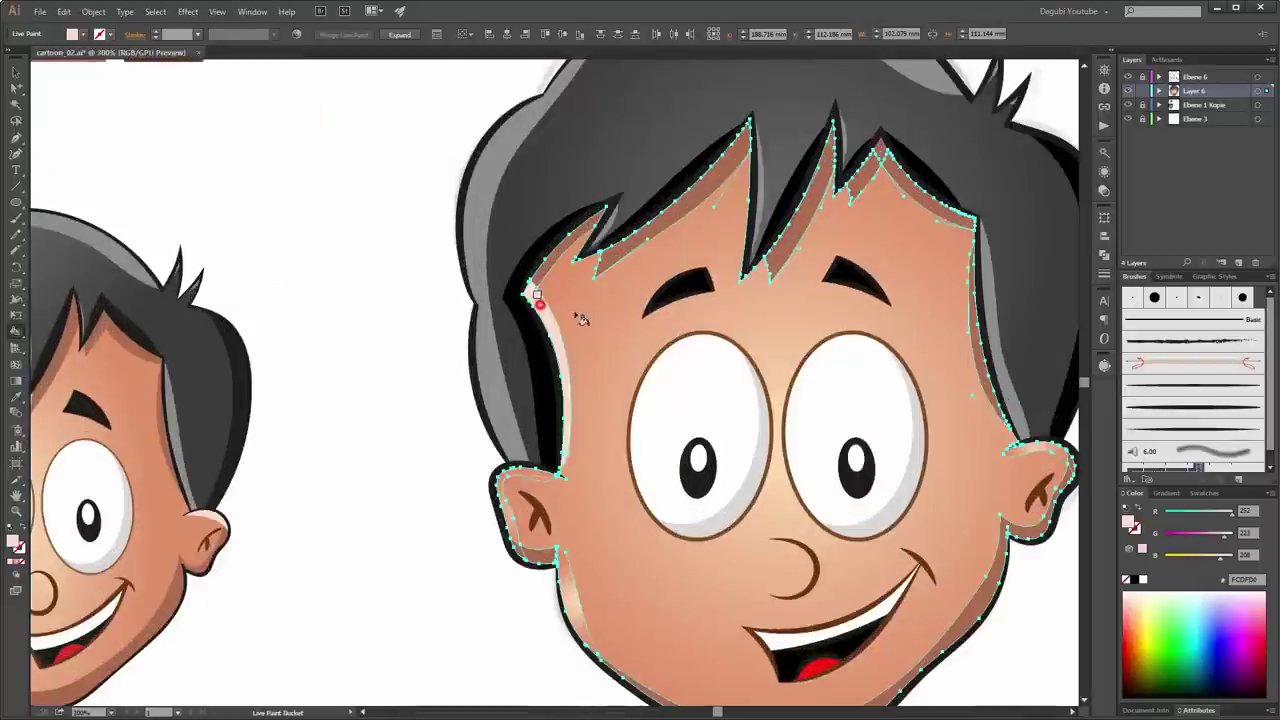
pyautogui.click(518, 540)
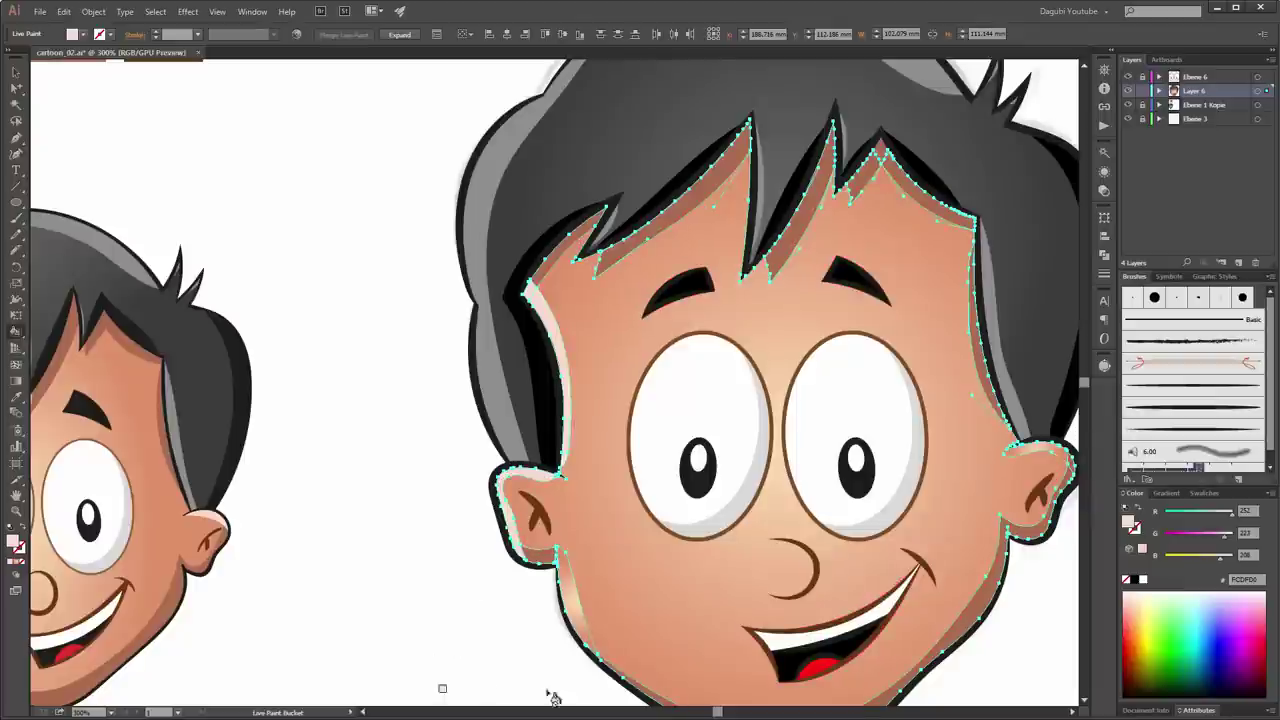
# Step: Fill the right ear-top edge strip pale pink as a highlight
pyautogui.moveTo(632, 617); pyautogui.dragTo(557, 487)
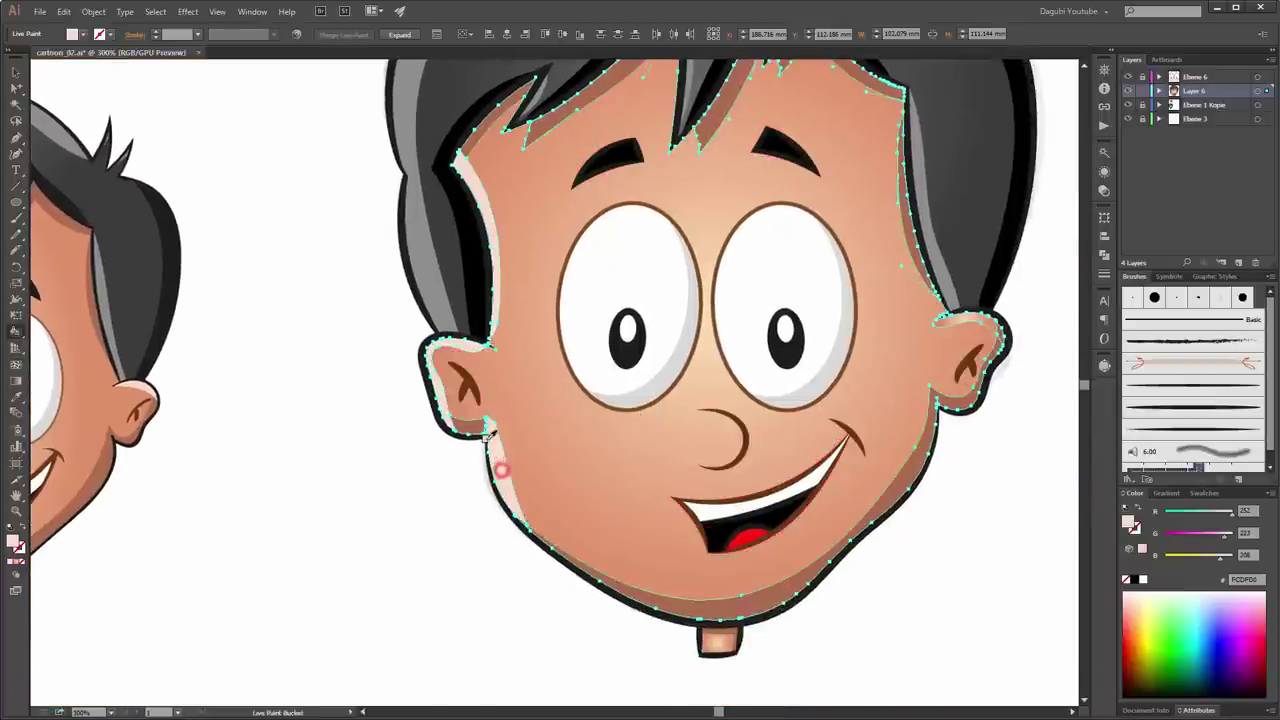
pyautogui.scroll(5, 490, 437)
pyautogui.scroll(4, 490, 418)
pyautogui.scroll(-5, 578, 378)
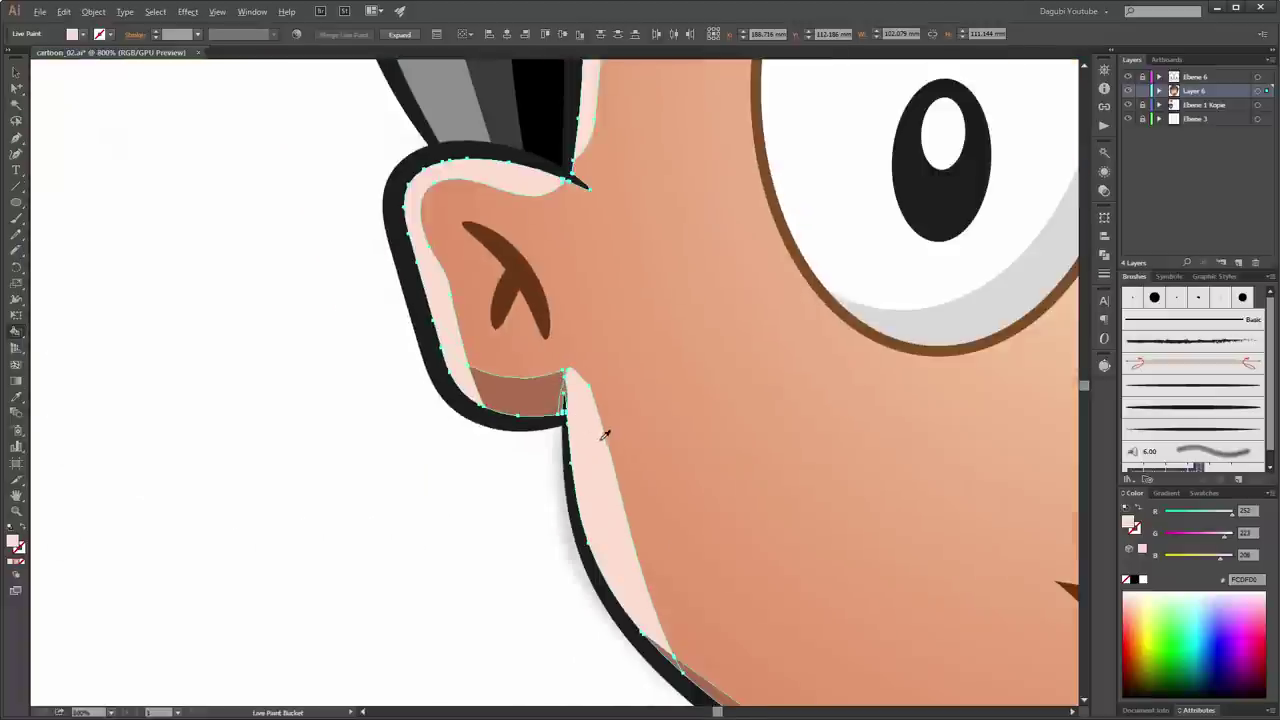
pyautogui.scroll(-3, 600, 428)
pyautogui.moveTo(600, 430)
pyautogui.mouseDown()
pyautogui.moveTo(454, 407)
pyautogui.moveTo(449, 420)
pyautogui.mouseUp()
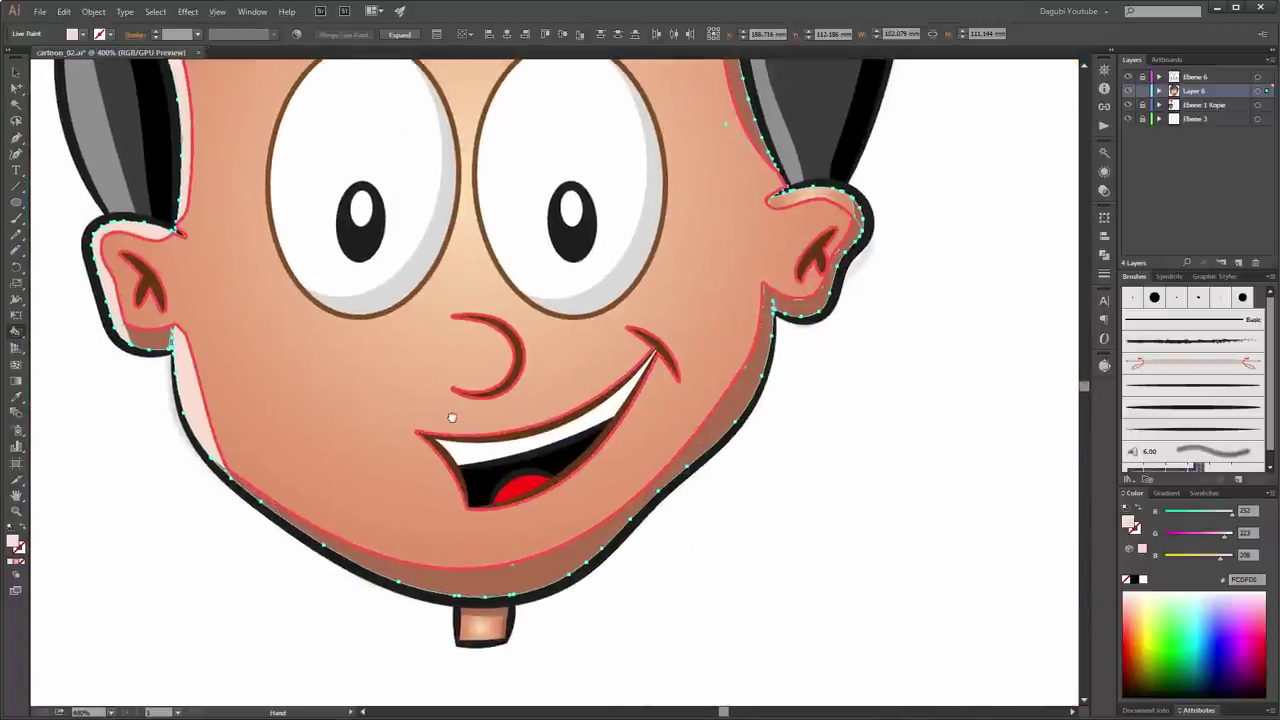
pyautogui.click(808, 203)
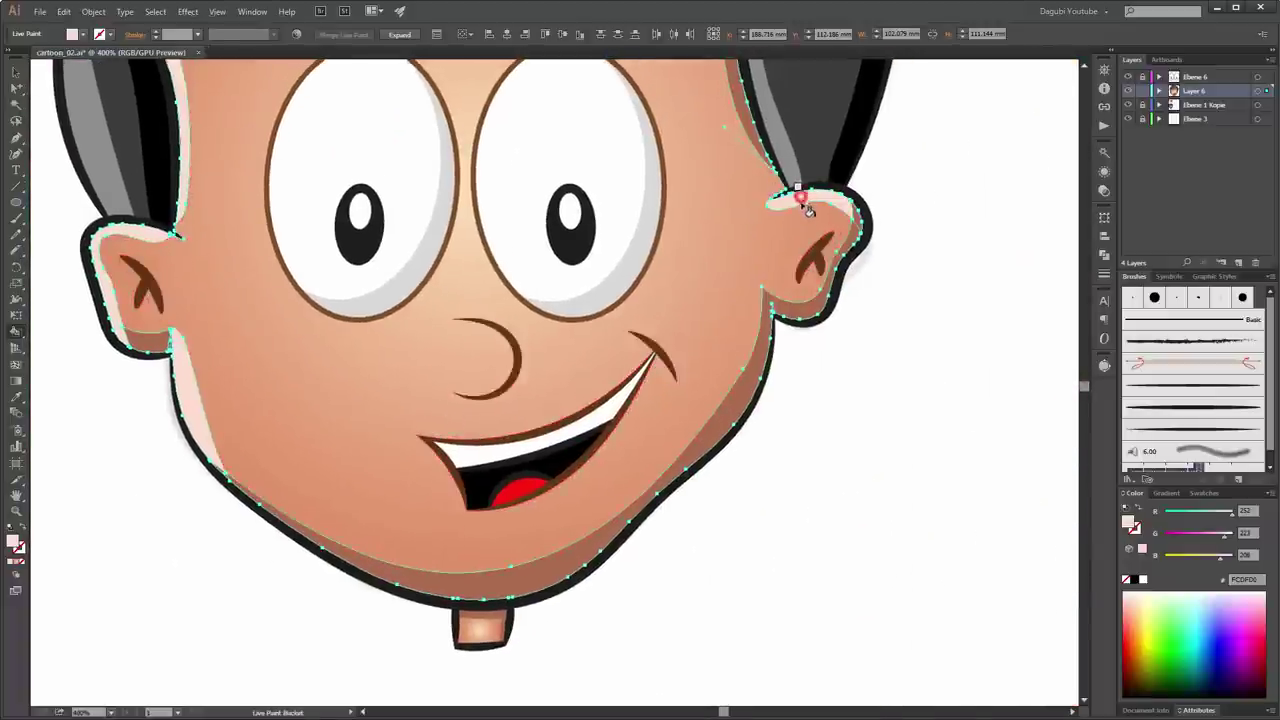
pyautogui.scroll(-1, 746, 224)
# Step: Draw a small teal-filled ellipse beneath the big face's neck
pyautogui.hotkey('ctrl', 'shift', 'a')
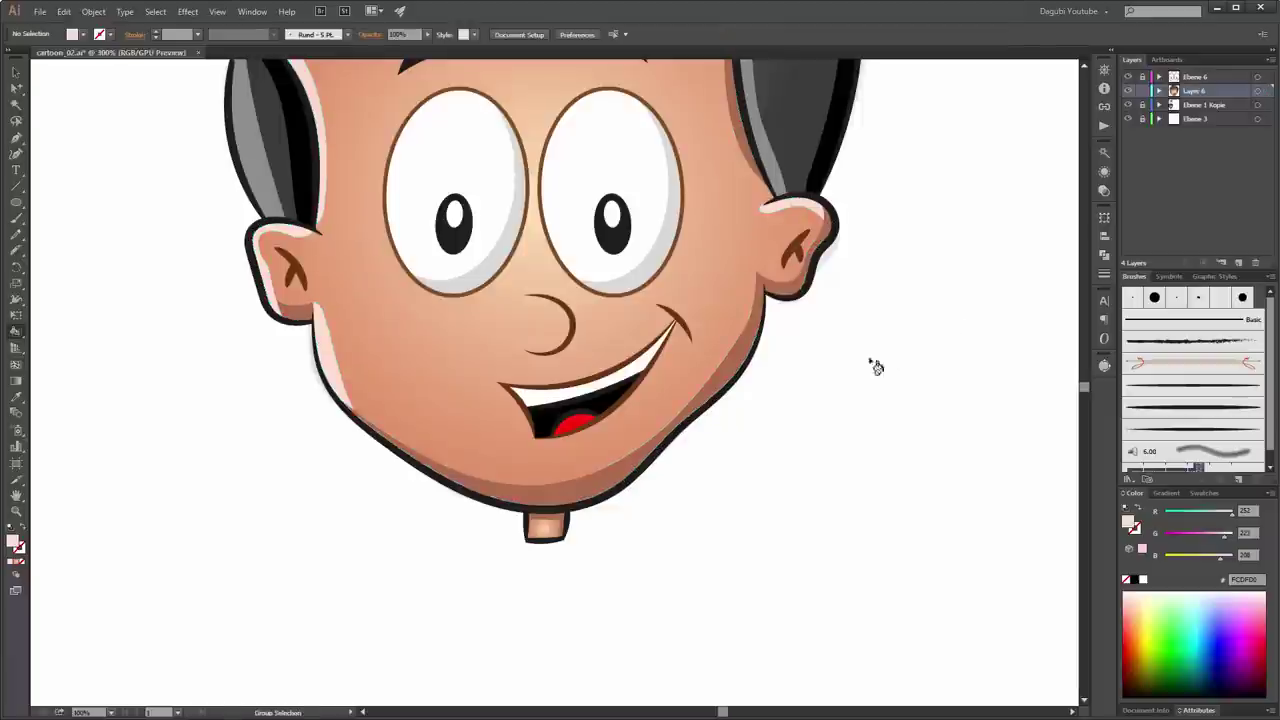
pyautogui.moveTo(660, 214); pyautogui.dragTo(730, 404)
pyautogui.scroll(-1, 795, 325)
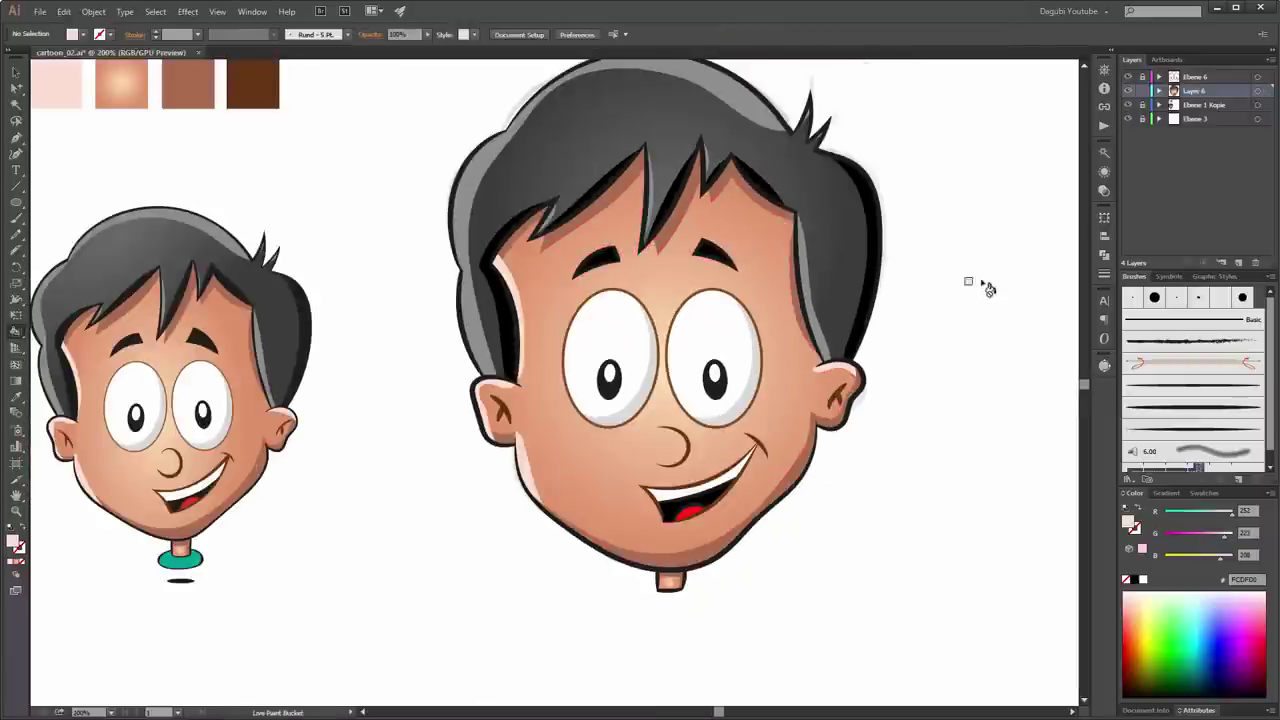
pyautogui.scroll(1, 860, 300)
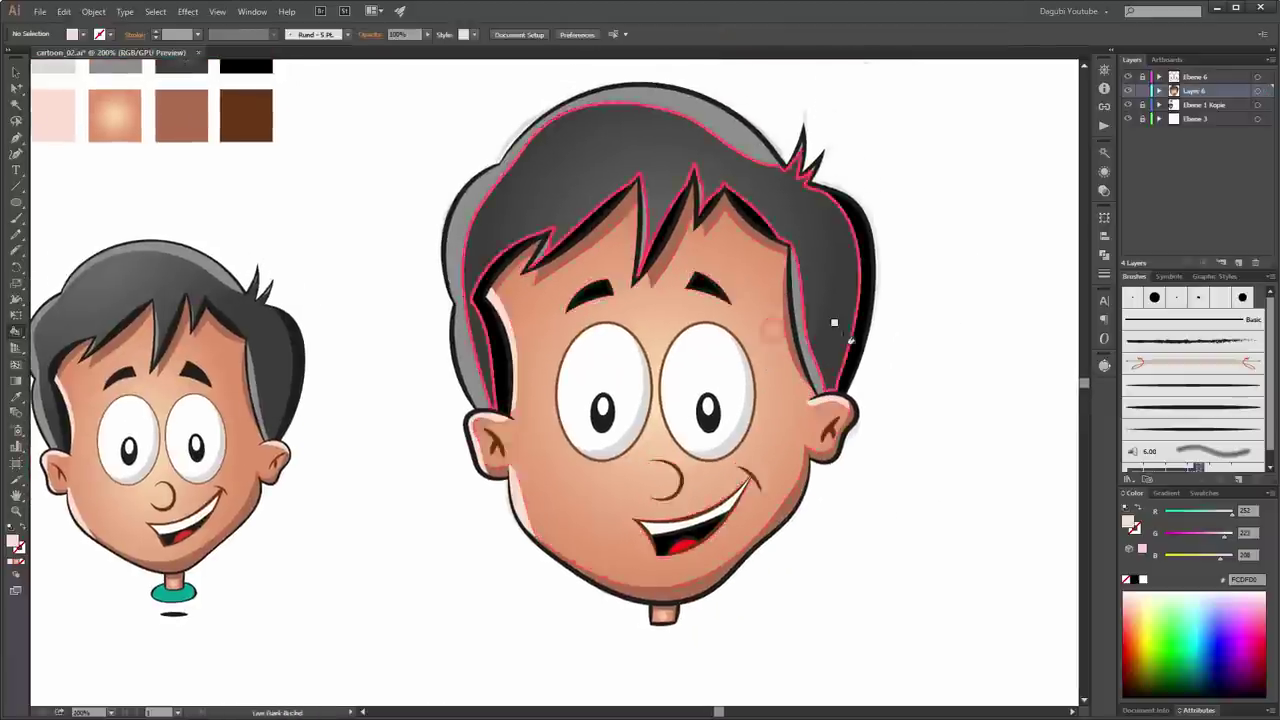
pyautogui.scroll(-2, 934, 337)
pyautogui.scroll(1, 934, 337)
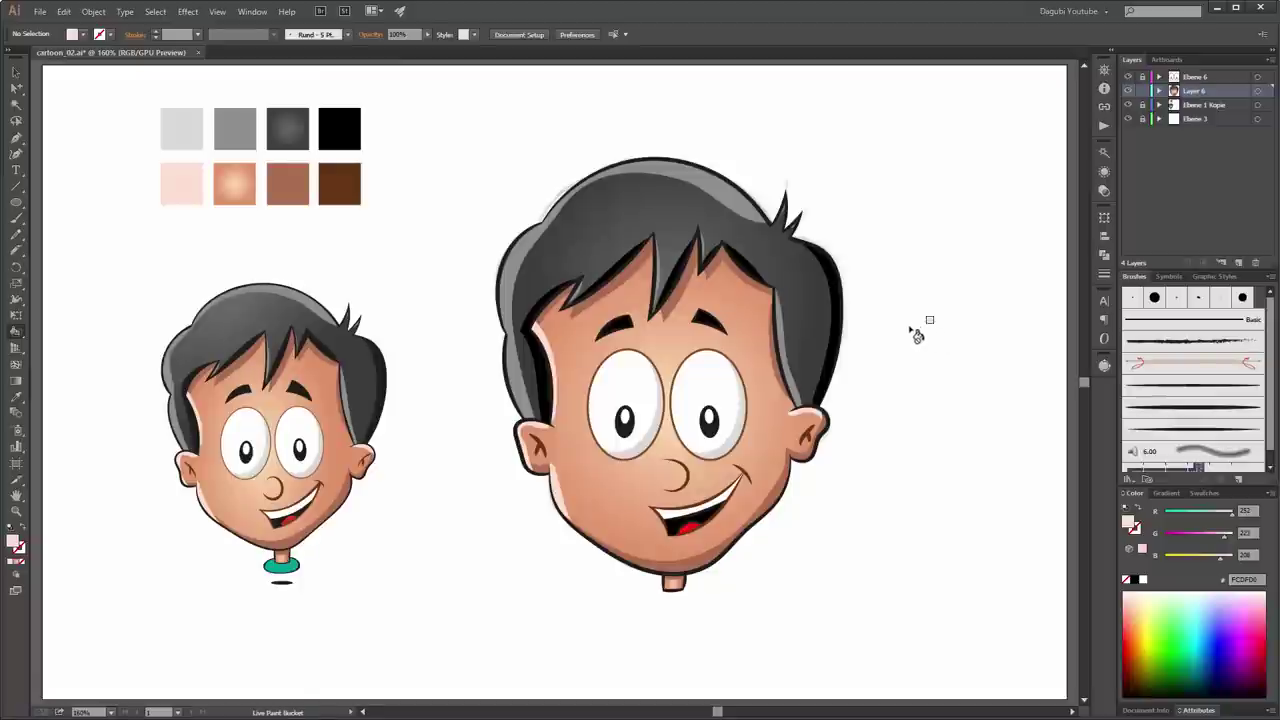
pyautogui.press('l')
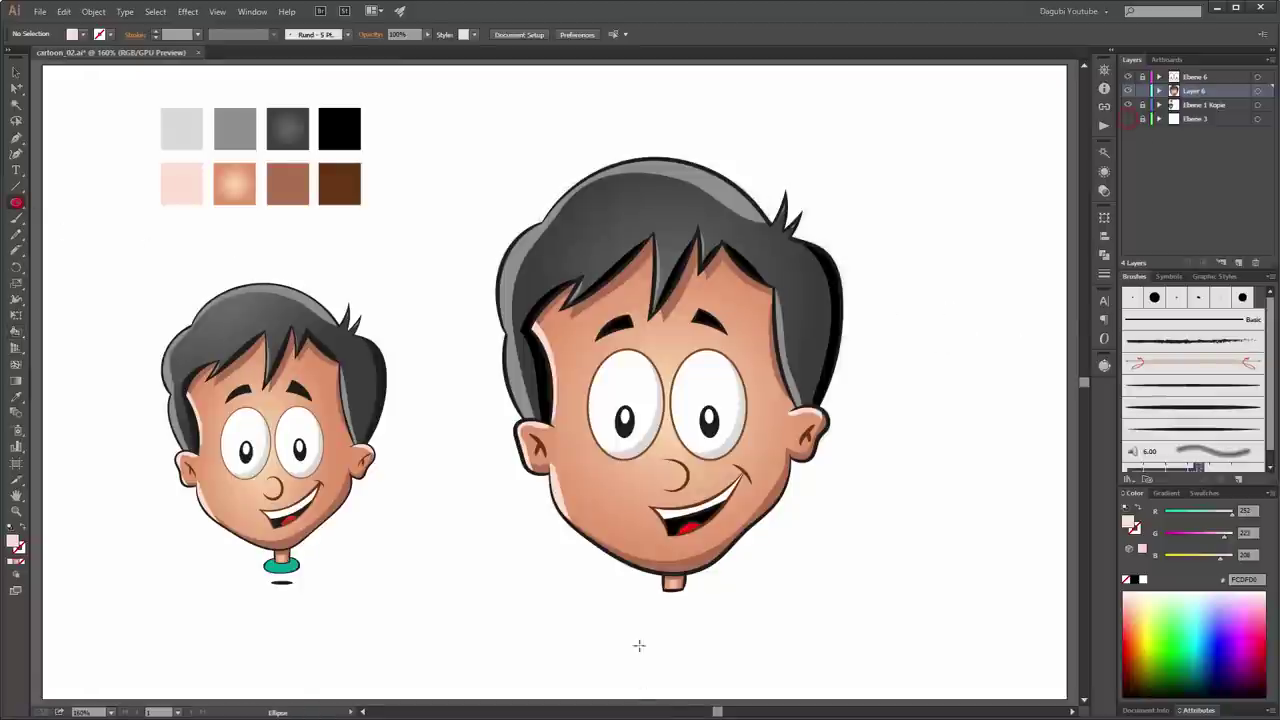
pyautogui.moveTo(641, 580); pyautogui.dragTo(708, 605)
pyautogui.click(110, 36)
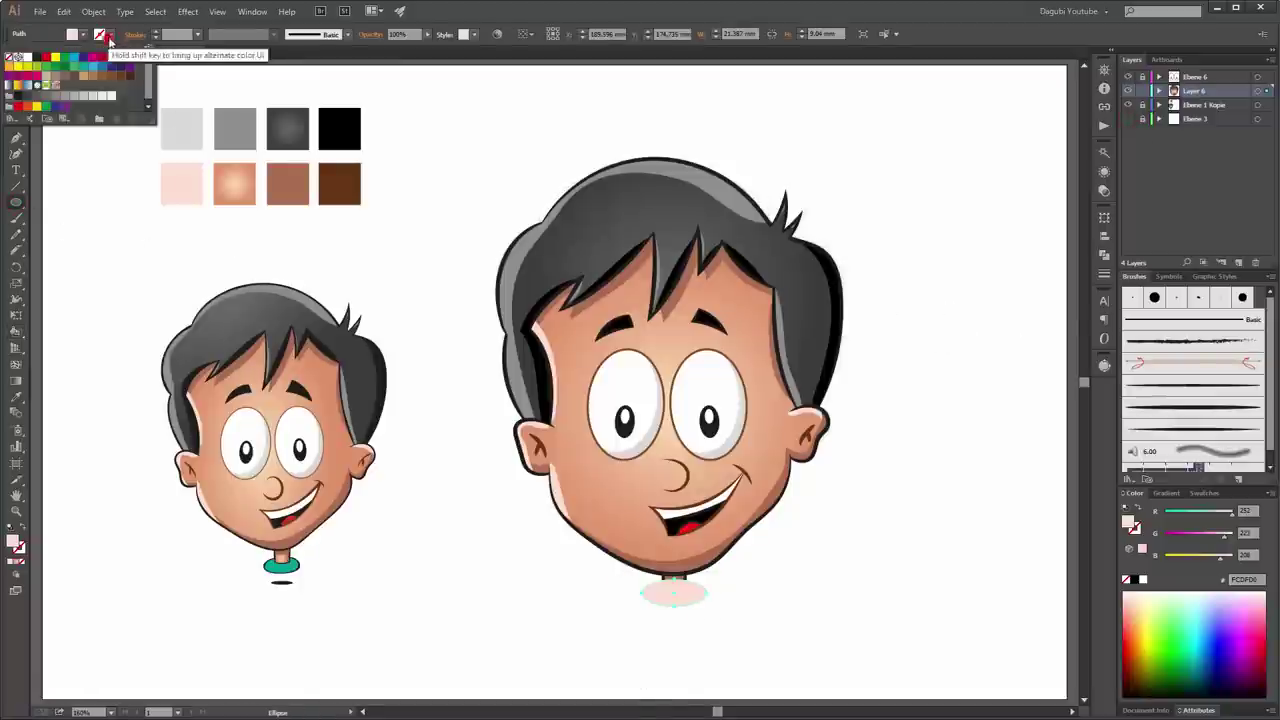
pyautogui.click(80, 57)
# Step: Send the teal ellipse backward behind the neck, then deselect it
pyautogui.press('Escape')
pyautogui.press('v')
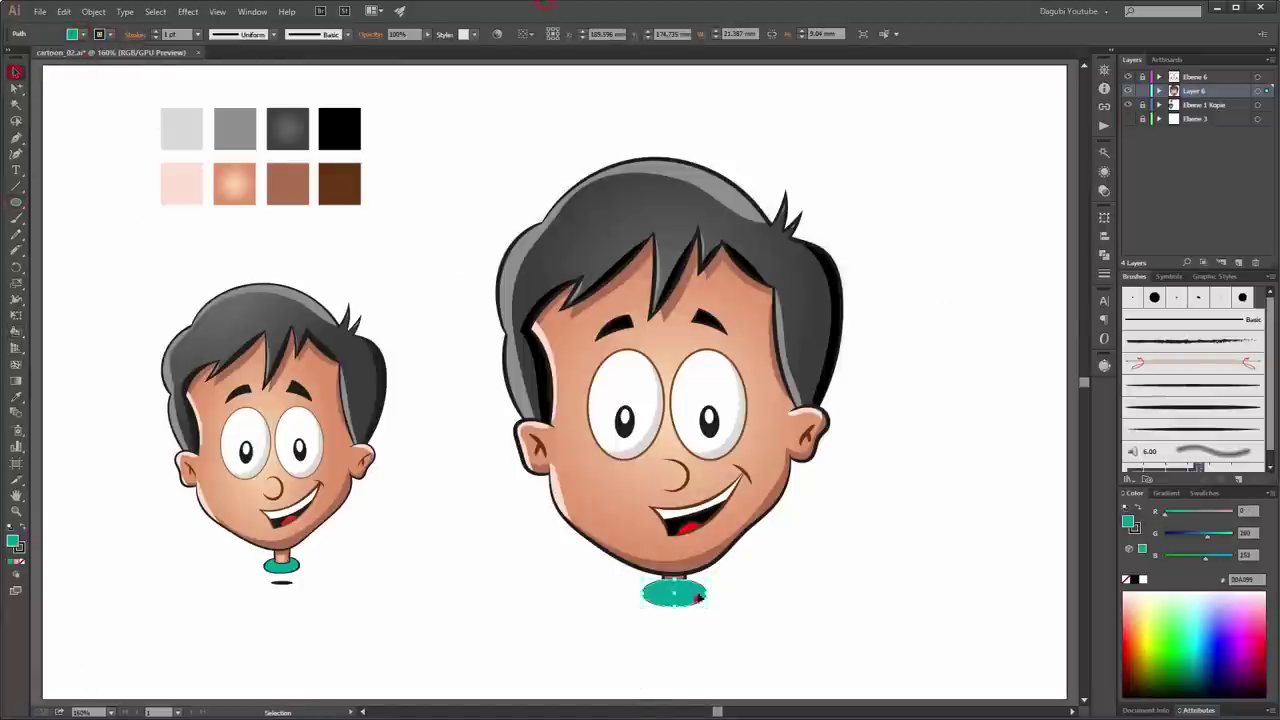
pyautogui.rightClick(700, 596)
pyautogui.click(690, 594)
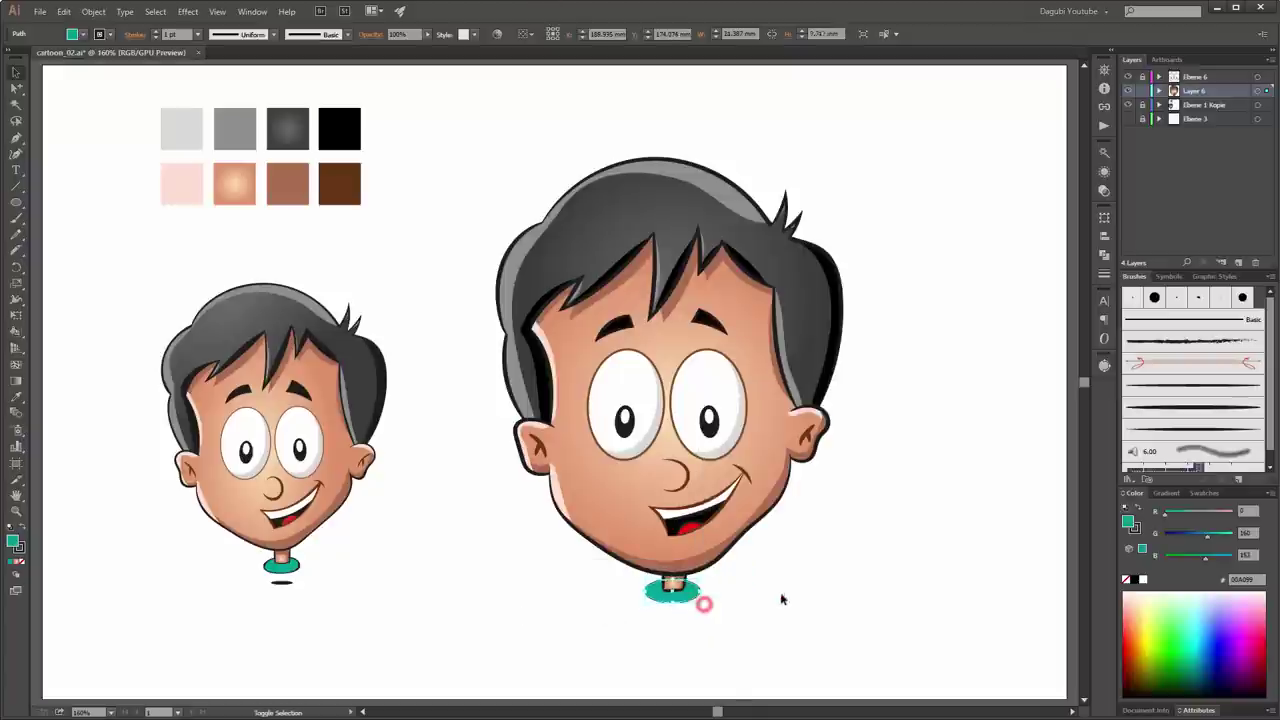
pyautogui.click(782, 598)
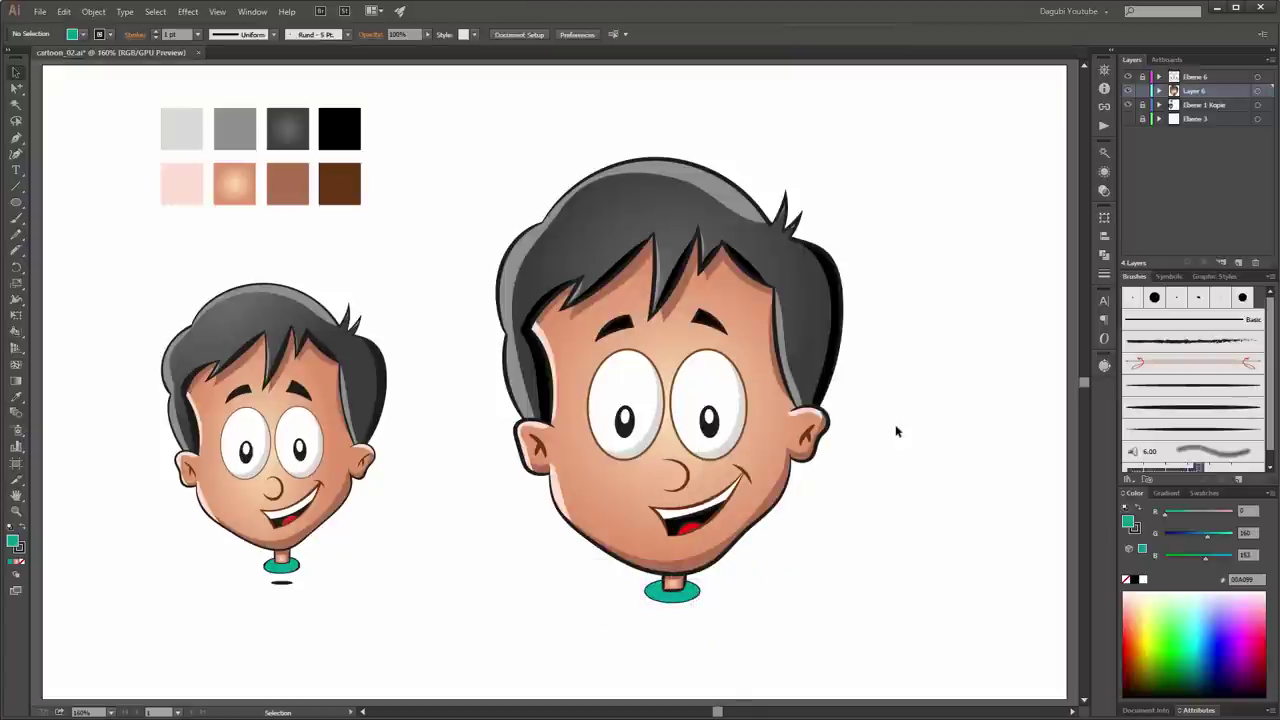